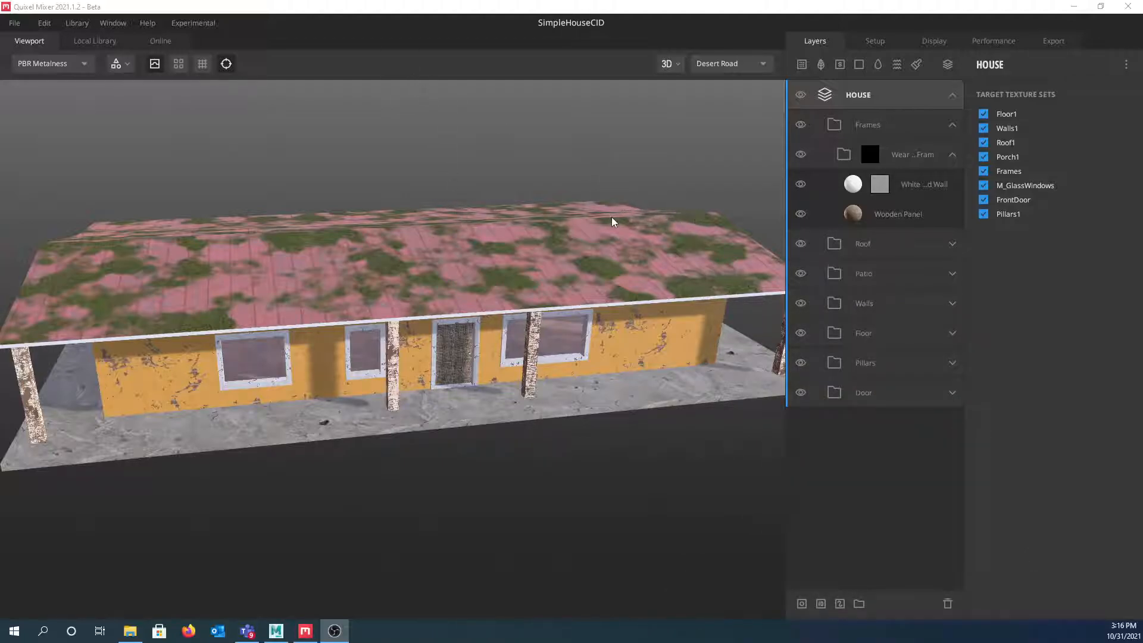
# - Open Mixer's Advanced Export Config for the Metalness Maps preset from the Export panel
pyautogui.moveTo(382, 242); pyautogui.dragTo(395, 220)
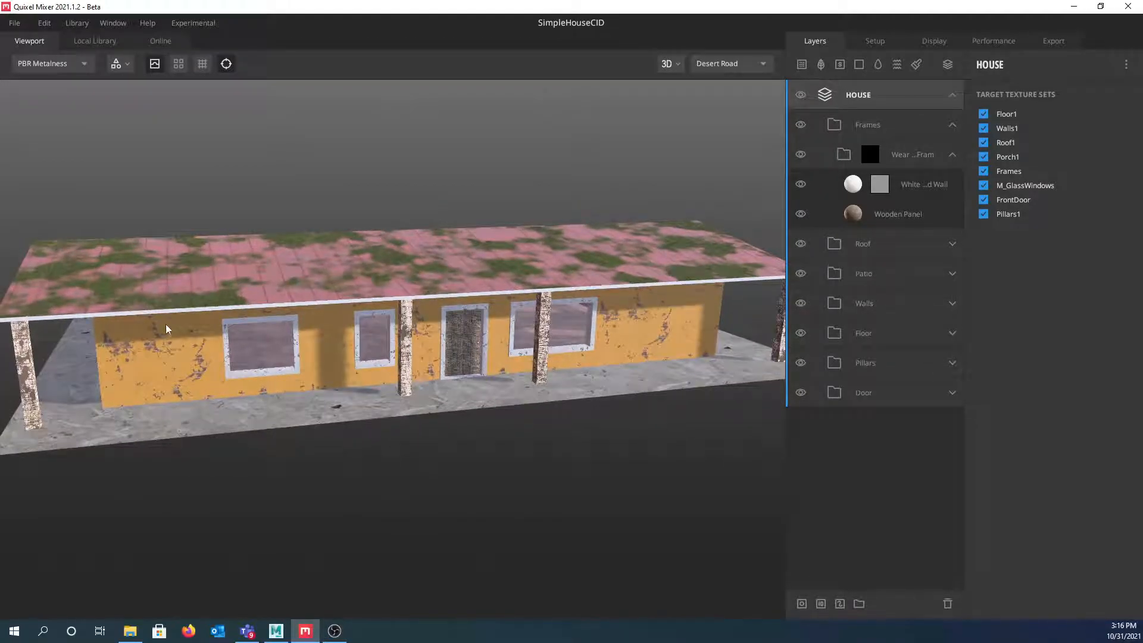
pyautogui.moveTo(170, 350); pyautogui.dragTo(277, 334)
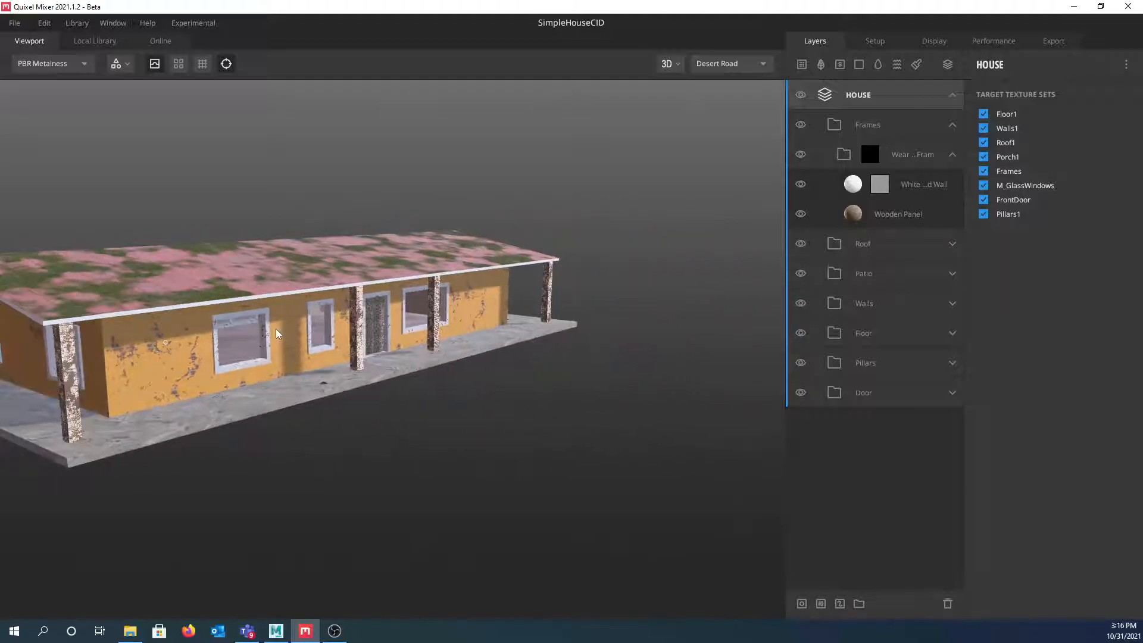
pyautogui.scroll(8, 279, 337)
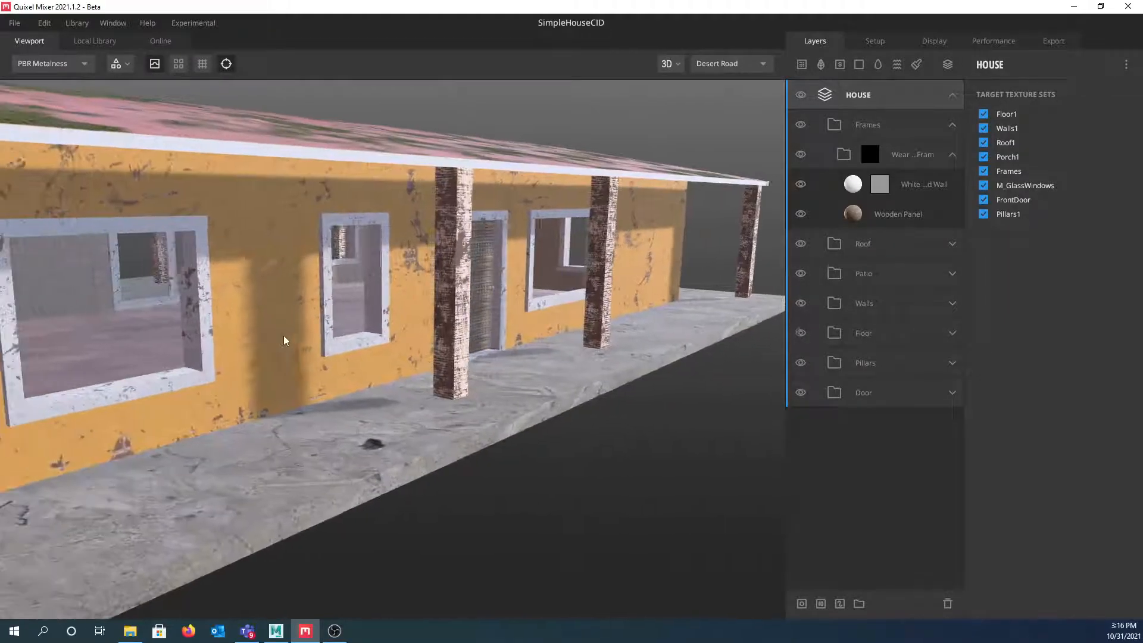
pyautogui.moveTo(288, 334); pyautogui.dragTo(242, 324)
pyautogui.scroll(-3, 302, 324)
pyautogui.scroll(2, 241, 328)
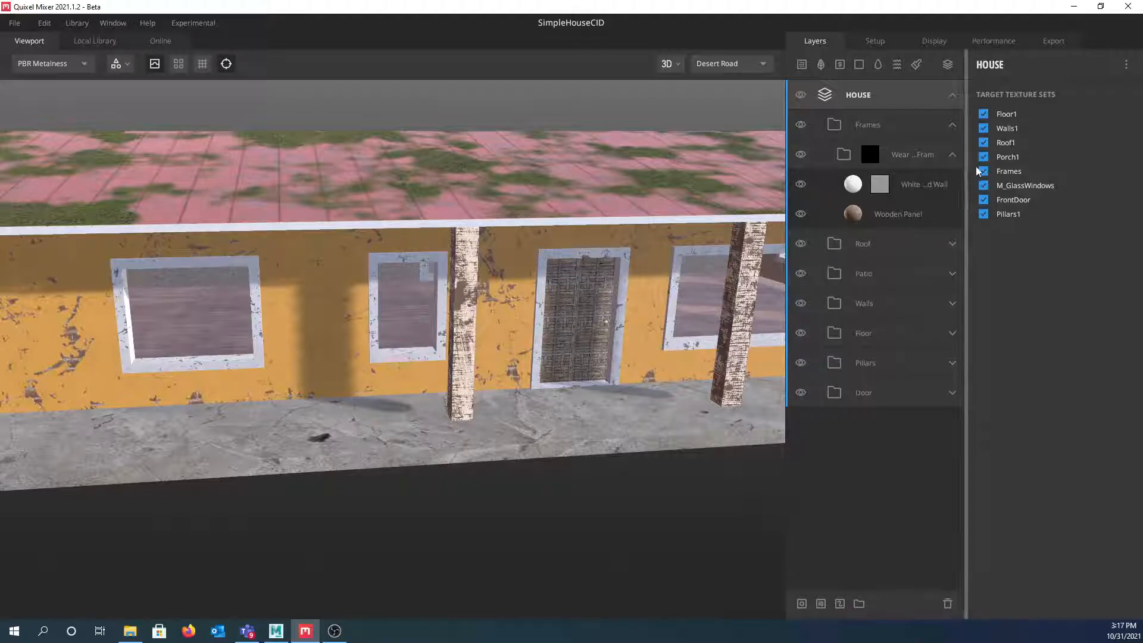
pyautogui.click(1054, 42)
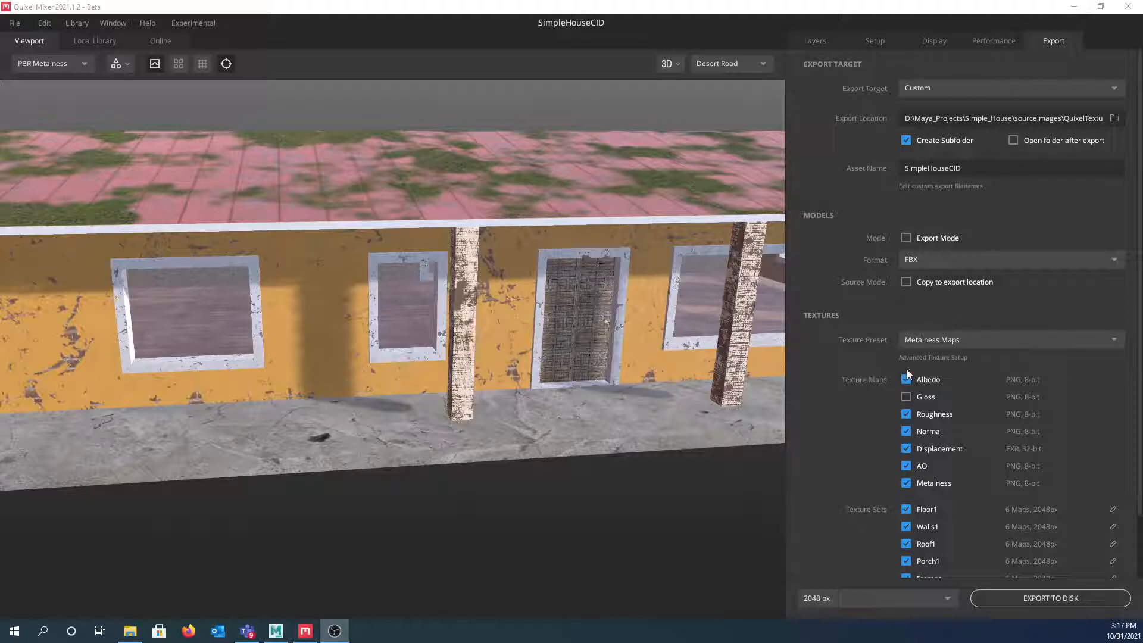
pyautogui.click(937, 357)
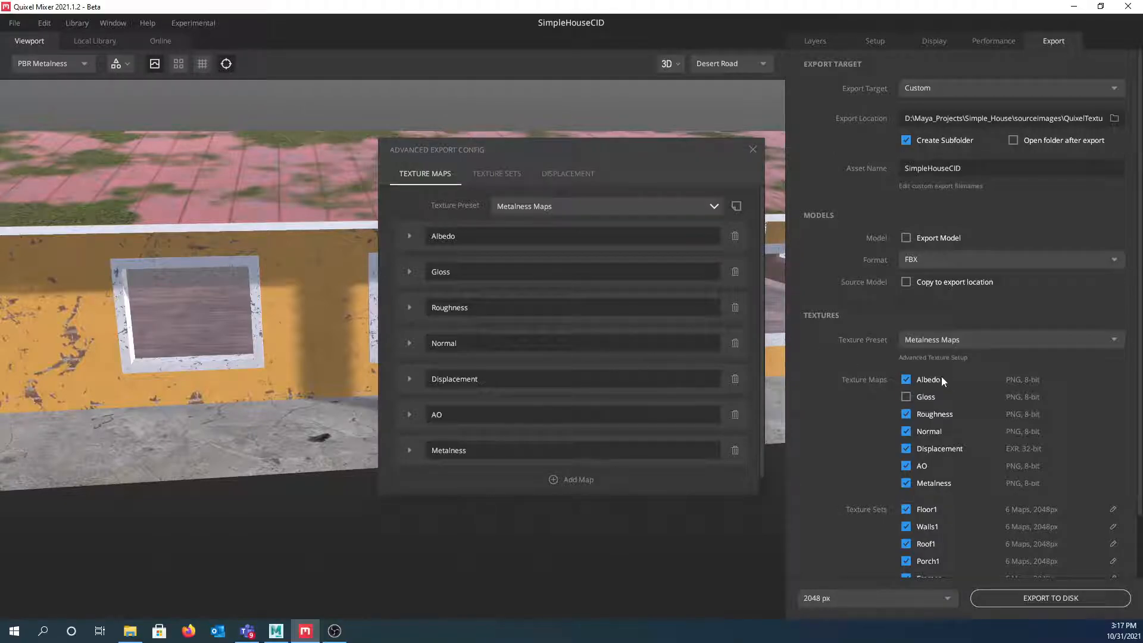
# - Review the per-texture-set and displacement normalization export options
pyautogui.scroll(-3, 942, 380)
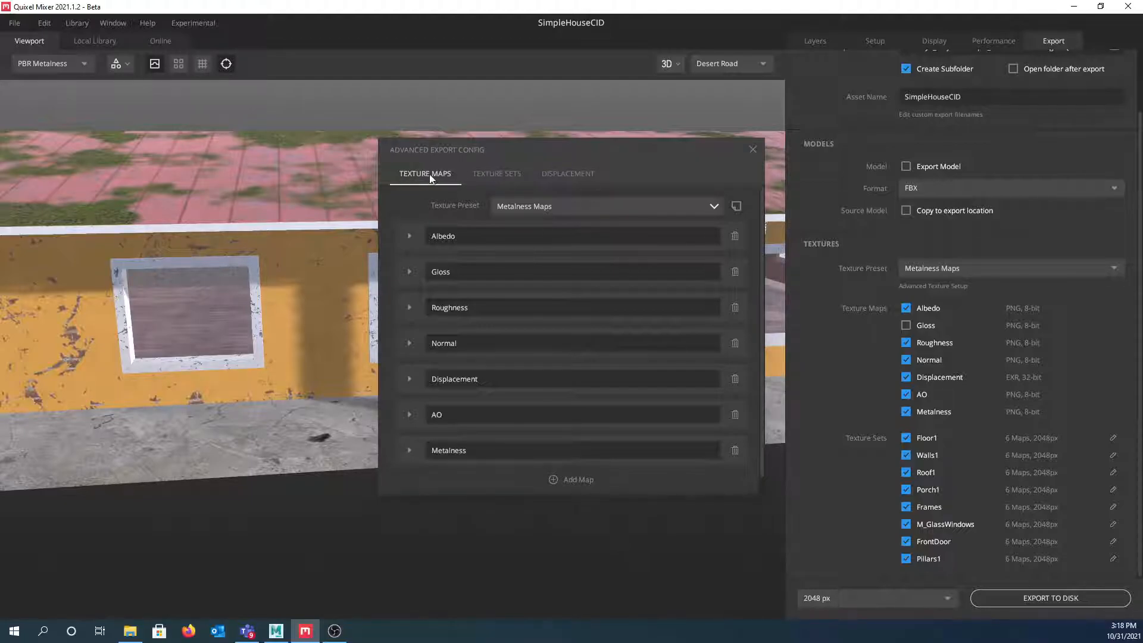
pyautogui.click(488, 176)
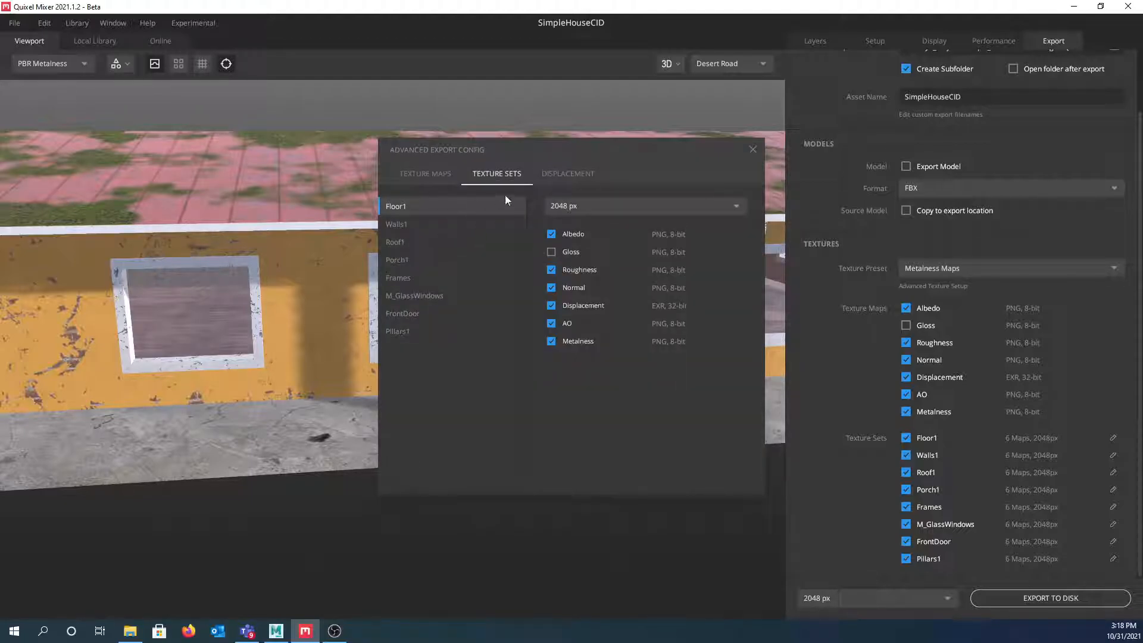
pyautogui.click(562, 176)
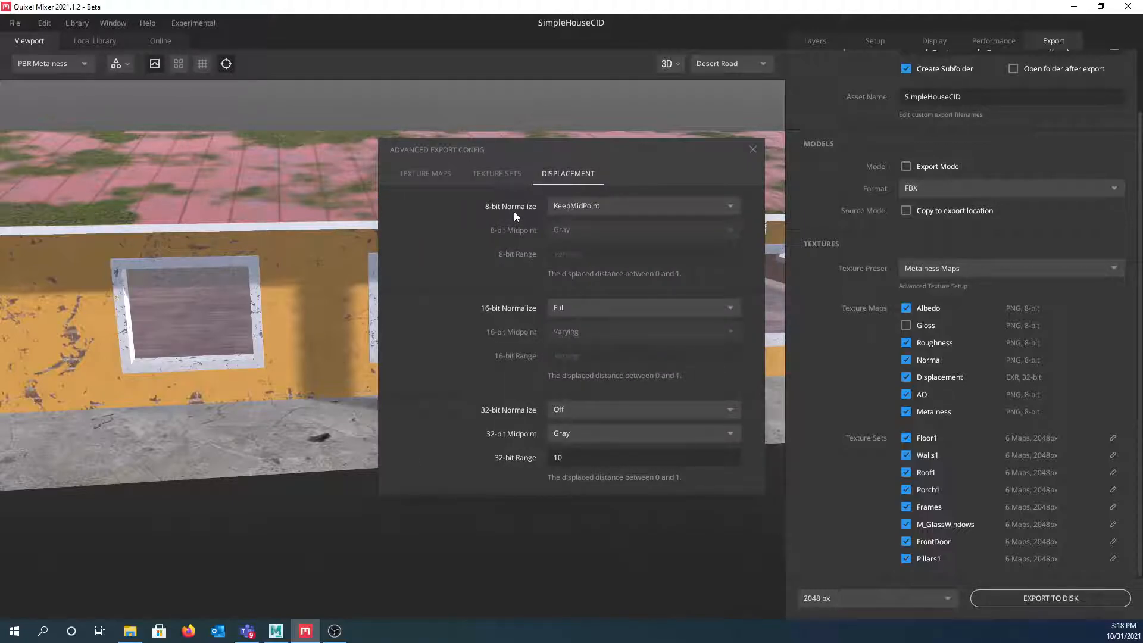
pyautogui.click(426, 174)
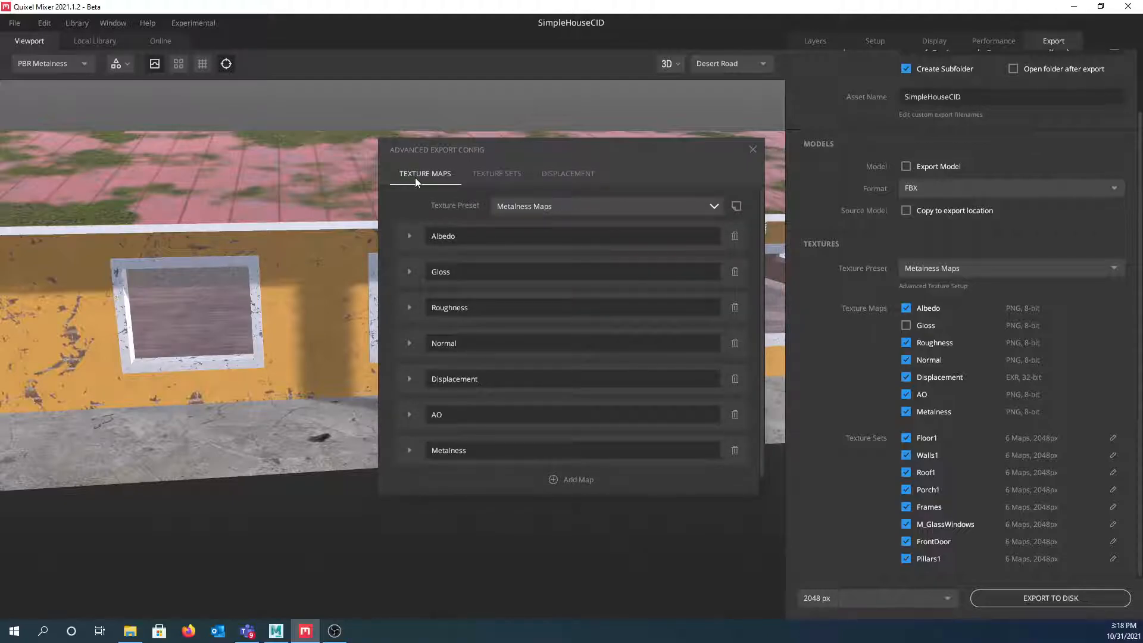
# - Set the Displacement map output to PNG format, RGBA channels, 16-bit depth
pyautogui.click(409, 379)
pyautogui.scroll(-1, 408, 377)
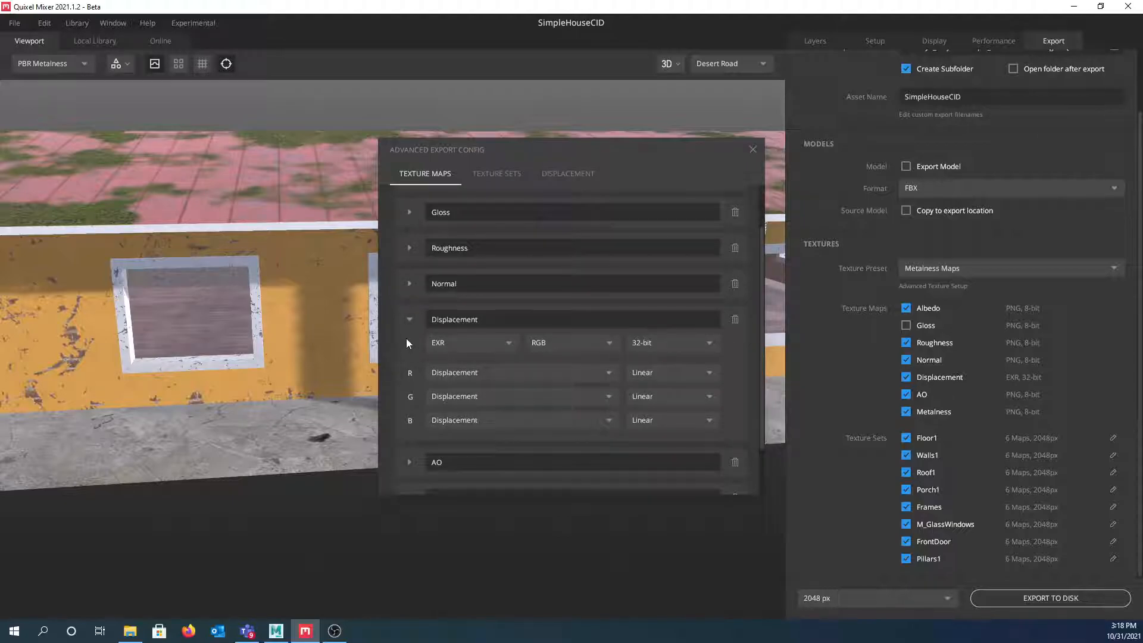
pyautogui.click(507, 342)
pyautogui.click(449, 399)
pyautogui.click(609, 342)
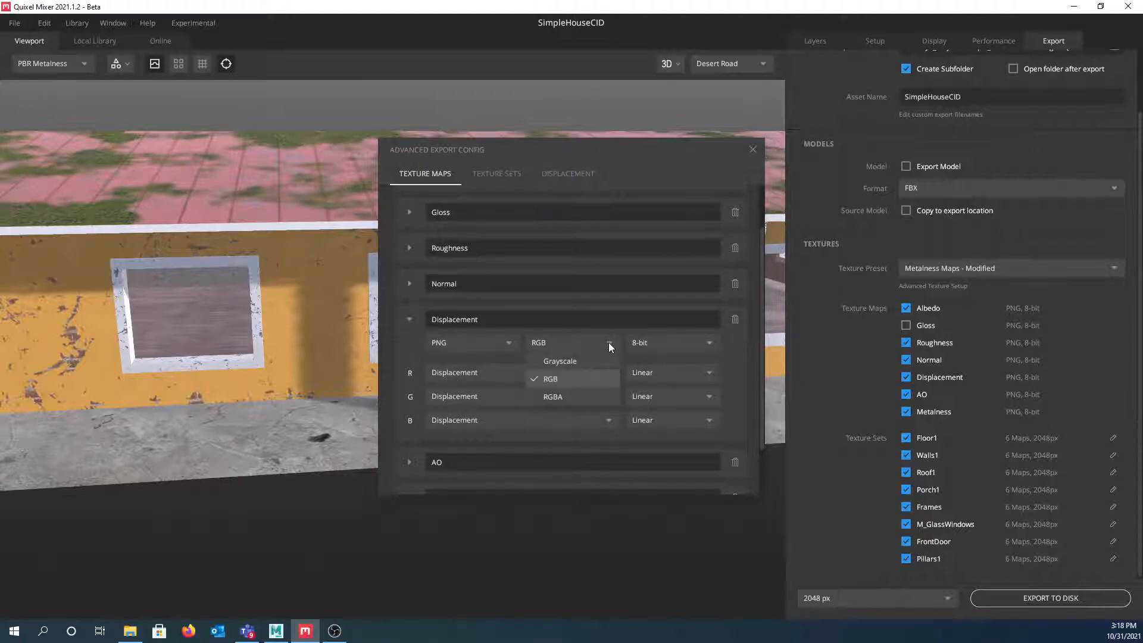
pyautogui.click(609, 342)
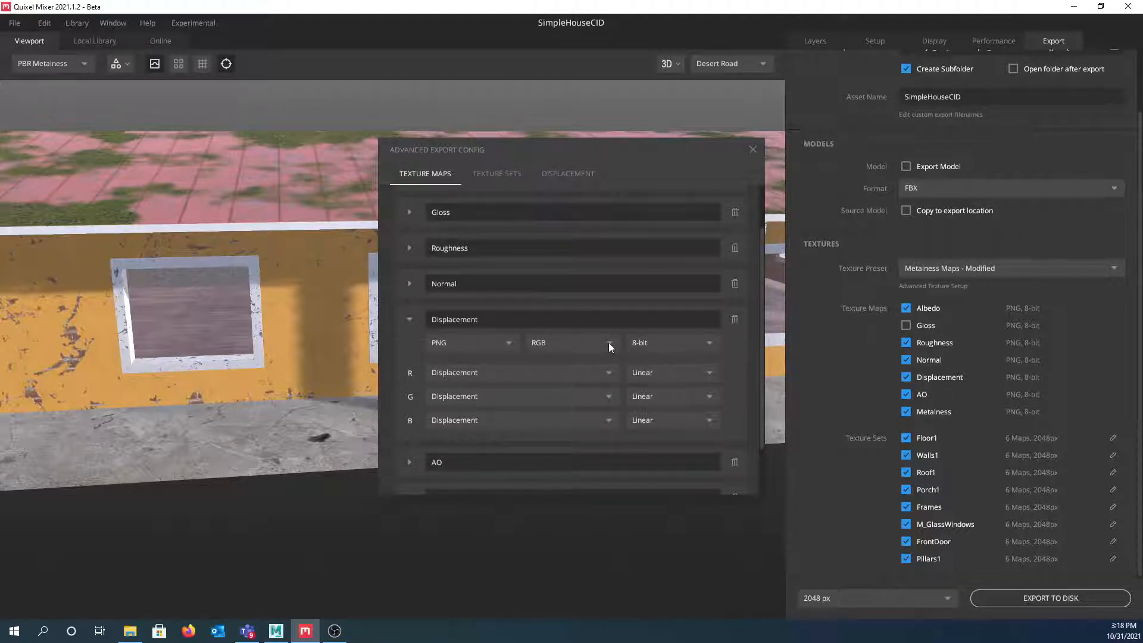
pyautogui.click(608, 342)
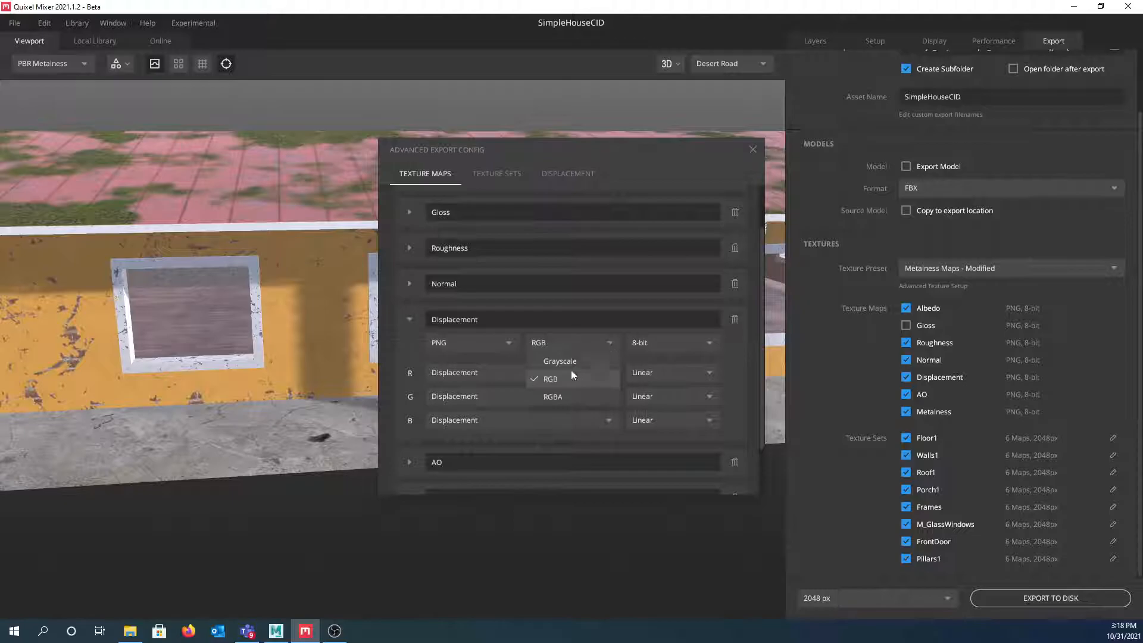
pyautogui.click(549, 396)
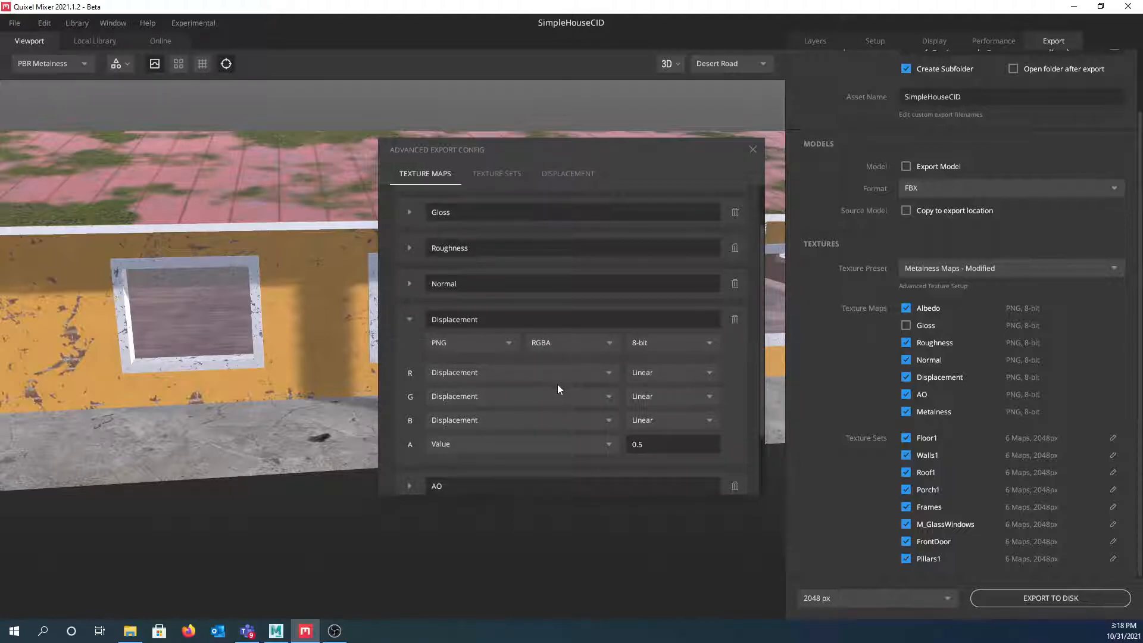
pyautogui.click(709, 343)
pyautogui.click(664, 378)
# - Uncheck Roughness, AO and Metalness so only Displacement is exported
pyautogui.click(906, 343)
pyautogui.click(907, 394)
pyautogui.click(906, 413)
pyautogui.scroll(1, 1028, 160)
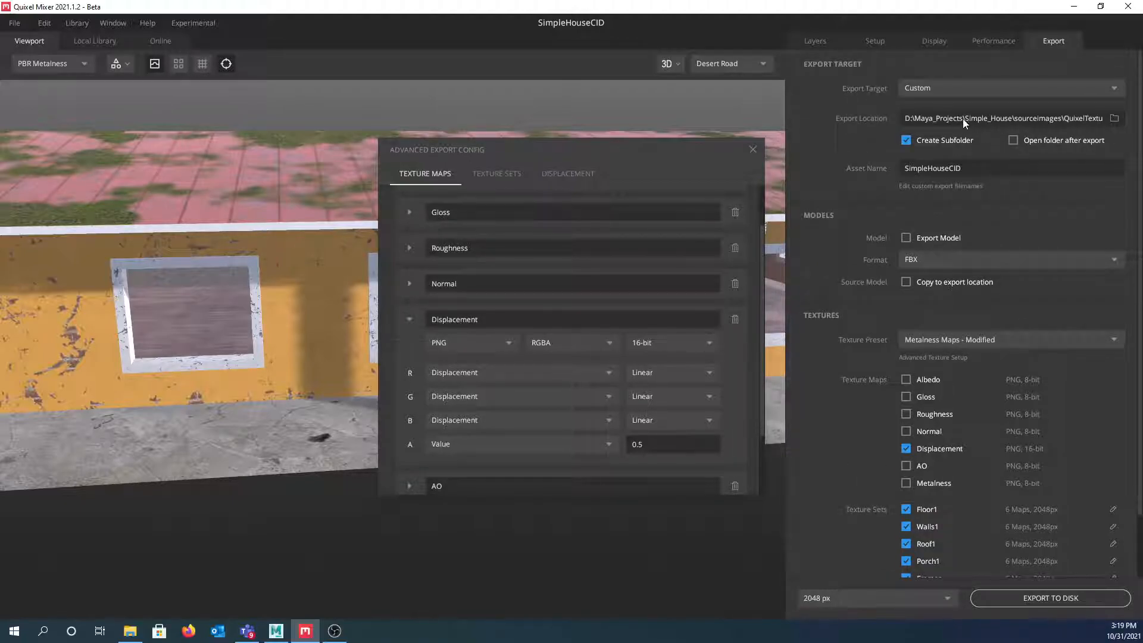
# - Browse the export location picker to the WornTextures\SimpleHouseCID folder
pyautogui.click(1115, 118)
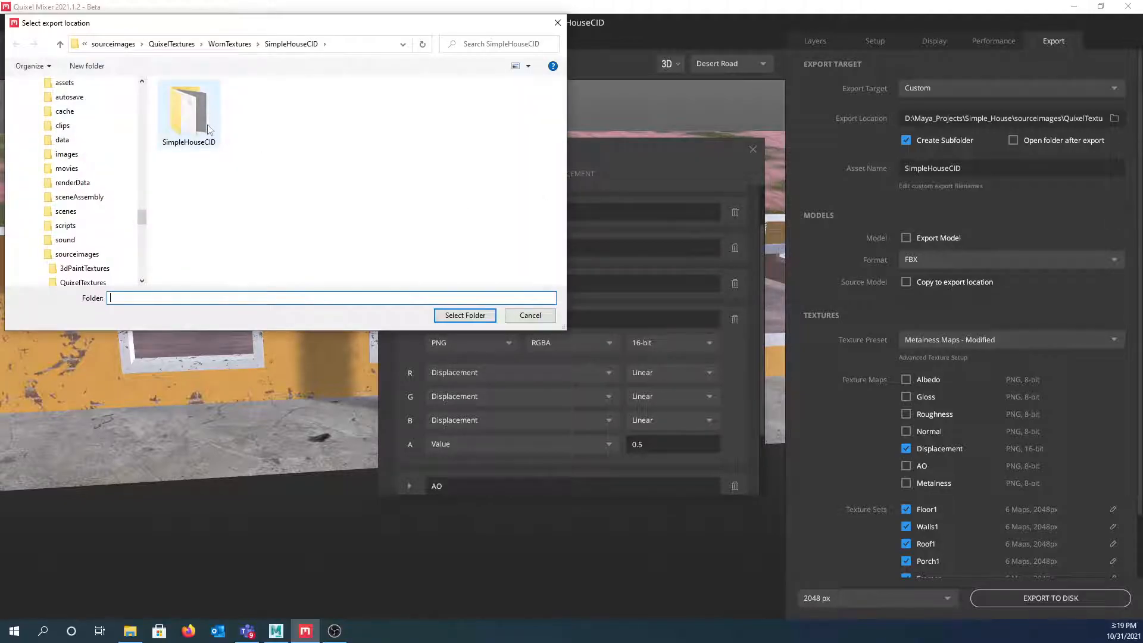
pyautogui.click(232, 44)
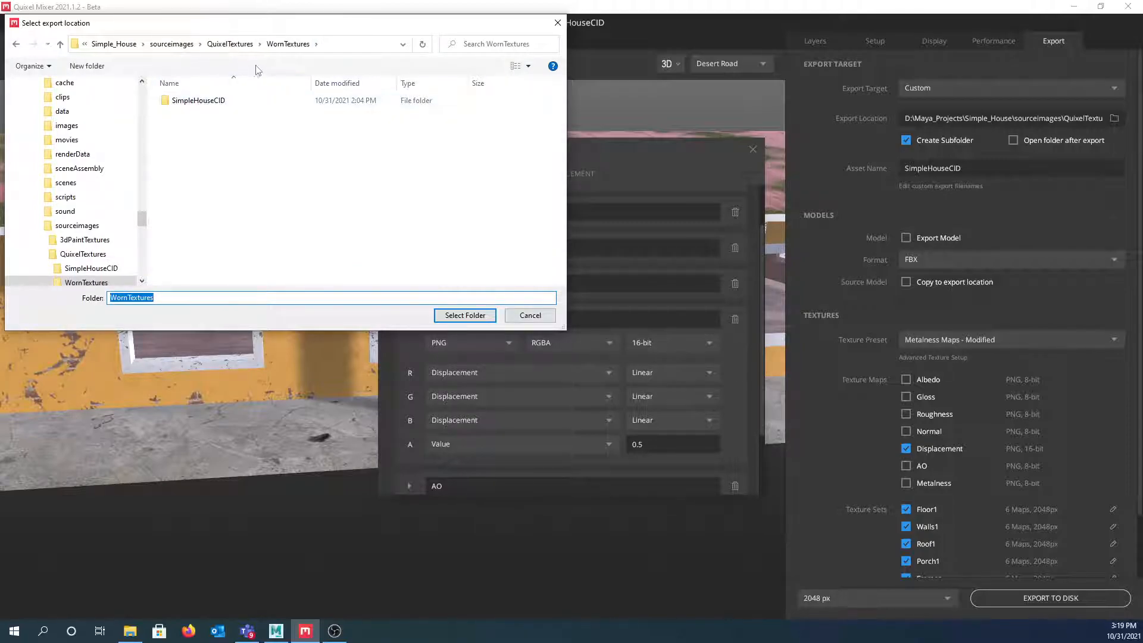
pyautogui.doubleClick(194, 103)
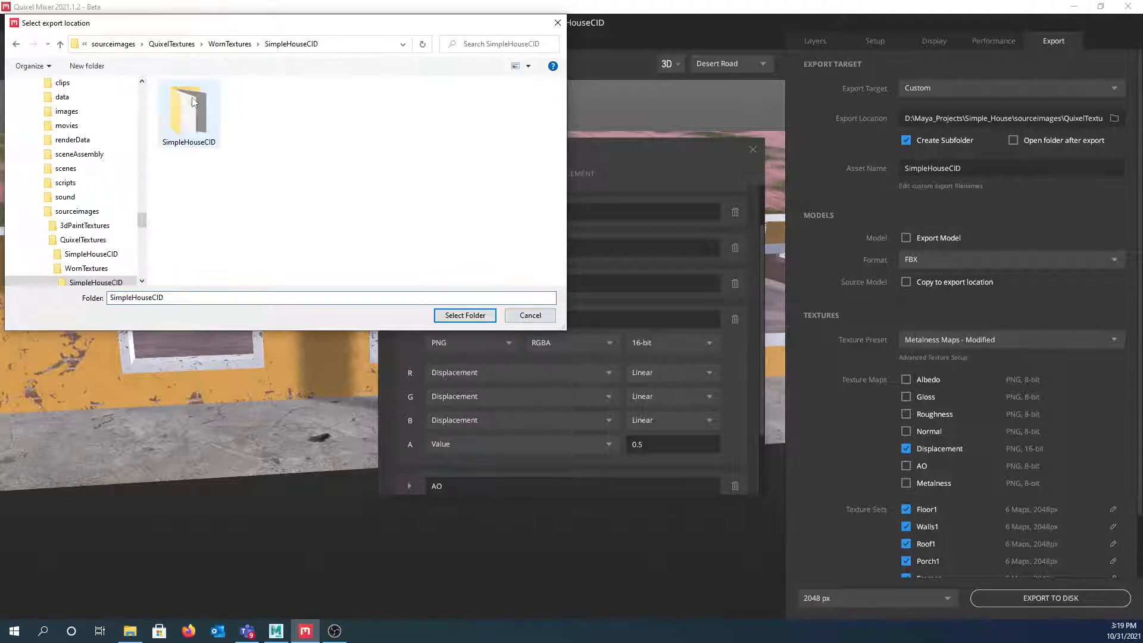
pyautogui.doubleClick(196, 111)
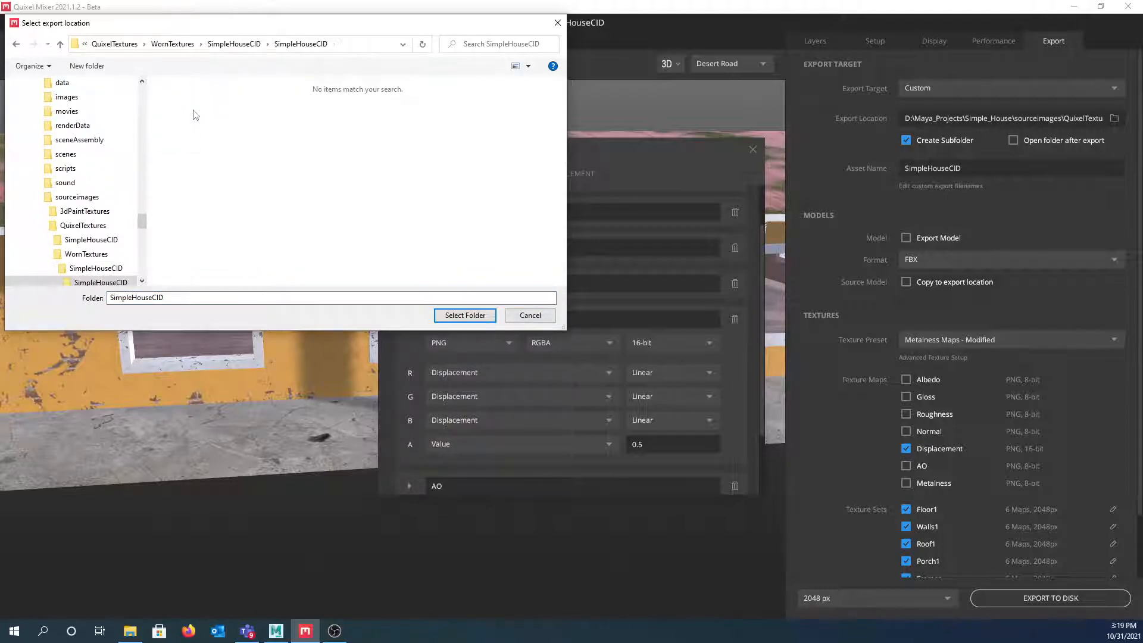
pyautogui.click(230, 46)
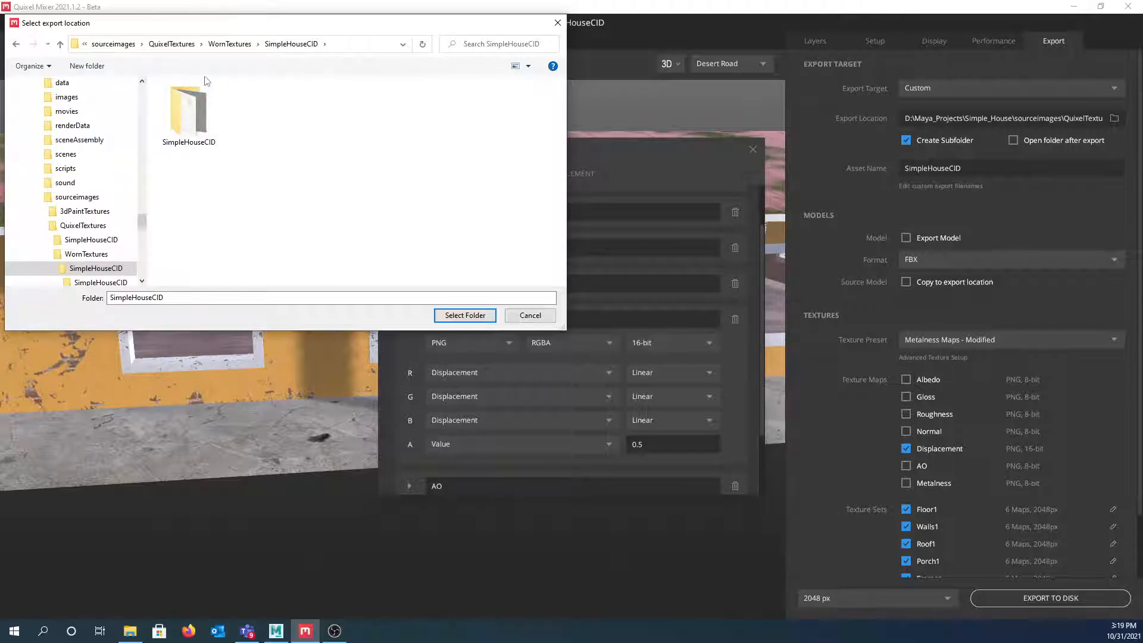
# - Create a new folder named Displacement_PNG there and select it as the export location
pyautogui.click(89, 67)
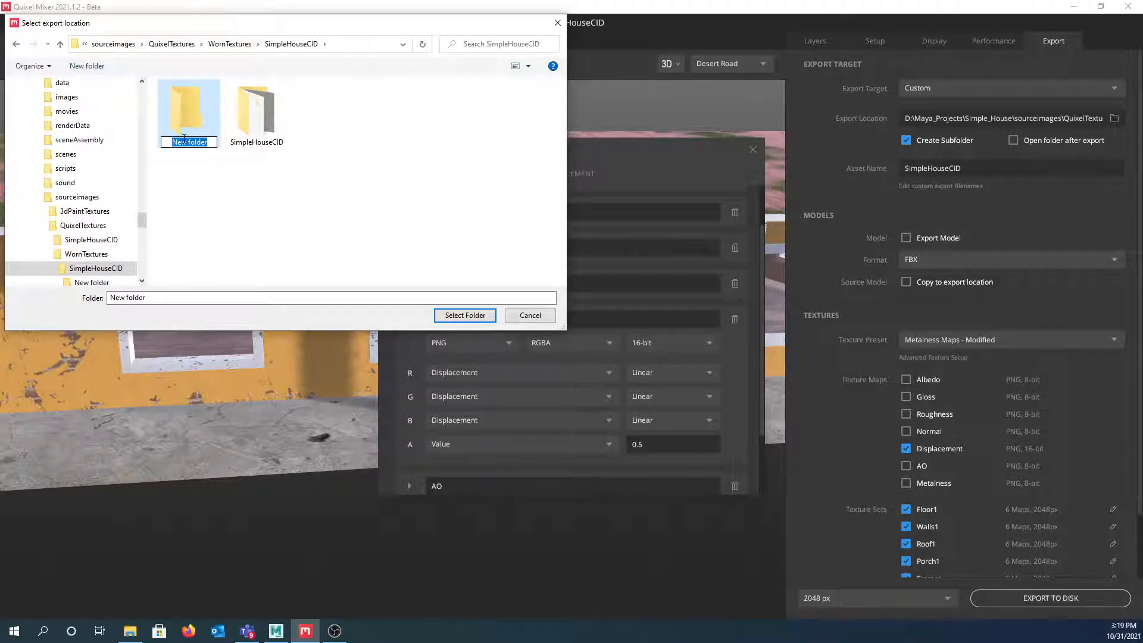
pyautogui.write('PHN')
pyautogui.press('BackSpace')
pyautogui.press('BackSpace')
pyautogui.press('BackSpace')
pyautogui.write('Displacement_PNG')
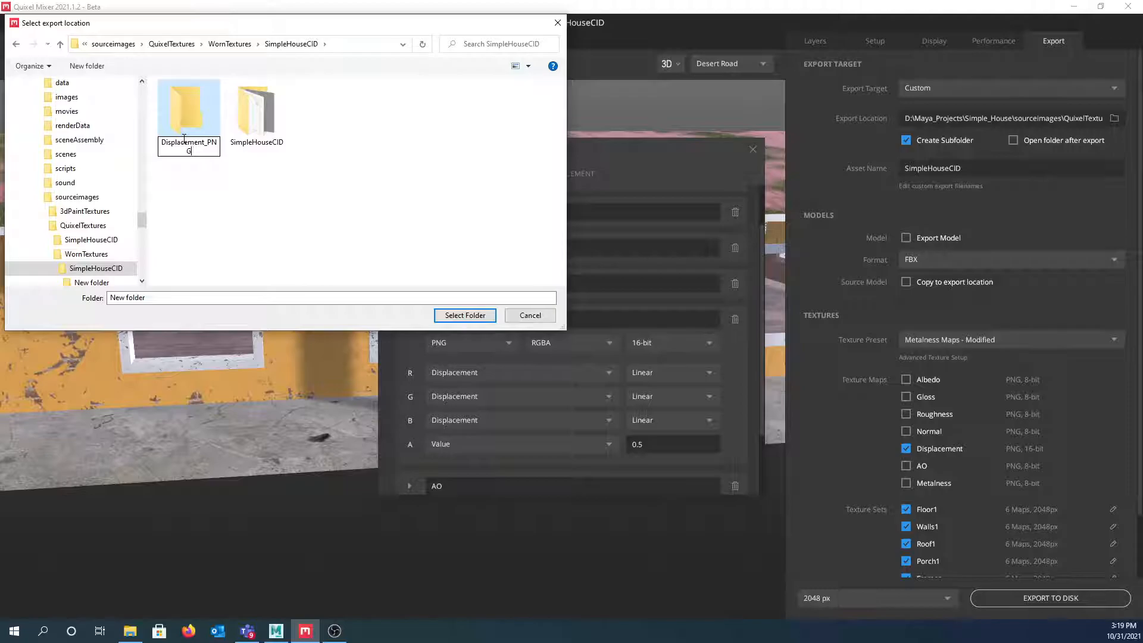
pyautogui.press('Return')
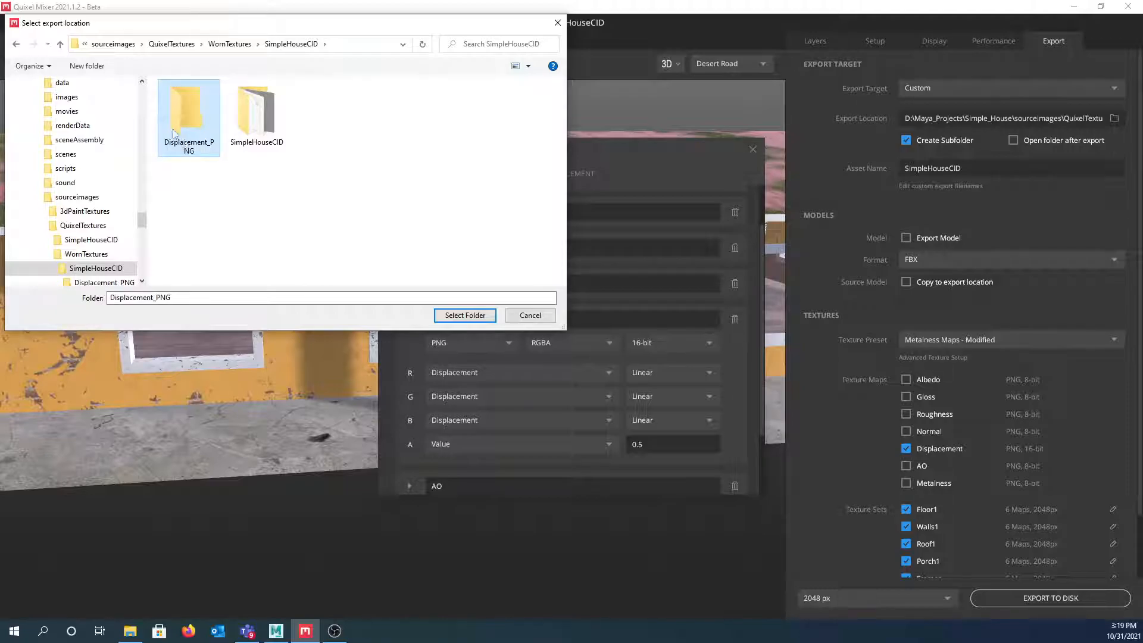
pyautogui.click(462, 315)
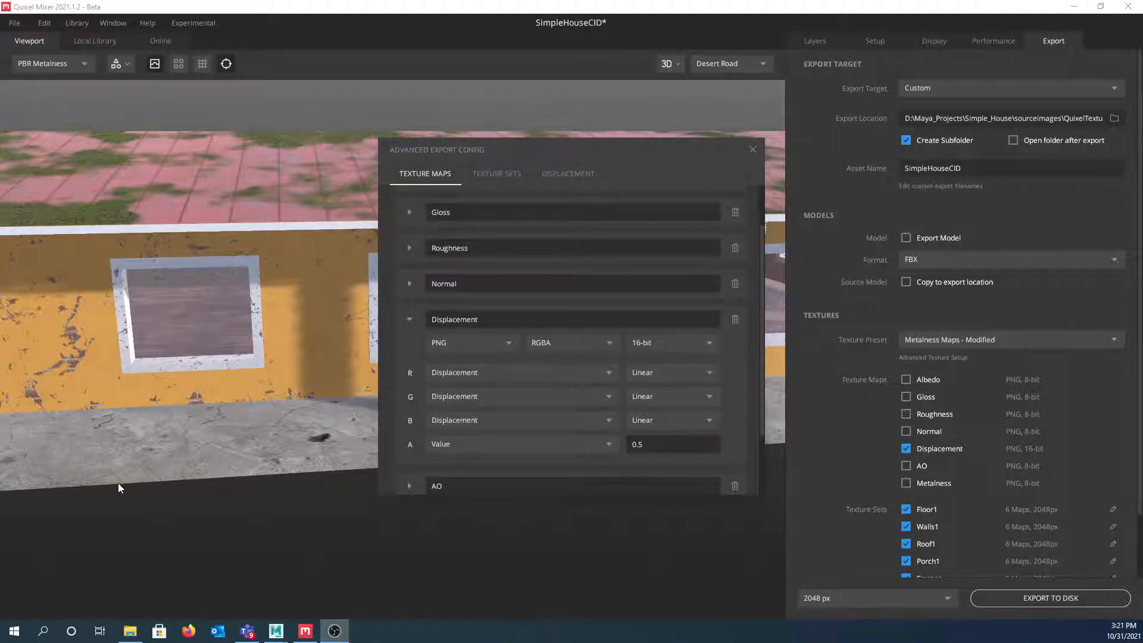
# - In File Explorer, browse QuixelTextures\WornTextures\SimpleHouseCID\Displacement_PNG to check the exported maps
pyautogui.click(133, 630)
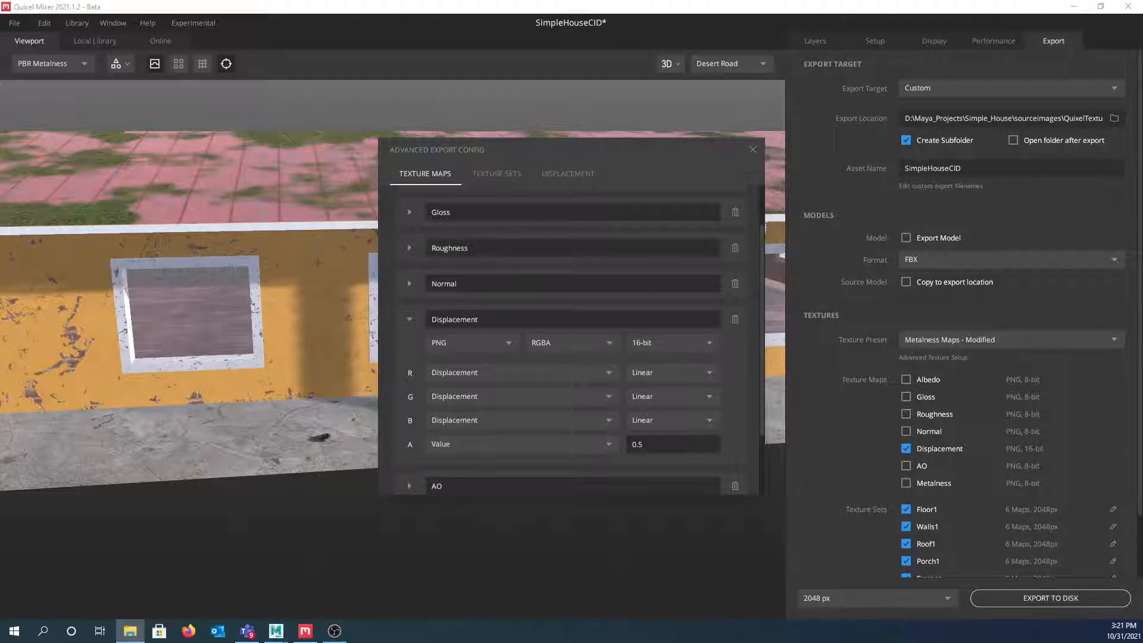
pyautogui.click(192, 275)
pyautogui.doubleClick(192, 275)
pyautogui.click(194, 275)
pyautogui.doubleClick(193, 275)
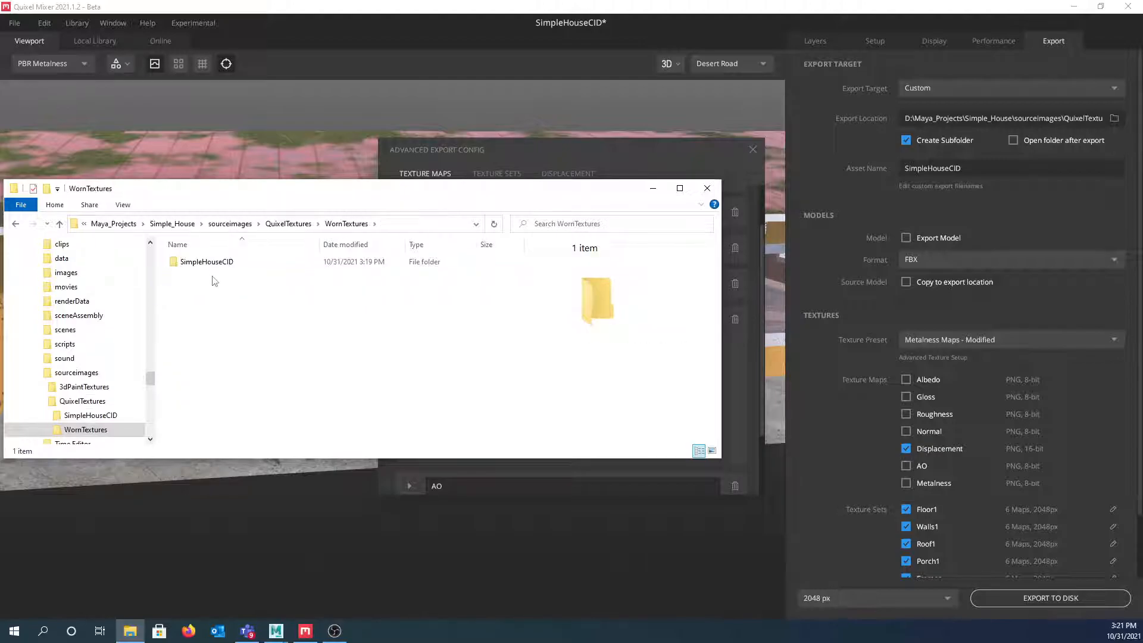
pyautogui.doubleClick(177, 268)
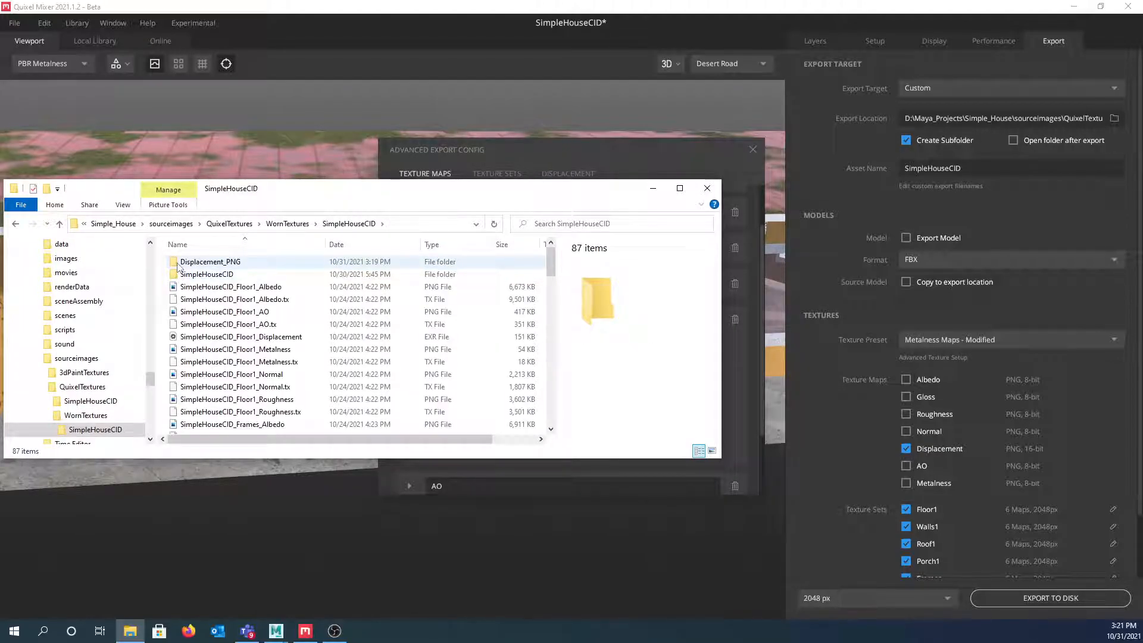
pyautogui.doubleClick(179, 264)
pyautogui.click(176, 263)
pyautogui.doubleClick(177, 263)
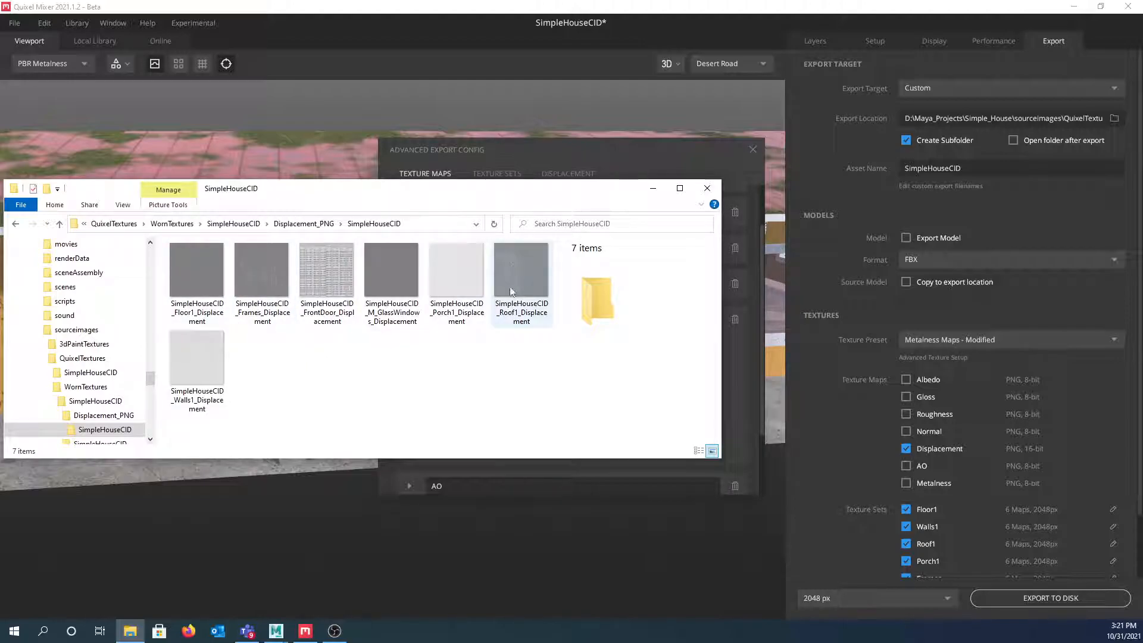
# - Move the Explorer window aside, return to Mixer's export settings, then minimize Explorer
pyautogui.moveTo(438, 196); pyautogui.dragTo(0, 242)
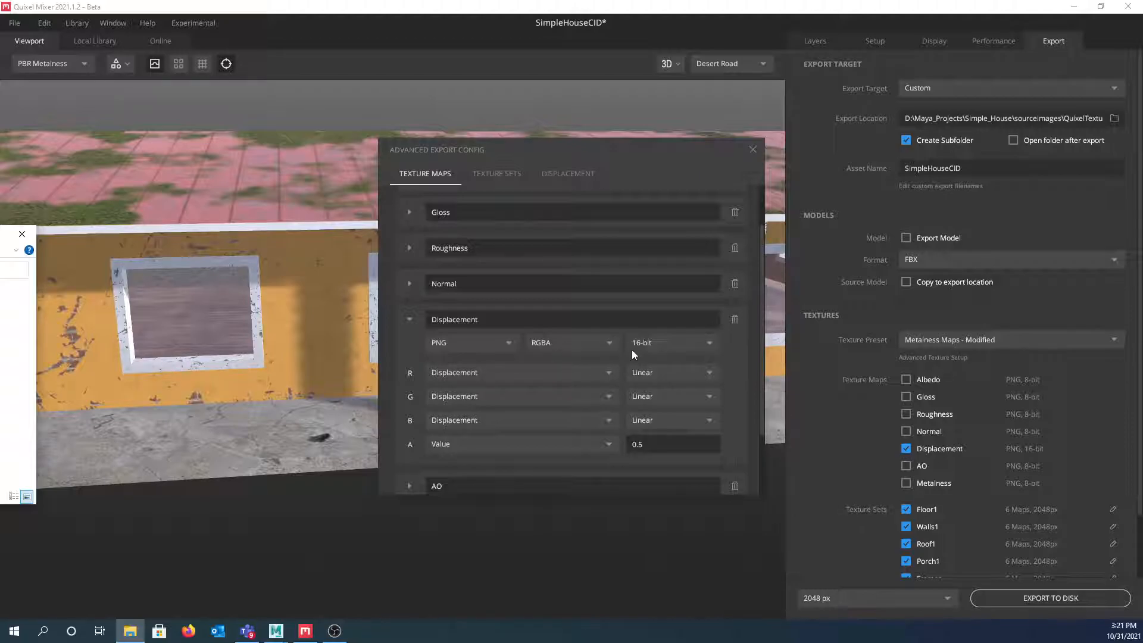
pyautogui.click(609, 344)
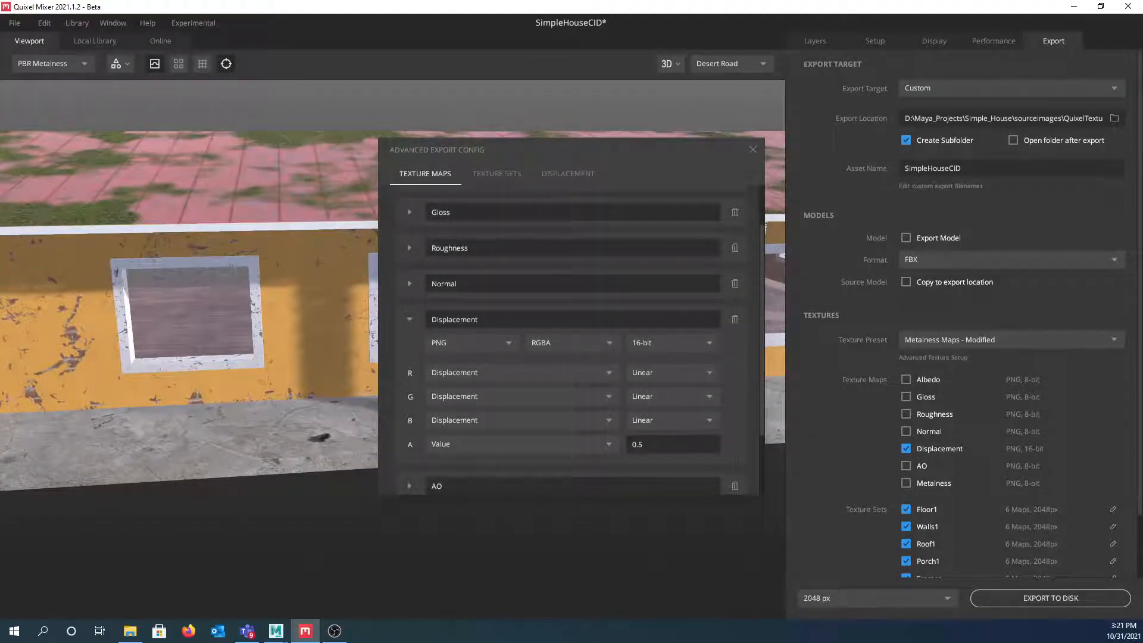
pyautogui.moveTo(0, 213); pyautogui.dragTo(477, 215)
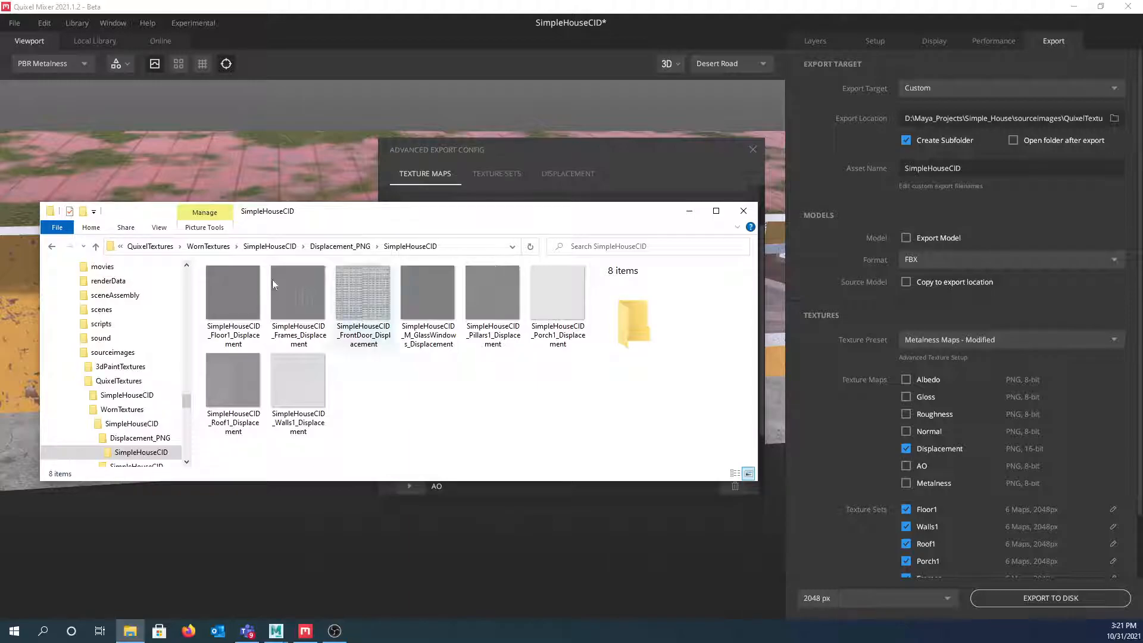
pyautogui.click(689, 210)
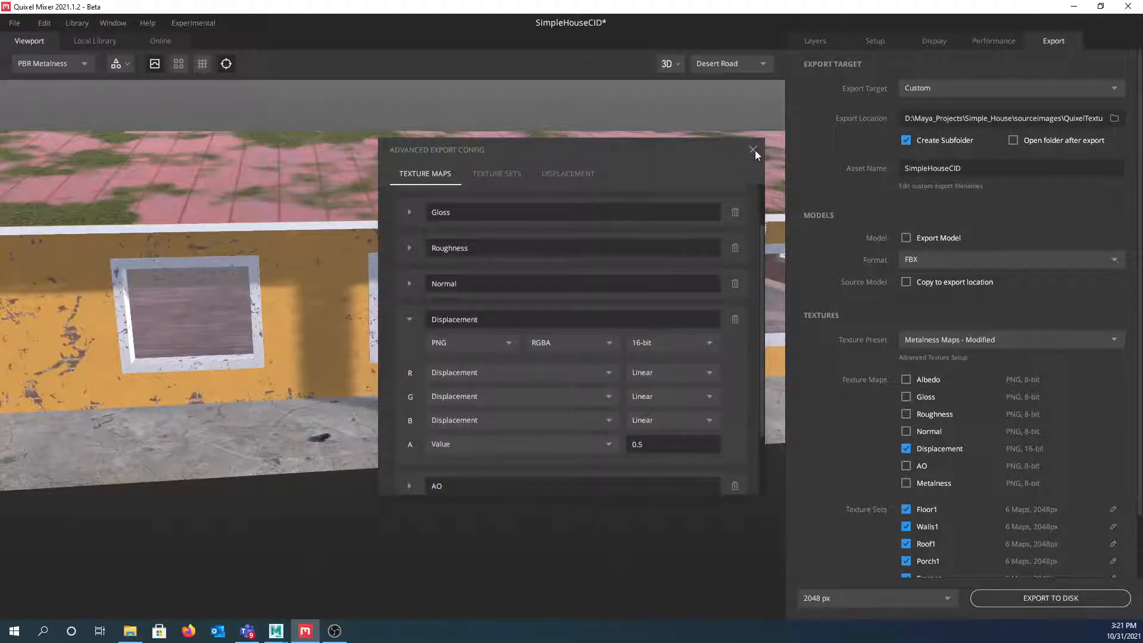
# - Close Advanced Export Config, save the SimpleHouseCID project, and quit Quixel Mixer
pyautogui.click(754, 151)
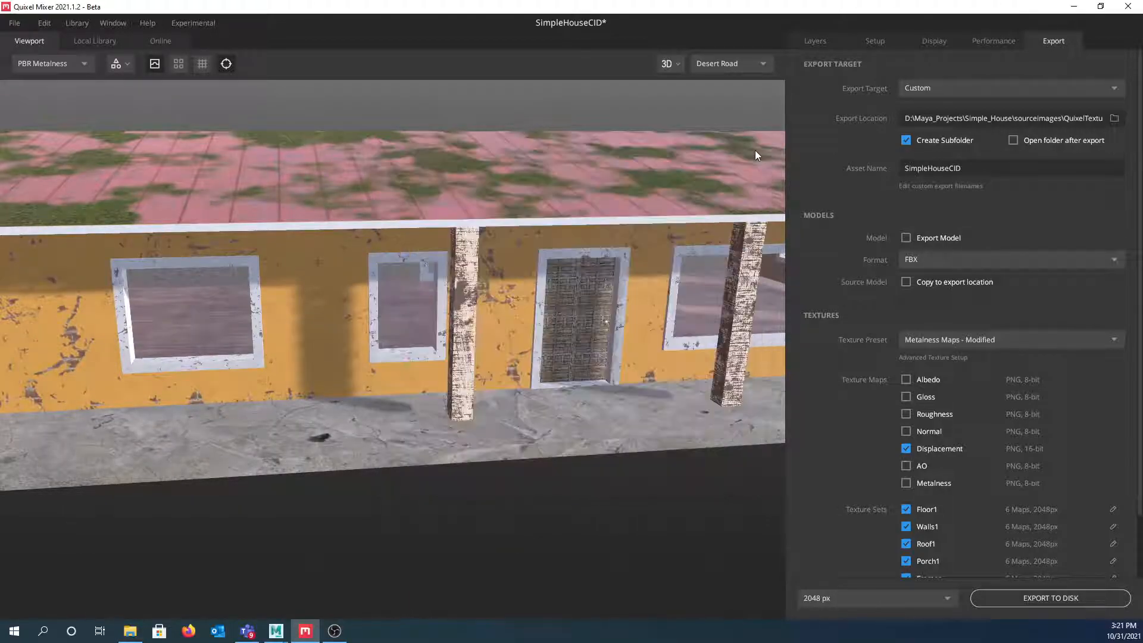
pyautogui.click(15, 23)
pyautogui.click(26, 95)
pyautogui.hotkey('alt', 'F4')
# - Bring up the Simple_House_Model scene, zoom out, and undo a trial upward move of House1
pyautogui.moveTo(281, 634)
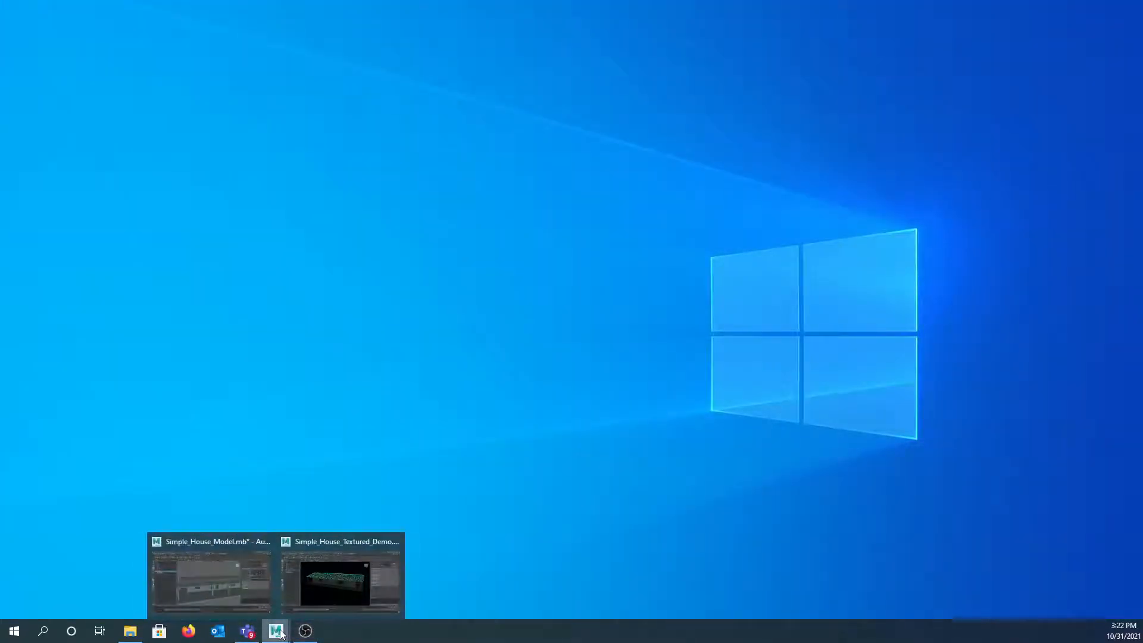
pyautogui.click(219, 597)
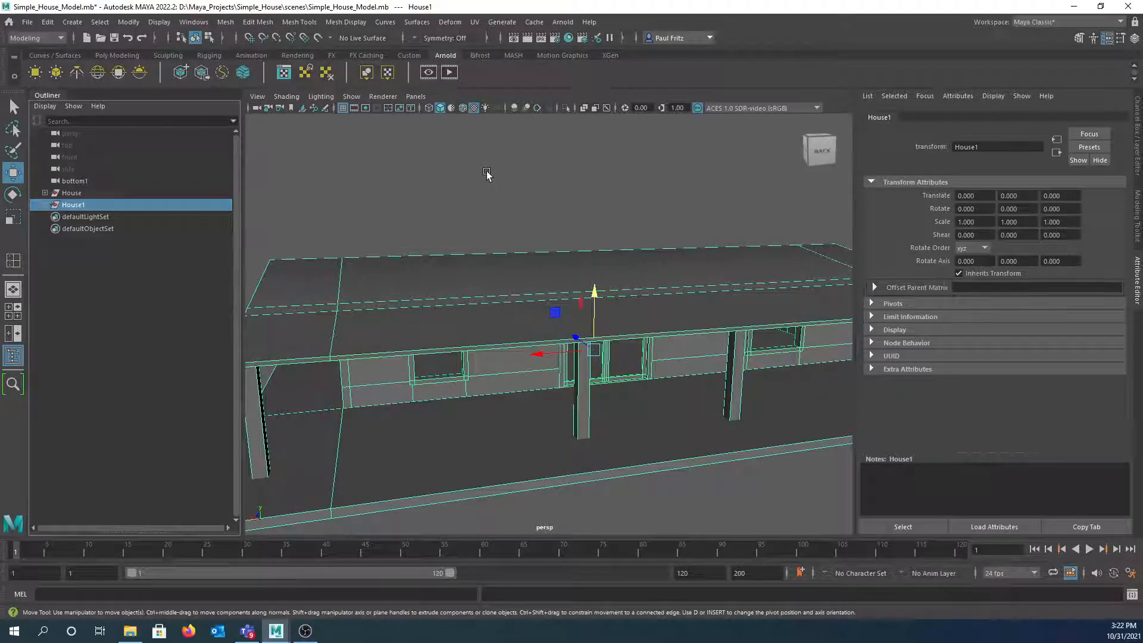
pyautogui.scroll(-3, 477, 179)
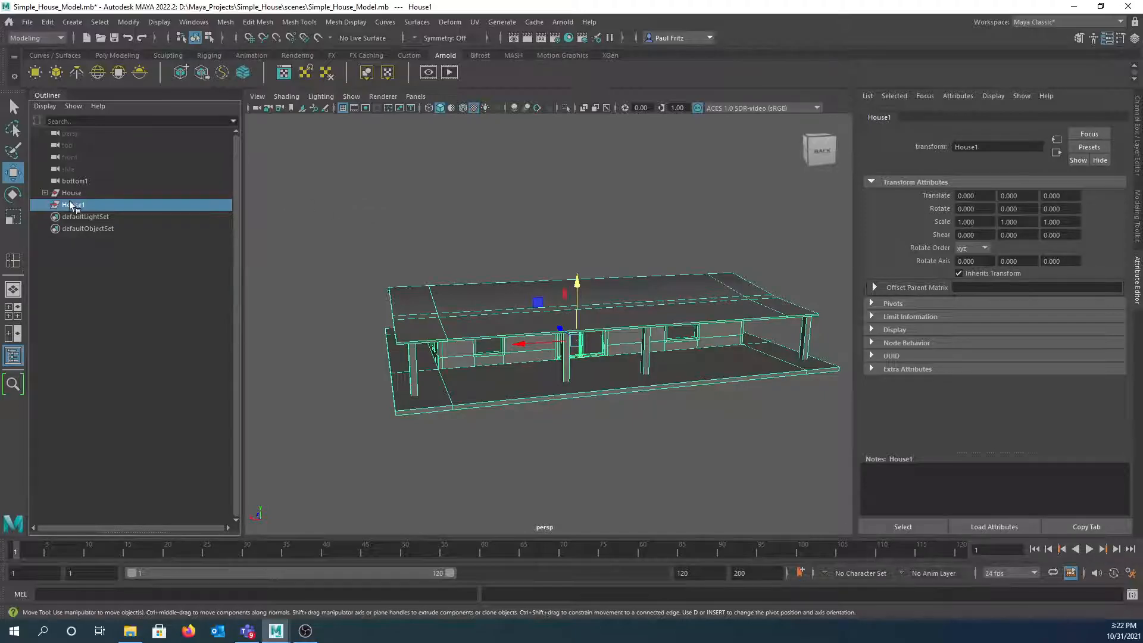
pyautogui.moveTo(576, 288); pyautogui.dragTo(555, 188)
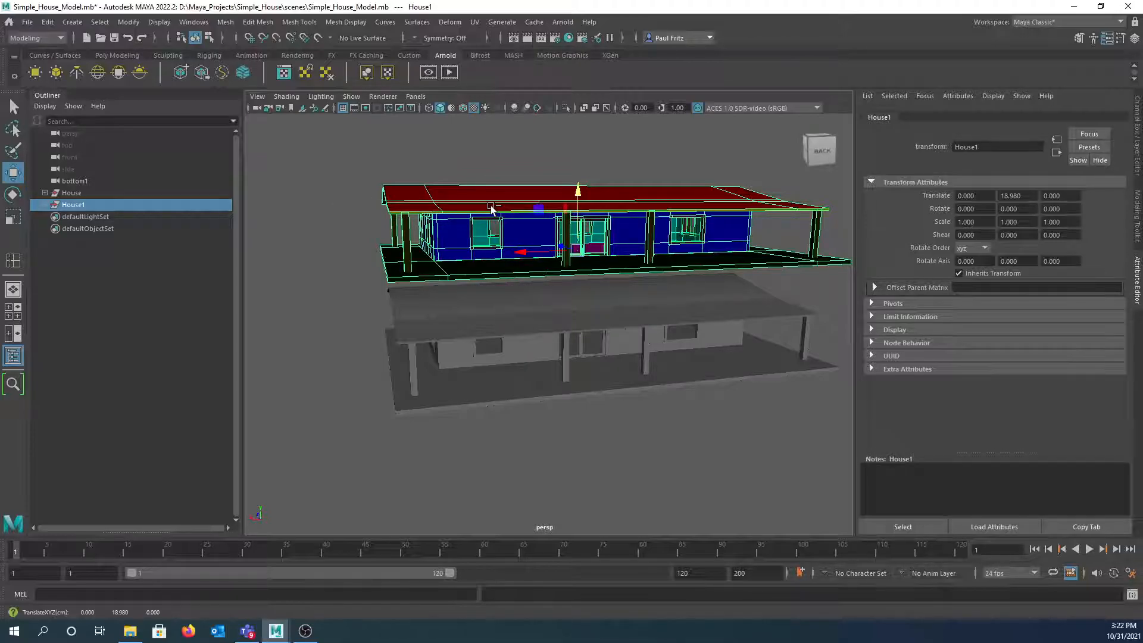
pyautogui.hotkey('ctrl', 'z')
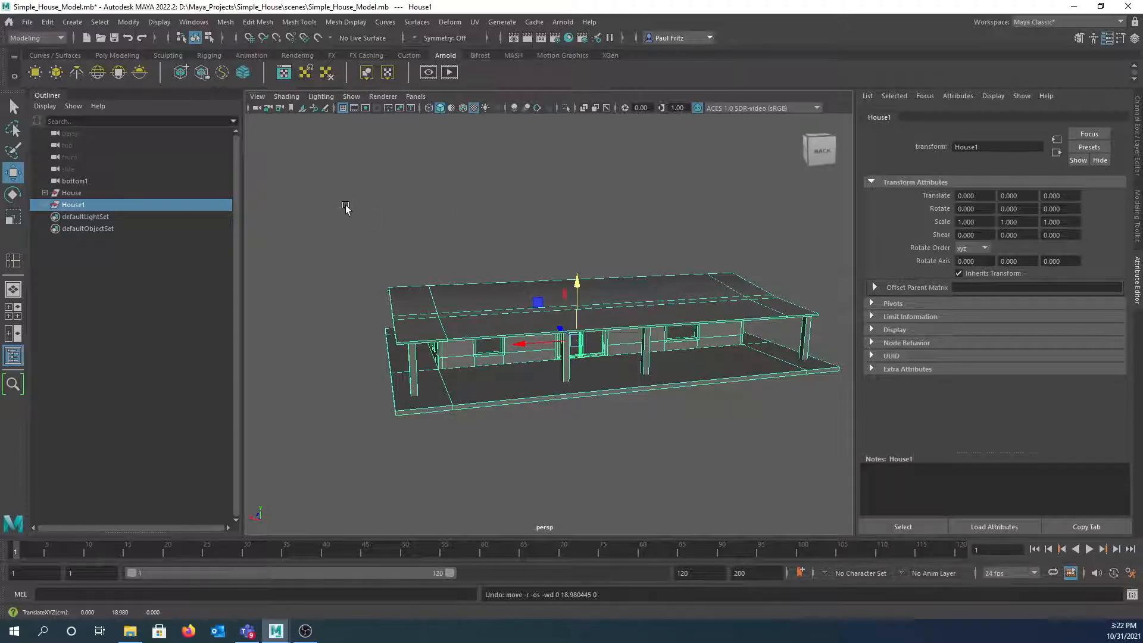
# - Drop House1 onto the House group, raise House about 20 units, and select Floor then Walls
pyautogui.moveTo(166, 204); pyautogui.dragTo(65, 199, button='middle')
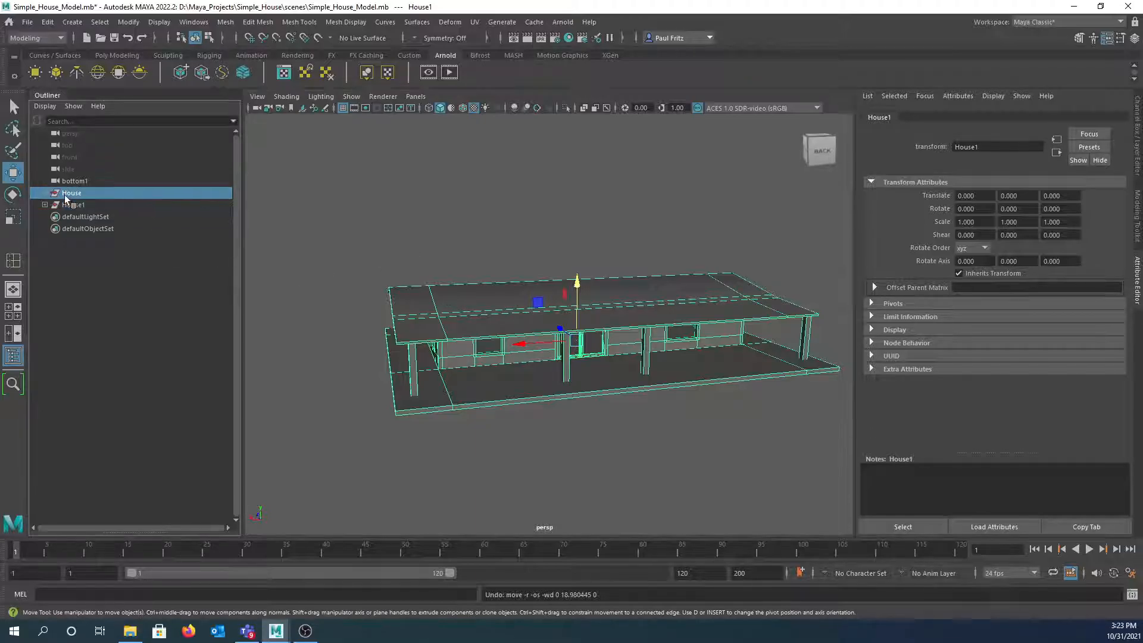
pyautogui.moveTo(576, 283); pyautogui.dragTo(569, 186)
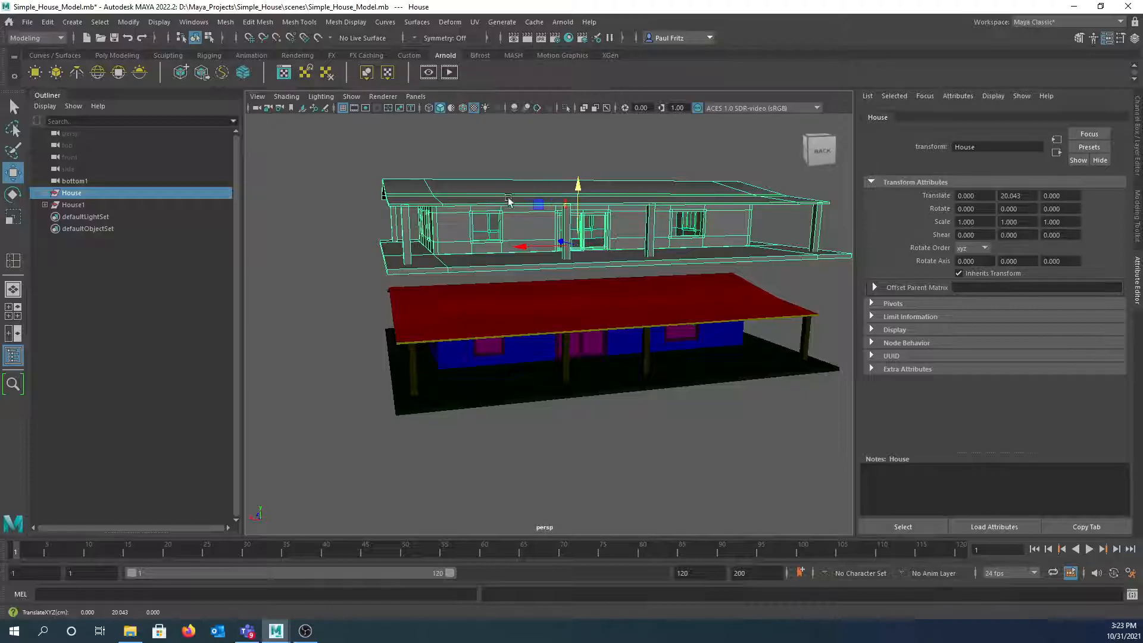
pyautogui.click(45, 193)
pyautogui.click(74, 206)
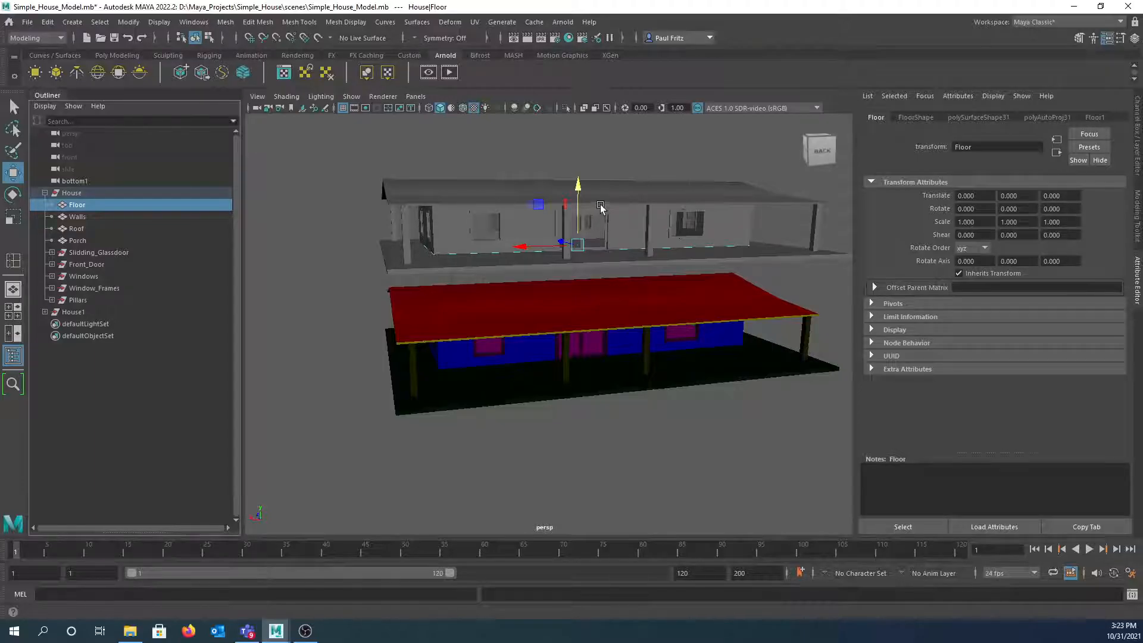
pyautogui.click(72, 217)
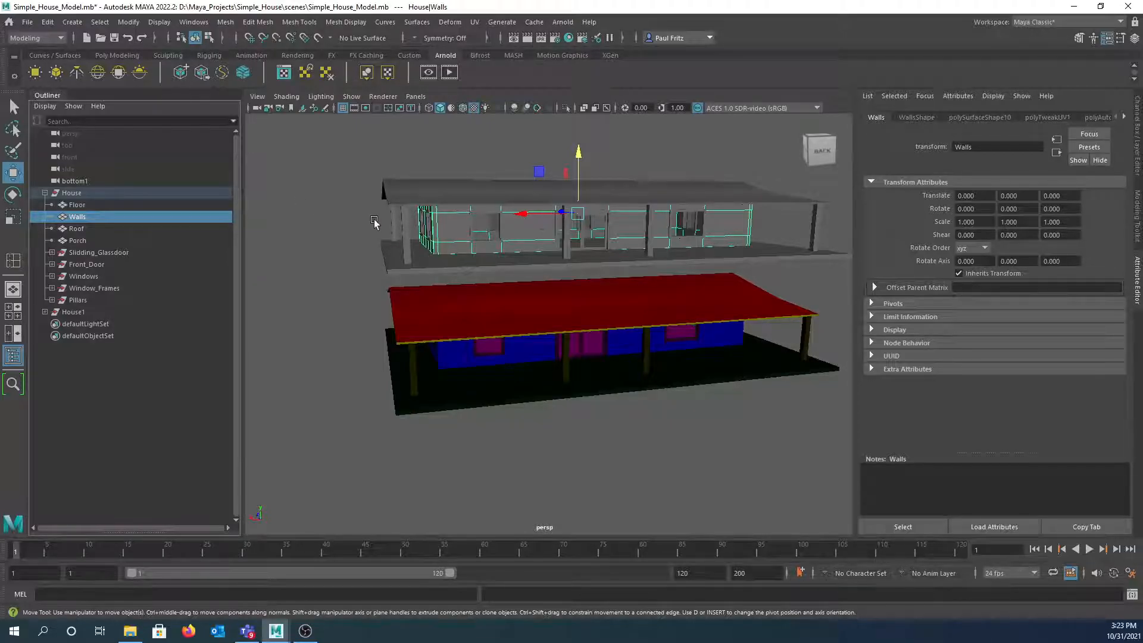
# - Open the Walls UV Editor with the UV Toolkit docked, then open and position the Hypershade
pyautogui.click(475, 22)
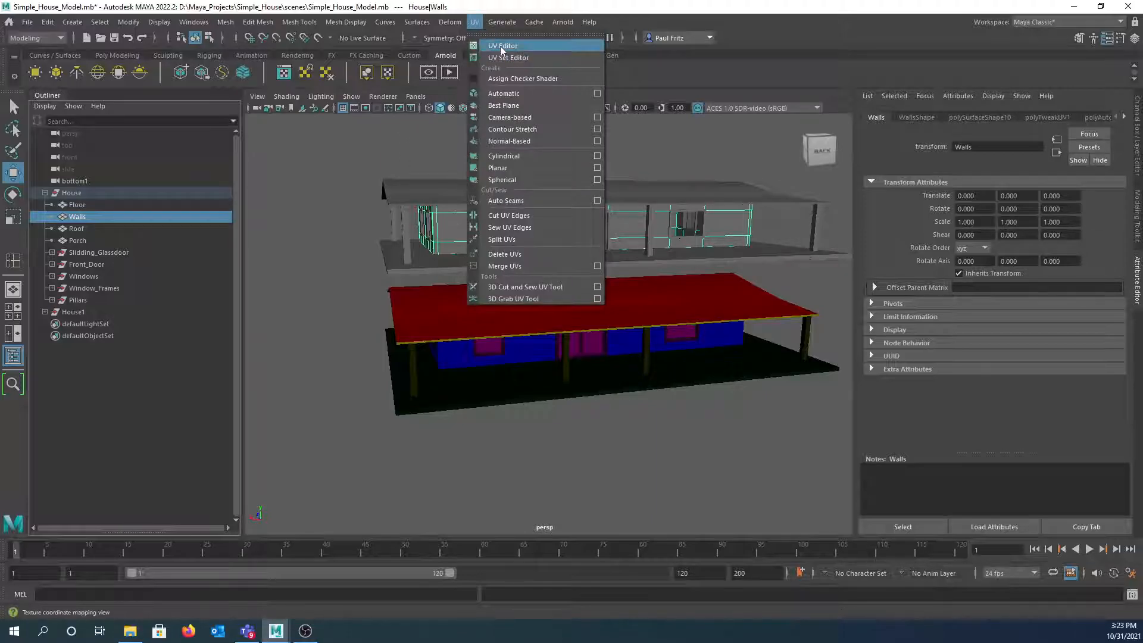
pyautogui.click(499, 44)
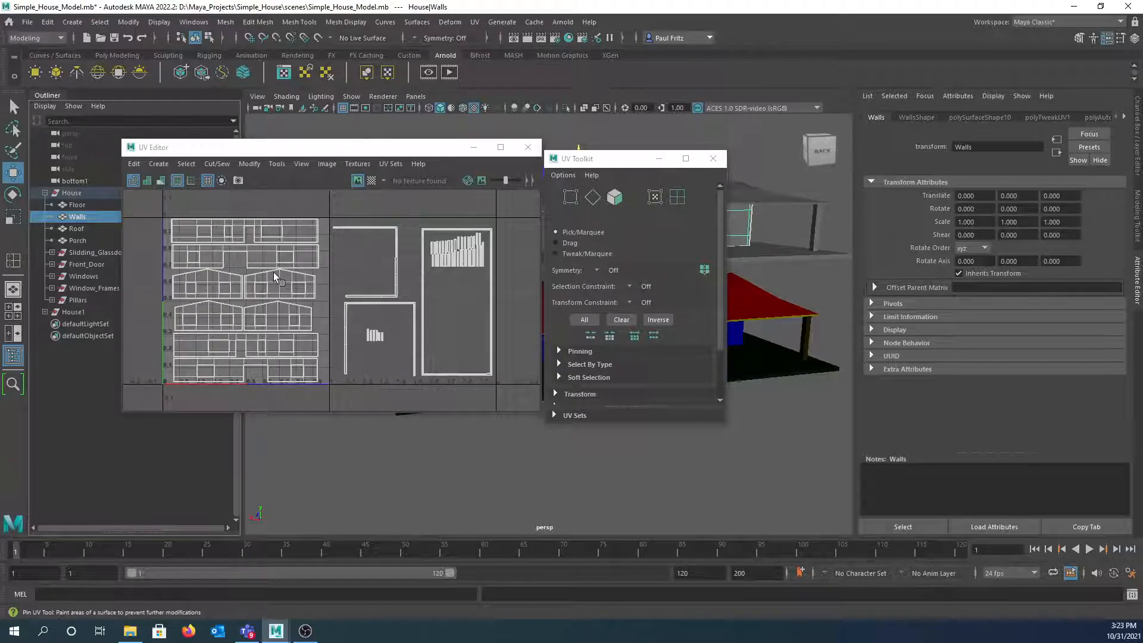
pyautogui.moveTo(595, 161); pyautogui.dragTo(538, 168)
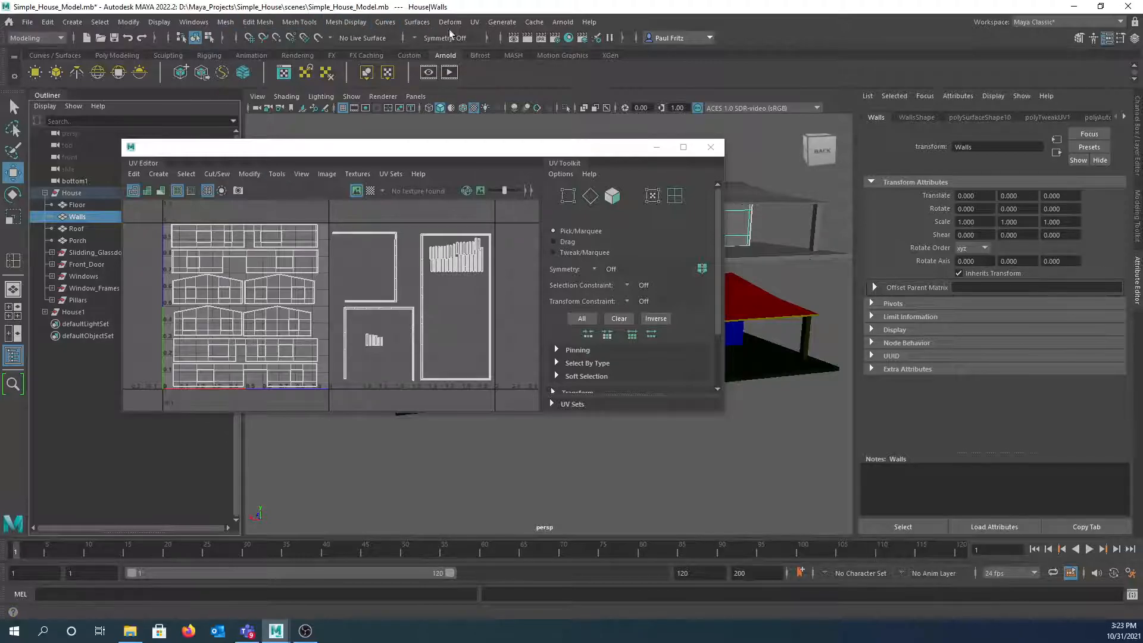
pyautogui.click(570, 37)
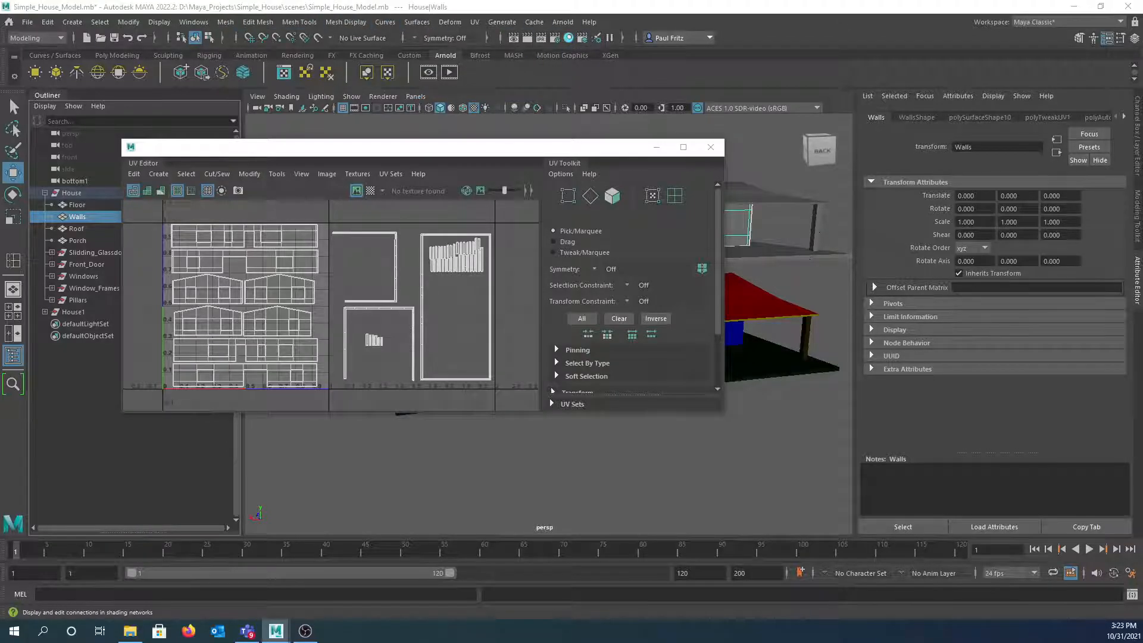
pyautogui.moveTo(0, 120); pyautogui.dragTo(716, 37)
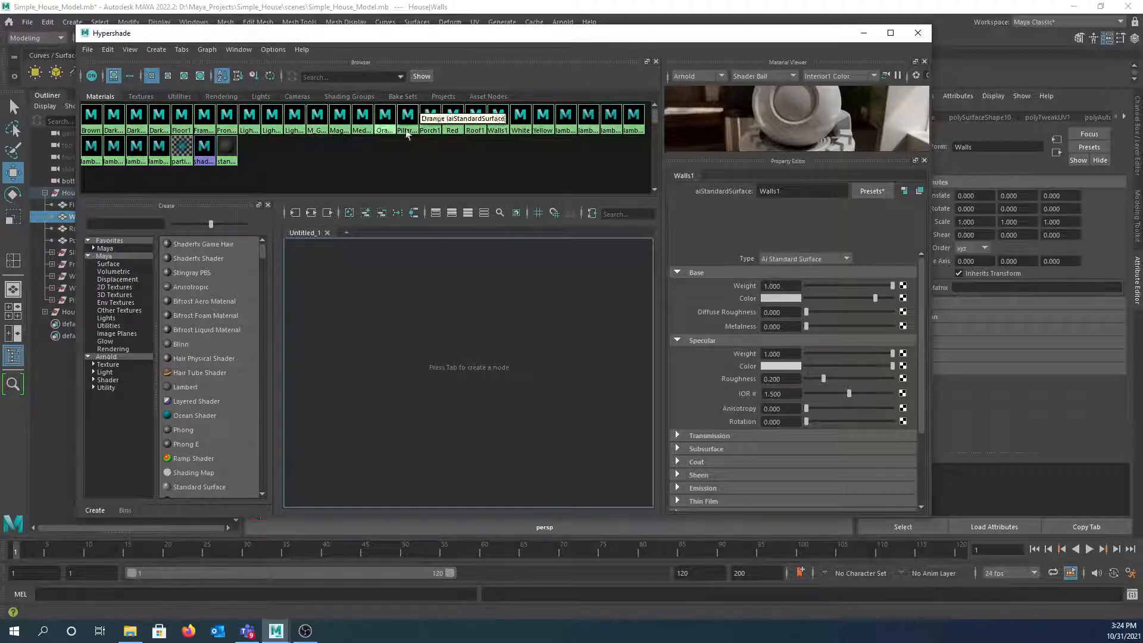
# - Graph the Walls1 material with its shading group, then close the Hypershade and UV Editor
pyautogui.click(492, 133)
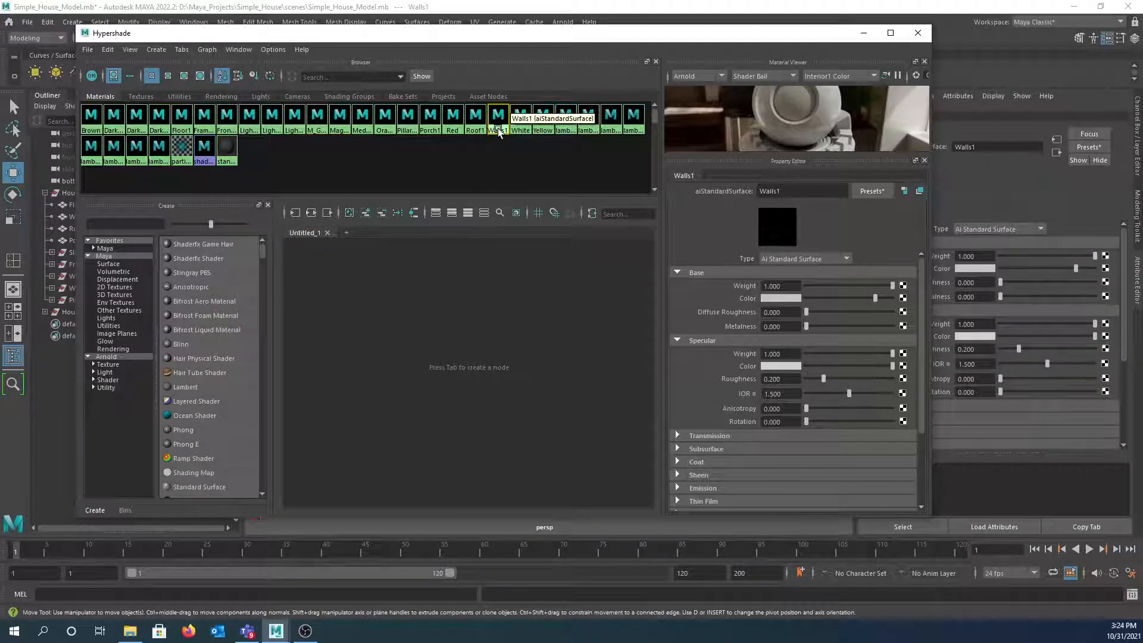
pyautogui.moveTo(494, 119); pyautogui.dragTo(526, 338, button='middle')
pyautogui.moveTo(538, 354); pyautogui.dragTo(537, 306)
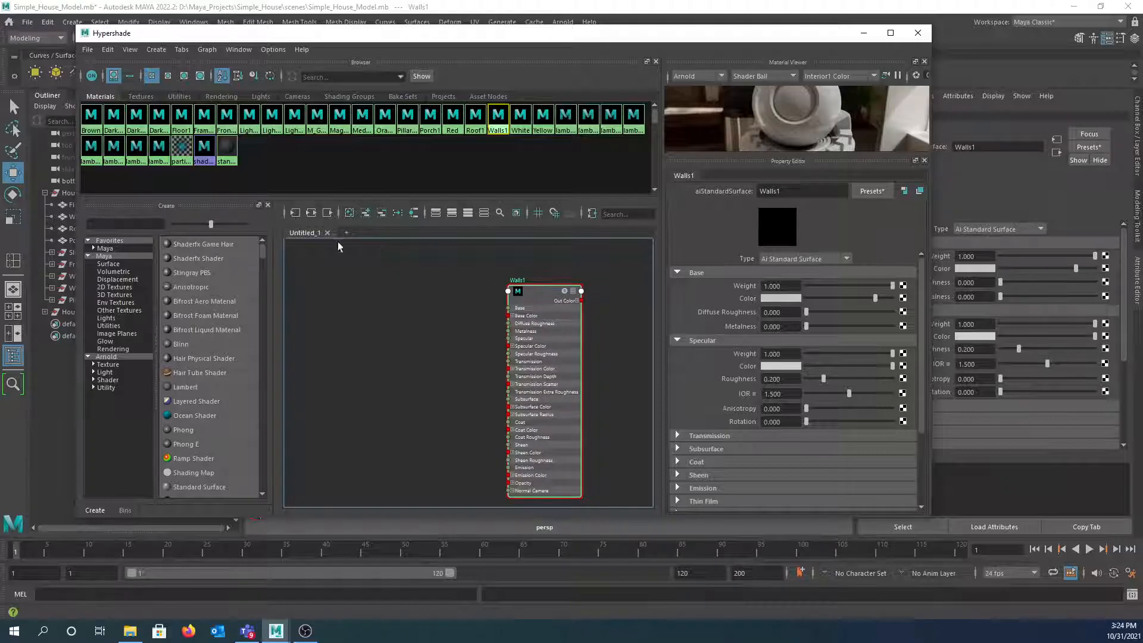
pyautogui.click(311, 212)
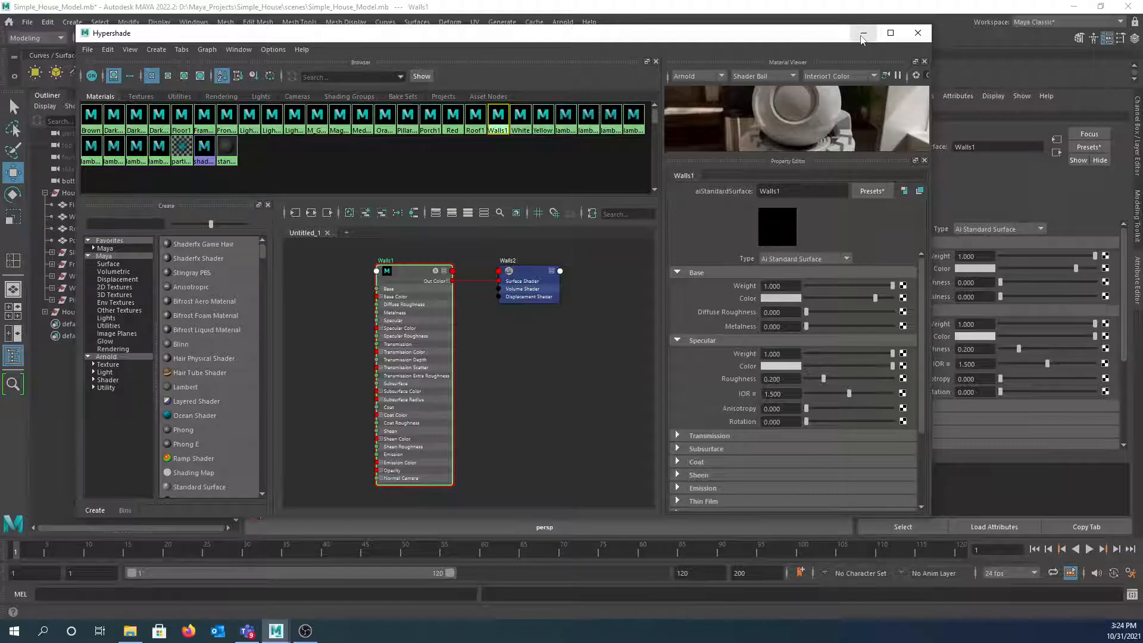
pyautogui.click(917, 33)
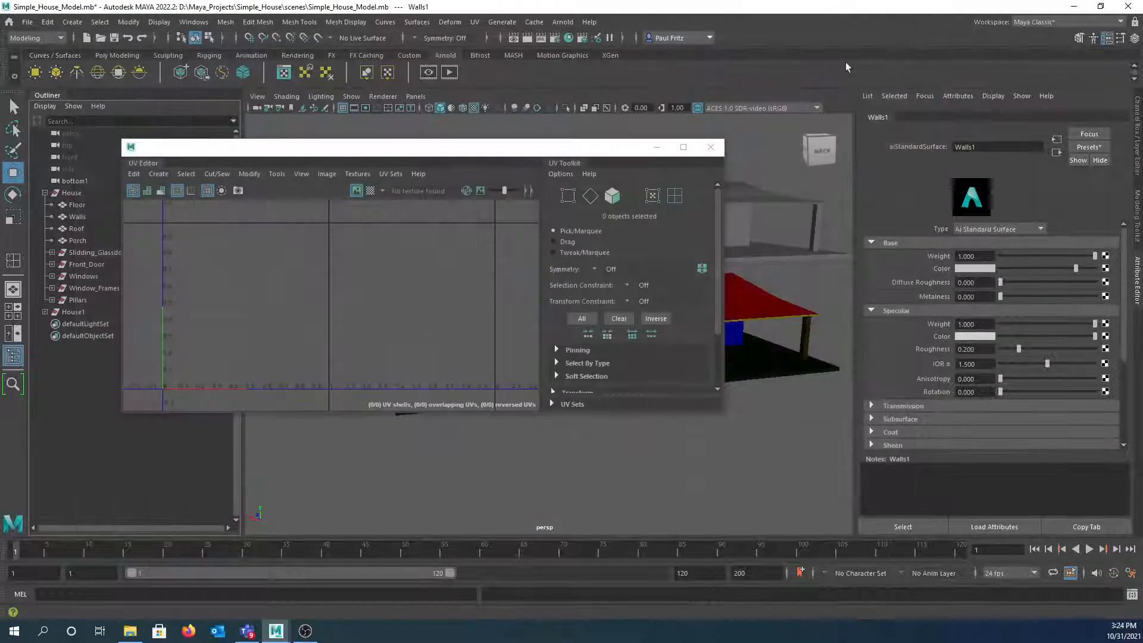
pyautogui.click(711, 147)
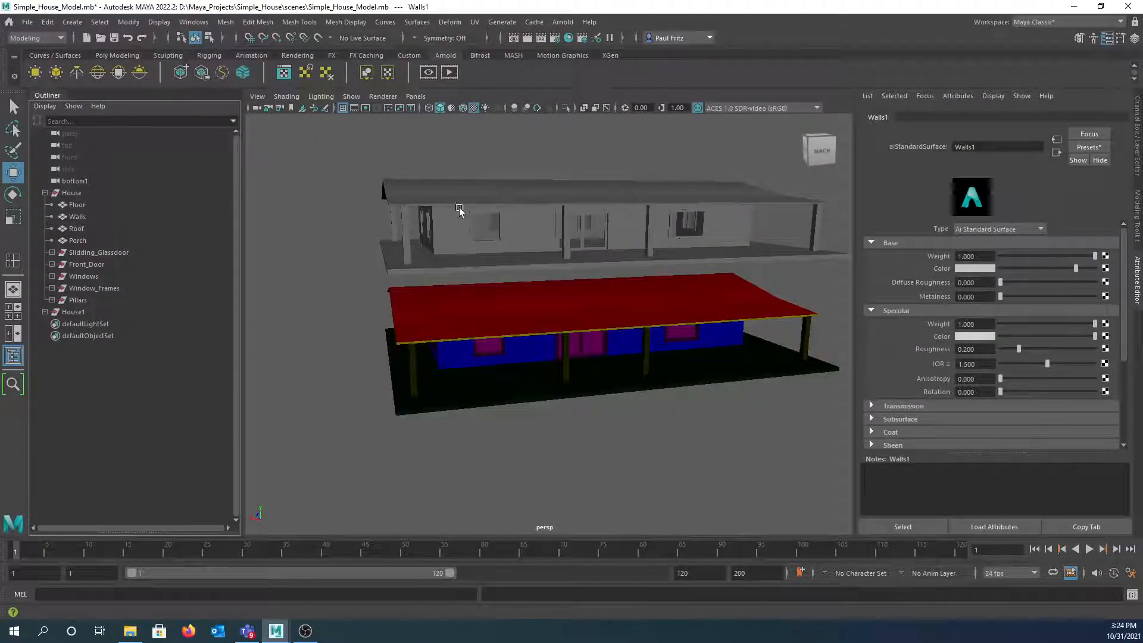
# - Export the selected House group as Maya Binary file Simple_Housed_Texture.mb to the scenes folder
pyautogui.click(78, 193)
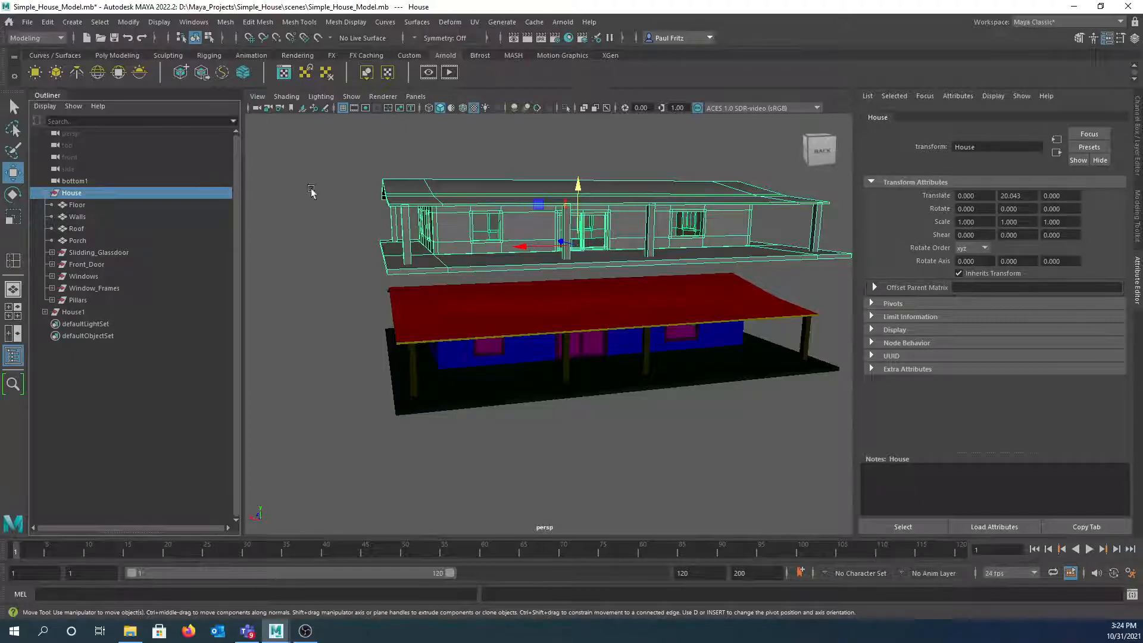
pyautogui.click(28, 22)
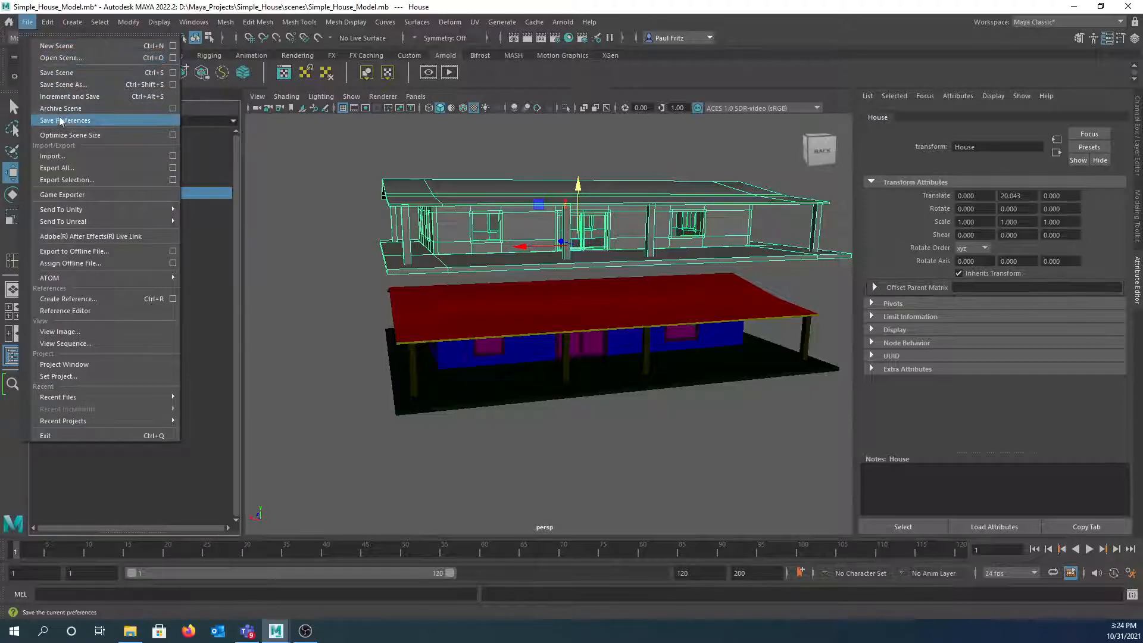
pyautogui.click(77, 179)
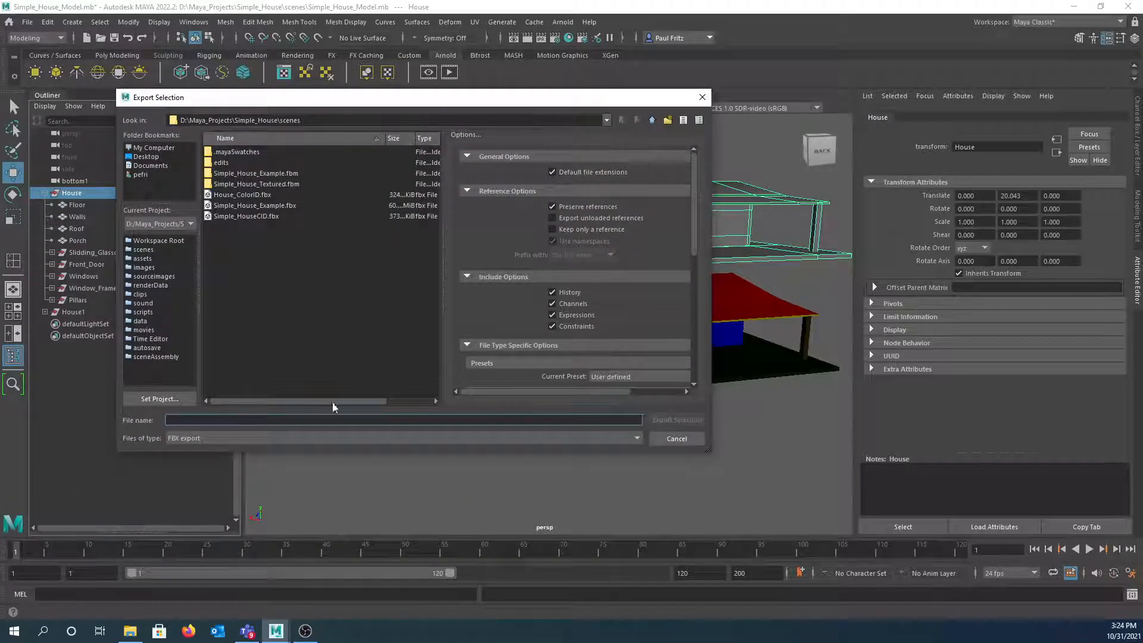
pyautogui.click(329, 439)
pyautogui.scroll(3, 289, 477)
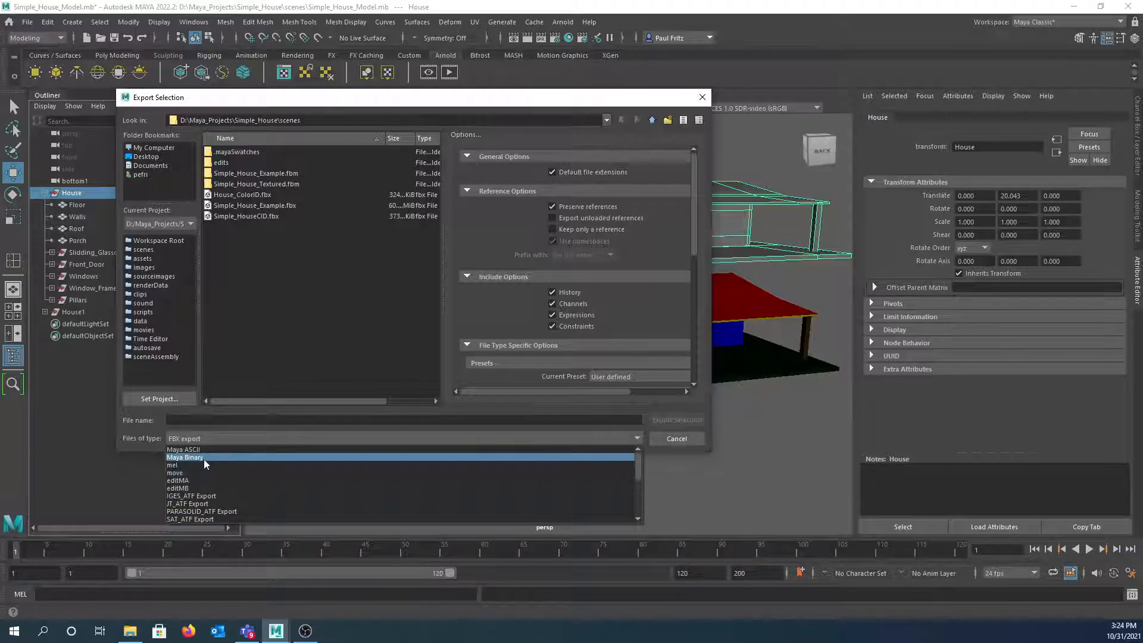
pyautogui.click(184, 458)
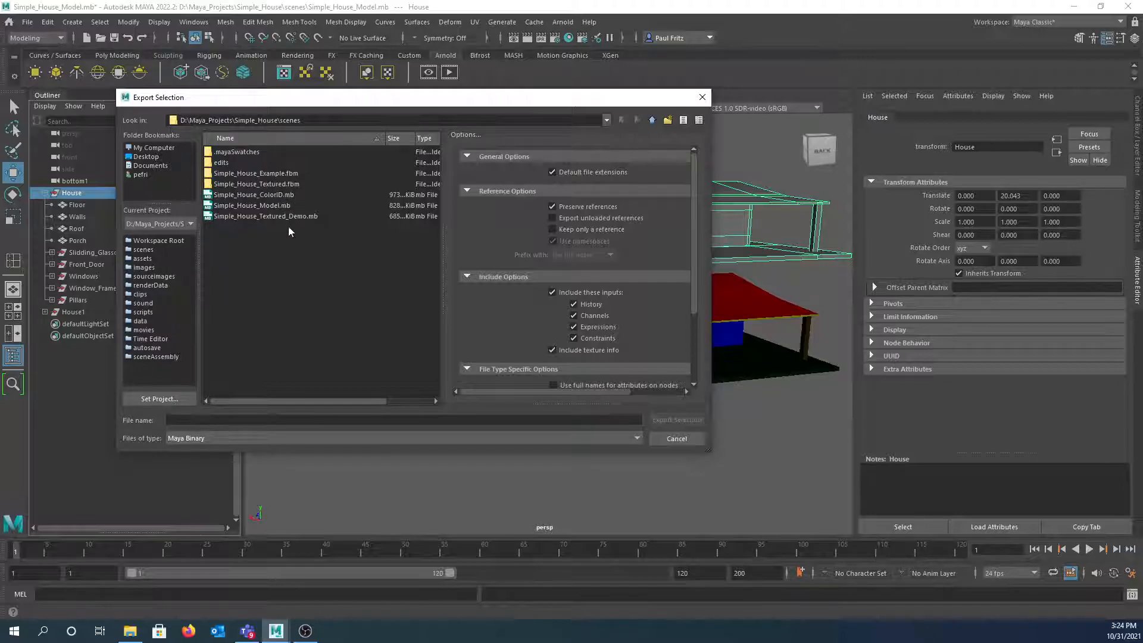
pyautogui.click(238, 439)
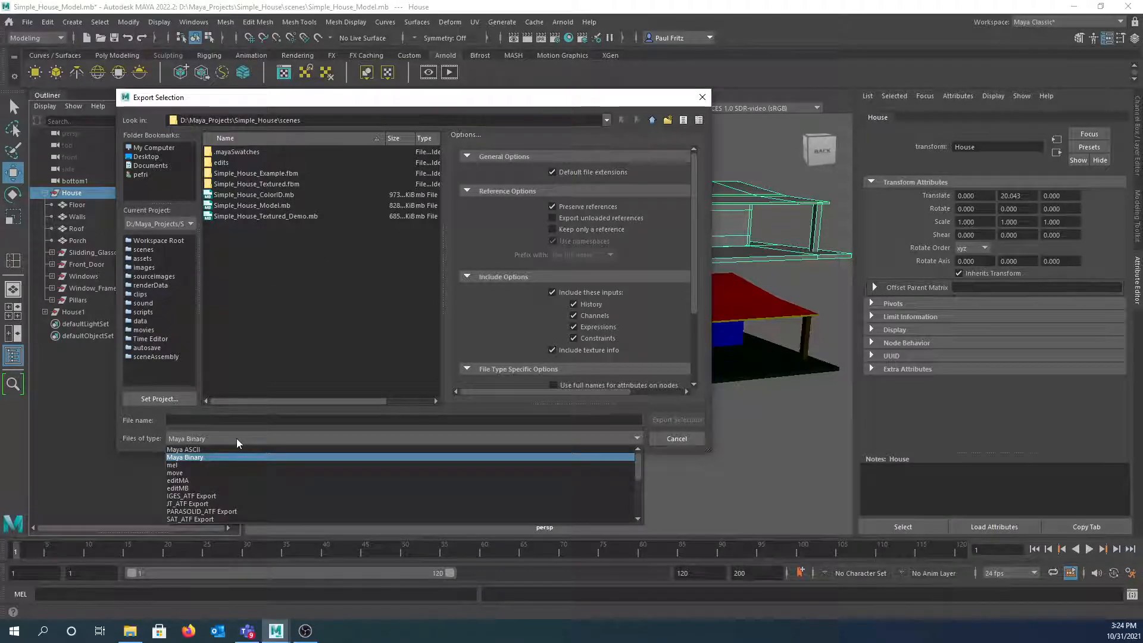
pyautogui.click(234, 436)
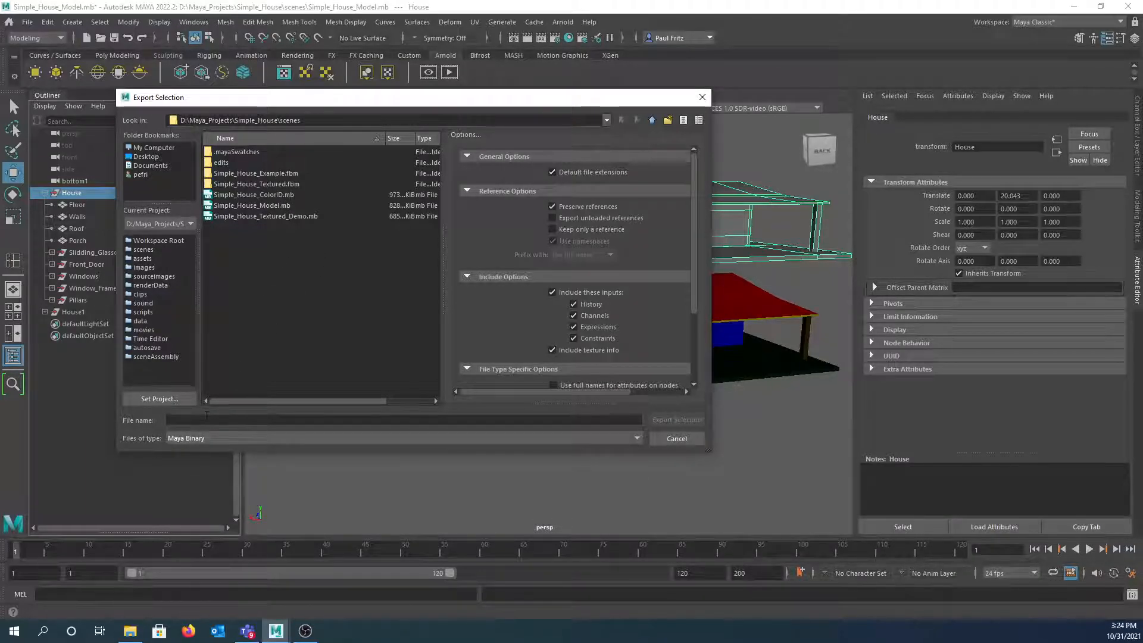
pyautogui.click(207, 420)
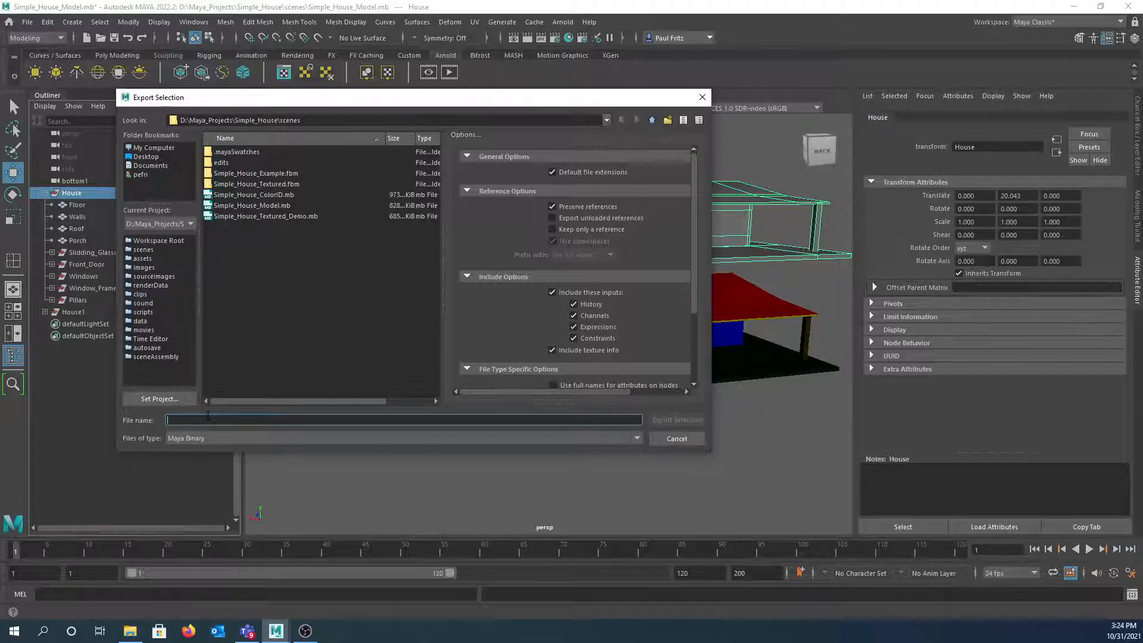
pyautogui.write('Simp')
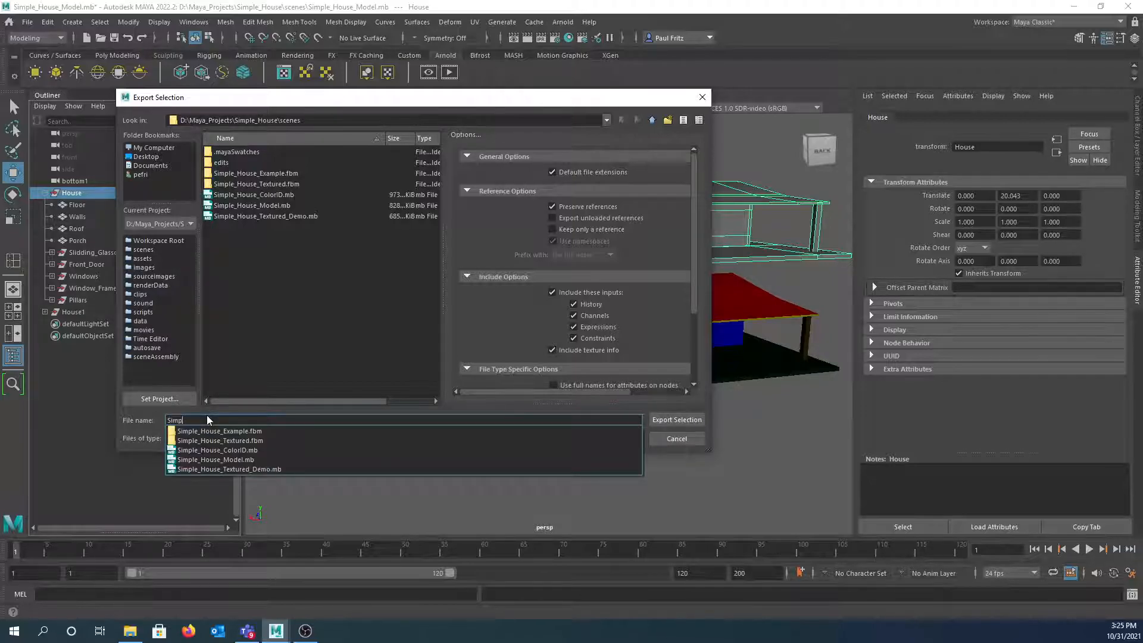
pyautogui.write('le_Housed_Text')
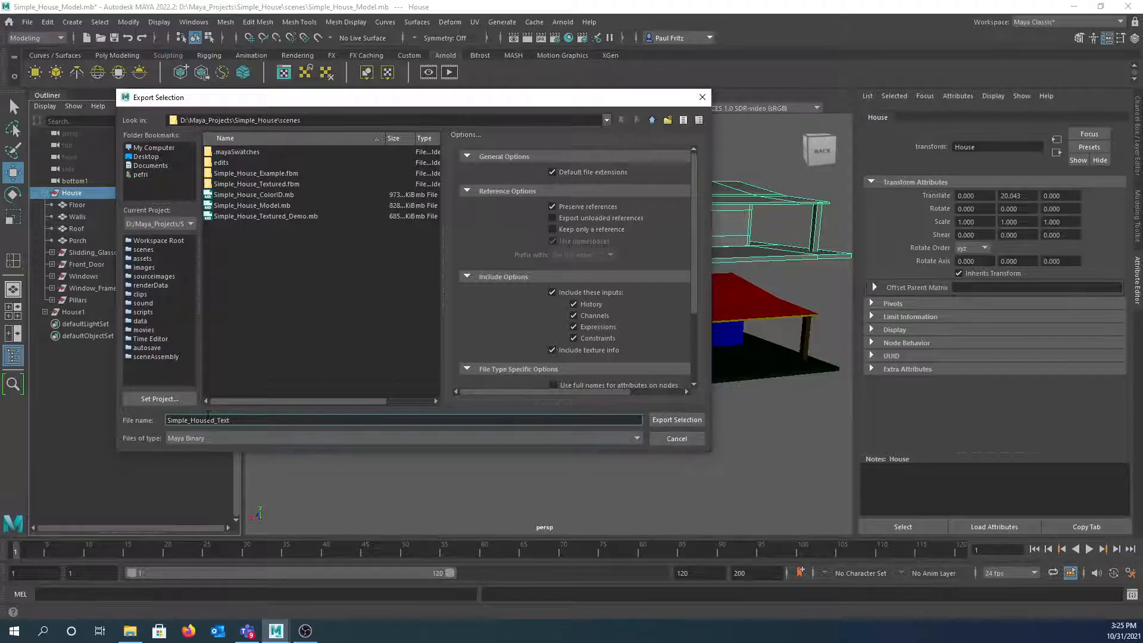
pyautogui.write('ure')
pyautogui.click(670, 420)
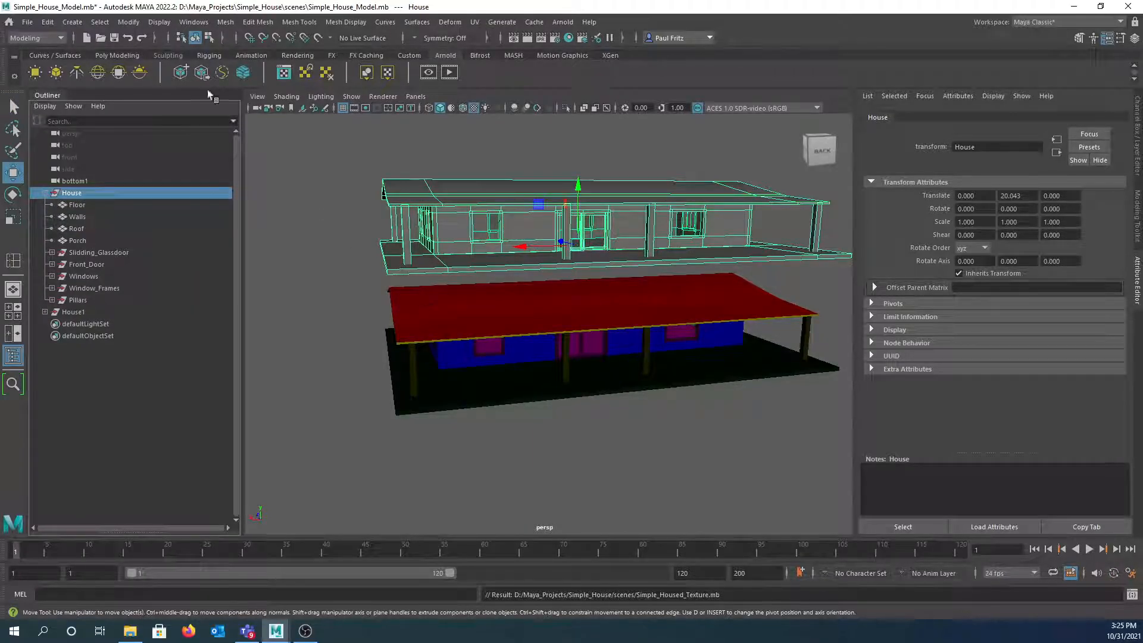
# - Open Simple_Housed_Texture.mb, choosing Don't Save for the current Simple_House_Model scene
pyautogui.click(29, 24)
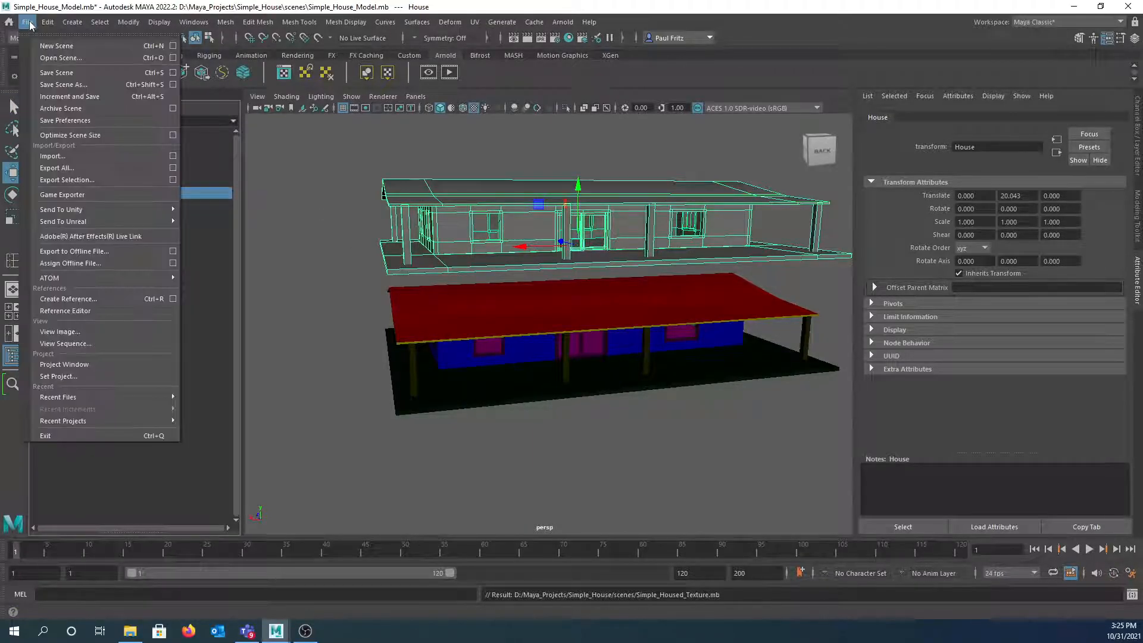
pyautogui.click(50, 60)
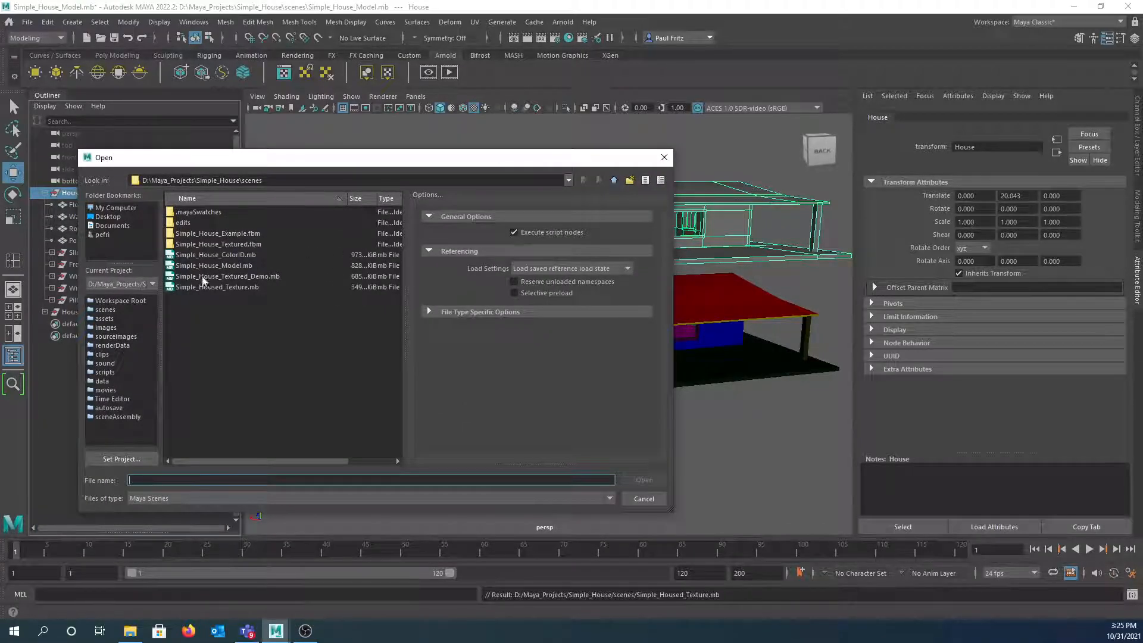
pyautogui.click(188, 288)
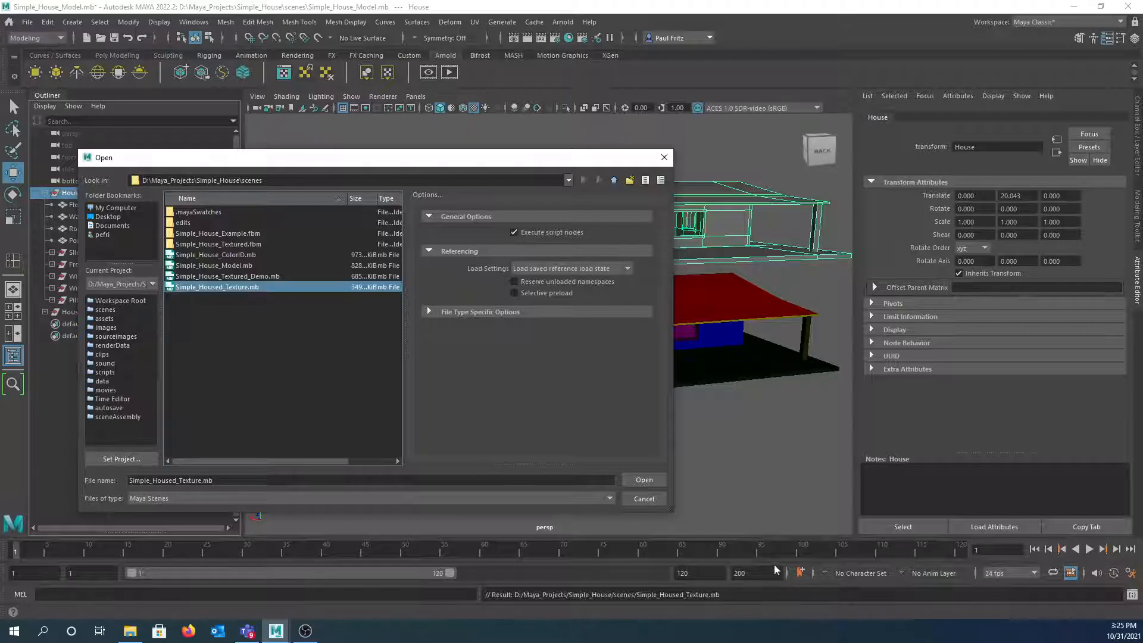
pyautogui.click(644, 480)
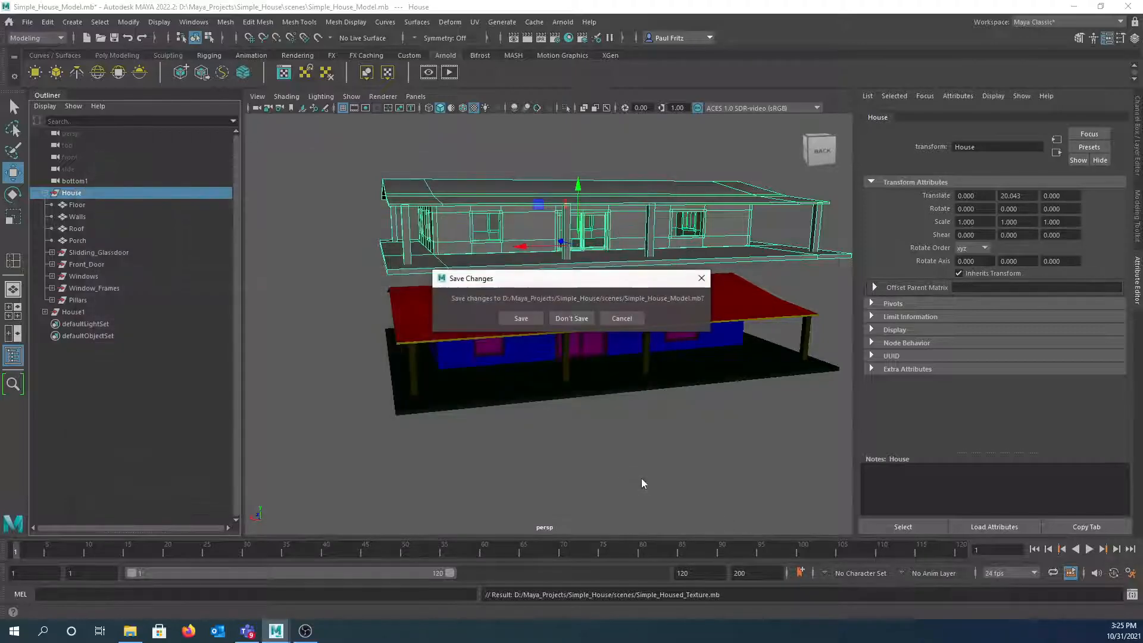
pyautogui.click(569, 319)
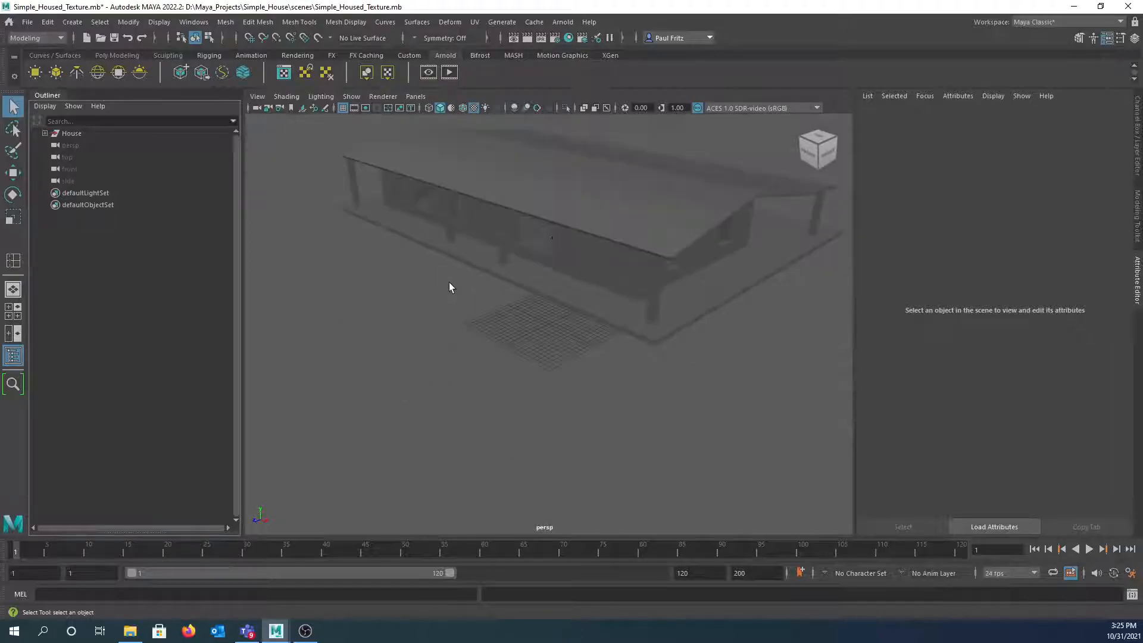
pyautogui.keyDown('alt'); pyautogui.moveTo(449, 308); pyautogui.dragTo(500, 248); pyautogui.keyUp('alt')
pyautogui.click(497, 257)
pyautogui.click(493, 213)
pyautogui.click(500, 248)
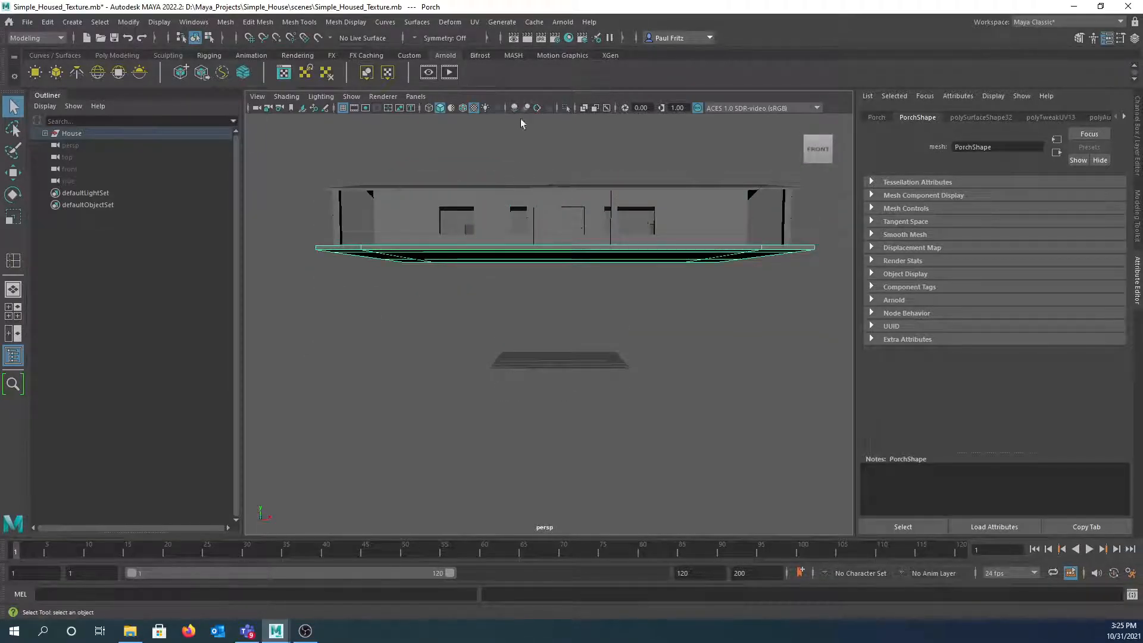
pyautogui.click(728, 212)
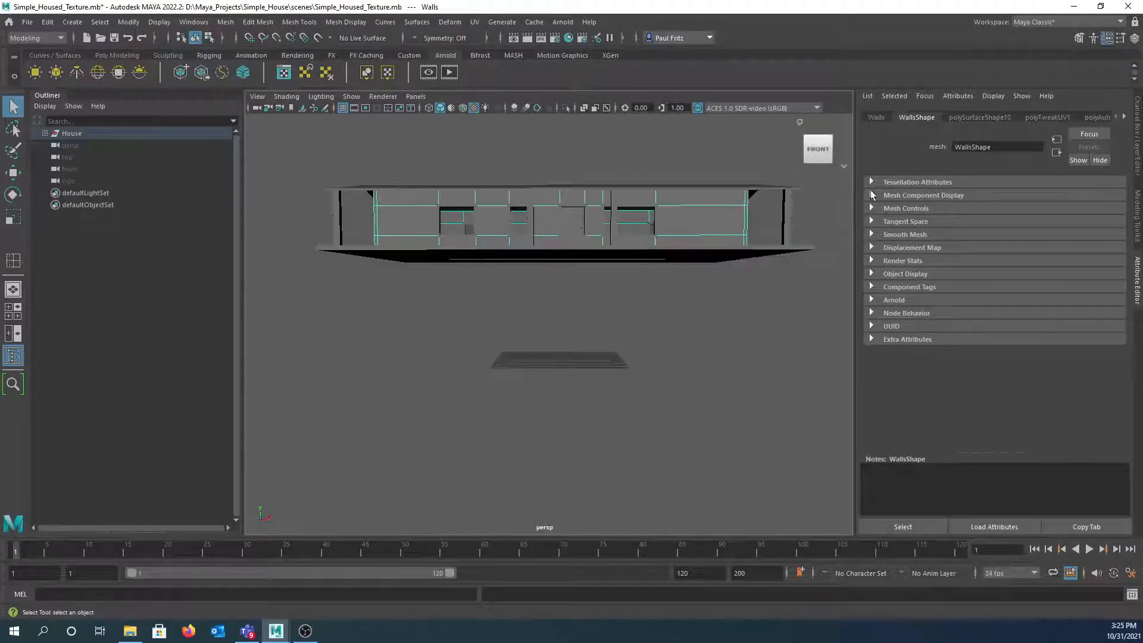
pyautogui.click(1119, 117)
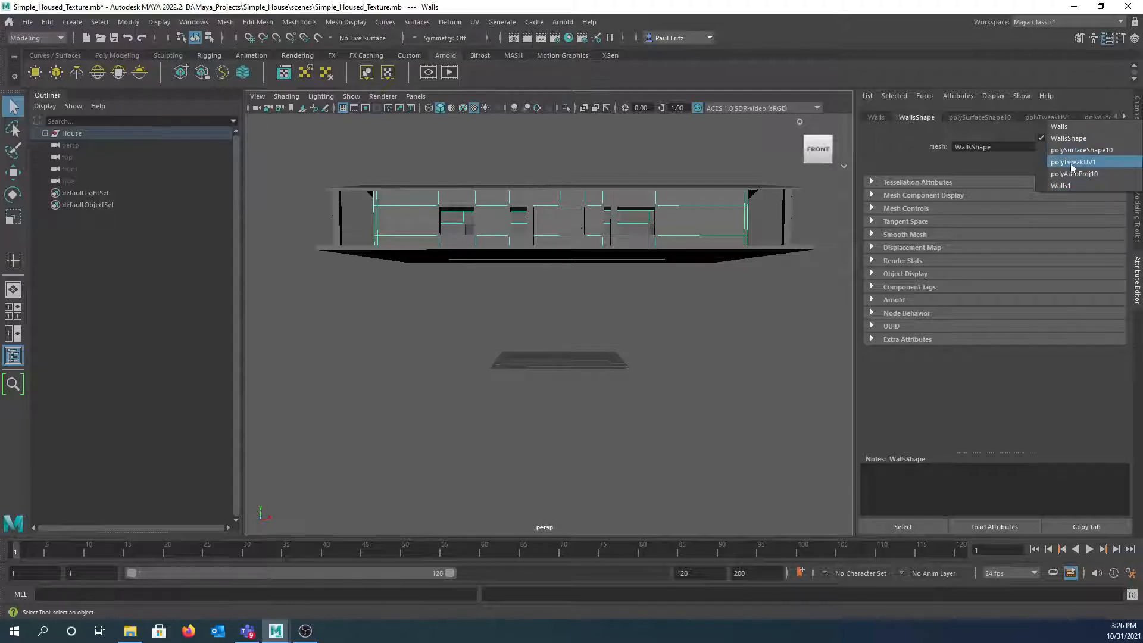
pyautogui.click(638, 304)
pyautogui.click(632, 310)
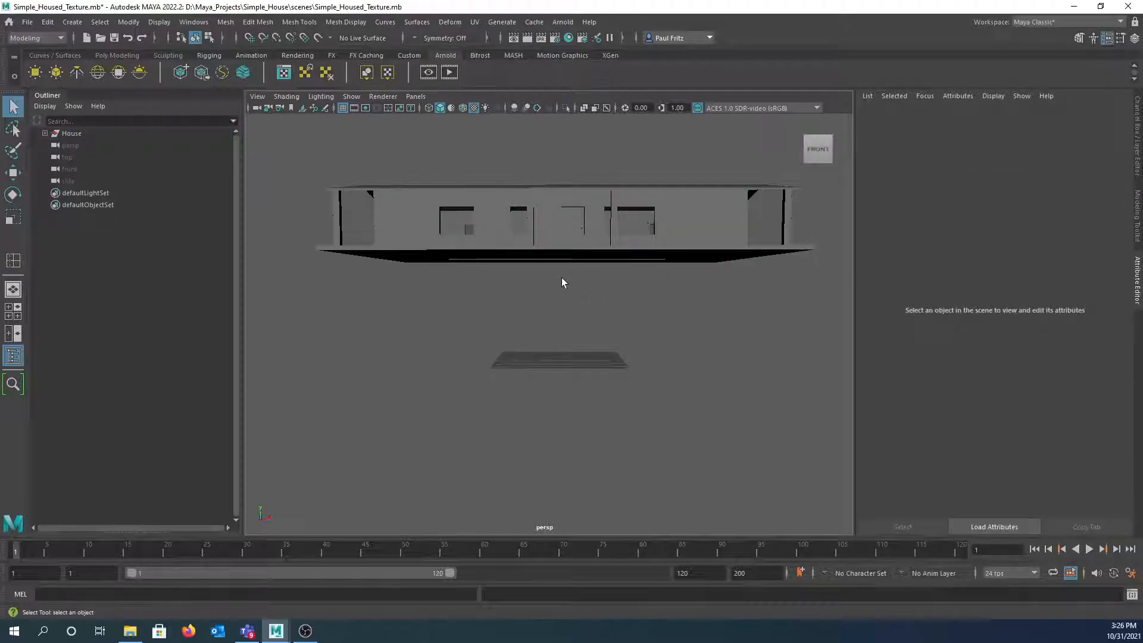
pyautogui.keyDown('alt'); pyautogui.moveTo(558, 277); pyautogui.dragTo(542, 296); pyautogui.keyUp('alt')
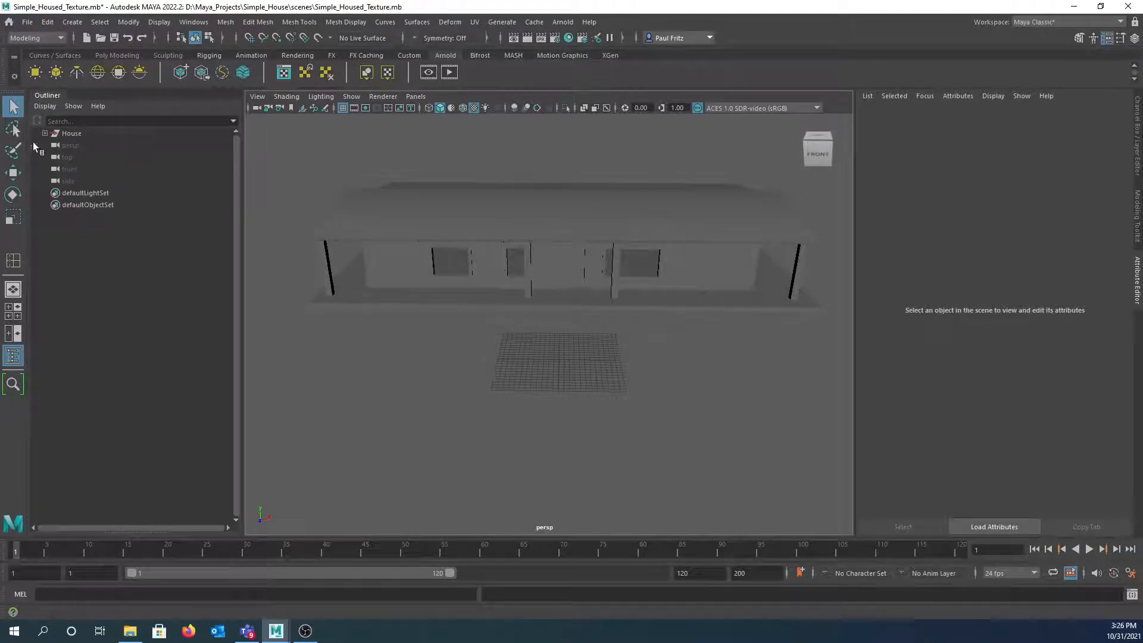
pyautogui.click(70, 135)
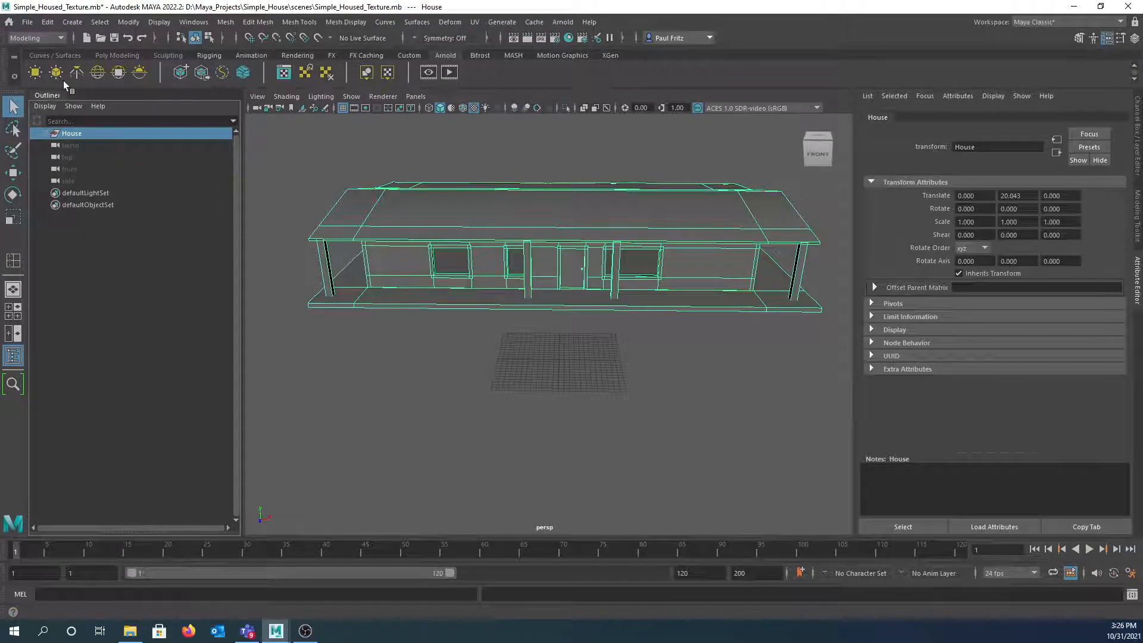
# - Delete the construction history of the whole House group with Delete by Type > History
pyautogui.click(51, 22)
pyautogui.moveTo(97, 165)
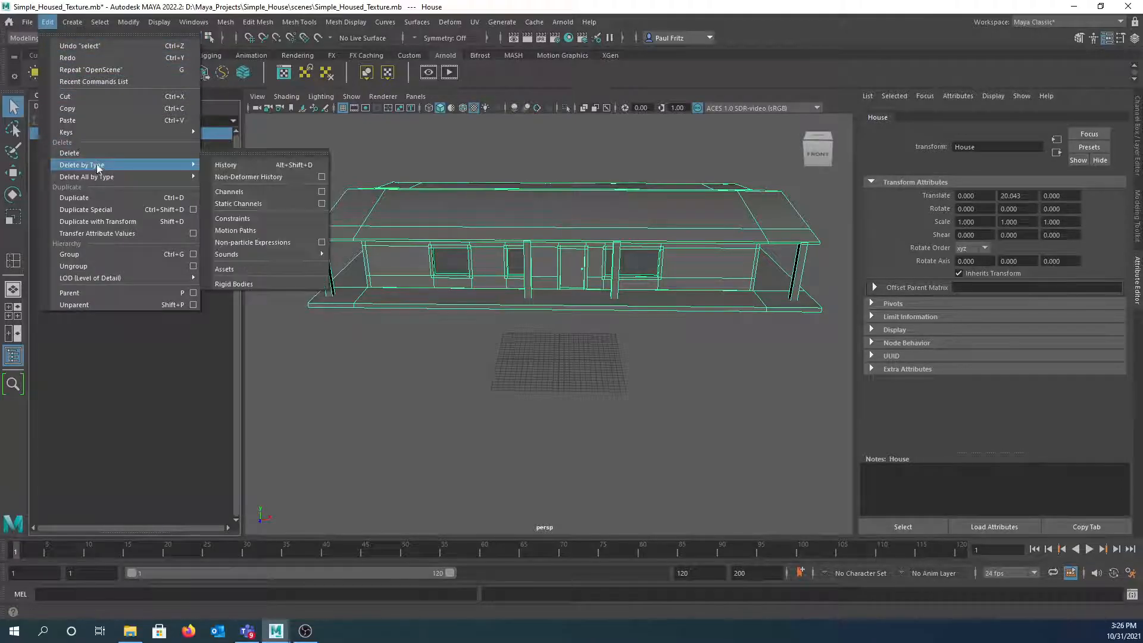
pyautogui.click(219, 165)
# - Select the roof, walls and porch slab in turn, orbiting to view the porch at an angle
pyautogui.click(484, 224)
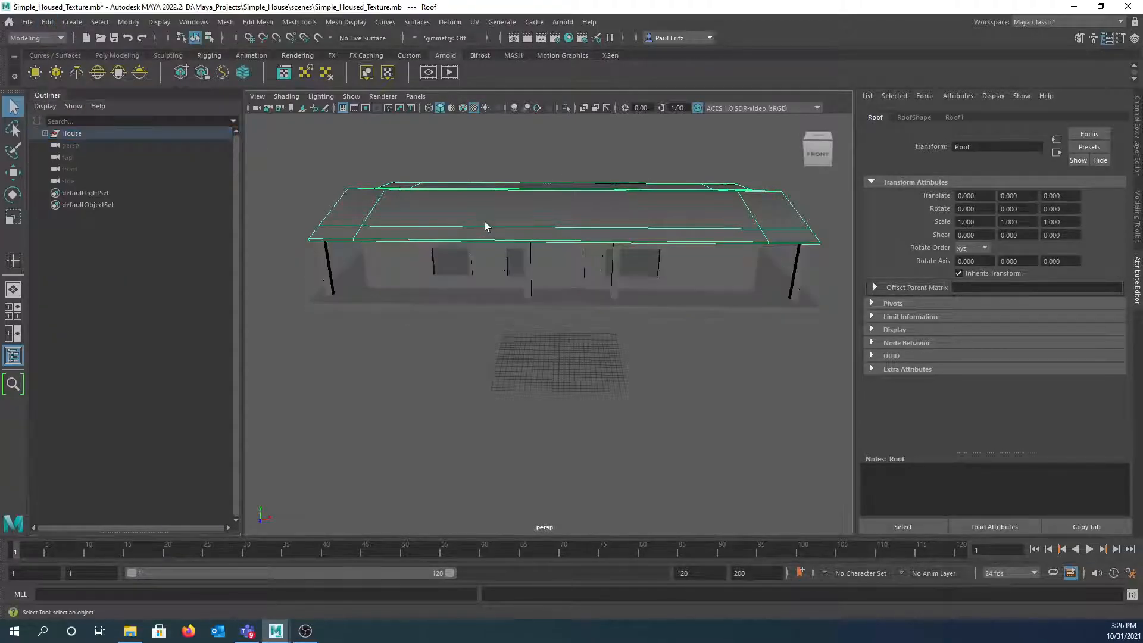
pyautogui.click(722, 270)
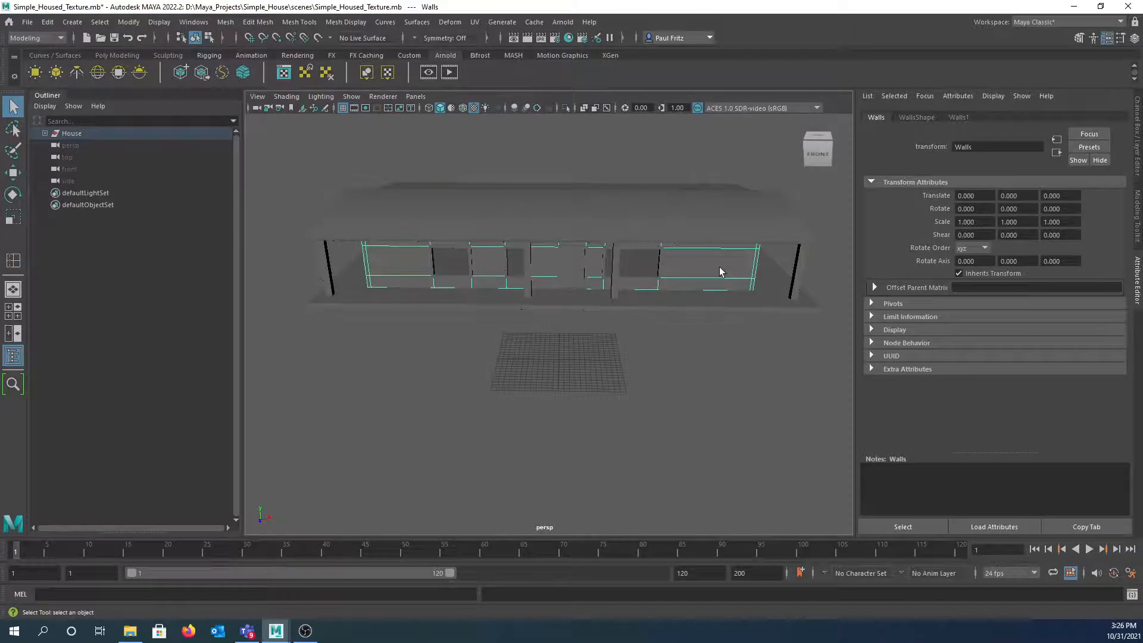
pyautogui.click(720, 301)
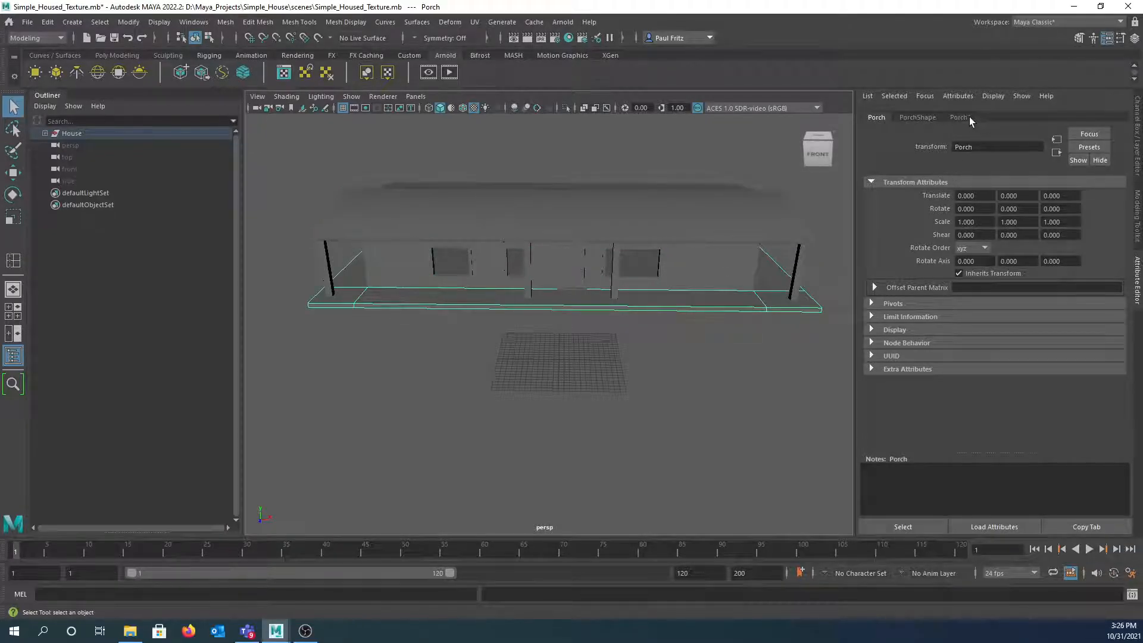
pyautogui.keyDown('alt'); pyautogui.moveTo(716, 228); pyautogui.dragTo(595, 232); pyautogui.keyUp('alt')
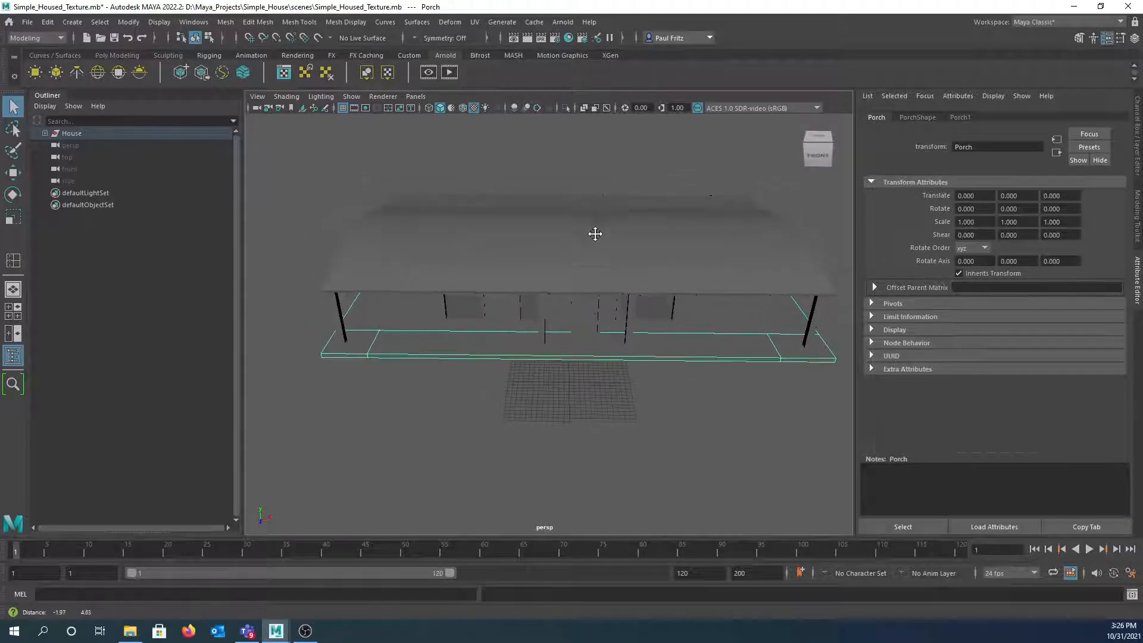
pyautogui.keyDown('alt'); pyautogui.moveTo(472, 225); pyautogui.dragTo(480, 225); pyautogui.keyUp('alt')
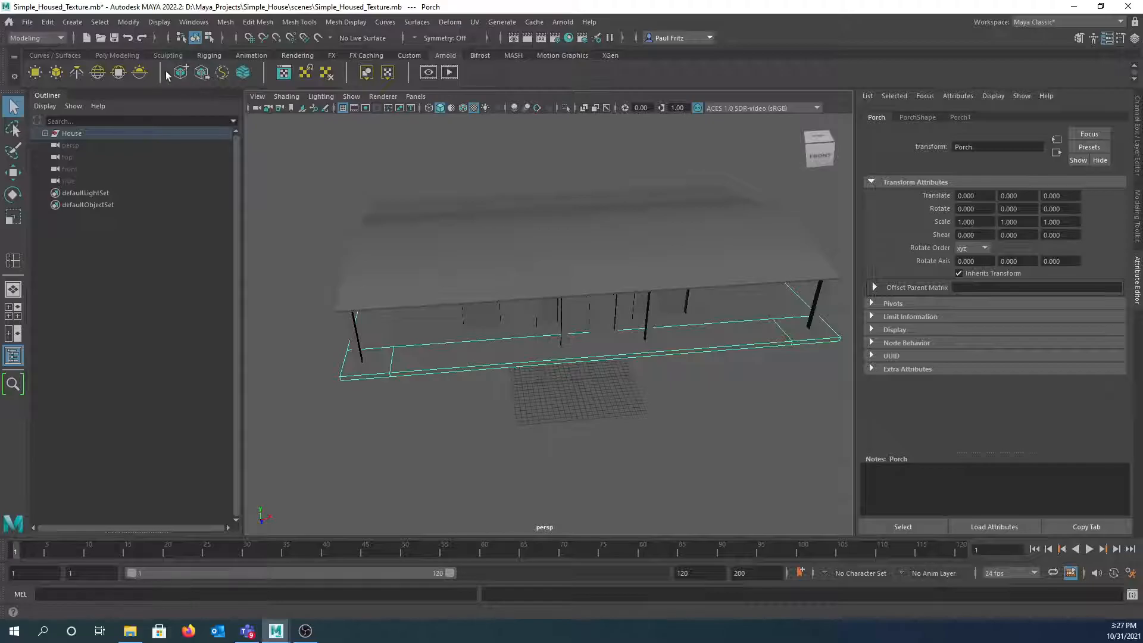
# - Open the Hypershade material editor and maximize it to fill the screen
pyautogui.click(569, 37)
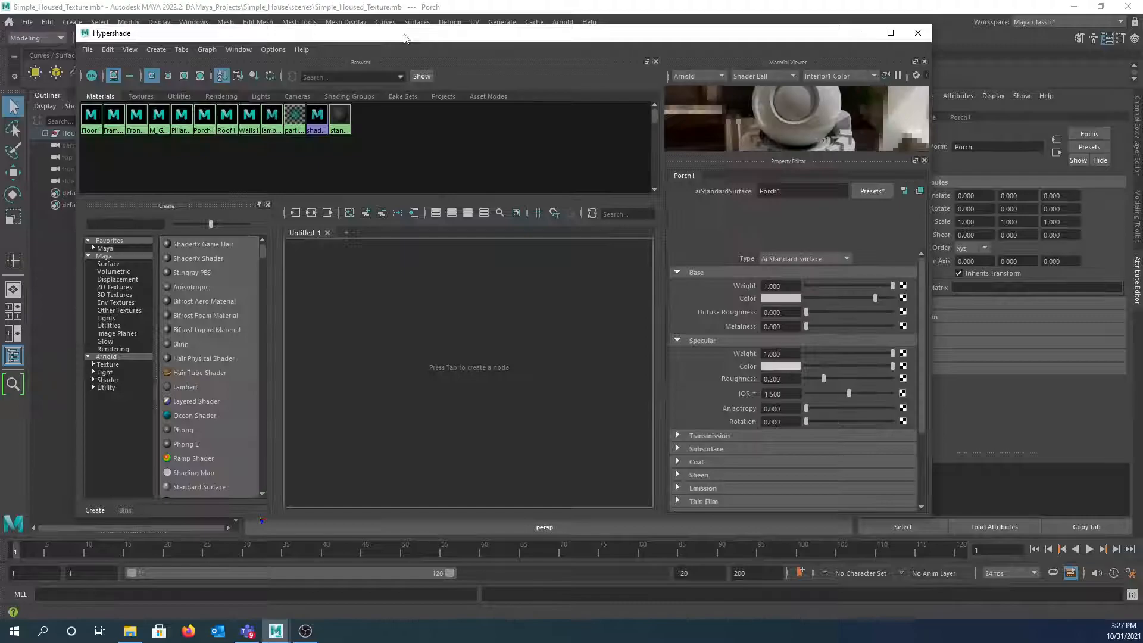
pyautogui.moveTo(405, 39); pyautogui.dragTo(405, 0)
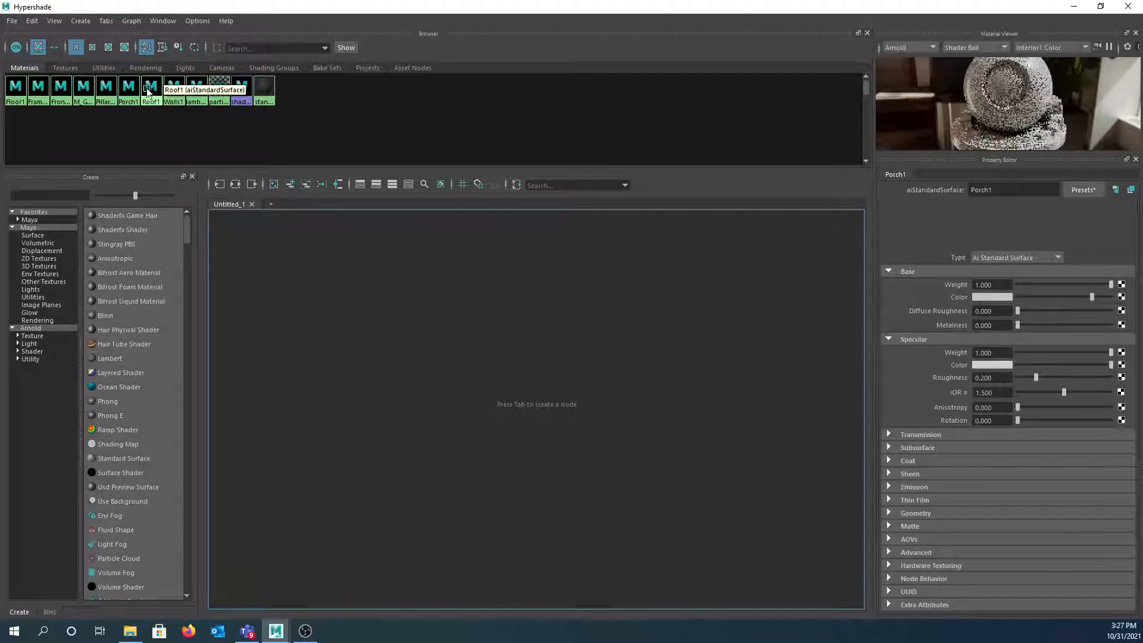
pyautogui.moveTo(392, 4); pyautogui.dragTo(349, 171)
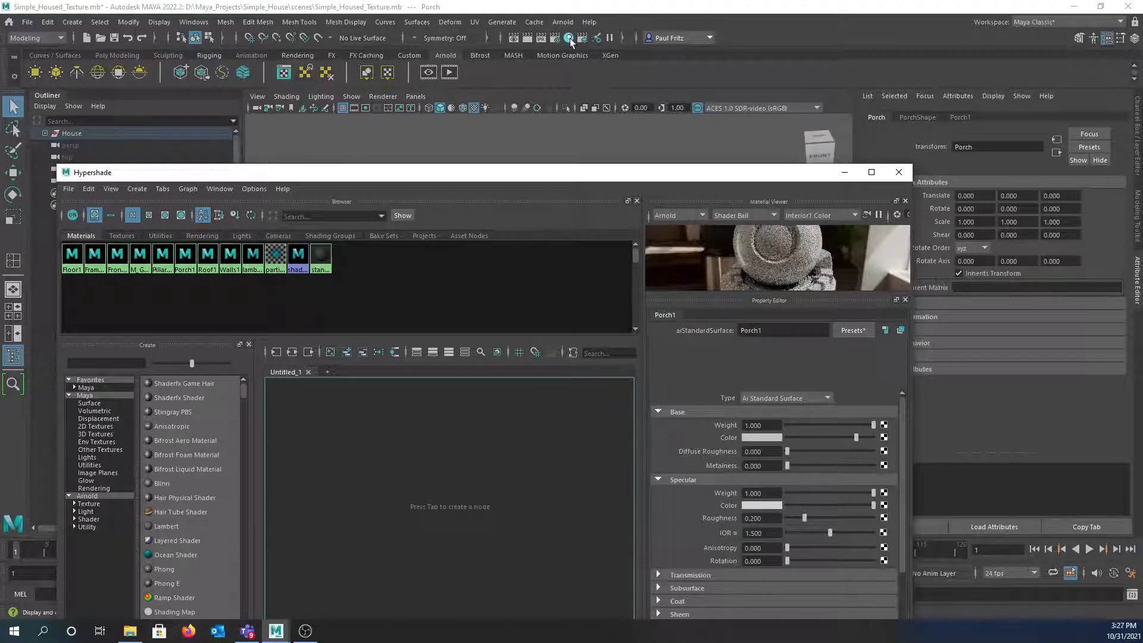
pyautogui.doubleClick(543, 173)
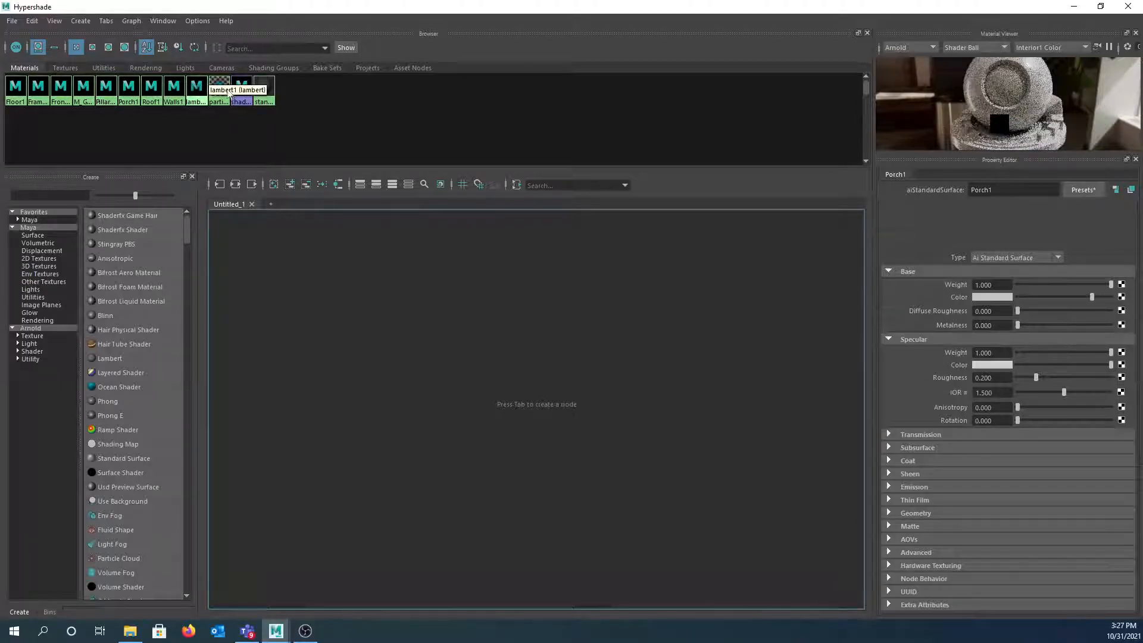
# - Try larger Browser swatch sizes for the materials, then return them to small
pyautogui.click(92, 48)
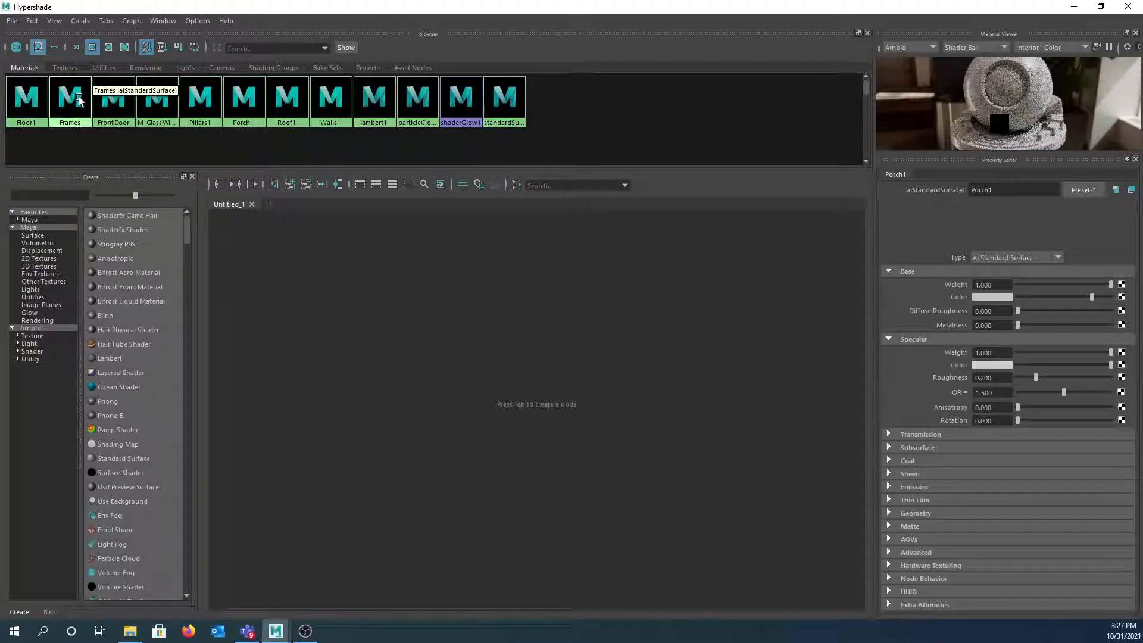
pyautogui.click(108, 48)
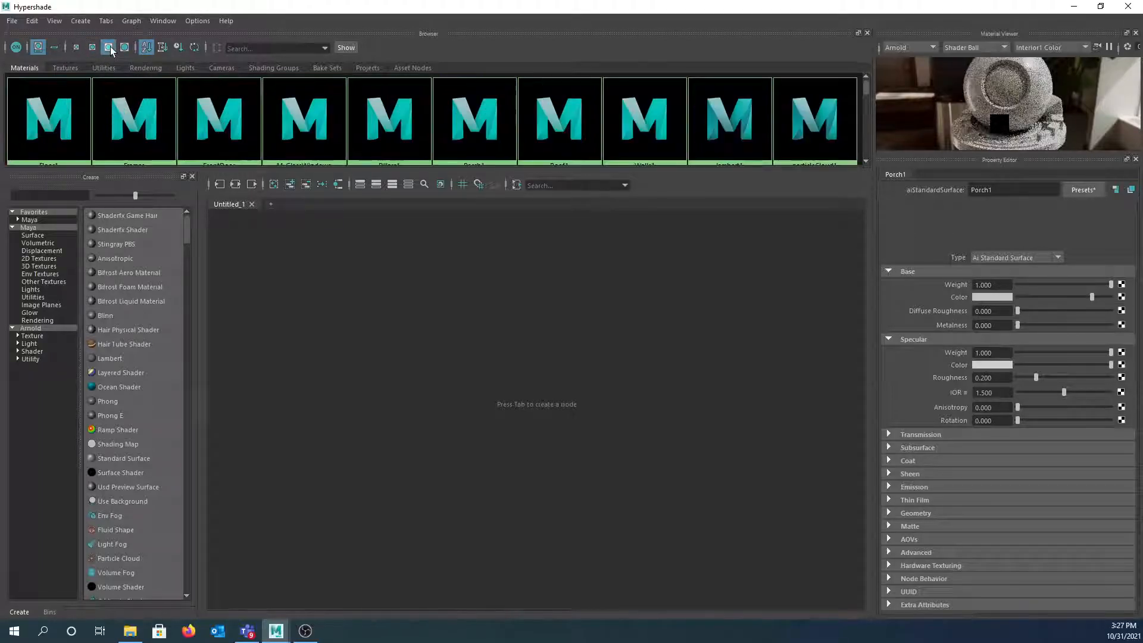
pyautogui.click(78, 49)
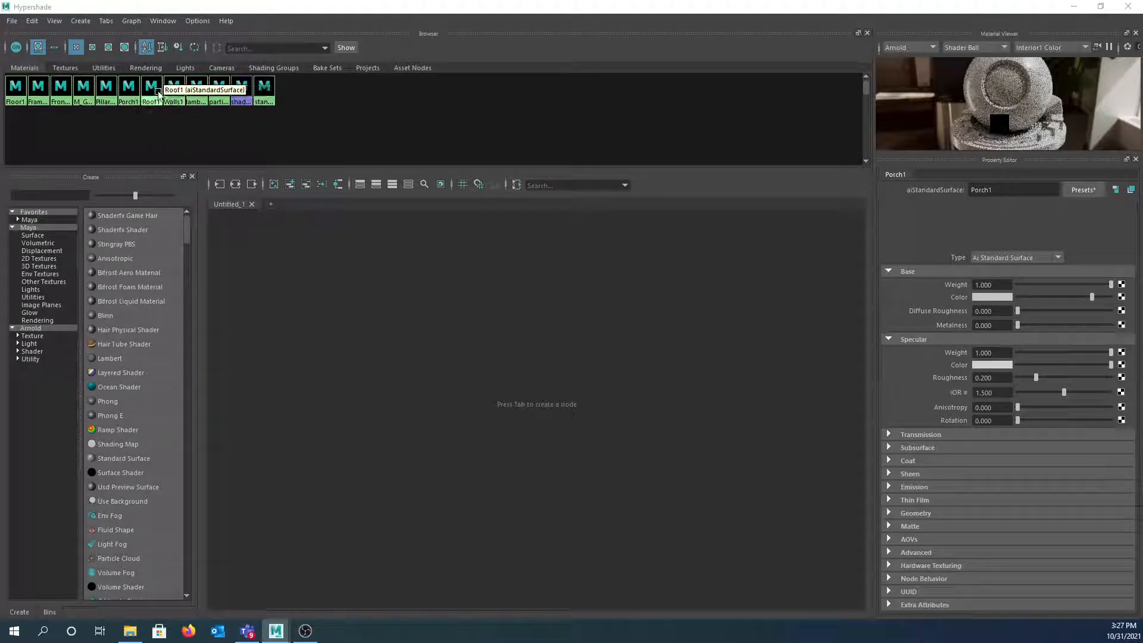
# - Drag the Roof1 material swatch from the Browser into the node graph
pyautogui.moveTo(154, 93); pyautogui.dragTo(154, 94, button='middle')
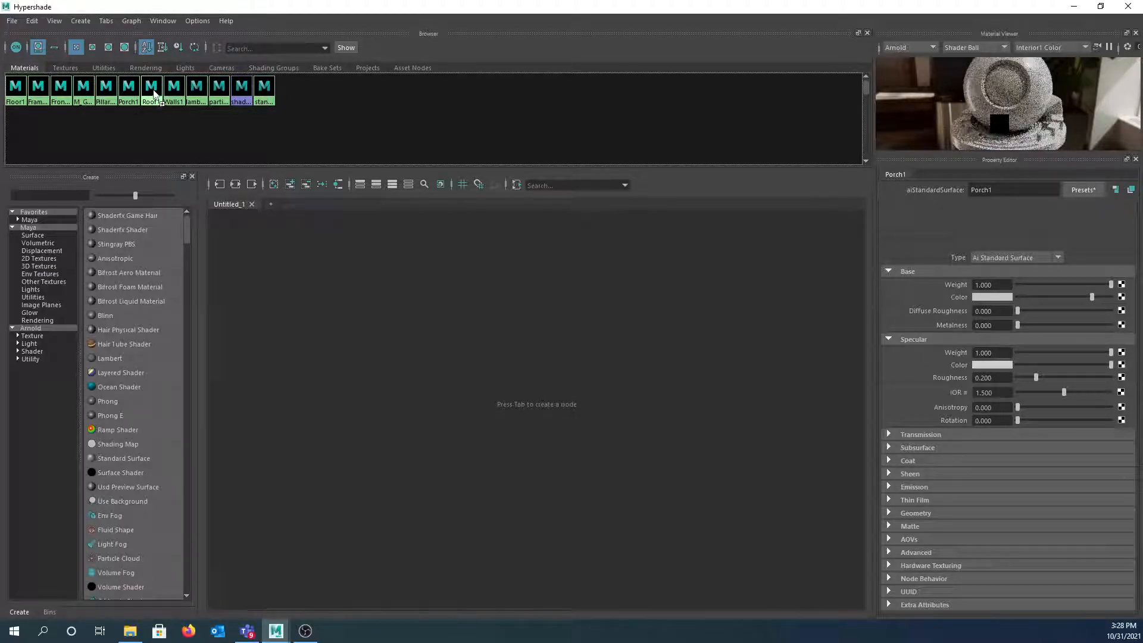
pyautogui.moveTo(153, 93); pyautogui.dragTo(345, 243, button='middle')
pyautogui.moveTo(556, 291); pyautogui.dragTo(609, 280, button='middle')
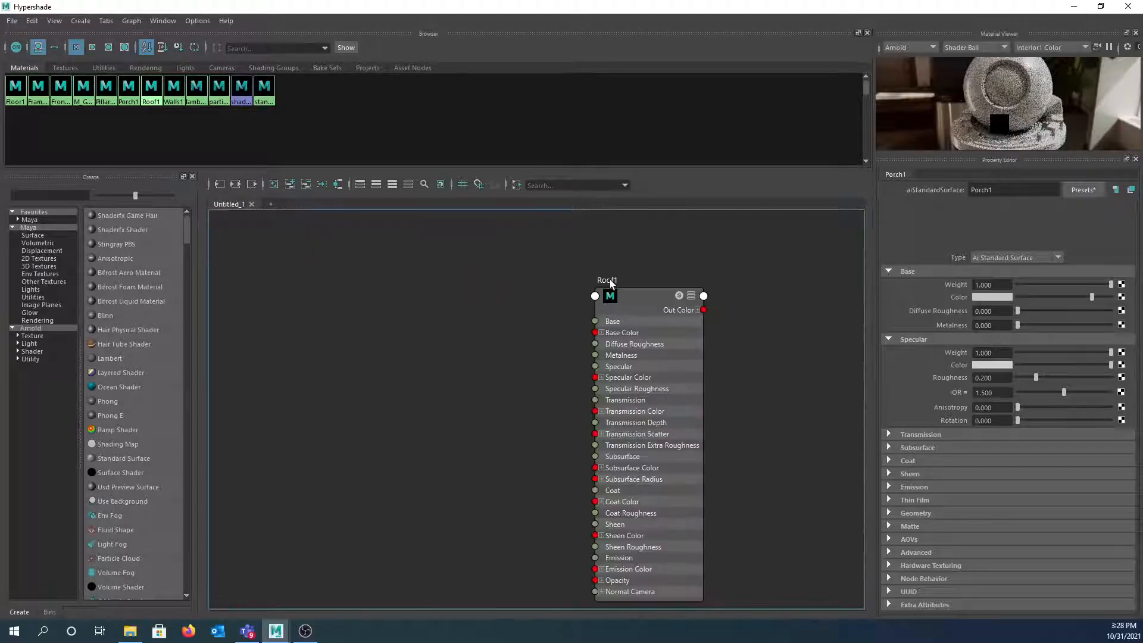
pyautogui.moveTo(637, 274); pyautogui.dragTo(646, 275)
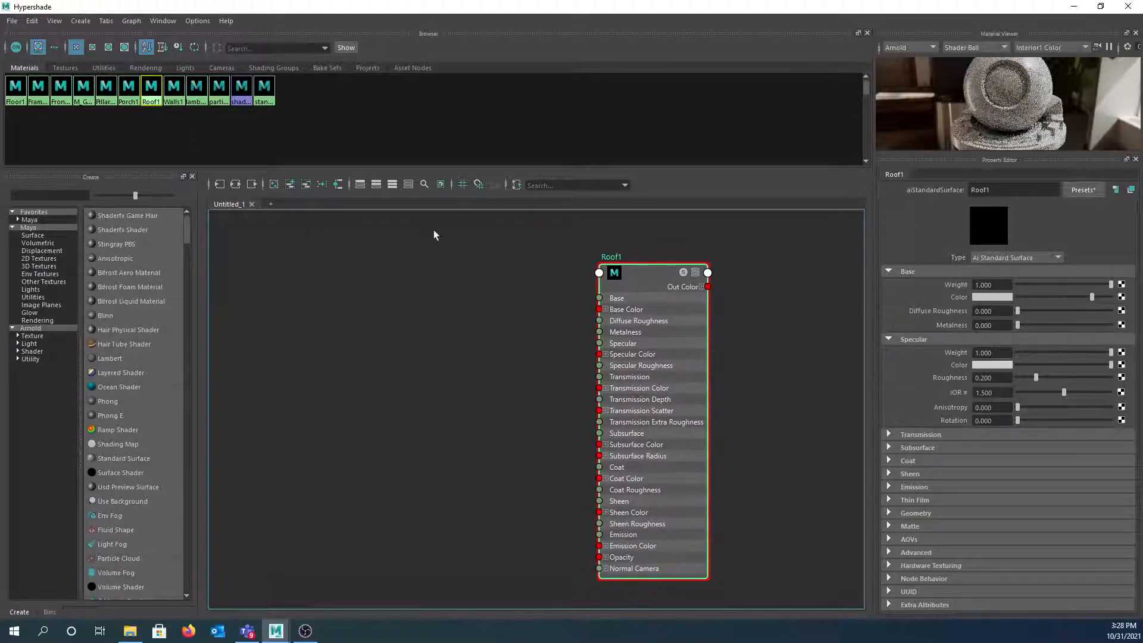
# - Show Roof1's input and output connections and move Roof1 and Roof2 toward the lower right
pyautogui.click(235, 184)
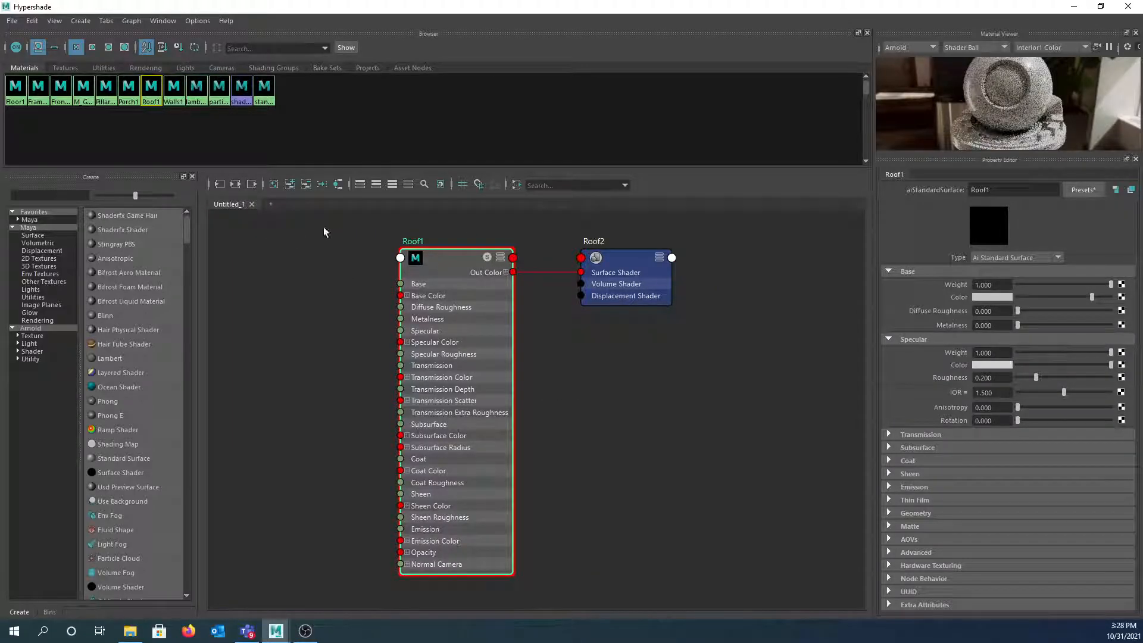
pyautogui.click(455, 262)
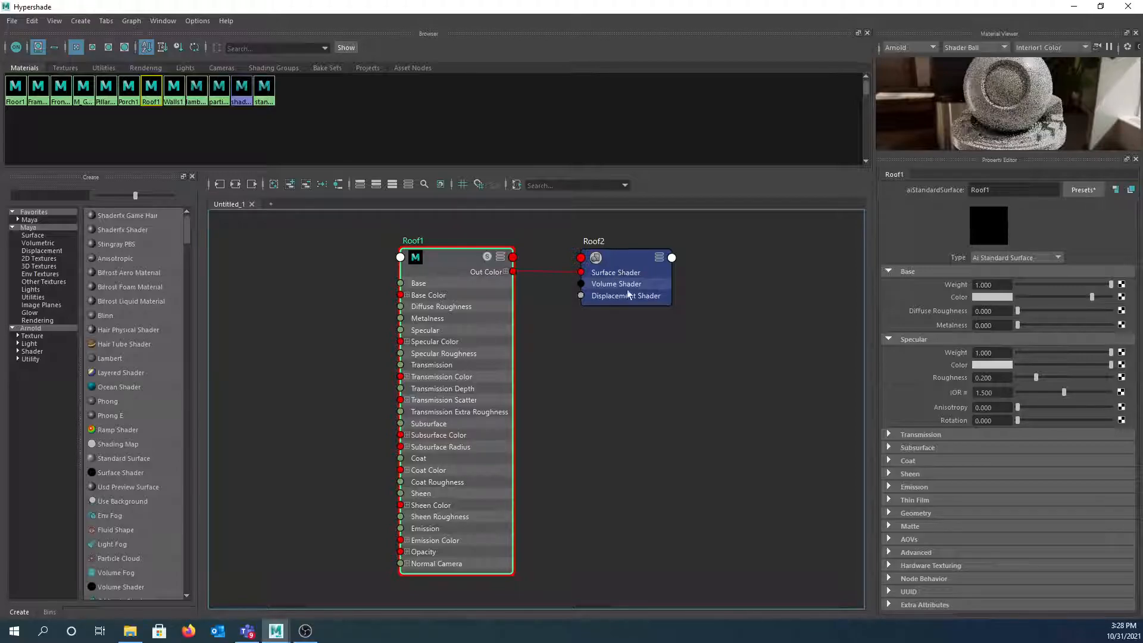
pyautogui.scroll(-2, 610, 389)
pyautogui.moveTo(449, 267); pyautogui.dragTo(686, 364)
pyautogui.moveTo(493, 295); pyautogui.dragTo(660, 341)
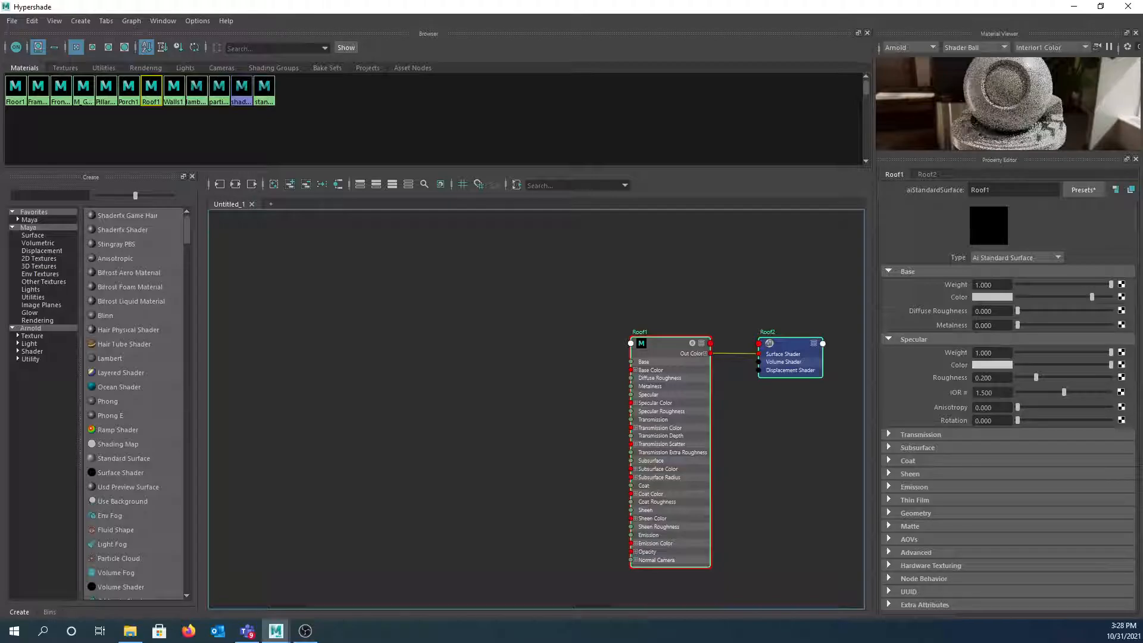
# - Rename the Hypershade graph tab from Untitled_1 to 'Roof'
pyautogui.doubleClick(228, 204)
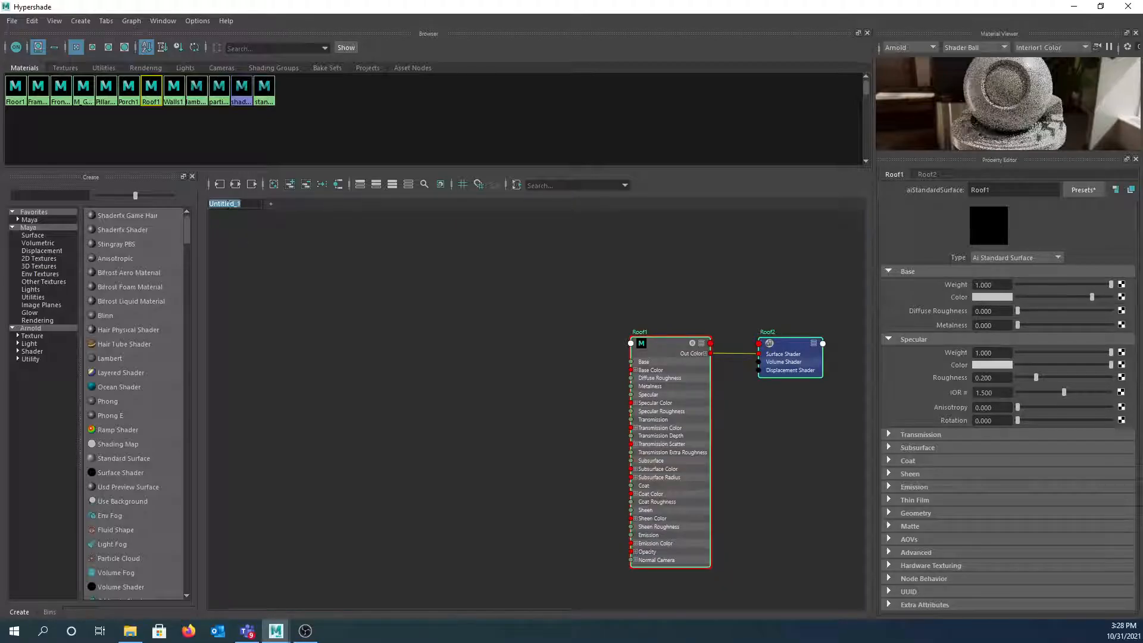
pyautogui.write('Roof')
pyautogui.press('Return')
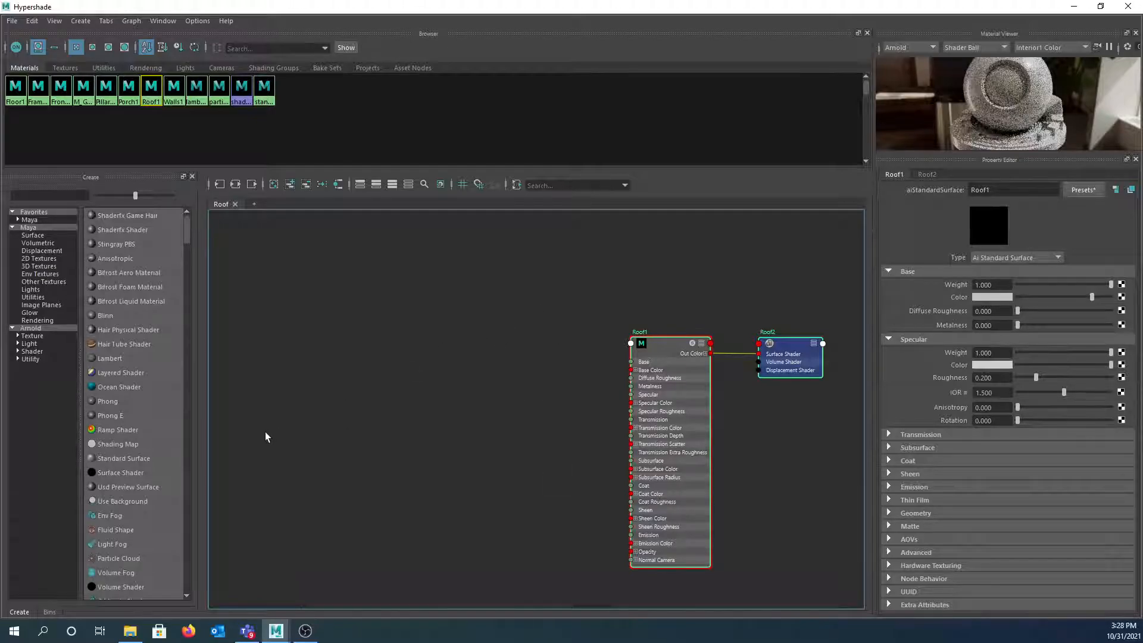
# - Bring up File Explorer and go to the SimpleHouseCID texture folder
pyautogui.click(130, 630)
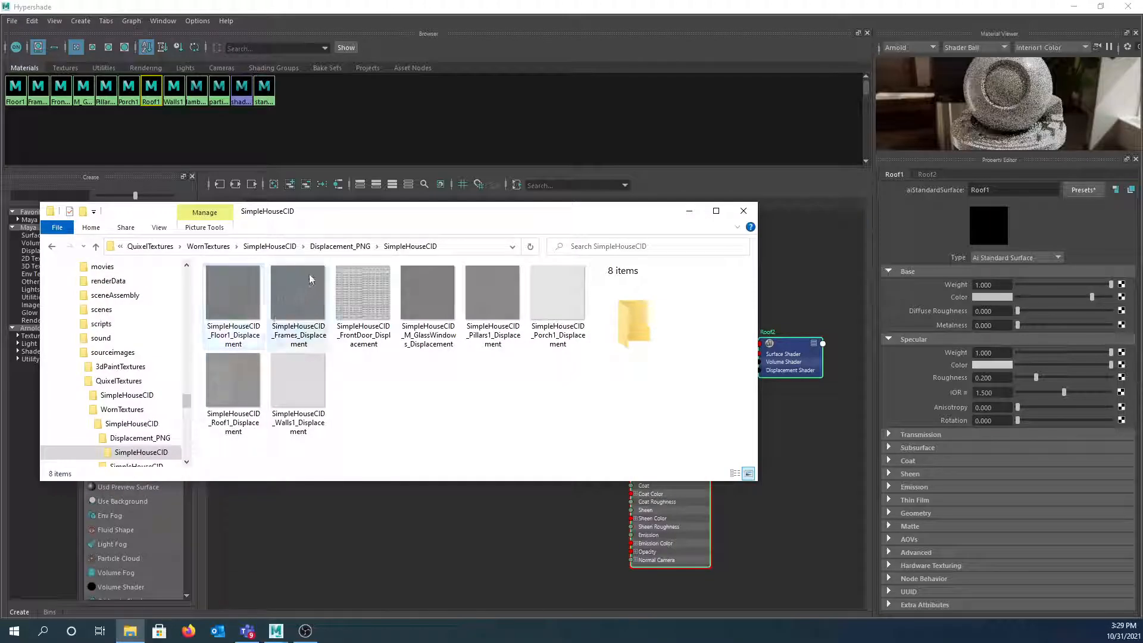
pyautogui.moveTo(373, 217); pyautogui.dragTo(368, 134)
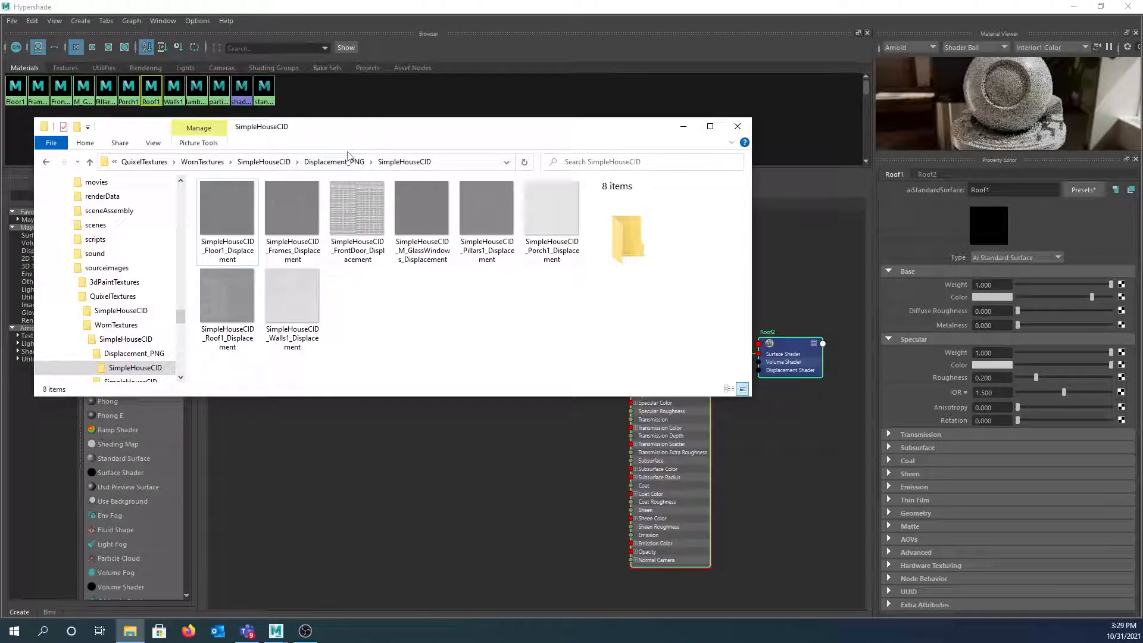
pyautogui.click(256, 162)
# - Drag SimpleHouseCID_Roof1_Displacement.exr into the Roof graph as a file node with place2dTexture1
pyautogui.scroll(-1, 292, 232)
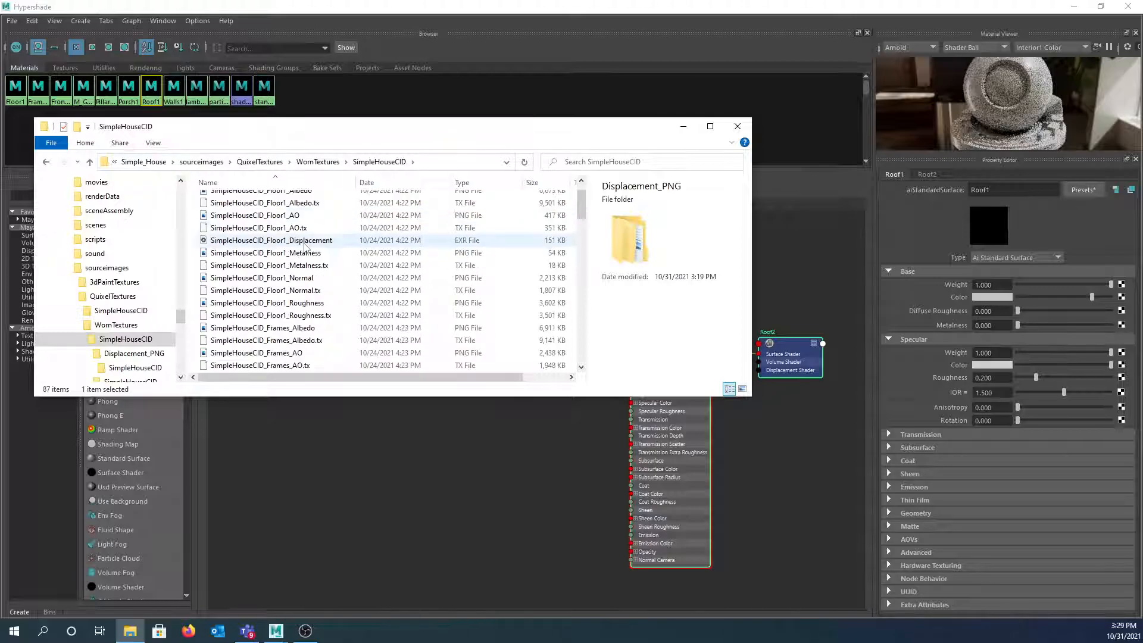
pyautogui.scroll(1, 293, 232)
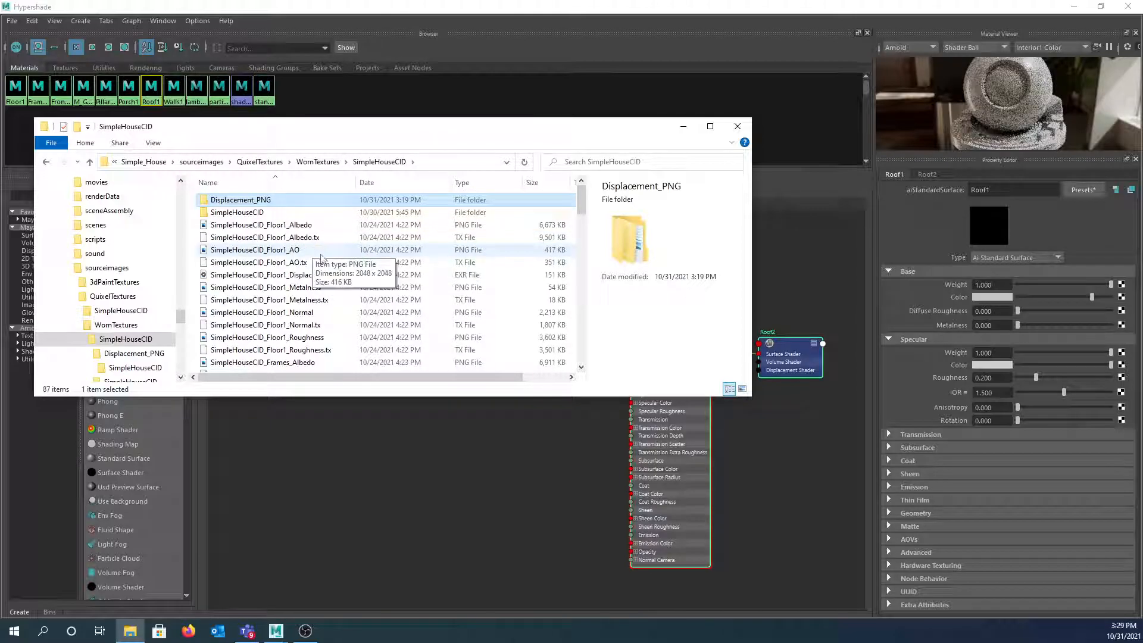
pyautogui.scroll(-10, 319, 271)
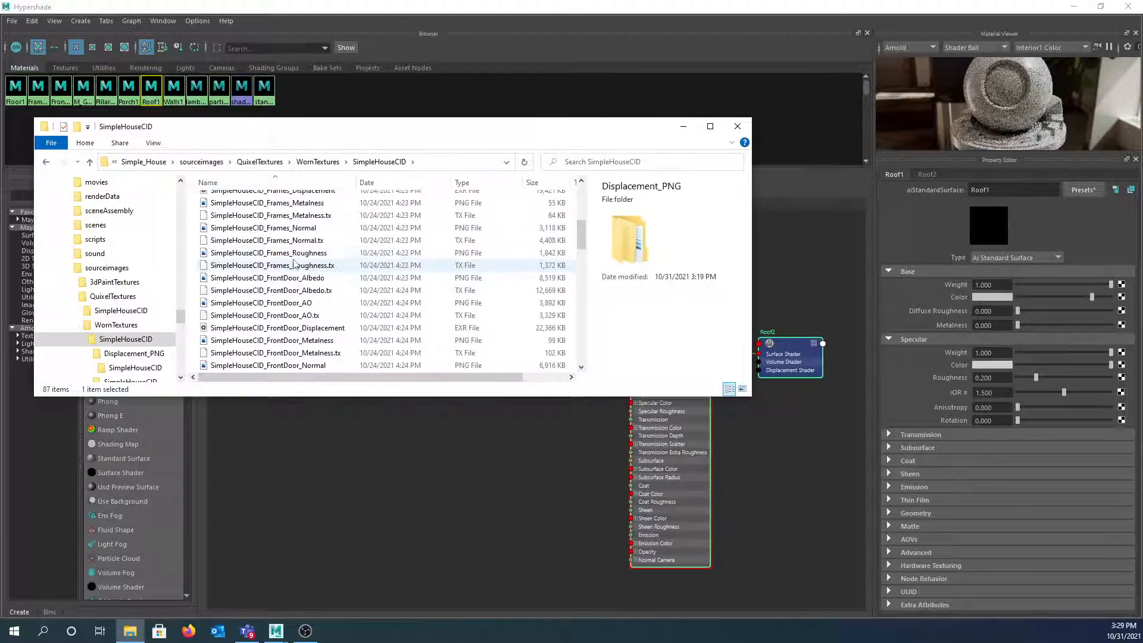
pyautogui.scroll(-10, 293, 264)
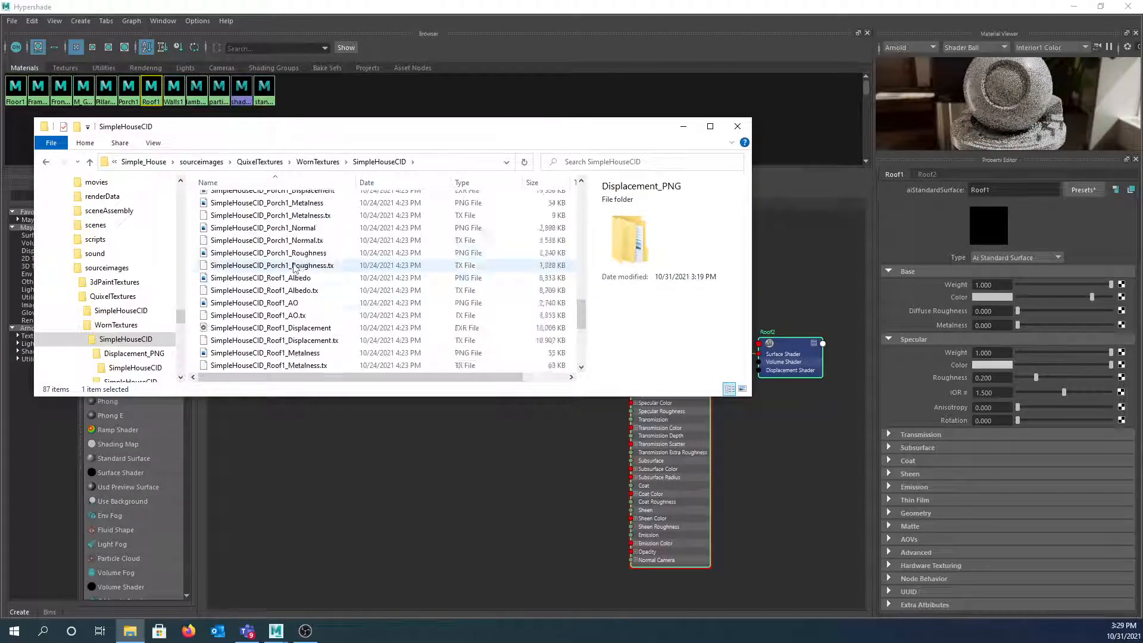
pyautogui.scroll(-1, 294, 267)
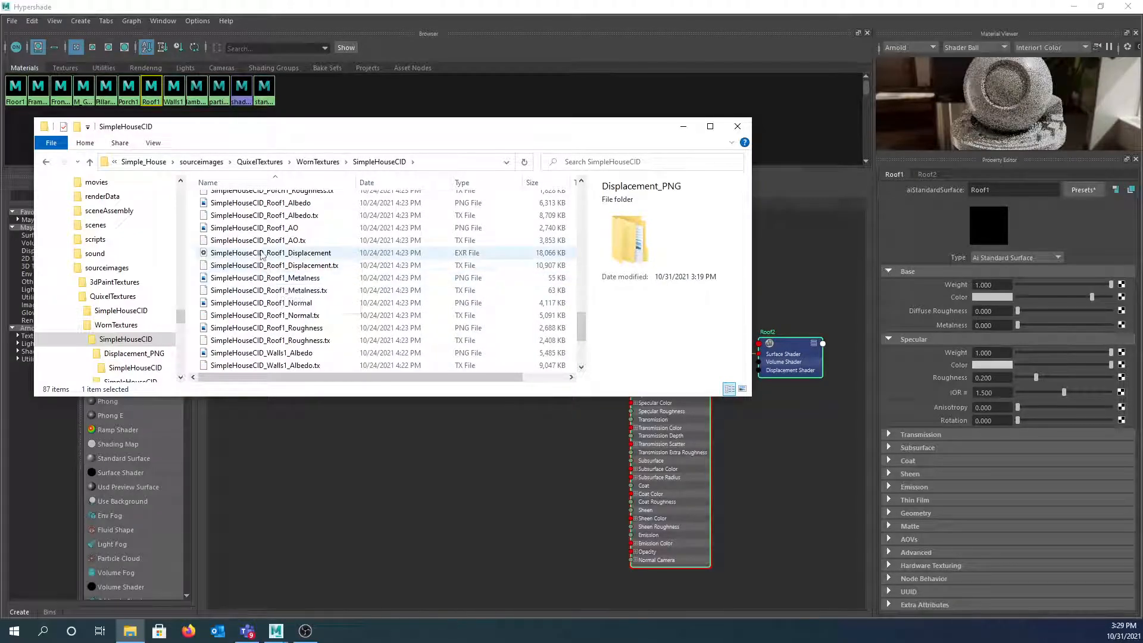
pyautogui.click(474, 254)
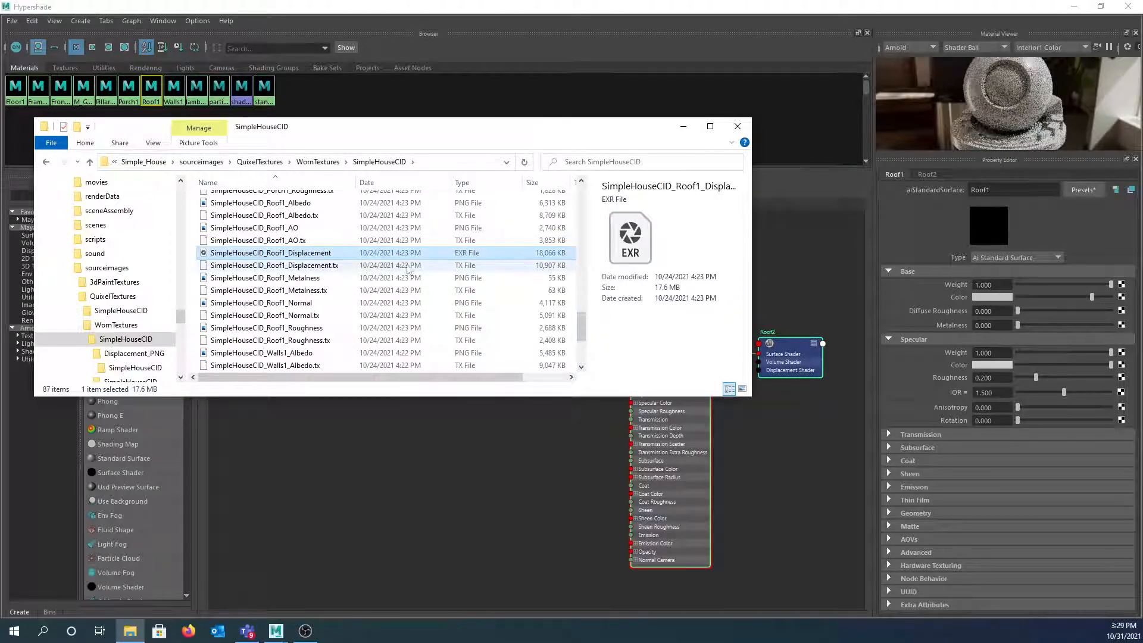
pyautogui.moveTo(224, 256); pyautogui.dragTo(441, 481)
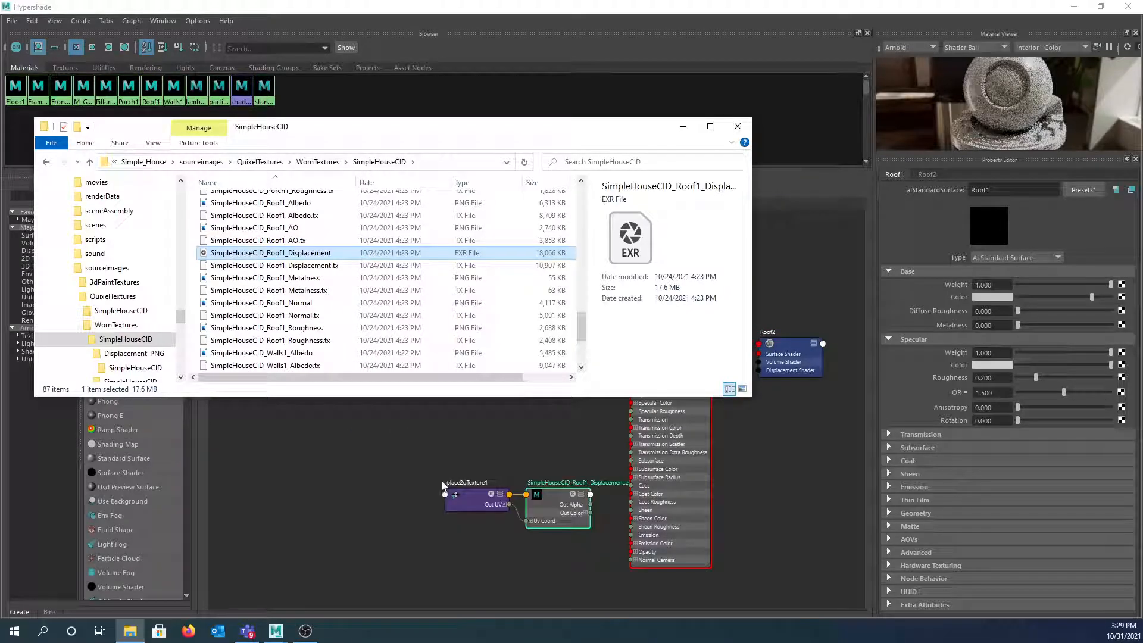
# - Delete the displacement file node and place2dTexture1, leaving only Roof1 and Roof2 in the graph
pyautogui.click(559, 495)
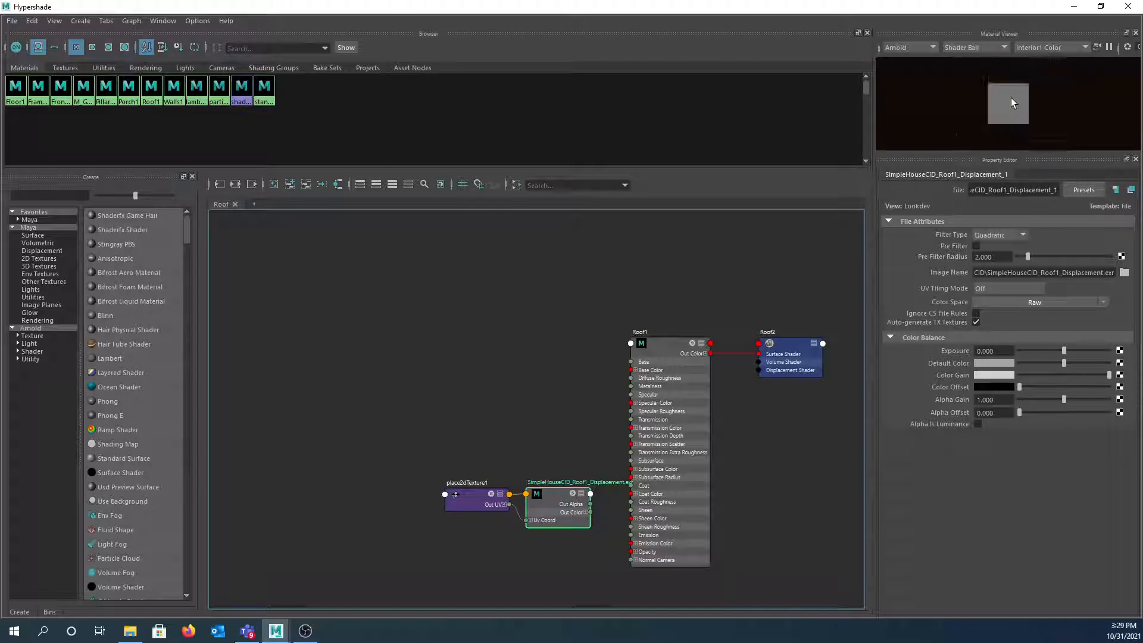
pyautogui.moveTo(546, 537); pyautogui.dragTo(541, 523)
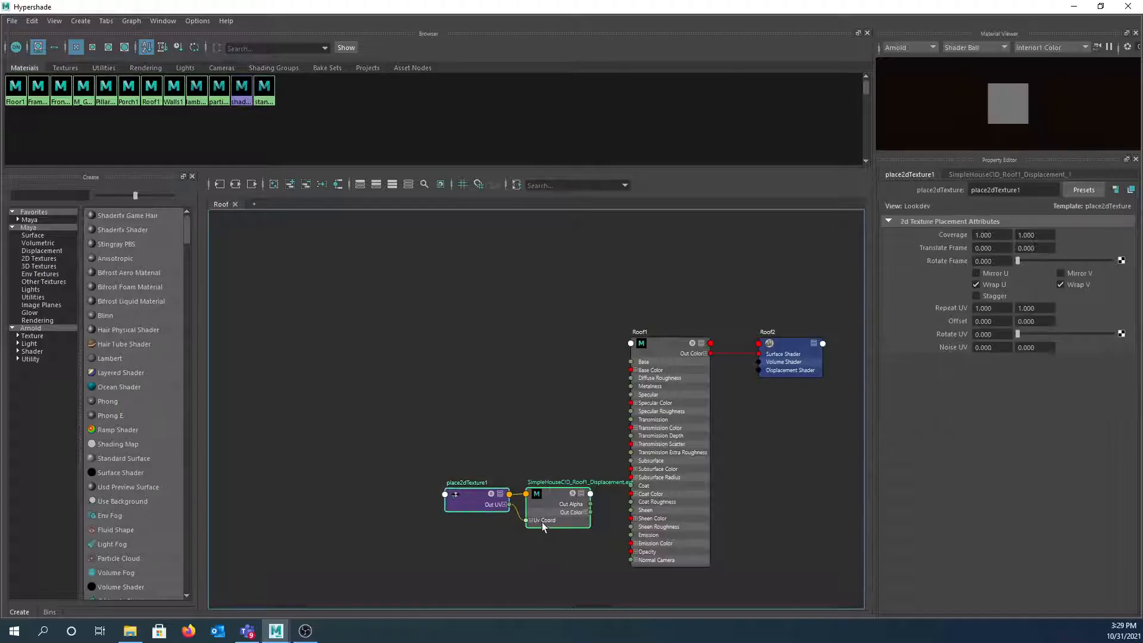
pyautogui.press('Delete')
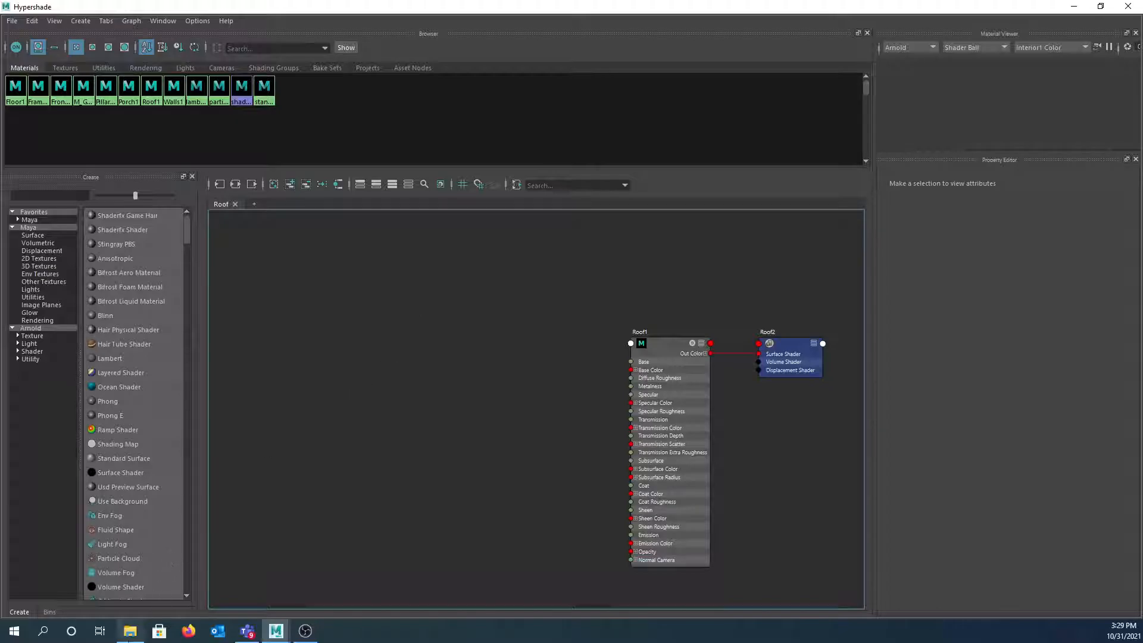
pyautogui.click(129, 631)
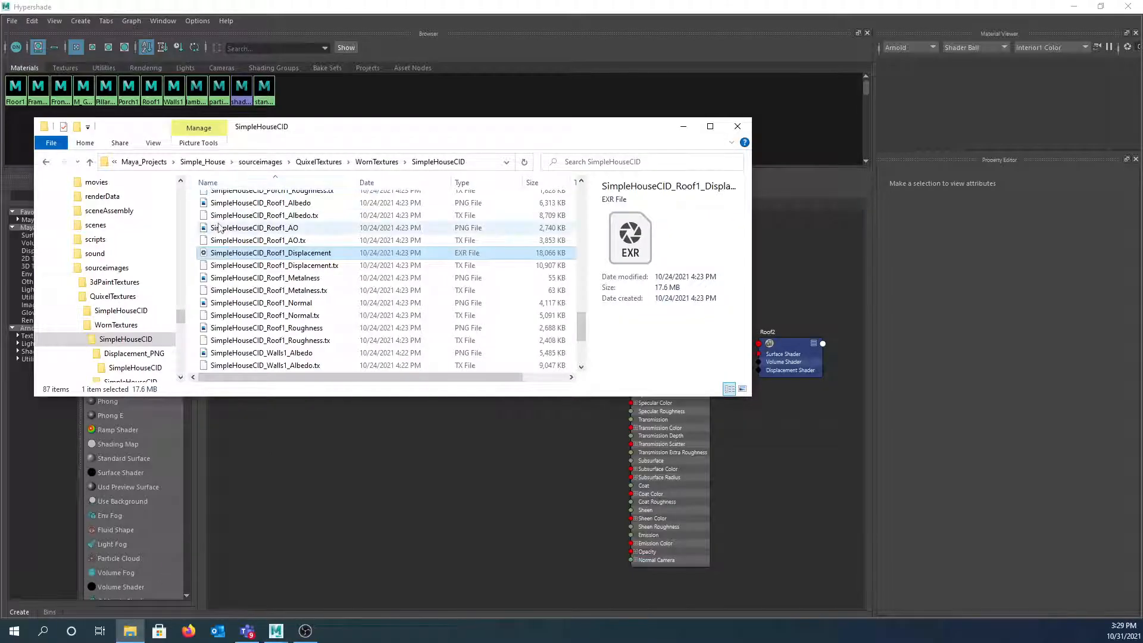
# - Select the Roof1 Albedo, AO, Metalness, Normal and Roughness PNGs and drag them into the Roof graph
pyautogui.scroll(1, 220, 227)
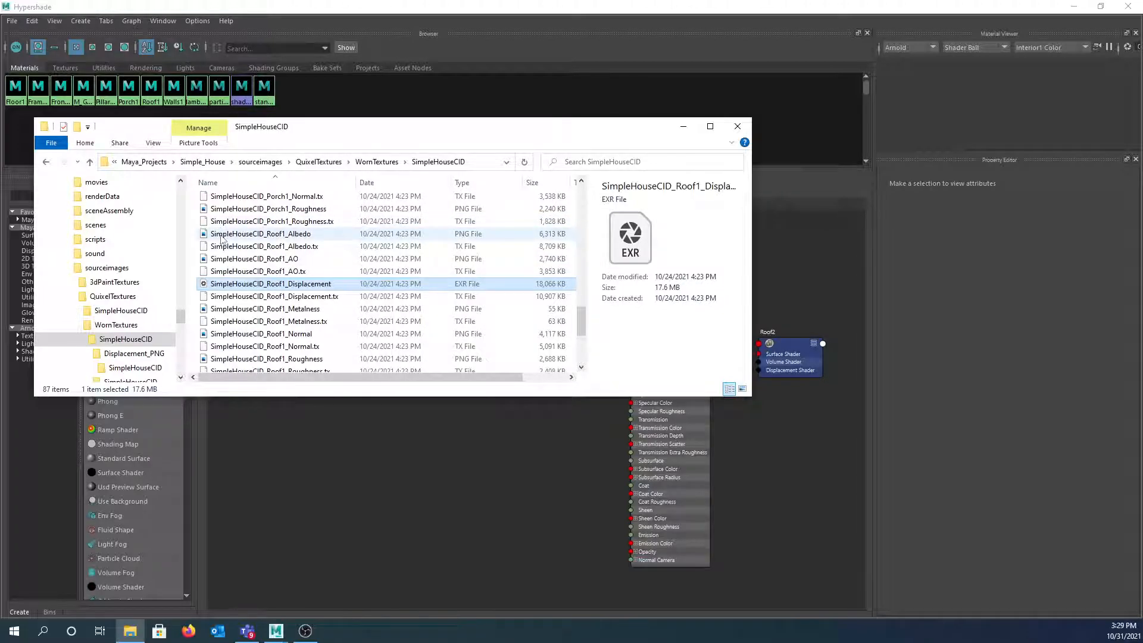
pyautogui.click(282, 237)
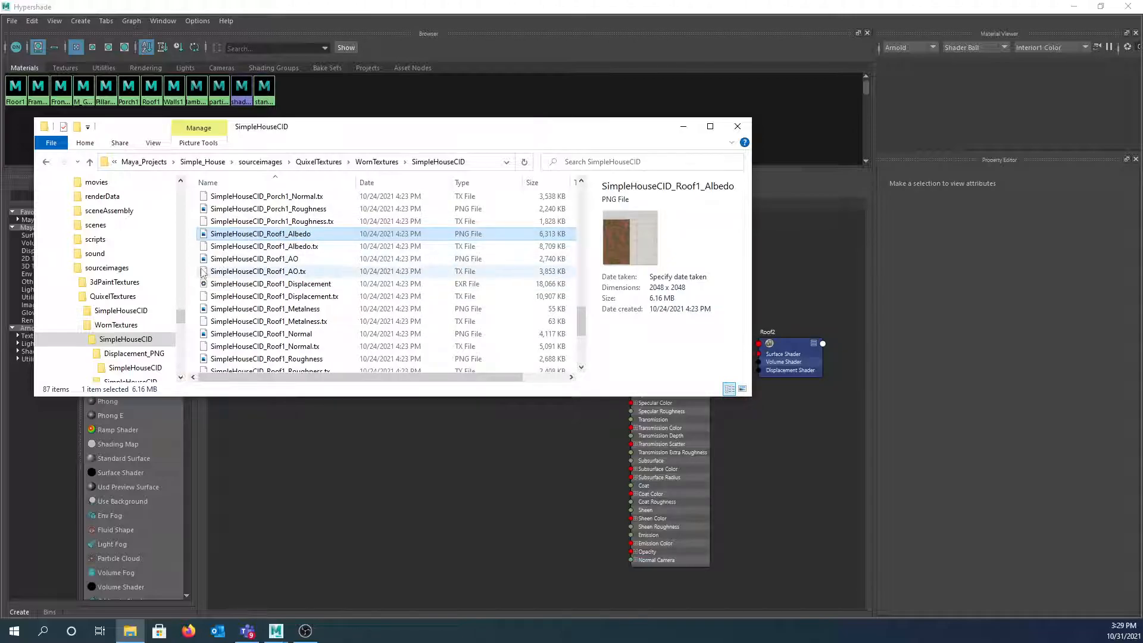
pyautogui.keyDown('ctrl'); pyautogui.click(235, 259); pyautogui.keyUp('ctrl')
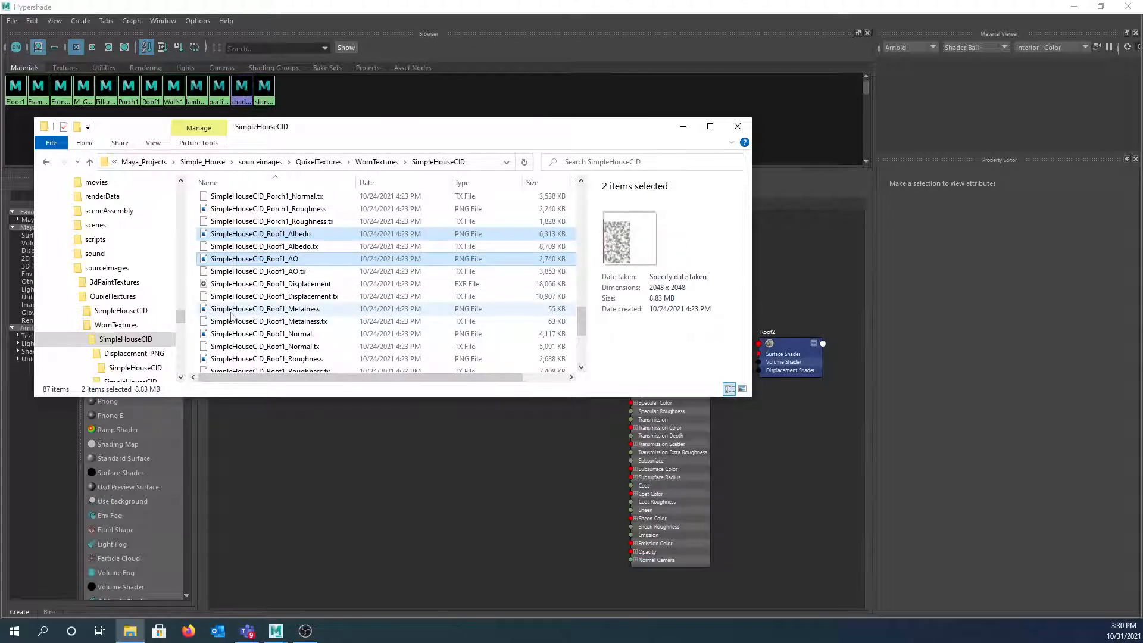
pyautogui.keyDown('ctrl'); pyautogui.click(232, 308); pyautogui.keyUp('ctrl')
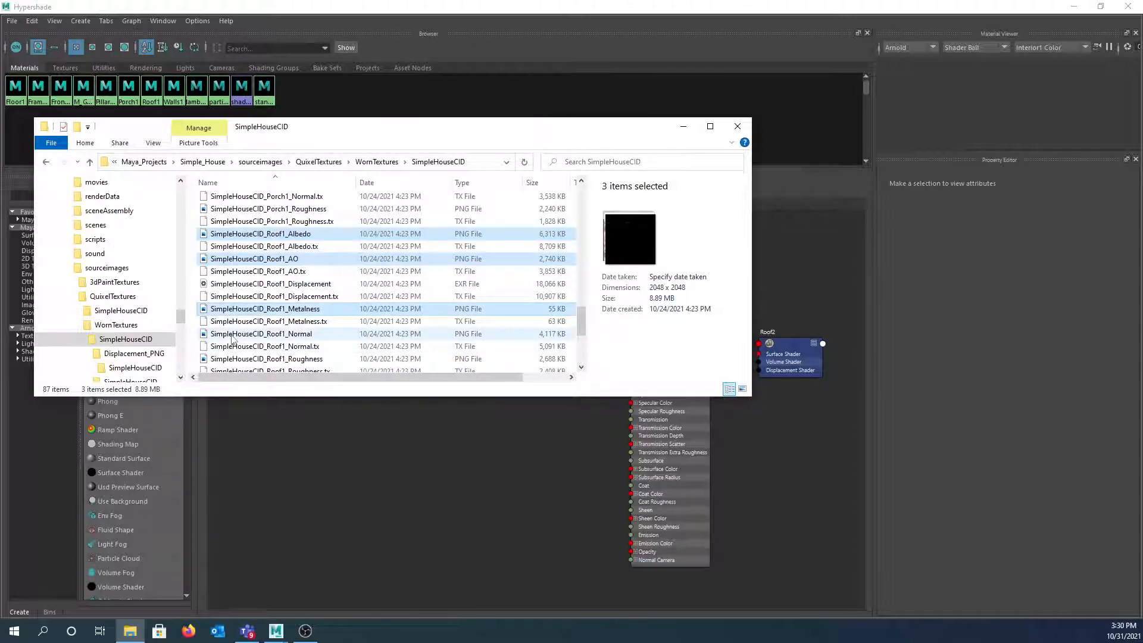
pyautogui.keyDown('ctrl'); pyautogui.click(232, 334); pyautogui.keyUp('ctrl')
pyautogui.keyDown('ctrl'); pyautogui.click(233, 359); pyautogui.keyUp('ctrl')
pyautogui.scroll(-3, 236, 345)
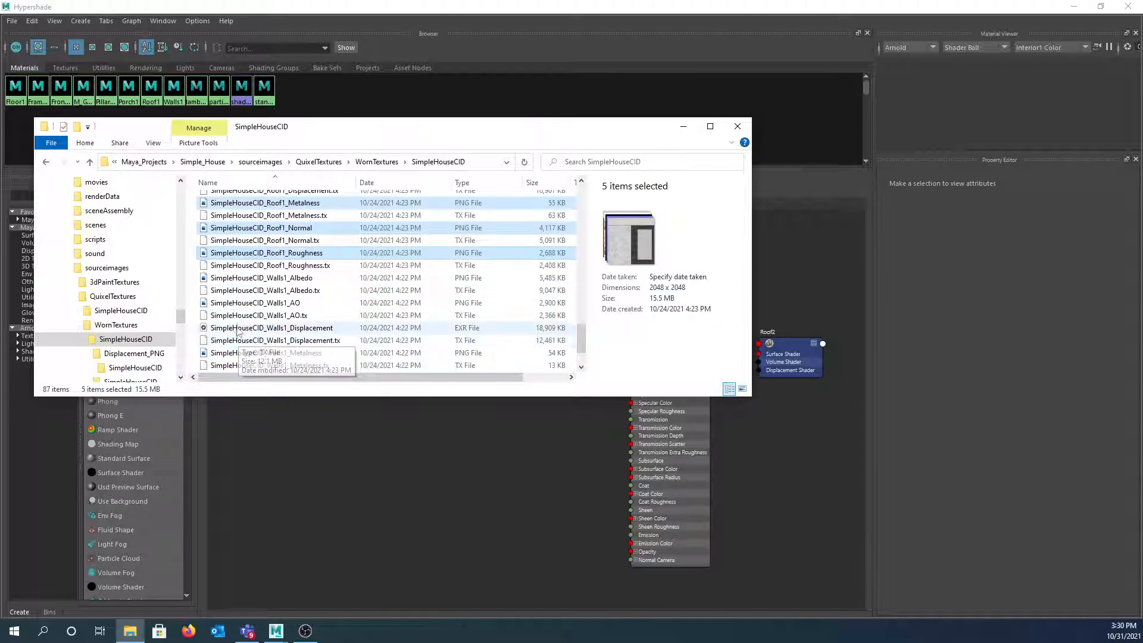
pyautogui.scroll(1, 267, 273)
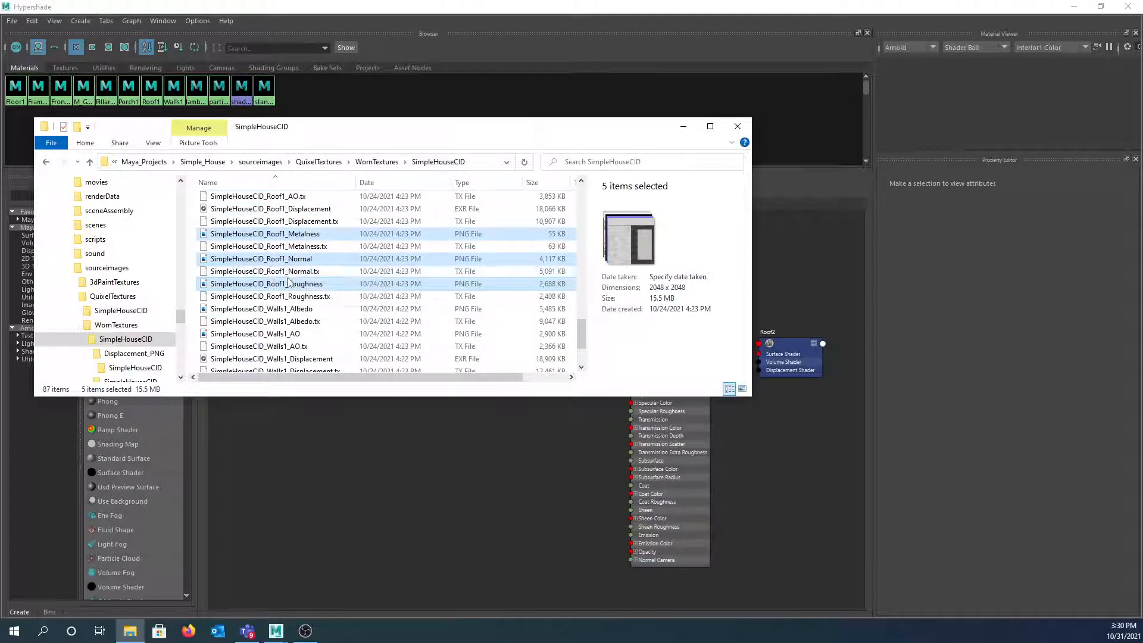
pyautogui.scroll(1, 288, 285)
pyautogui.scroll(1, 295, 280)
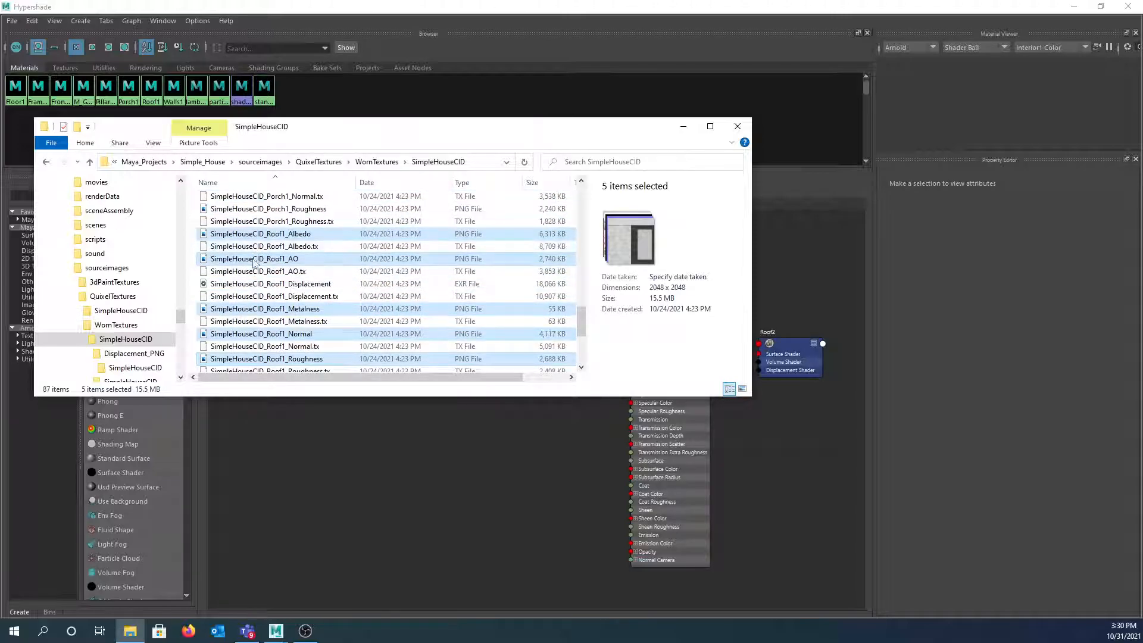
pyautogui.moveTo(258, 238); pyautogui.dragTo(387, 463)
pyautogui.scroll(-3, 605, 447)
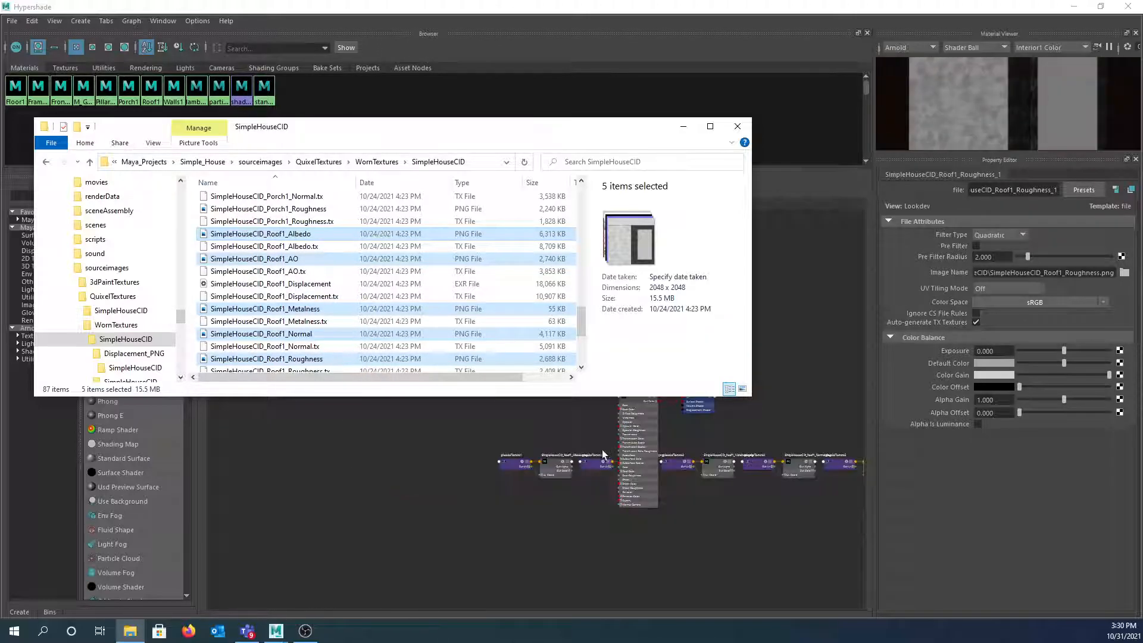
# - Move the Roof1 and Roof2 nodes up above the row of five texture file nodes
pyautogui.moveTo(595, 515); pyautogui.dragTo(550, 516, button='right')
pyautogui.keyDown('alt'); pyautogui.moveTo(550, 515); pyautogui.dragTo(445, 504, button='middle'); pyautogui.keyUp('alt')
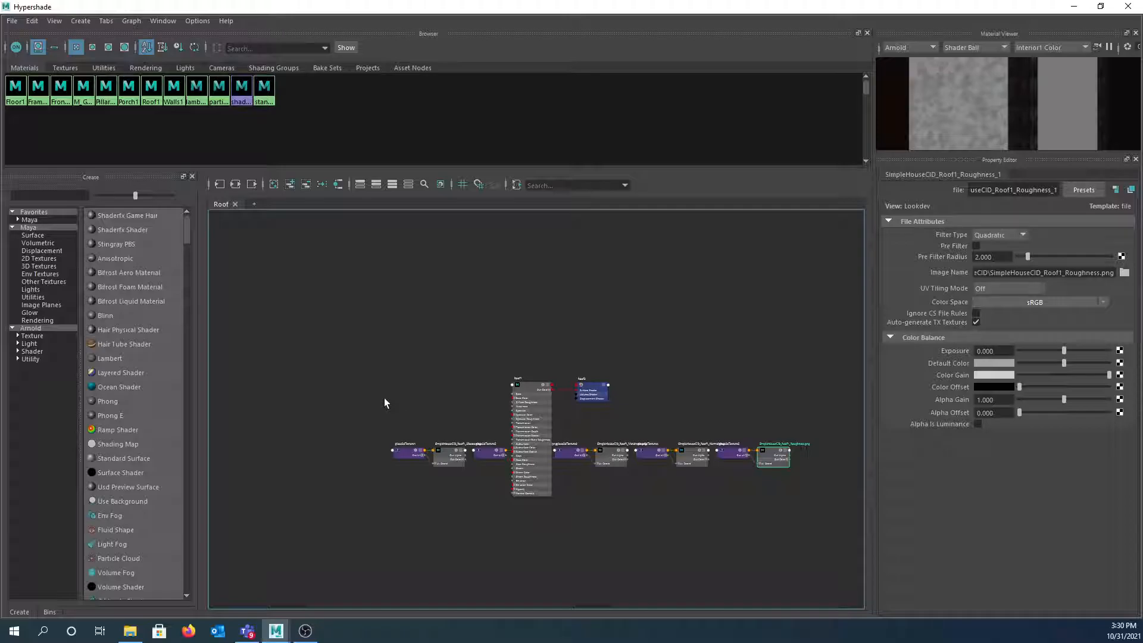
pyautogui.moveTo(498, 361); pyautogui.dragTo(619, 411)
pyautogui.moveTo(533, 389); pyautogui.dragTo(525, 326)
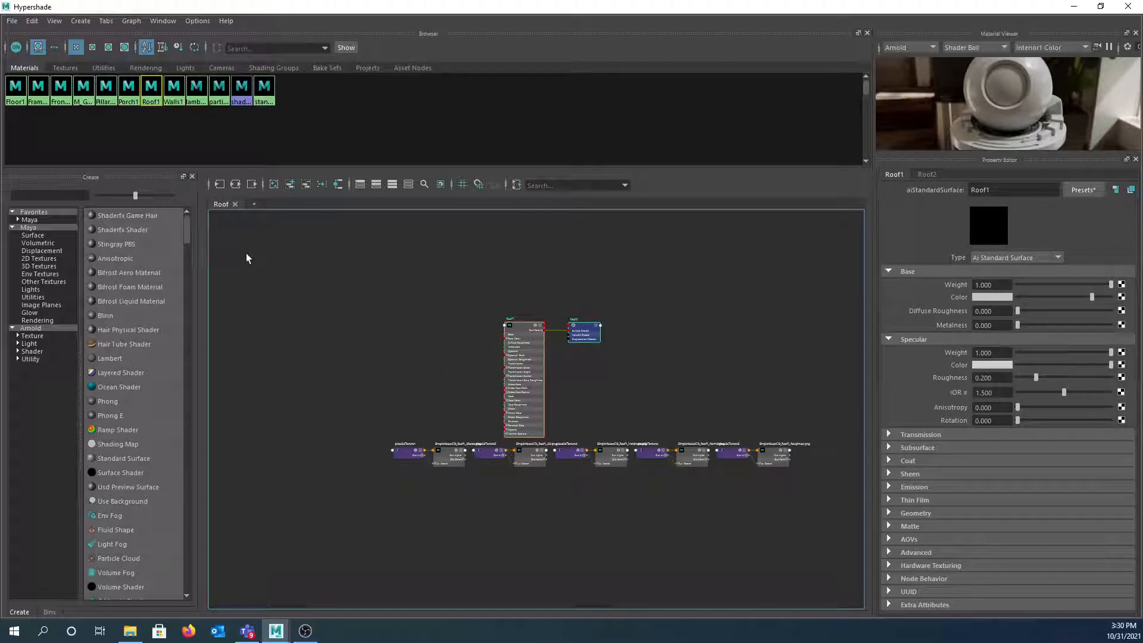
pyautogui.click(129, 630)
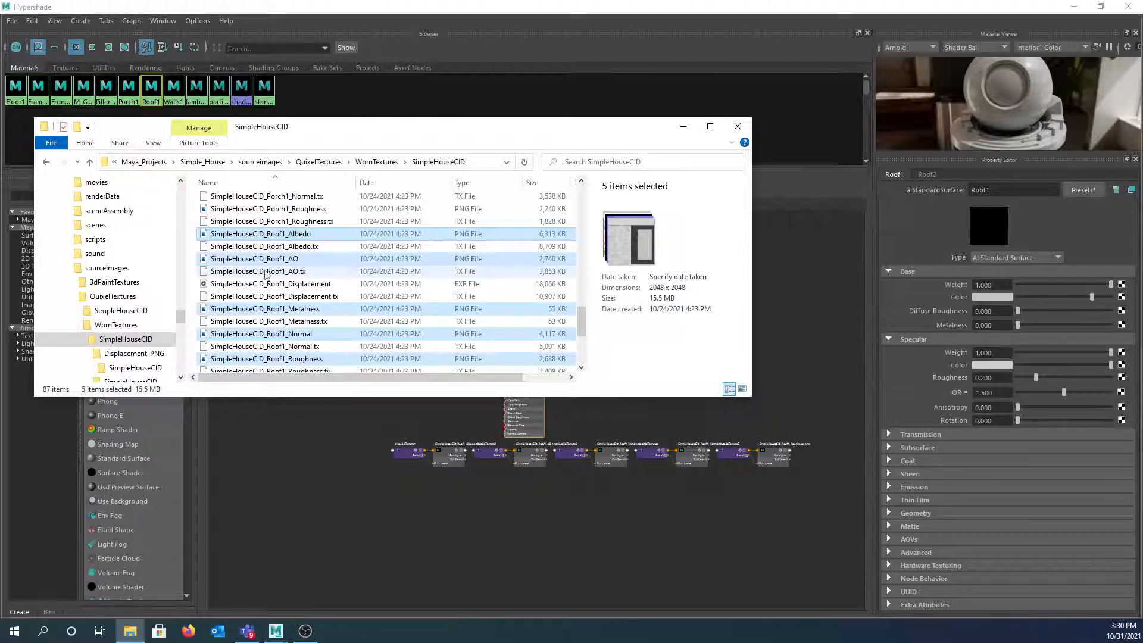
# - Drag the Roof1 displacement PNG from Displacement_PNG > SimpleHouseCID into the Roof graph, then minimize Explorer
pyautogui.click(371, 162)
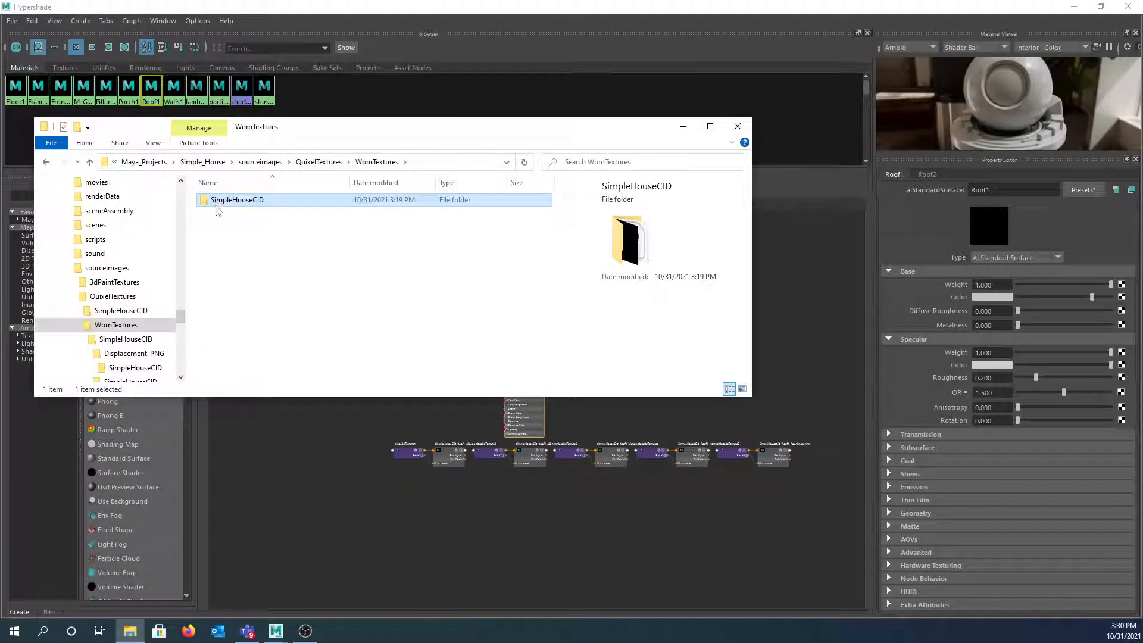
pyautogui.doubleClick(215, 204)
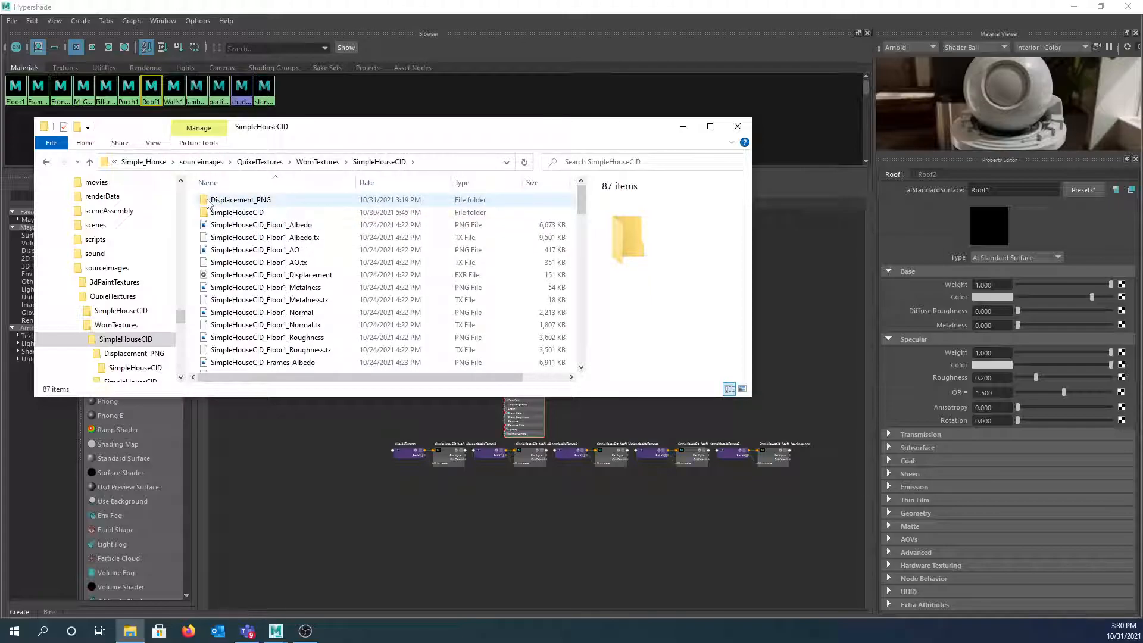
pyautogui.doubleClick(207, 203)
pyautogui.click(203, 201)
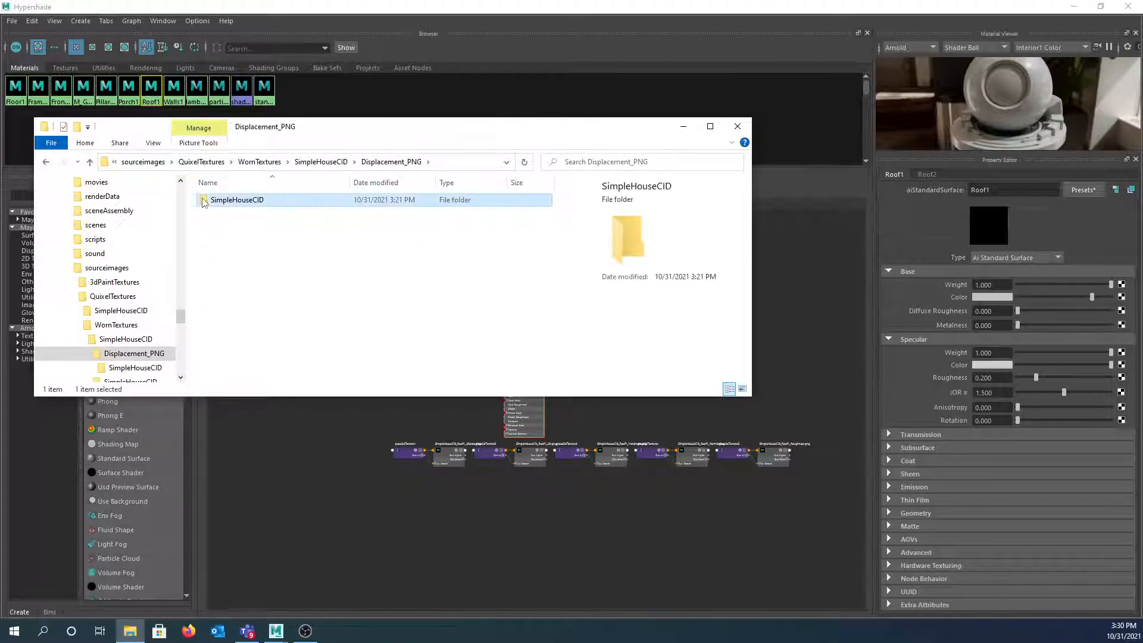
pyautogui.doubleClick(204, 201)
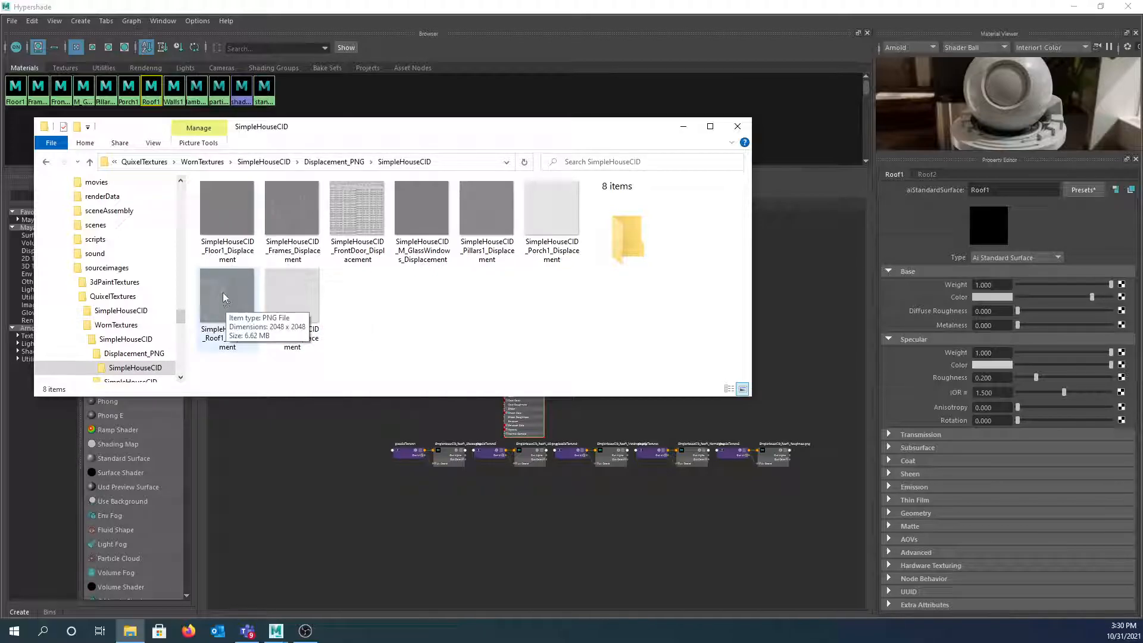
pyautogui.moveTo(223, 291); pyautogui.dragTo(342, 463)
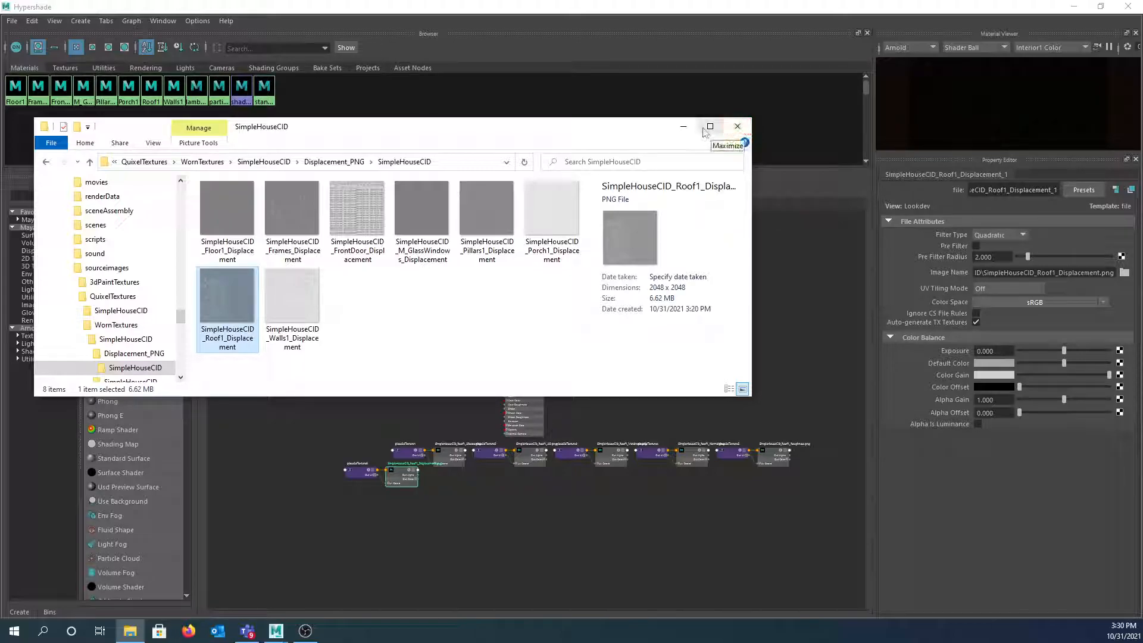
pyautogui.click(684, 127)
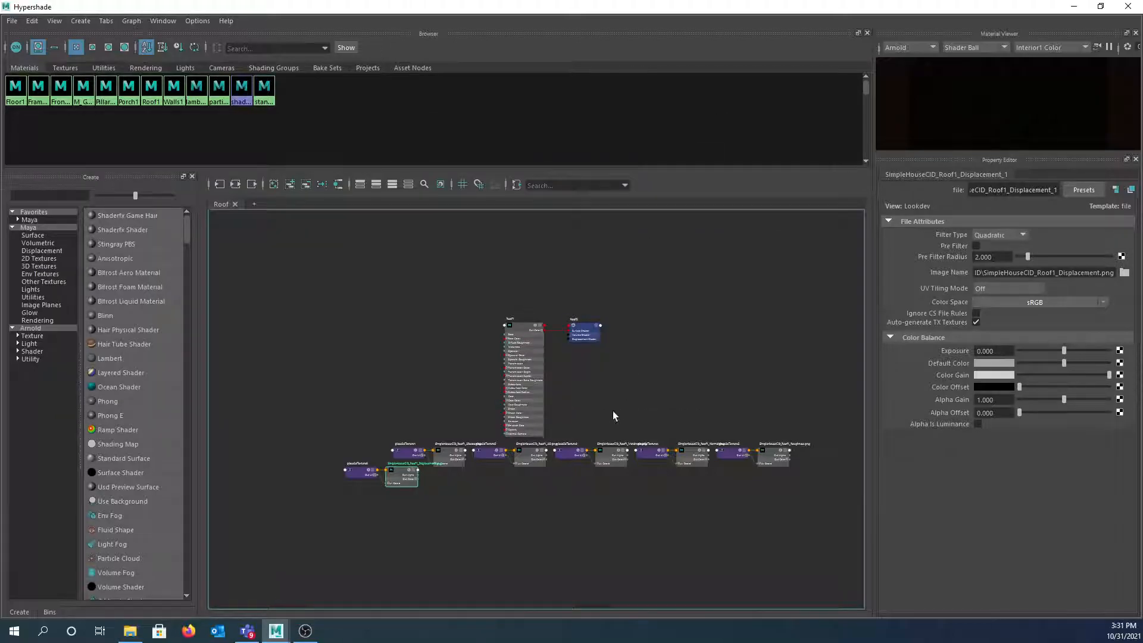
# - Move the Albedo file node and place2dTexture1 to the top of a column left of Roof1
pyautogui.scroll(2, 611, 410)
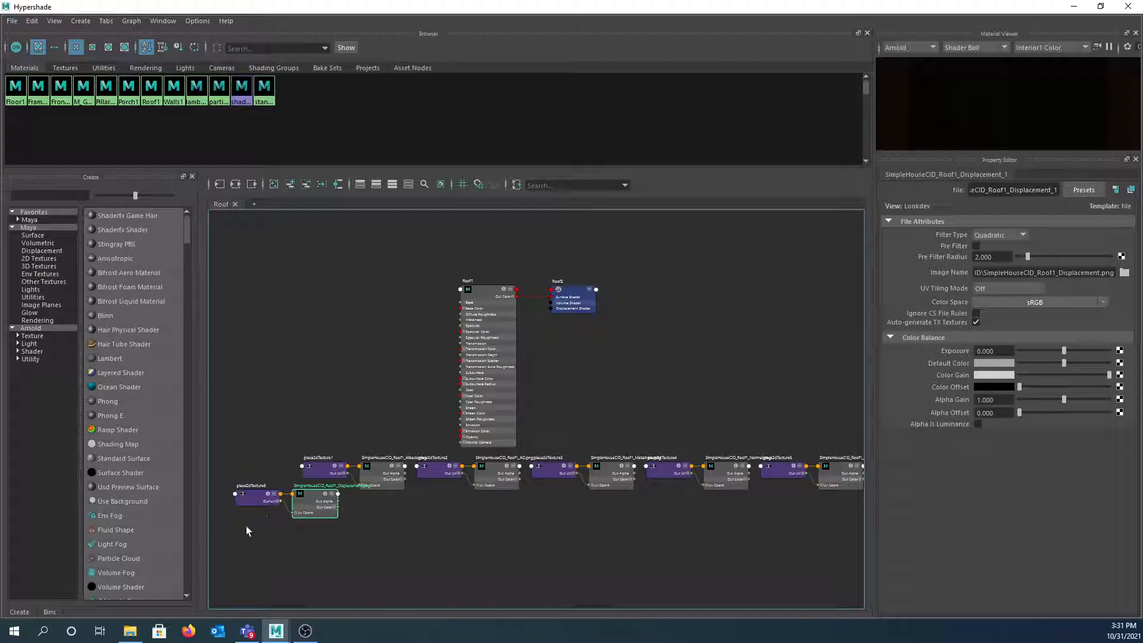
pyautogui.moveTo(222, 505); pyautogui.dragTo(491, 550)
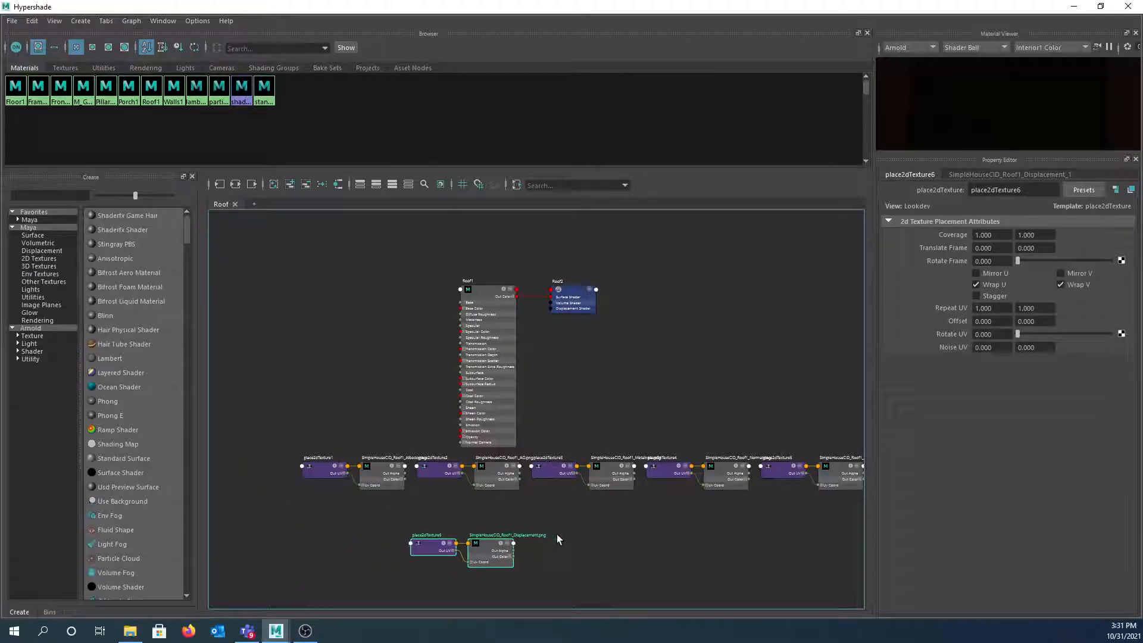
pyautogui.moveTo(562, 484)
pyautogui.mouseDown(button='right')
pyautogui.moveTo(562, 512)
pyautogui.moveTo(563, 488)
pyautogui.mouseUp(button='right')
pyautogui.keyDown('alt'); pyautogui.moveTo(569, 512); pyautogui.dragTo(557, 466, button='middle'); pyautogui.keyUp('alt')
pyautogui.keyDown('alt'); pyautogui.moveTo(359, 453); pyautogui.dragTo(486, 476, button='middle'); pyautogui.keyUp('alt')
pyautogui.moveTo(306, 404); pyautogui.dragTo(369, 223)
pyautogui.keyDown('alt'); pyautogui.moveTo(436, 316); pyautogui.dragTo(467, 480, button='middle'); pyautogui.keyUp('alt')
pyautogui.moveTo(404, 381); pyautogui.dragTo(350, 269)
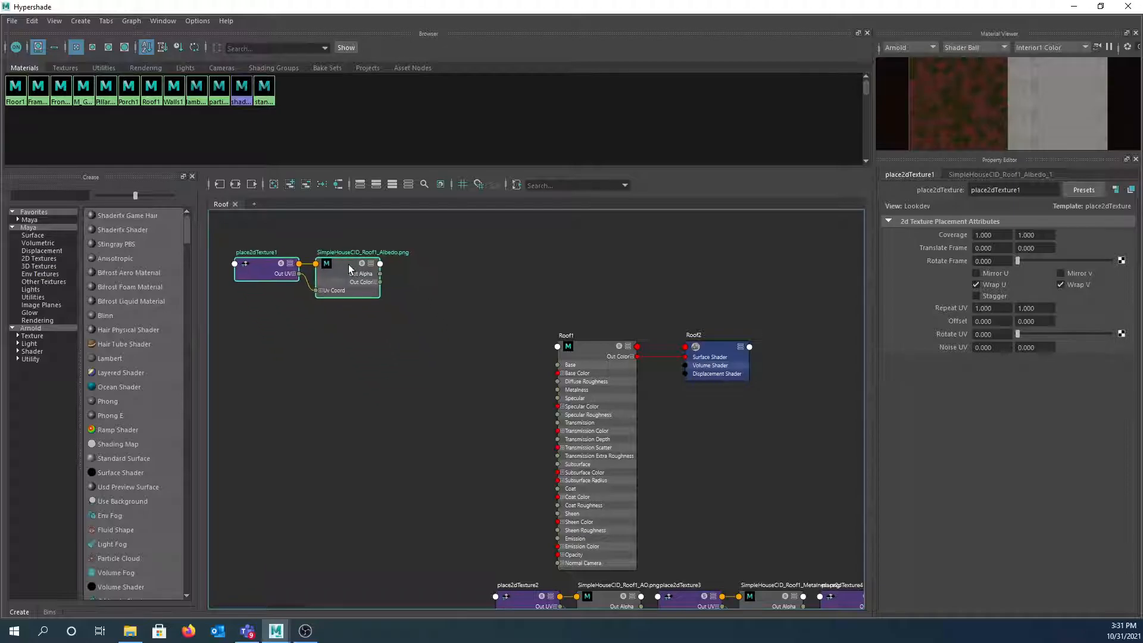
# - Stack the AO texture pair under Albedo and the Metalness pair under AO
pyautogui.keyDown('alt'); pyautogui.moveTo(459, 417); pyautogui.dragTo(390, 350, button='middle'); pyautogui.keyUp('alt')
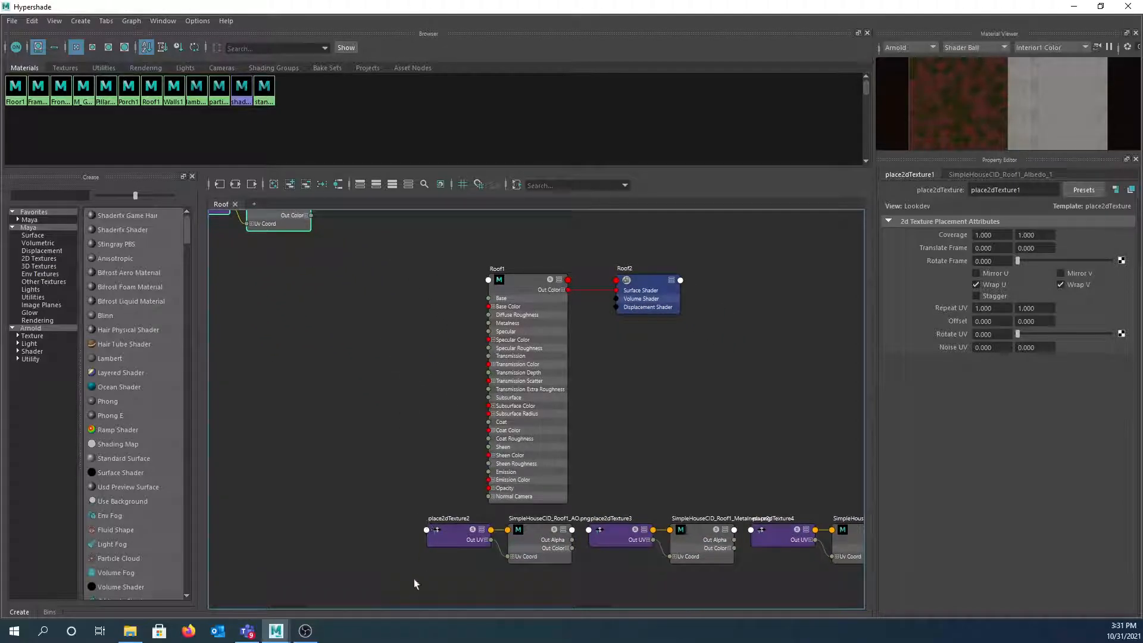
pyautogui.moveTo(377, 538); pyautogui.dragTo(304, 294)
pyautogui.keyDown('alt'); pyautogui.moveTo(387, 315); pyautogui.dragTo(434, 392, button='middle'); pyautogui.keyUp('alt')
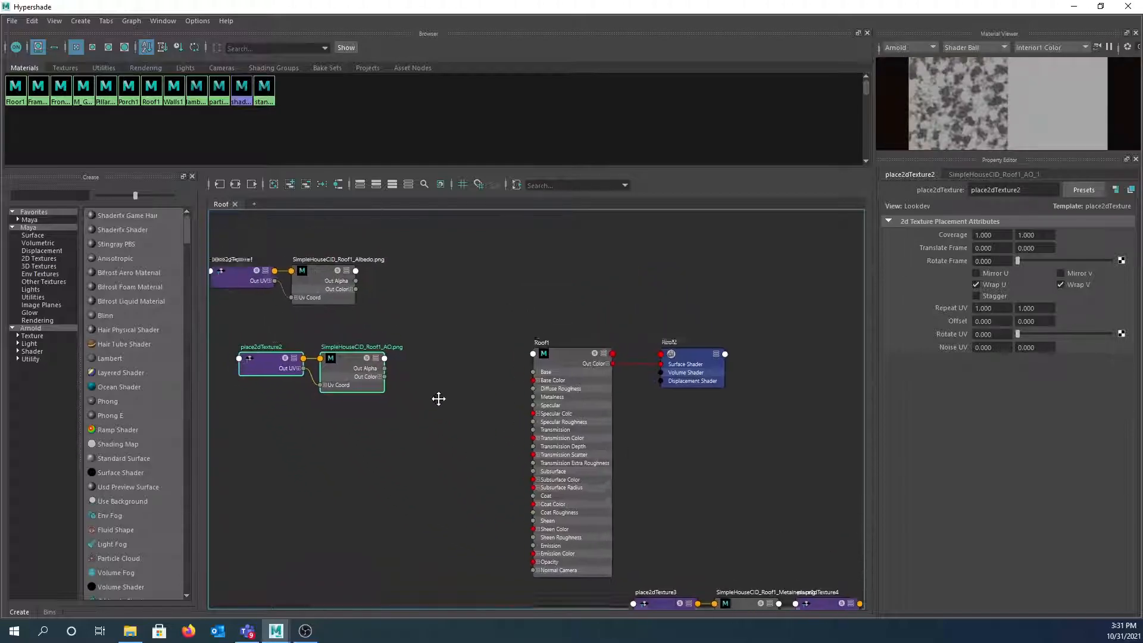
pyautogui.moveTo(392, 400); pyautogui.dragTo(364, 369)
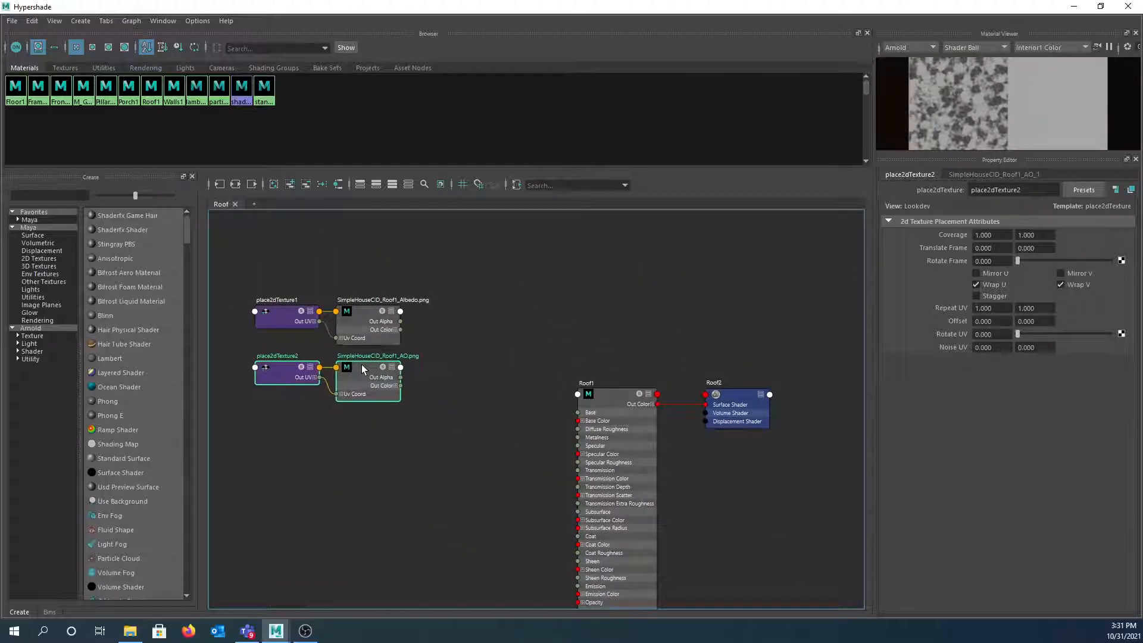
pyautogui.keyDown('alt'); pyautogui.moveTo(470, 441); pyautogui.dragTo(427, 366, button='middle'); pyautogui.keyUp('alt')
pyautogui.keyDown('alt'); pyautogui.moveTo(450, 439); pyautogui.dragTo(384, 360, button='middle'); pyautogui.keyUp('alt')
pyautogui.moveTo(704, 519); pyautogui.dragTo(361, 311)
# - Move the Normal texture and its placement node up-left into the column
pyautogui.keyDown('alt'); pyautogui.moveTo(656, 508); pyautogui.dragTo(566, 439, button='middle'); pyautogui.keyUp('alt')
pyautogui.moveTo(603, 424); pyautogui.dragTo(309, 437)
pyautogui.keyDown('alt'); pyautogui.moveTo(569, 464); pyautogui.dragTo(745, 485, button='middle'); pyautogui.keyUp('alt')
pyautogui.moveTo(494, 475); pyautogui.dragTo(369, 422)
# - Bring the Roughness texture and place2dTexture5 into the left column and line them up
pyautogui.keyDown('alt'); pyautogui.moveTo(702, 466); pyautogui.dragTo(510, 462, button='middle'); pyautogui.keyUp('alt')
pyautogui.moveTo(658, 396); pyautogui.dragTo(806, 507)
pyautogui.keyDown('alt'); pyautogui.moveTo(806, 508); pyautogui.dragTo(765, 526, button='middle'); pyautogui.keyUp('alt')
pyautogui.moveTo(790, 460); pyautogui.dragTo(184, 367)
pyautogui.keyDown('alt'); pyautogui.moveTo(268, 450); pyautogui.dragTo(539, 501, button='middle'); pyautogui.keyUp('alt')
pyautogui.moveTo(458, 413); pyautogui.dragTo(403, 395)
# - Nudge the Metalness texture node and place2dTexture3 down to align the column neatly
pyautogui.moveTo(402, 302); pyautogui.dragTo(402, 316)
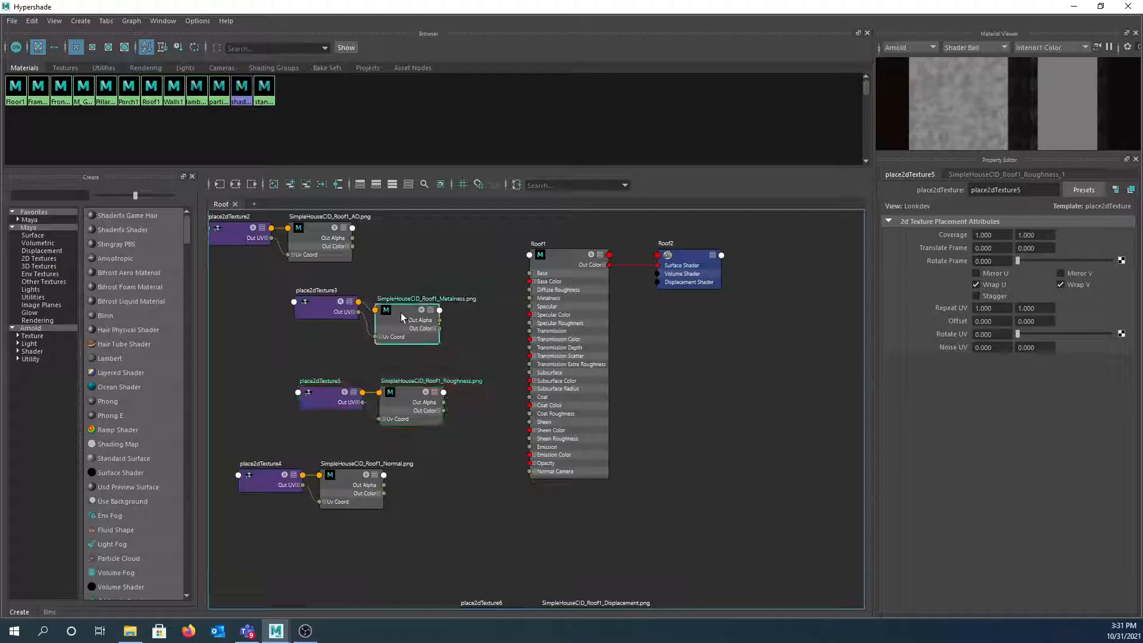
pyautogui.moveTo(315, 305); pyautogui.dragTo(319, 322)
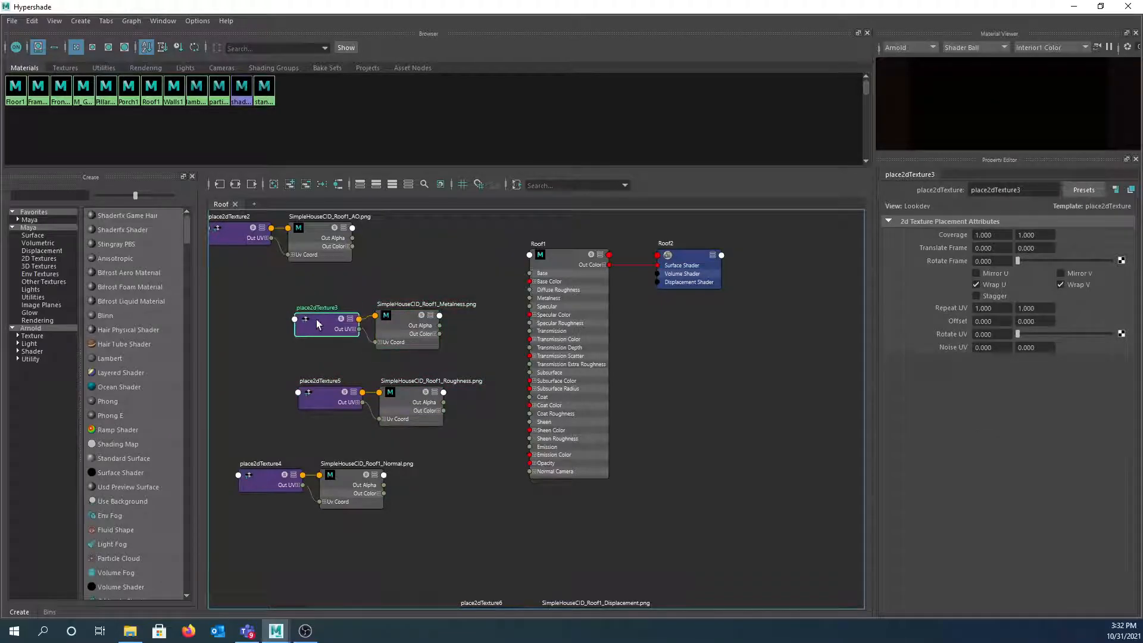
pyautogui.keyDown('alt'); pyautogui.moveTo(415, 268); pyautogui.dragTo(476, 384, button='middle'); pyautogui.keyUp('alt')
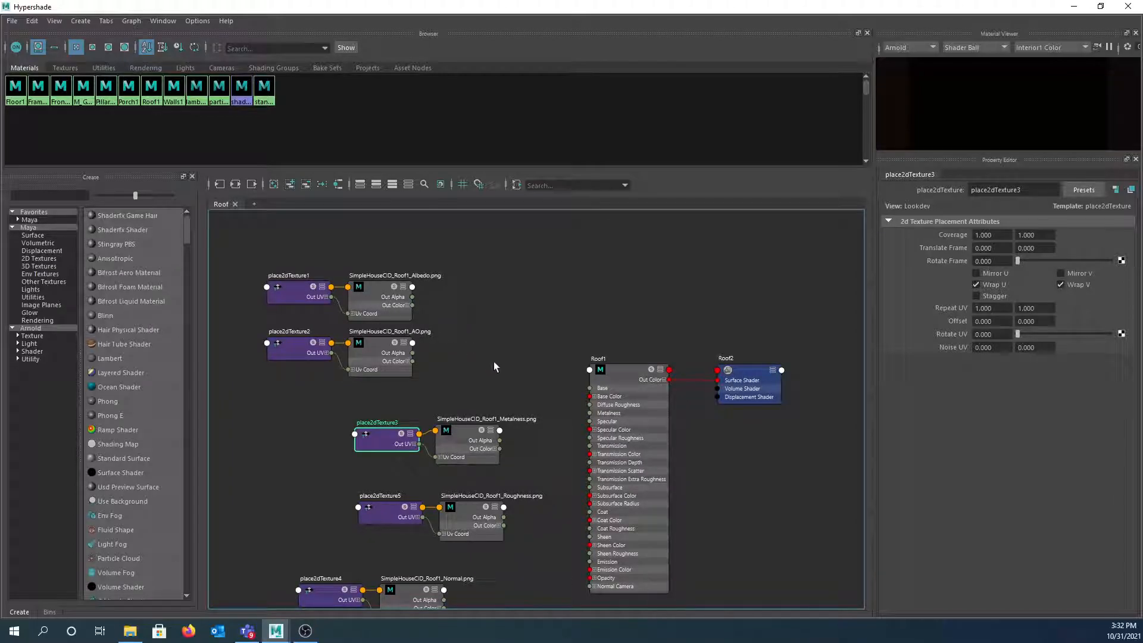
pyautogui.keyDown('alt'); pyautogui.moveTo(753, 486); pyautogui.dragTo(716, 427, button='middle'); pyautogui.keyUp('alt')
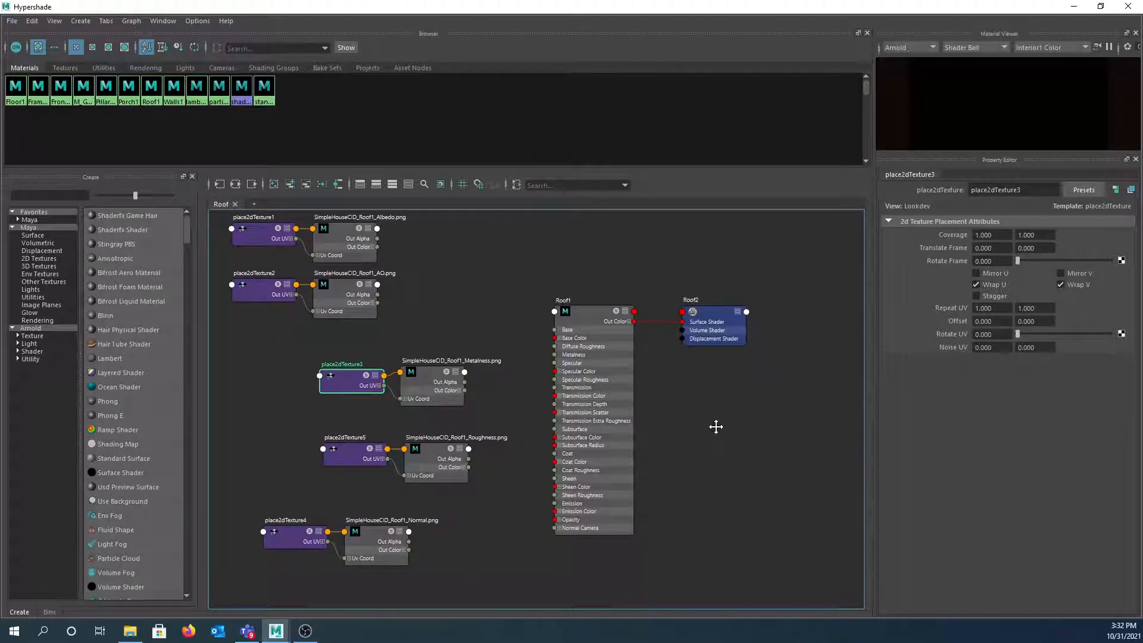
pyautogui.keyDown('alt'); pyautogui.moveTo(447, 287); pyautogui.dragTo(501, 356, button='middle'); pyautogui.keyUp('alt')
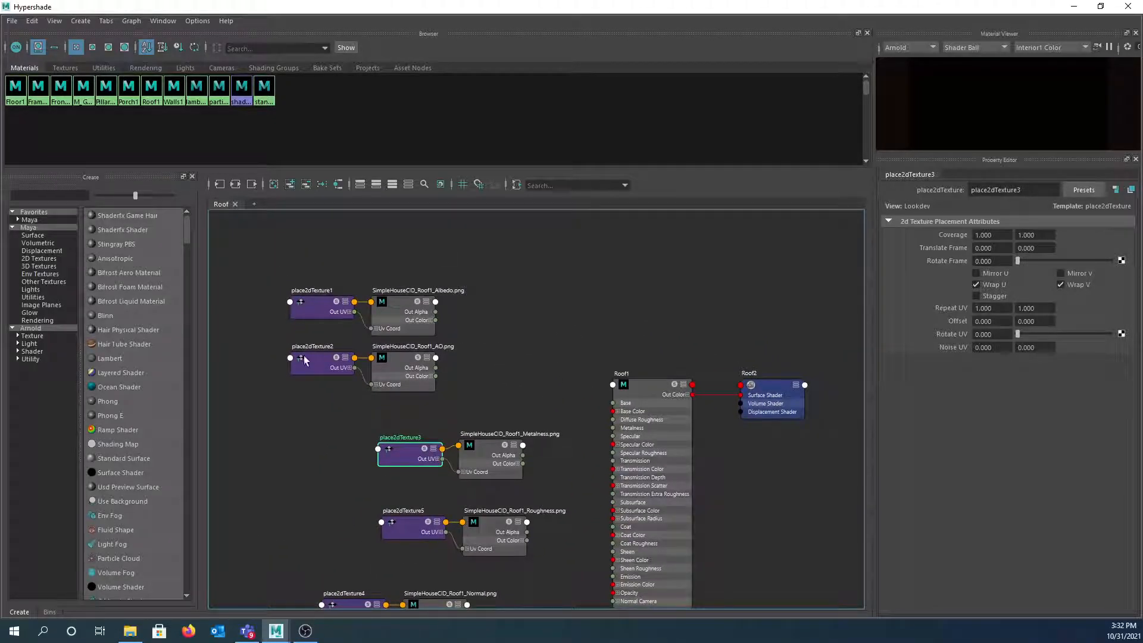
pyautogui.click(407, 359)
pyautogui.scroll(-2, 439, 348)
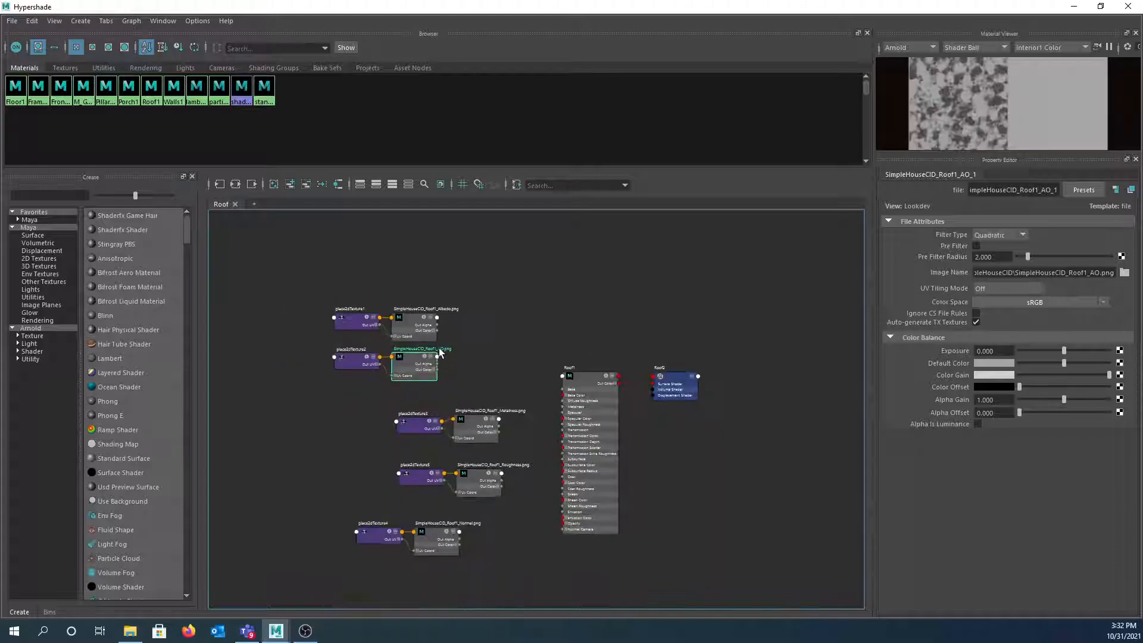
pyautogui.scroll(4, 439, 348)
pyautogui.keyDown('alt'); pyautogui.moveTo(457, 365); pyautogui.dragTo(481, 346, button='middle'); pyautogui.keyUp('alt')
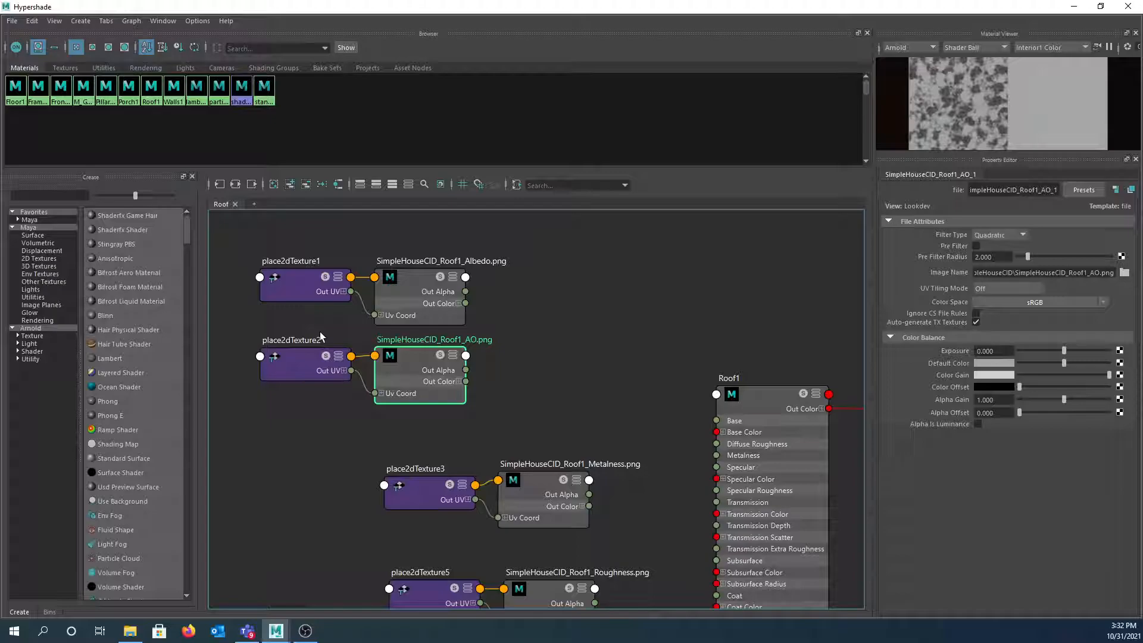
# - Delete the redundant place2dTexture2 node and position place2dTexture1 between the Albedo and AO nodes
pyautogui.click(297, 356)
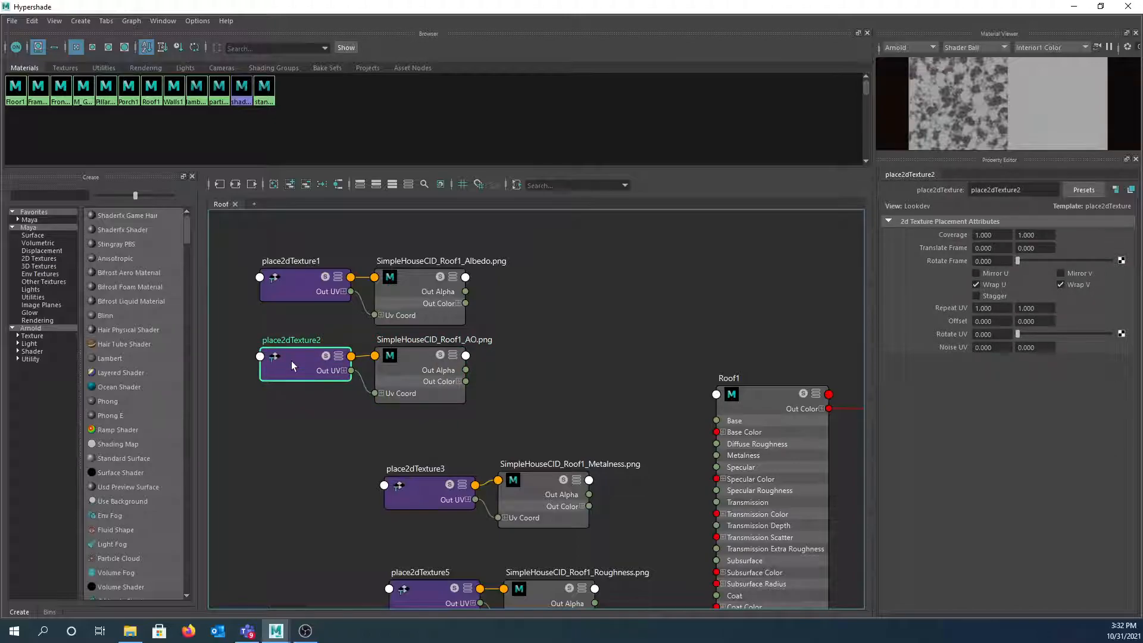
pyautogui.press('Delete')
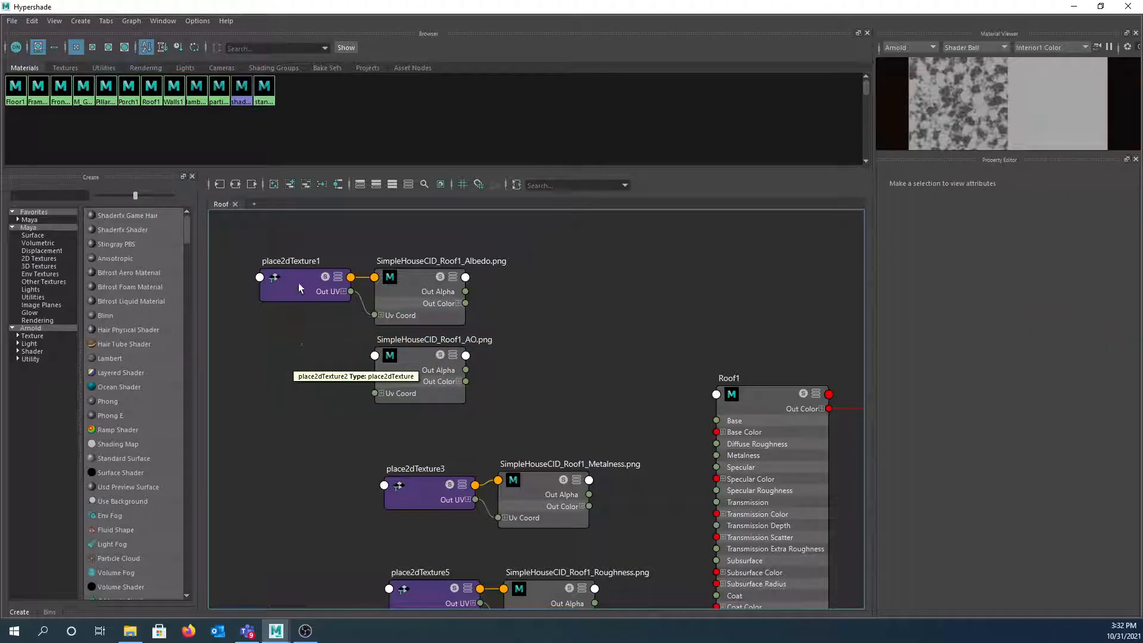
pyautogui.moveTo(299, 276); pyautogui.dragTo(265, 304)
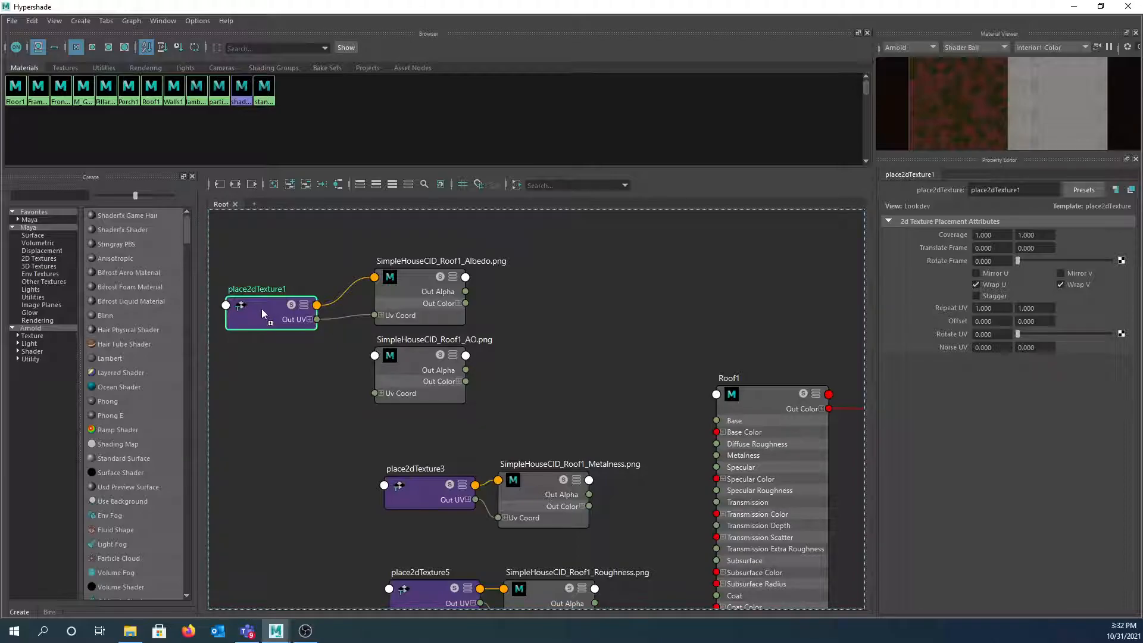
# - Connect place2dTexture1 to the AO file node so it also drives that texture
pyautogui.click(375, 356)
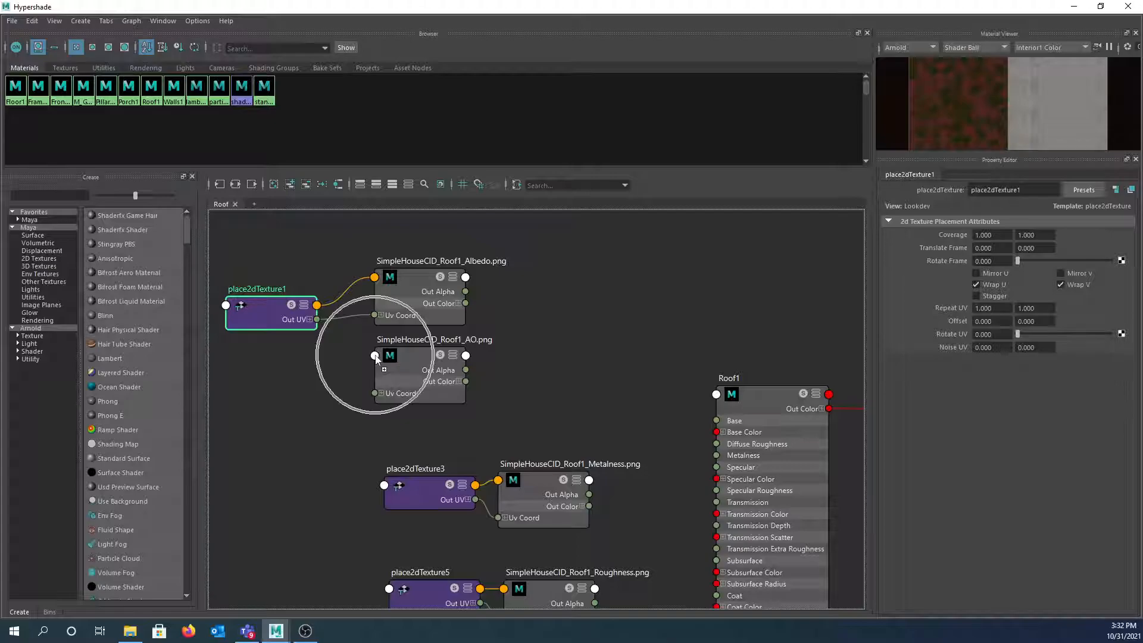
pyautogui.click(375, 356)
pyautogui.moveTo(256, 313); pyautogui.dragTo(377, 358, button='middle')
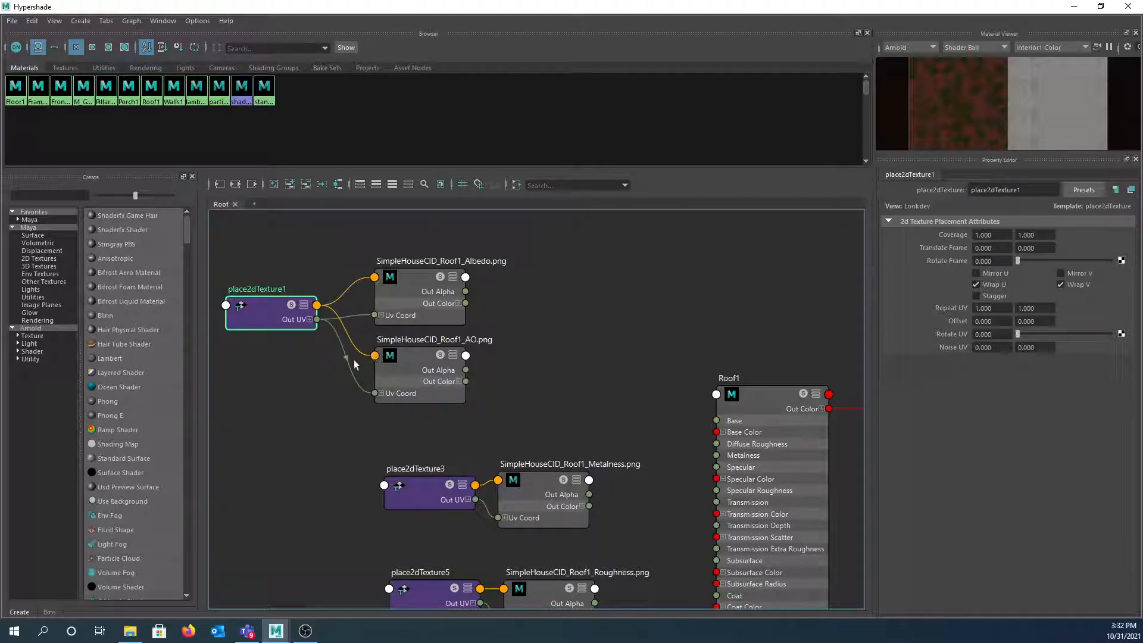
pyautogui.moveTo(280, 317); pyautogui.dragTo(265, 335)
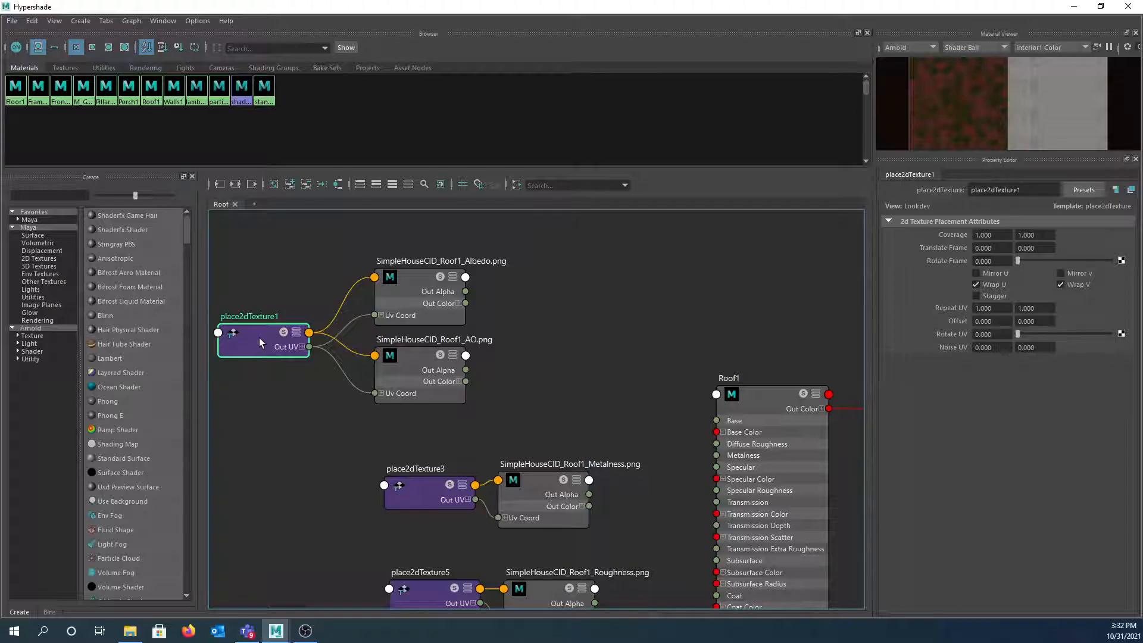
pyautogui.moveTo(259, 337); pyautogui.dragTo(286, 364, button='middle')
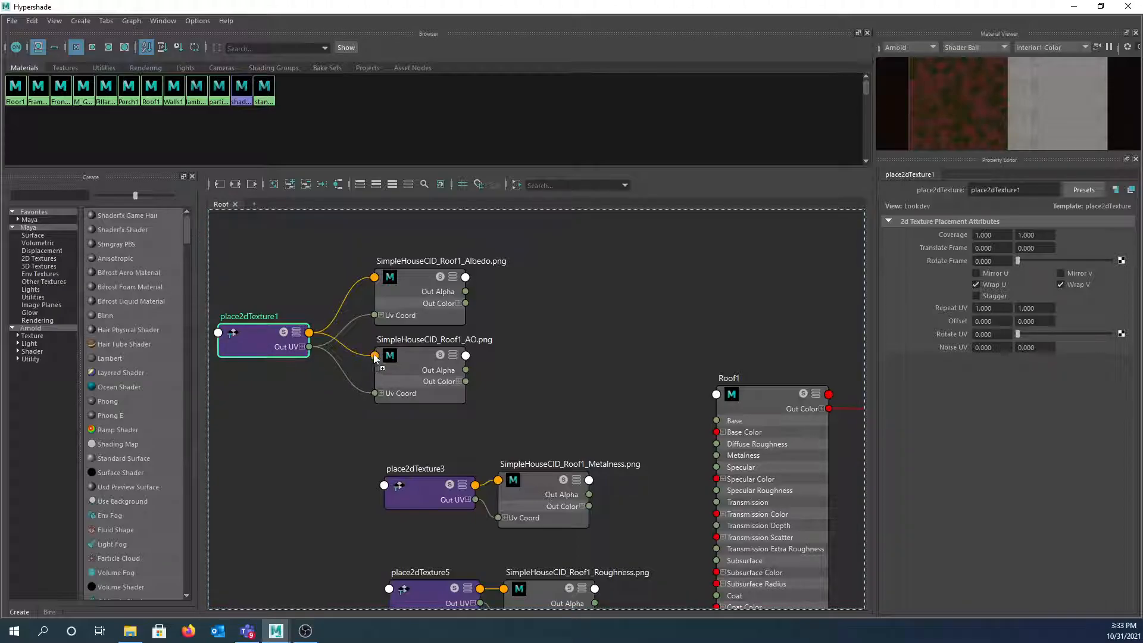
pyautogui.moveTo(260, 346); pyautogui.dragTo(267, 350, button='middle')
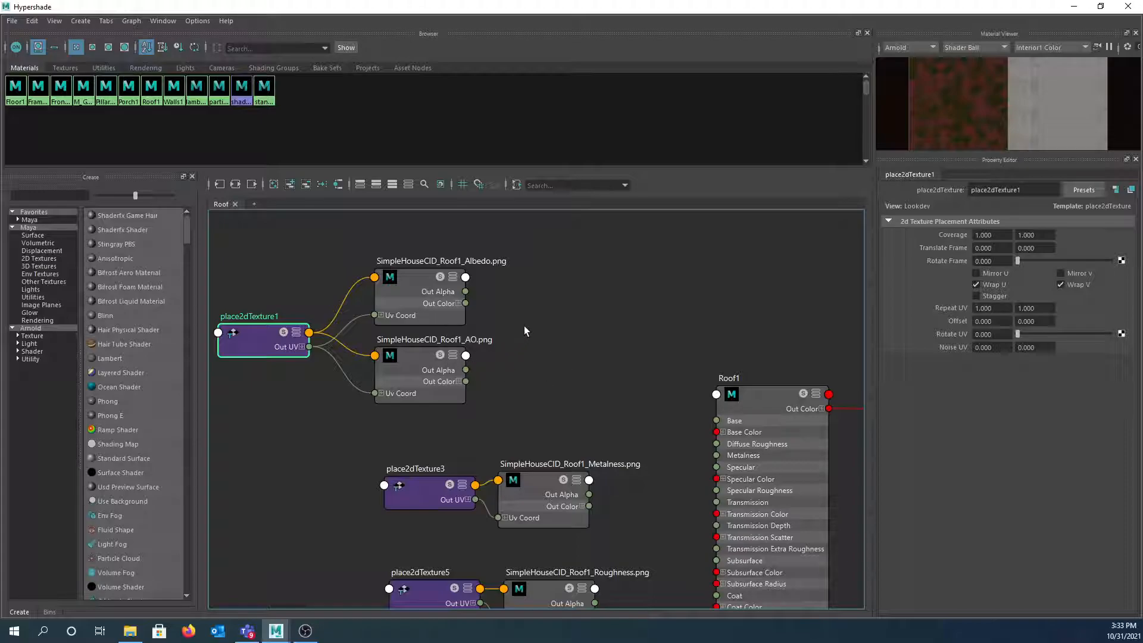
# - Create aiComposite1 with Albedo into A and AO into B, output into Roof1 Base Color
pyautogui.press('Tab')
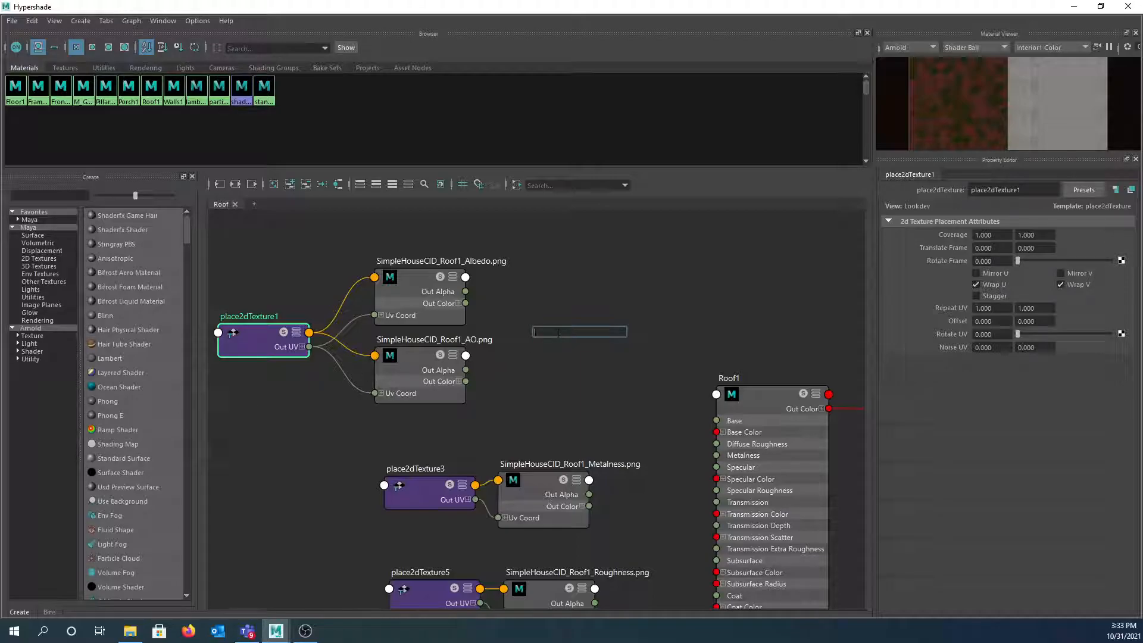
pyautogui.write('comp')
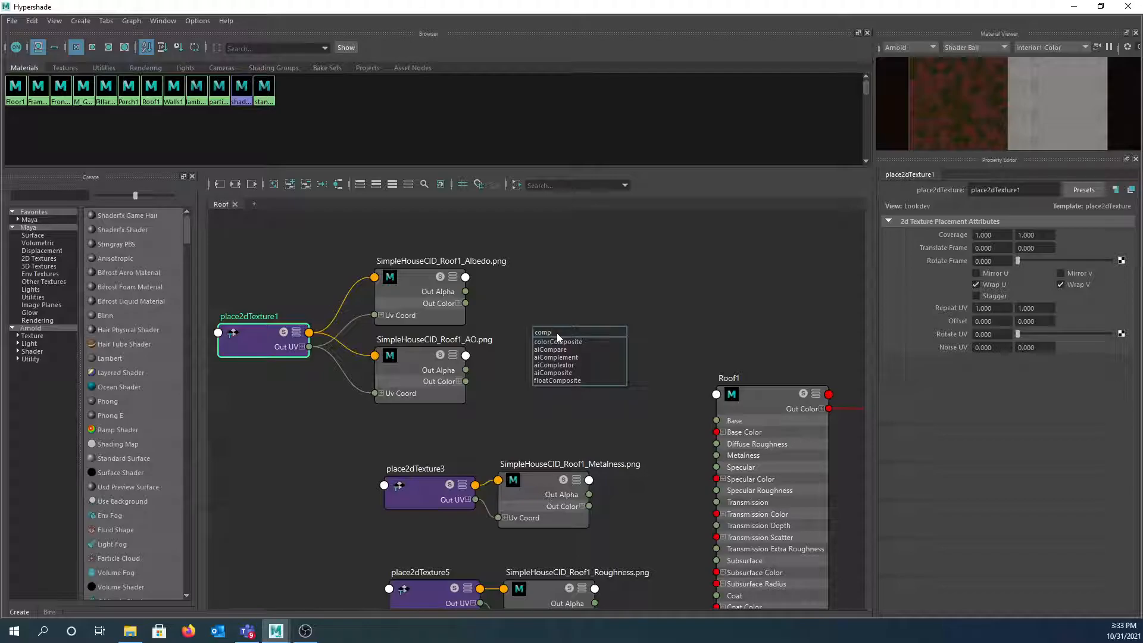
pyautogui.click(552, 372)
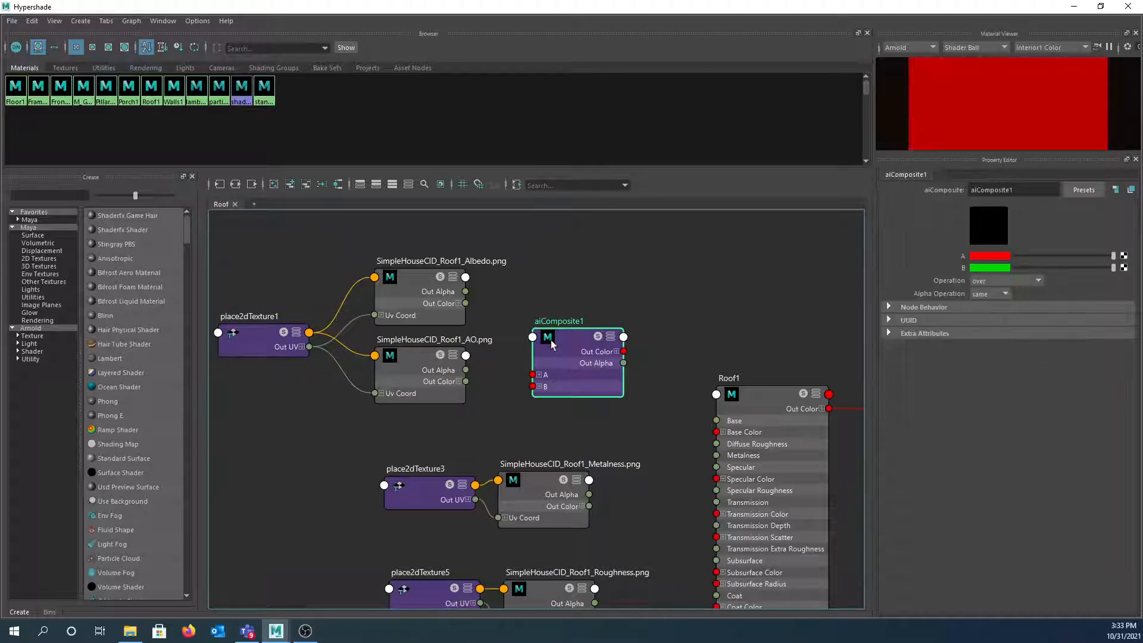
pyautogui.moveTo(566, 341); pyautogui.dragTo(559, 328)
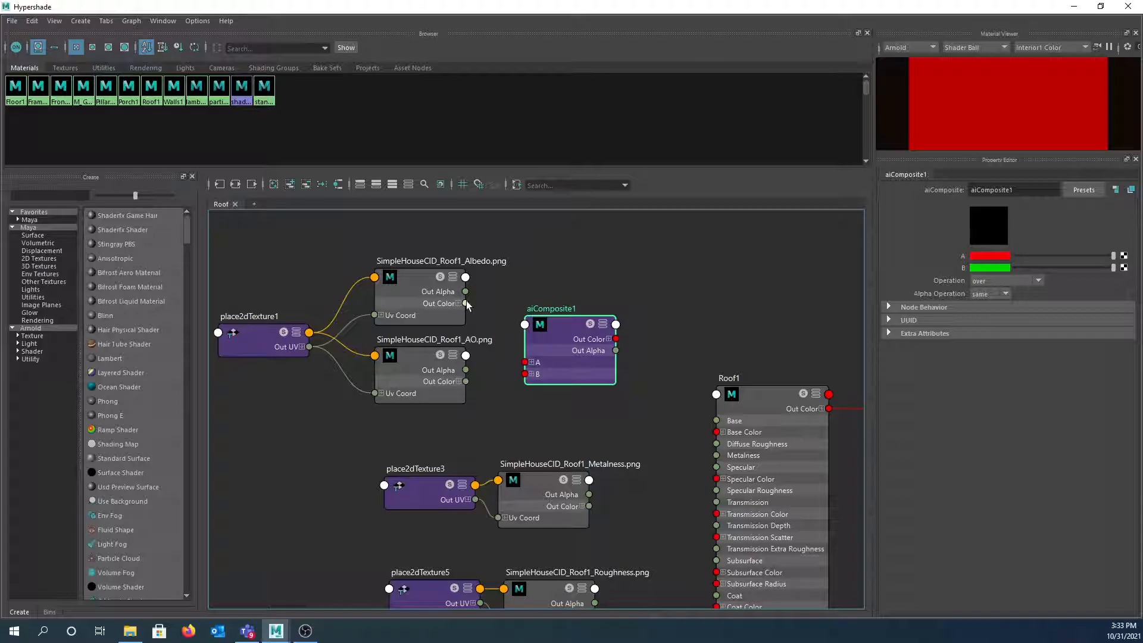
pyautogui.moveTo(466, 302); pyautogui.dragTo(526, 363)
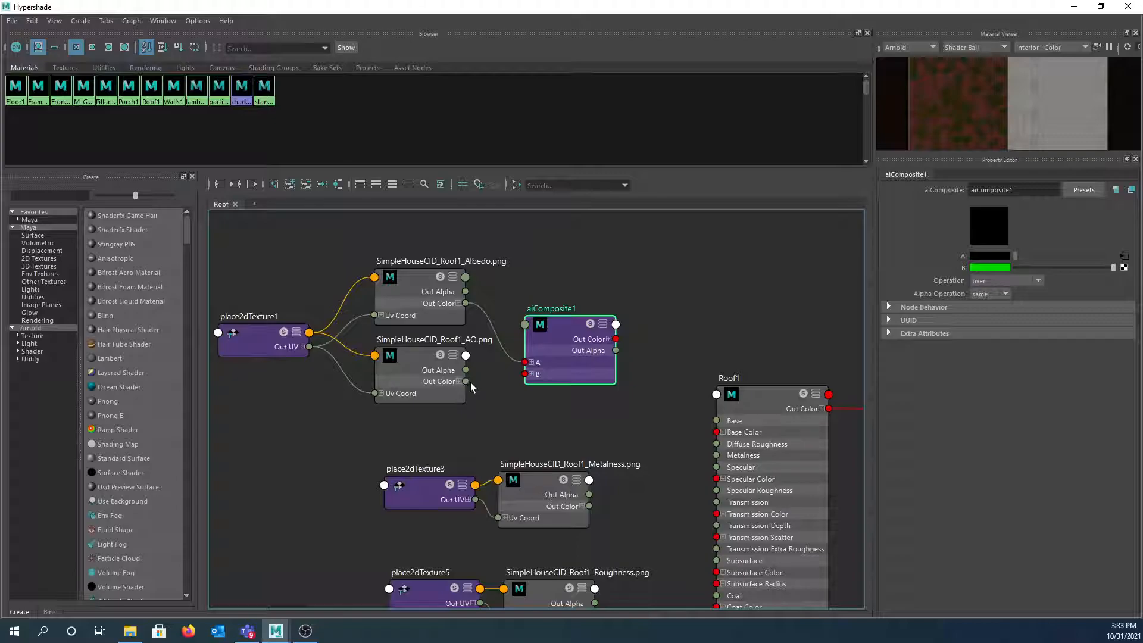
pyautogui.moveTo(466, 381); pyautogui.dragTo(526, 373)
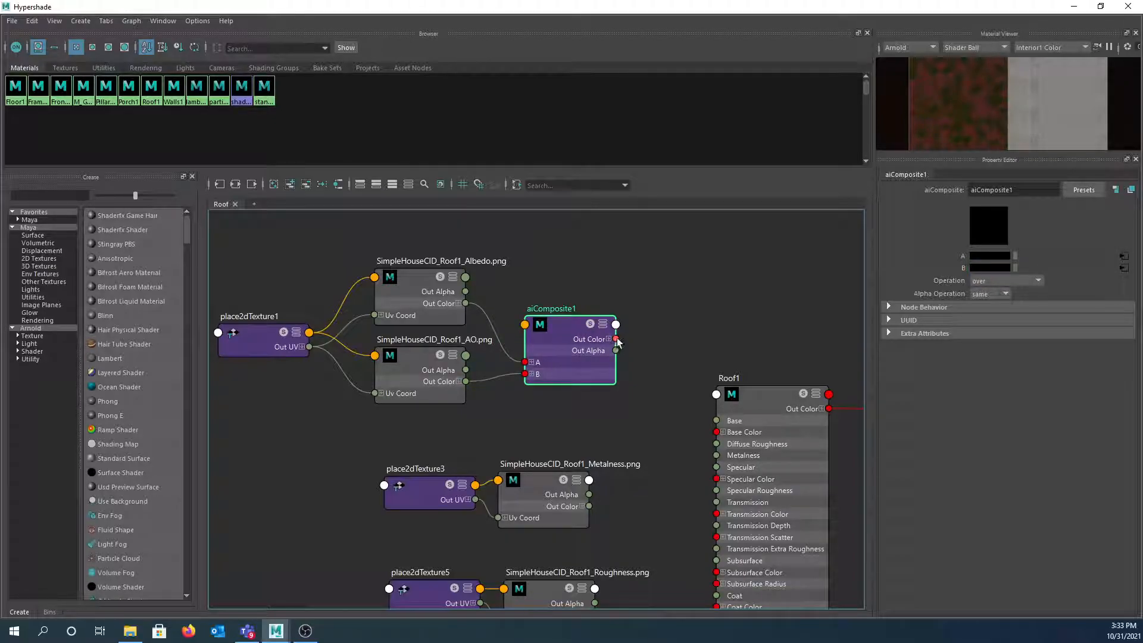
pyautogui.moveTo(637, 369); pyautogui.dragTo(716, 433)
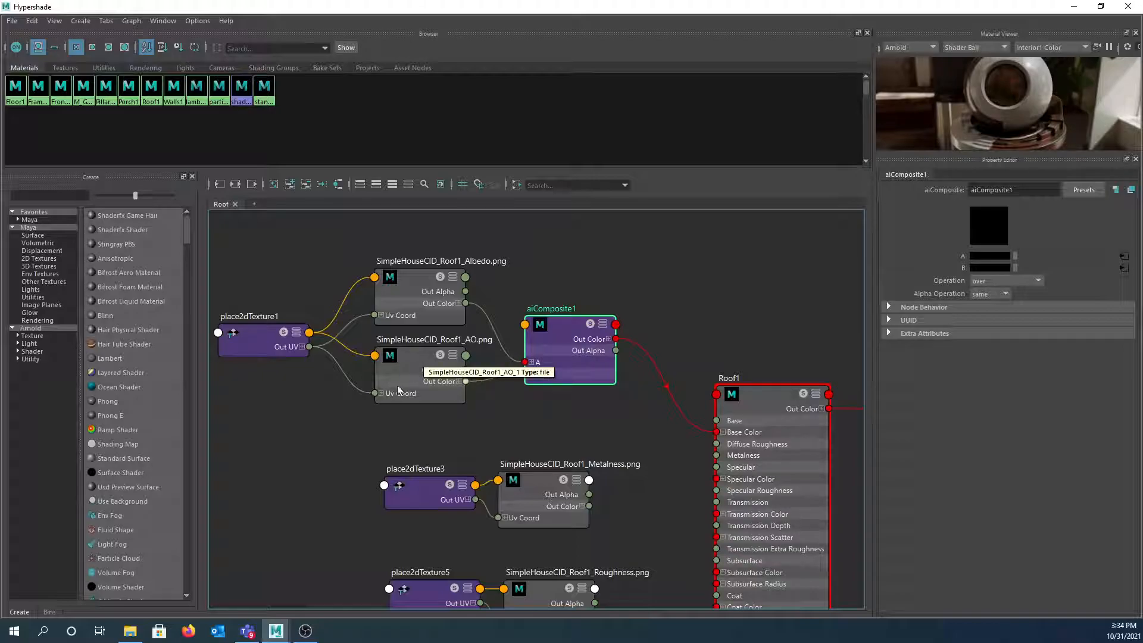
# - Set the AO texture to Alpha Is Luminance, Ignore CS File Rules and Raw colour space
pyautogui.click(409, 358)
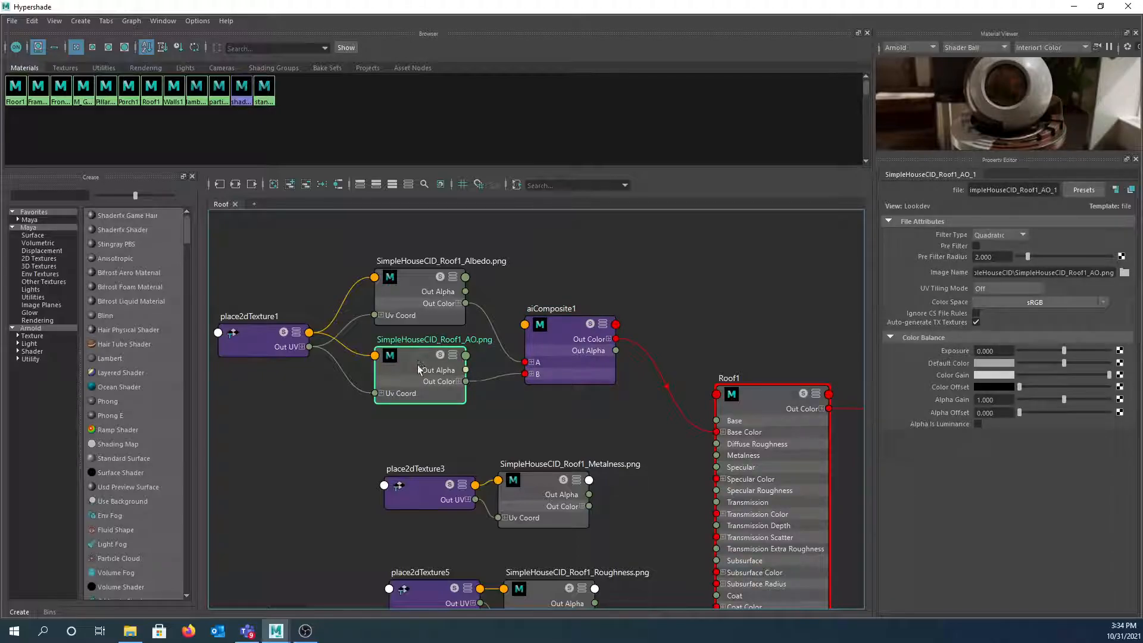
pyautogui.click(977, 424)
pyautogui.click(977, 314)
pyautogui.click(994, 305)
pyautogui.moveTo(1016, 338)
pyautogui.click(950, 336)
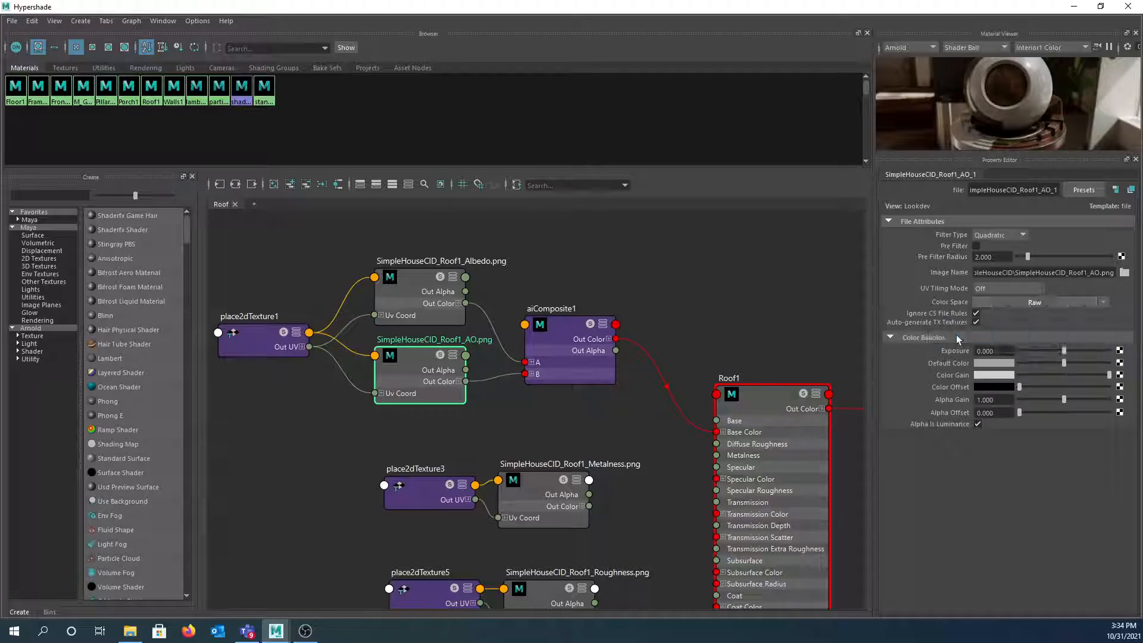
# - Set aiComposite1's operation to multiply and shrink the Hypershade to reveal the viewport
pyautogui.click(575, 368)
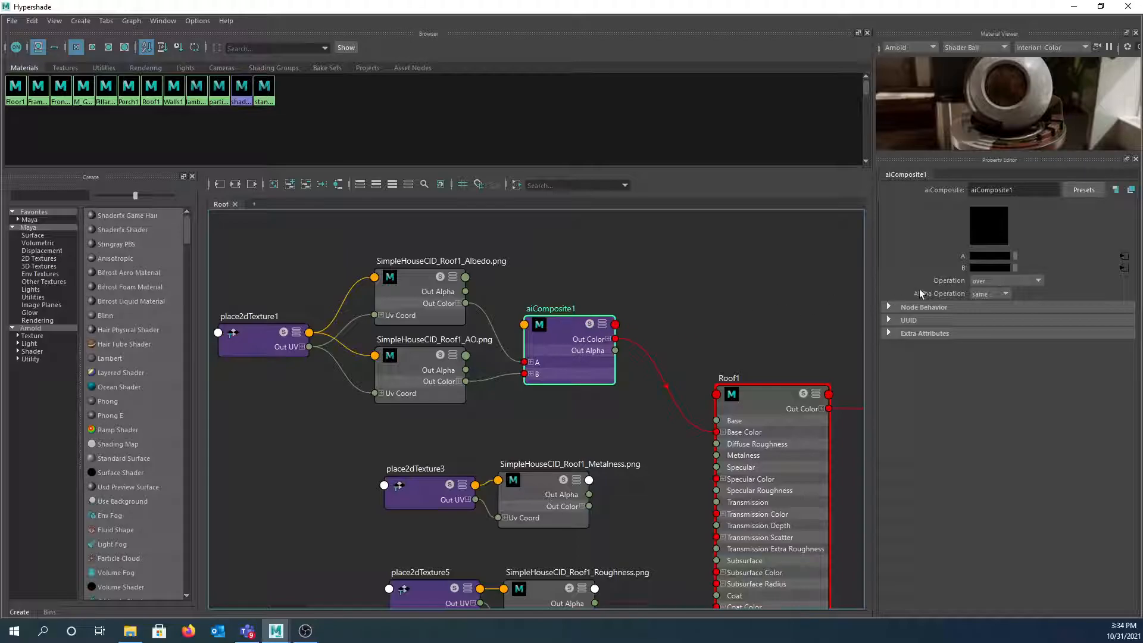
pyautogui.click(1037, 282)
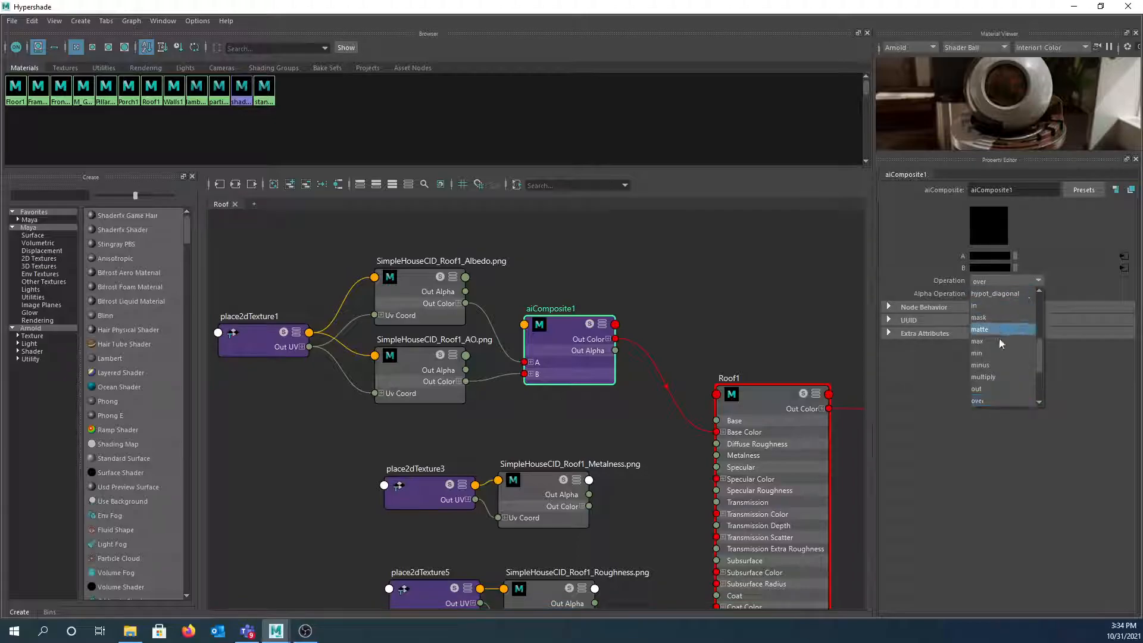
pyautogui.click(991, 376)
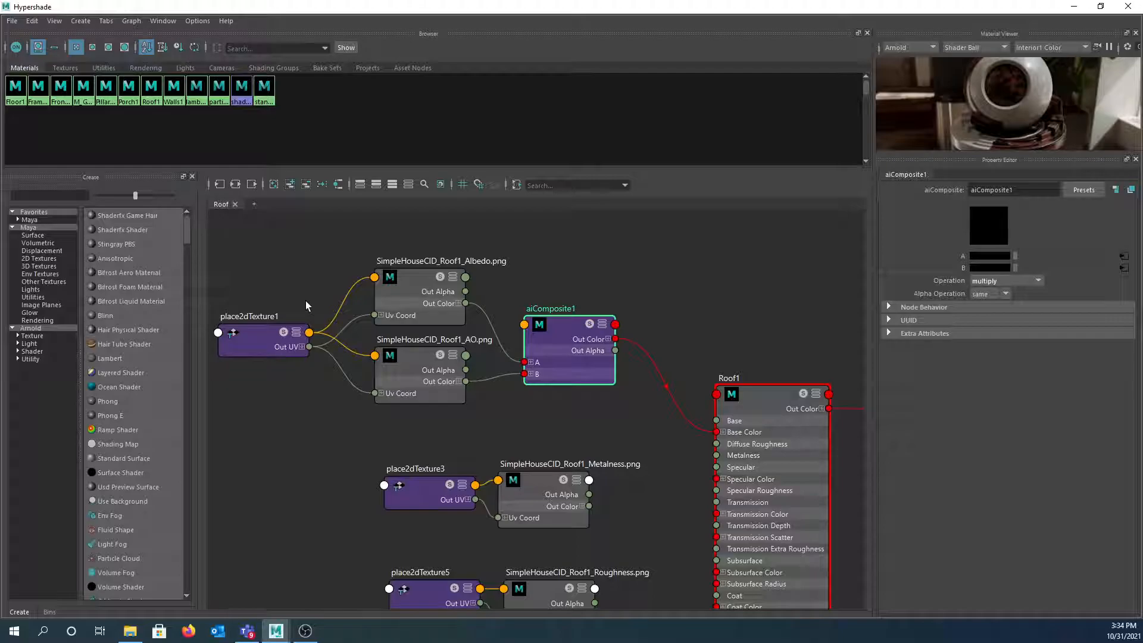
pyautogui.moveTo(384, 15); pyautogui.dragTo(527, 388)
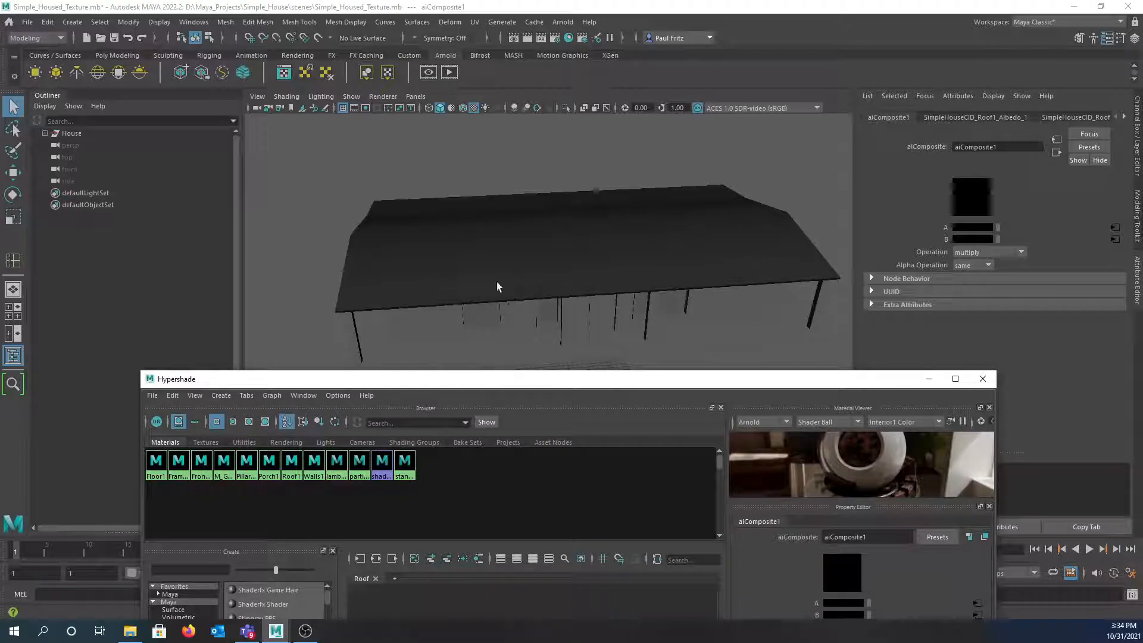
# - Orbit the house in textured display mode, then restore the Hypershade over the screen
pyautogui.keyDown('alt'); pyautogui.moveTo(491, 266); pyautogui.dragTo(505, 255); pyautogui.keyUp('alt')
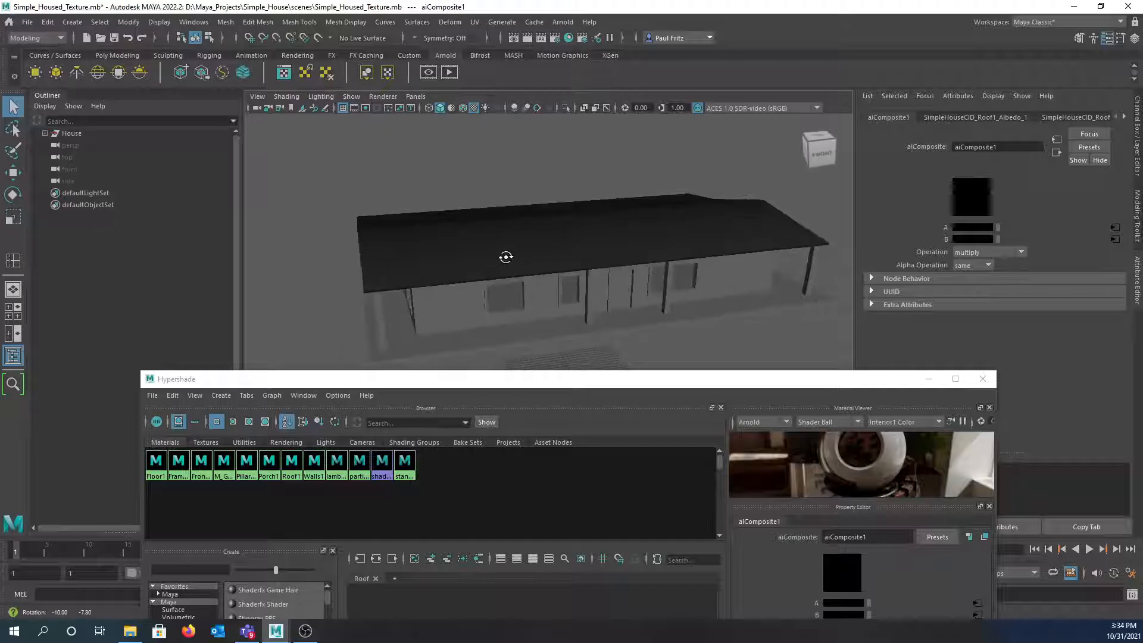
pyautogui.press('6')
pyautogui.moveTo(589, 383); pyautogui.dragTo(547, 0)
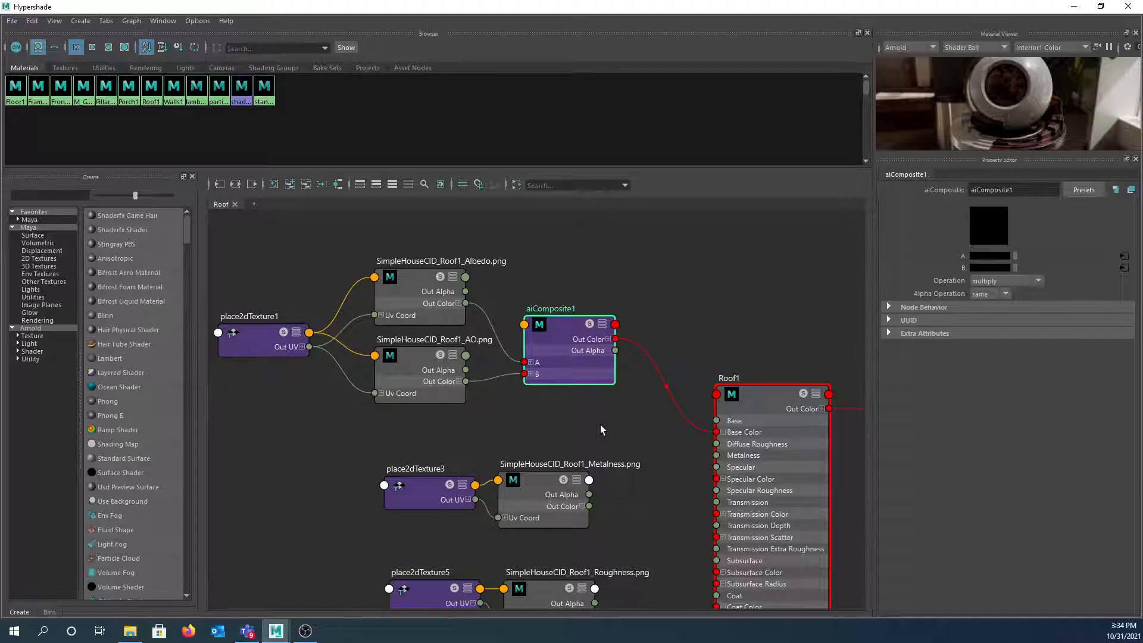
# - Connect the Metalness alpha to Roof1 Metalness and make that texture Raw with alpha as luminance
pyautogui.scroll(-2, 601, 407)
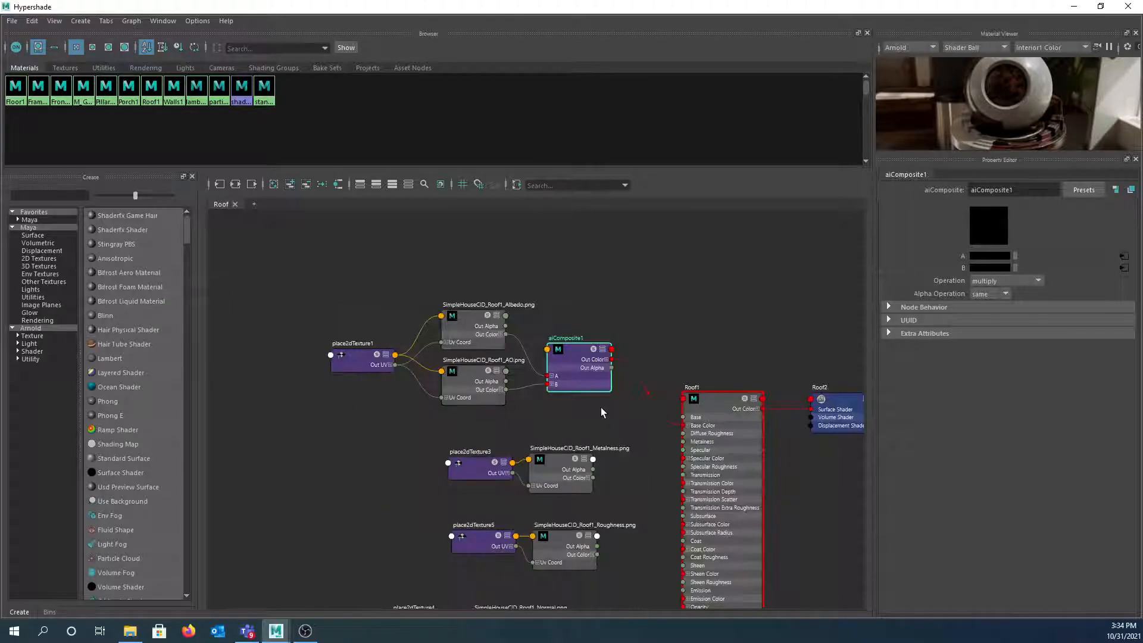
pyautogui.moveTo(602, 407)
pyautogui.mouseDown(button='right')
pyautogui.moveTo(588, 398)
pyautogui.moveTo(598, 406)
pyautogui.mouseUp(button='right')
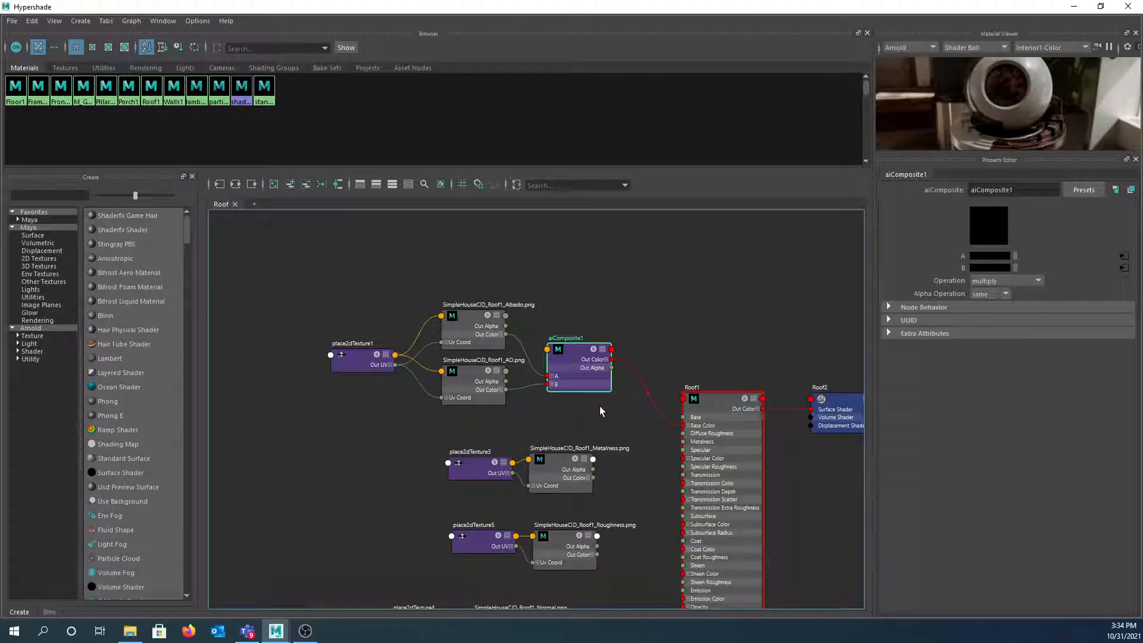
pyautogui.keyDown('alt'); pyautogui.moveTo(599, 406); pyautogui.dragTo(530, 305, button='middle'); pyautogui.keyUp('alt')
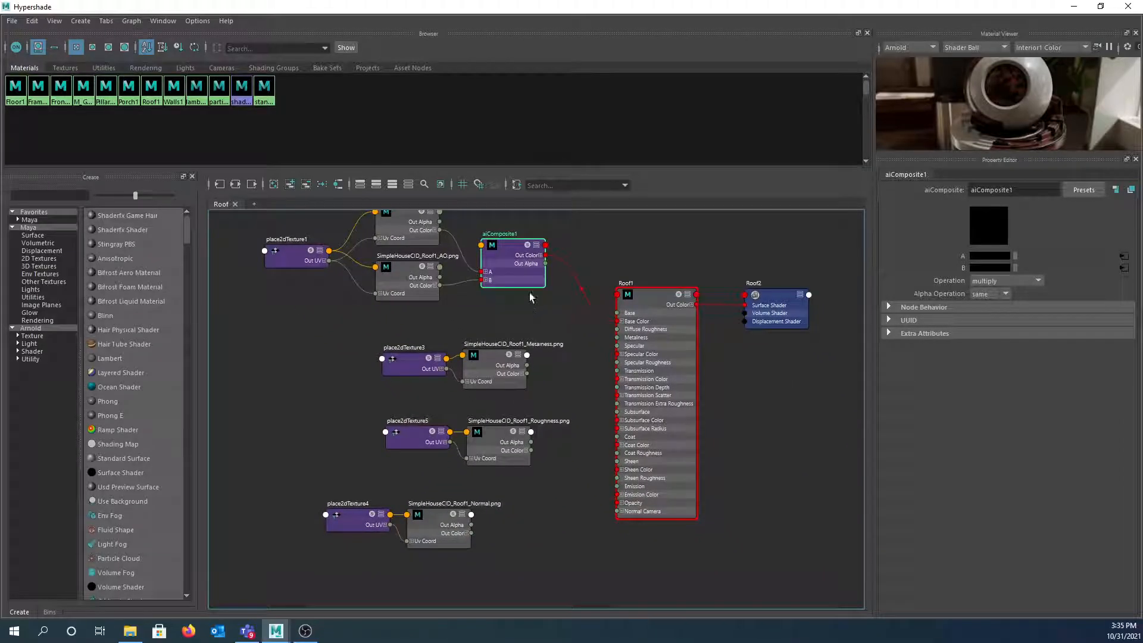
pyautogui.scroll(2, 529, 307)
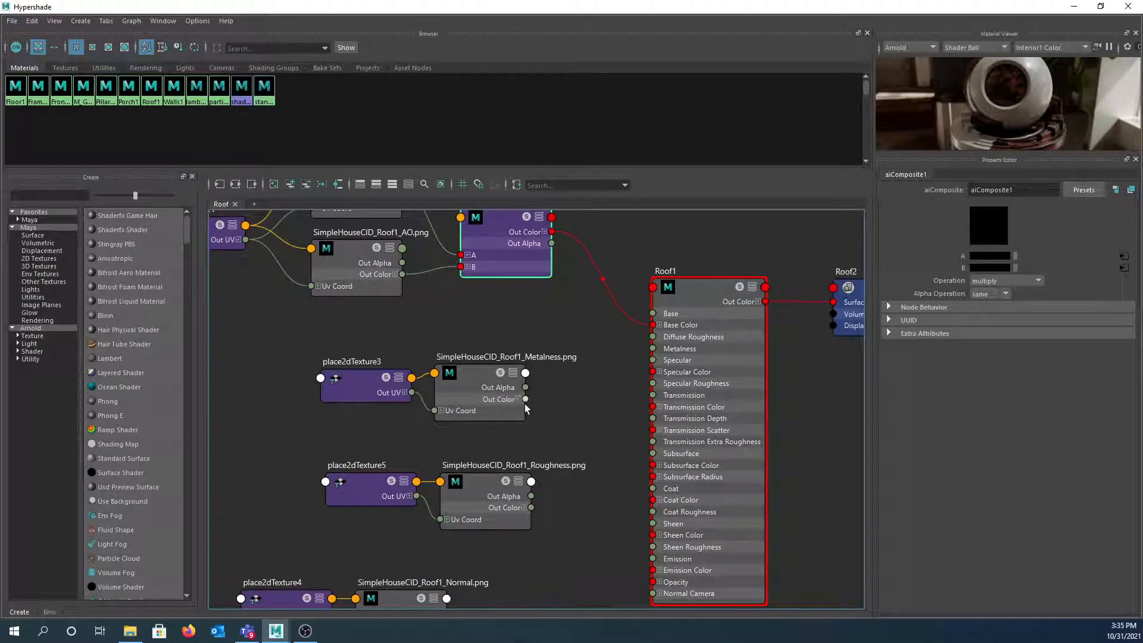
pyautogui.moveTo(525, 387); pyautogui.dragTo(653, 350)
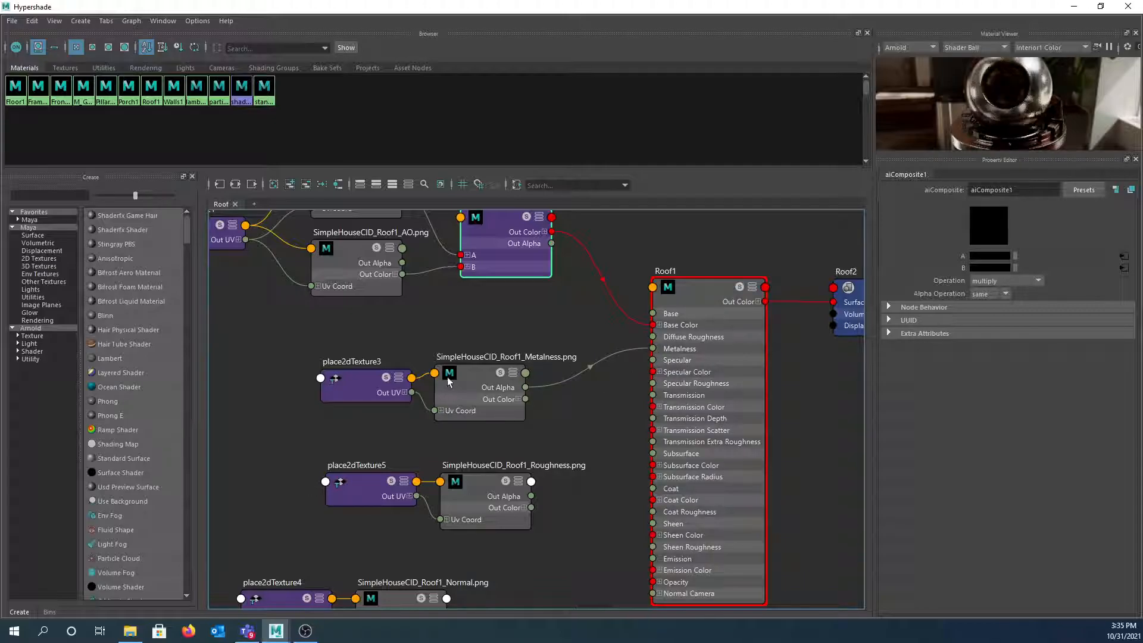
pyautogui.click(470, 371)
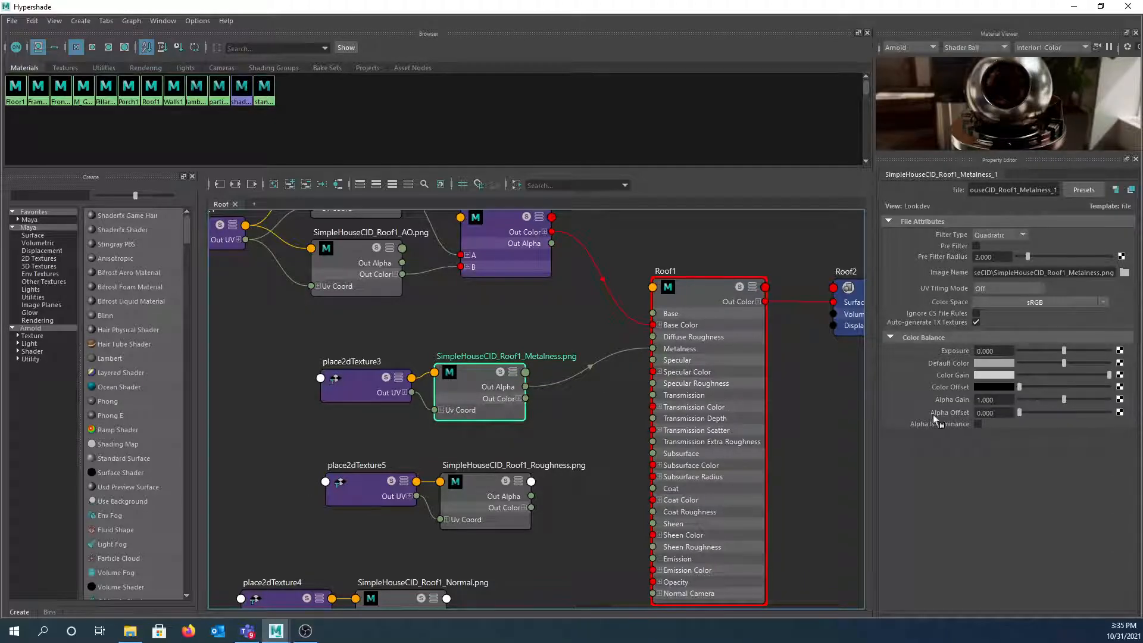
pyautogui.click(977, 423)
pyautogui.click(976, 312)
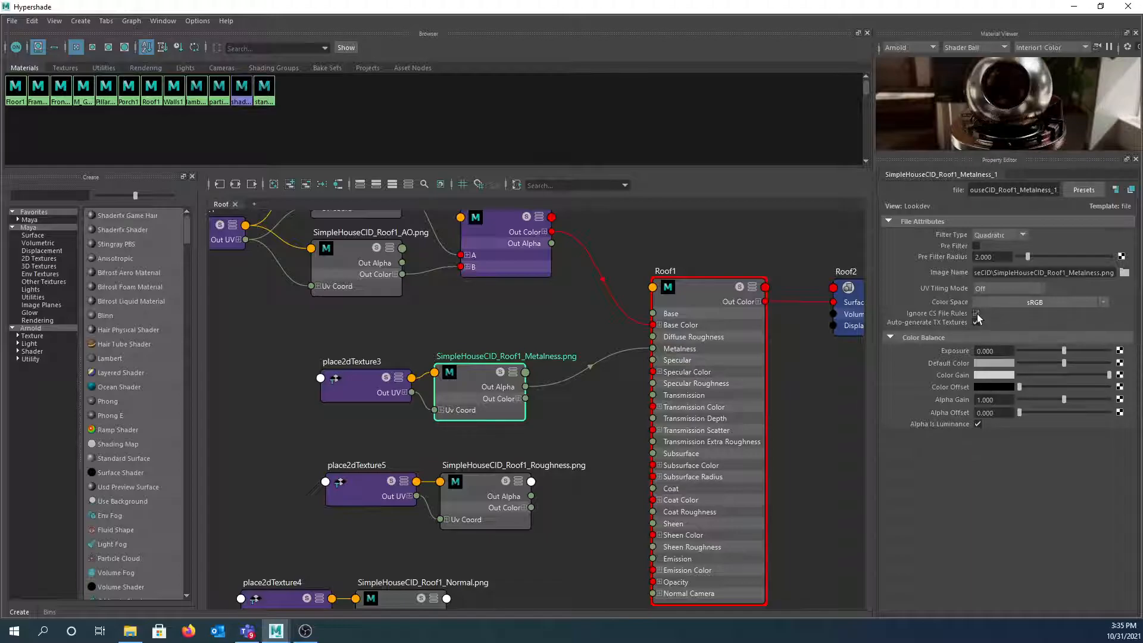
pyautogui.click(987, 303)
pyautogui.moveTo(1012, 334)
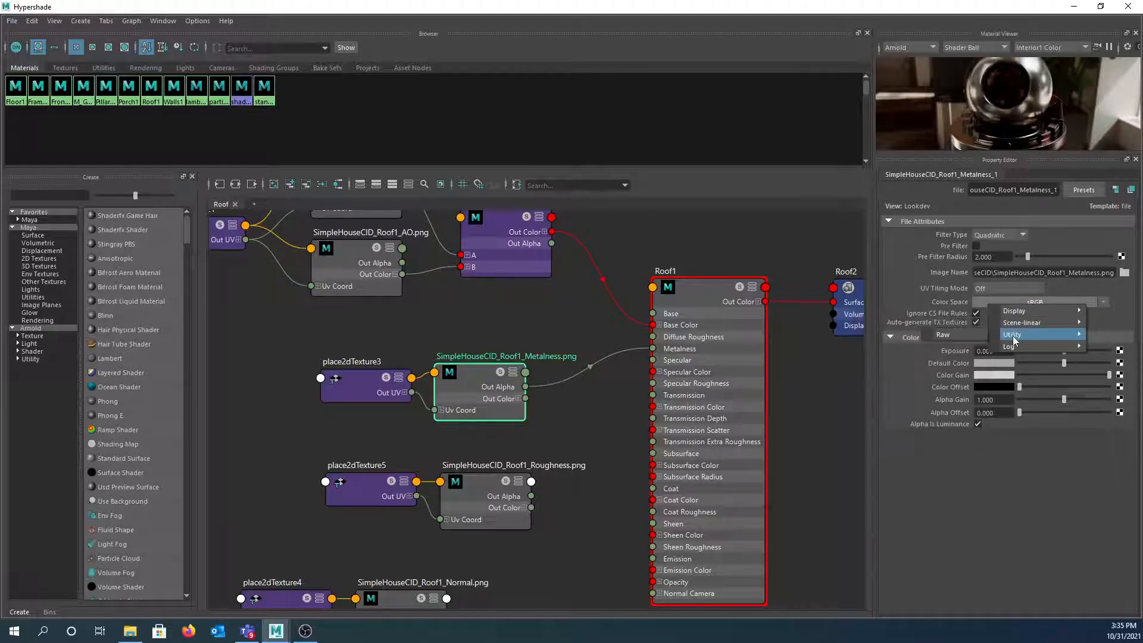
pyautogui.click(962, 337)
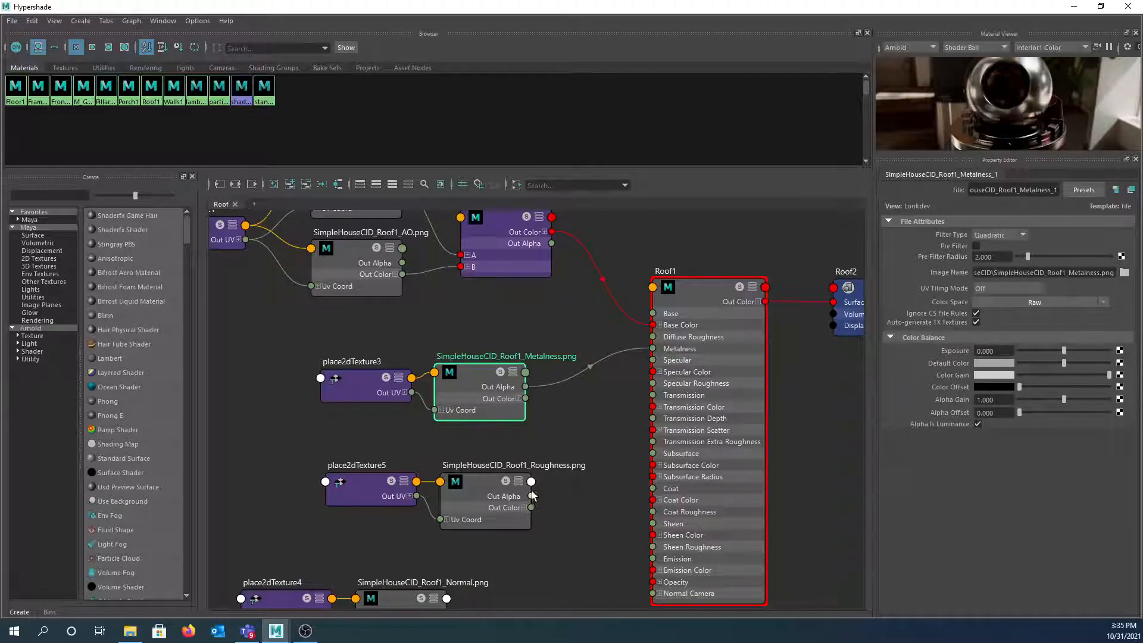
# - Connect the Roughness alpha to Roof1 Specular Roughness and make that texture Raw with alpha as luminance
pyautogui.moveTo(532, 497); pyautogui.dragTo(653, 383)
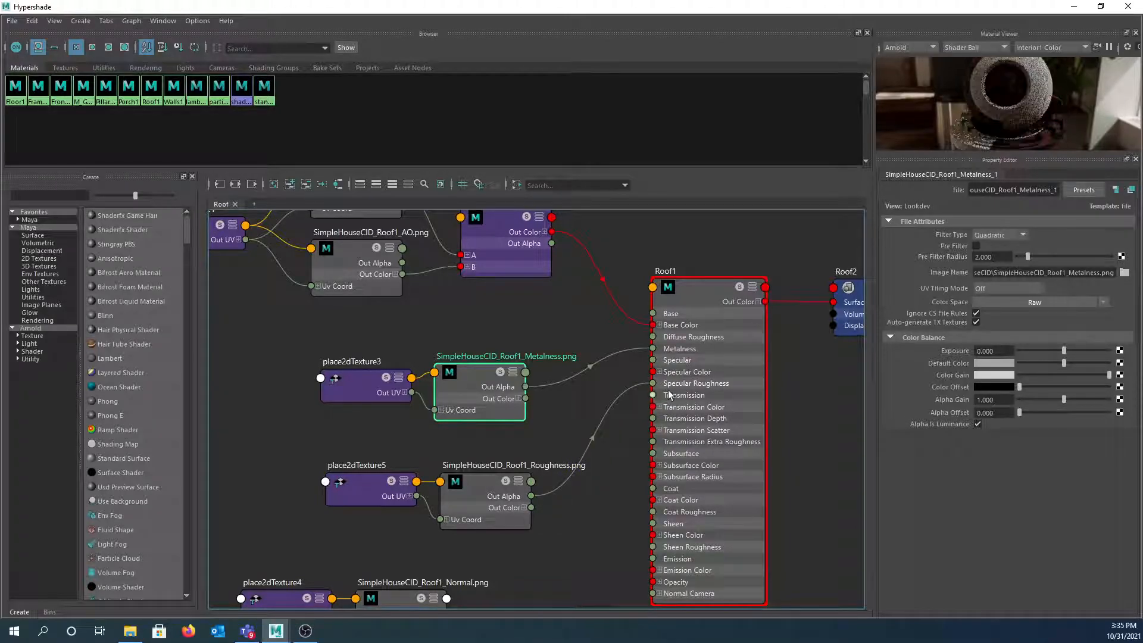
pyautogui.click(480, 491)
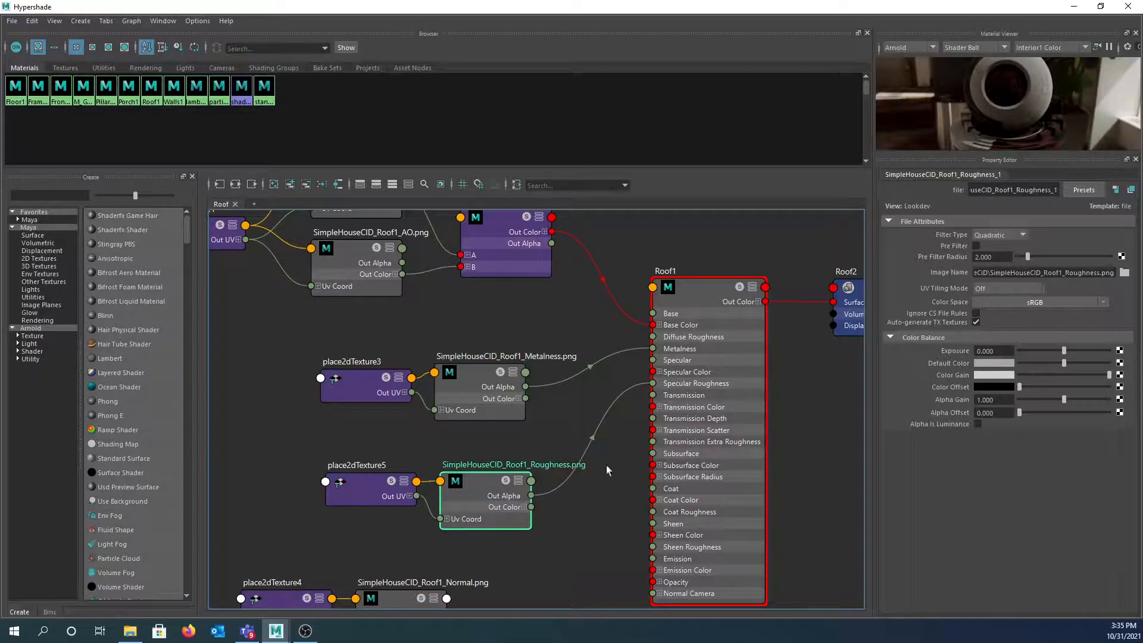
pyautogui.click(978, 424)
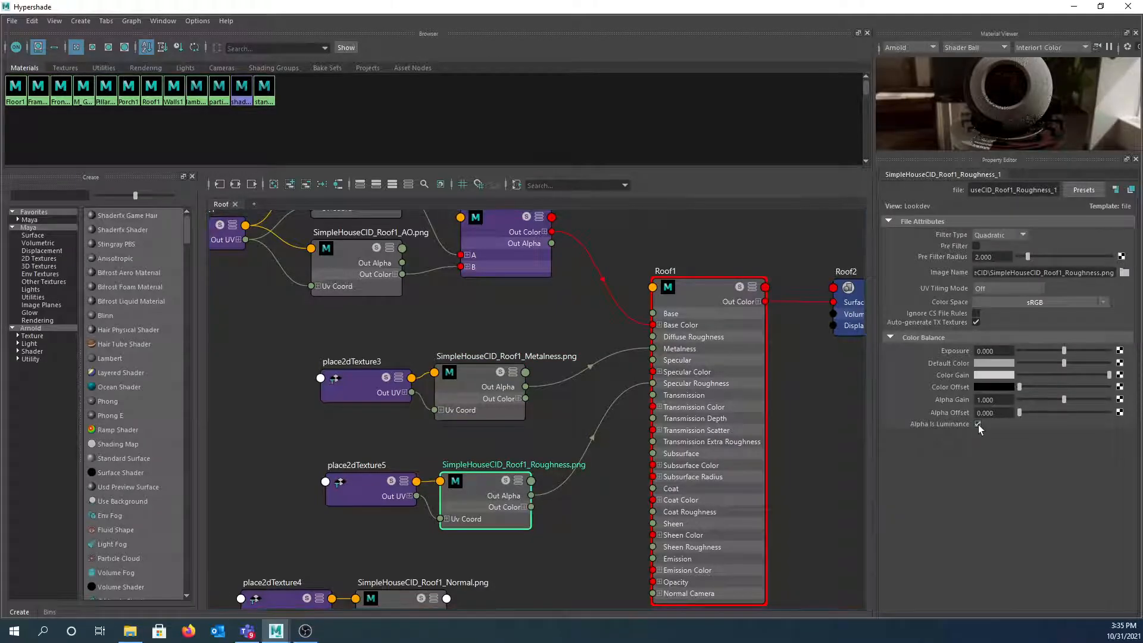
pyautogui.click(991, 304)
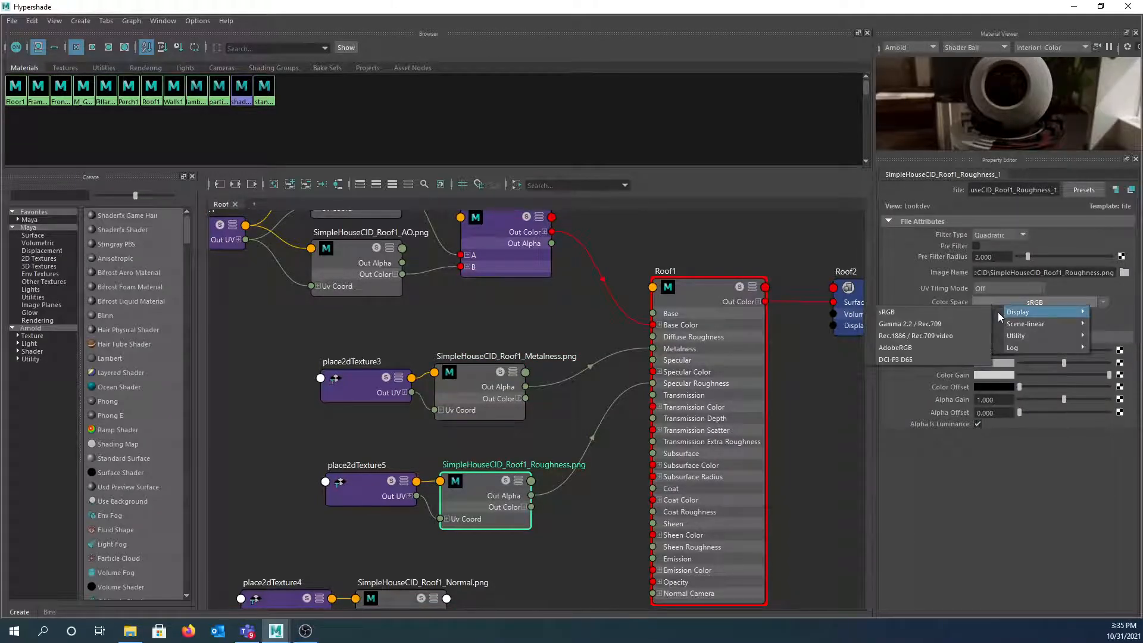
pyautogui.moveTo(1010, 337)
pyautogui.click(948, 336)
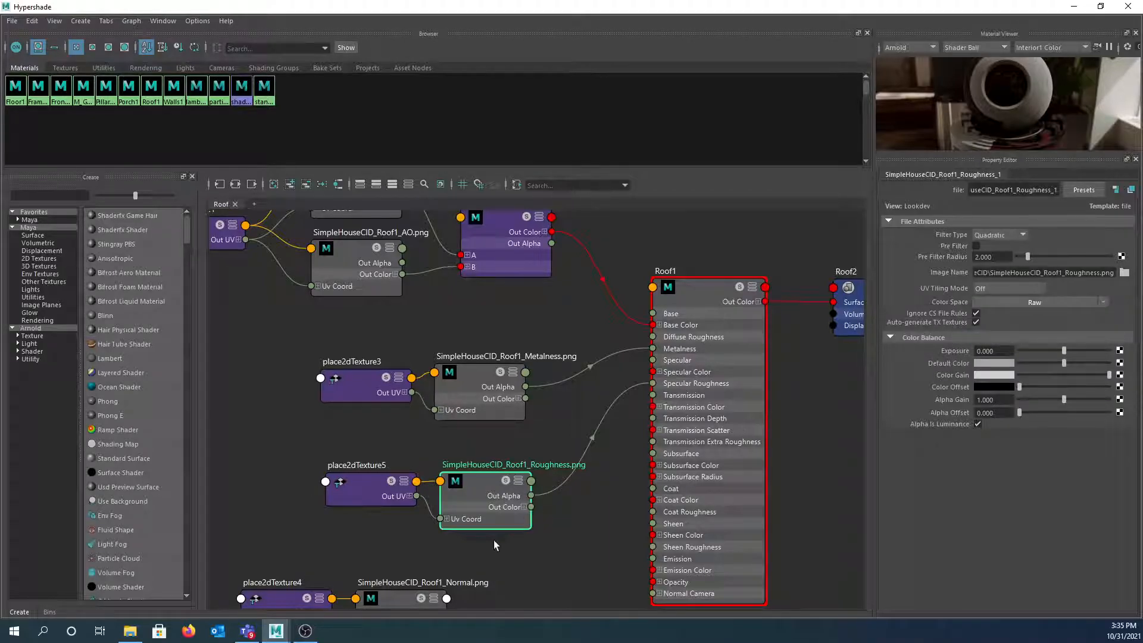
# - Create aiNormalMap1, feed it the normal texture, and connect it to Roof1's Normal Camera
pyautogui.keyDown('alt'); pyautogui.moveTo(560, 537); pyautogui.dragTo(545, 350, button='middle'); pyautogui.keyUp('alt')
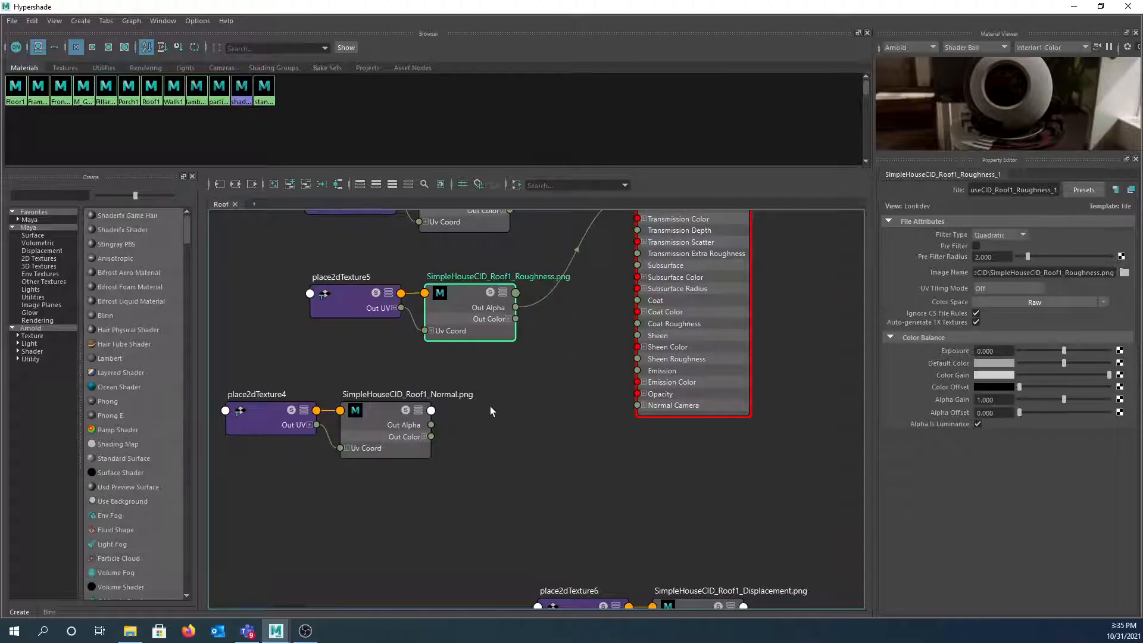
pyautogui.press('Tab')
pyautogui.write('nor')
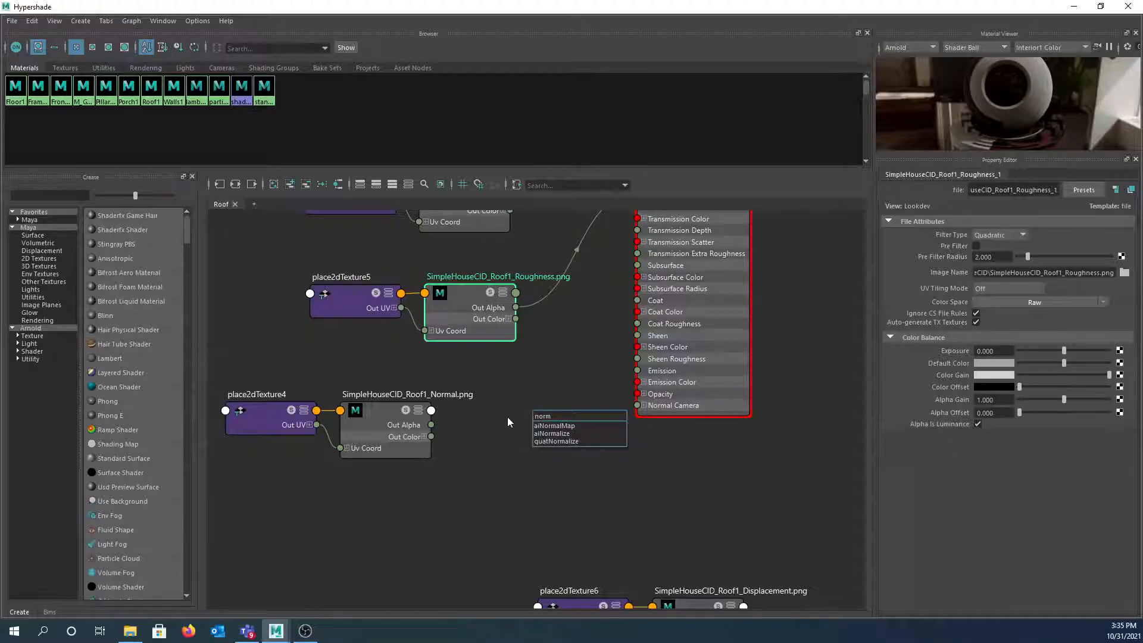
pyautogui.click(556, 427)
pyautogui.moveTo(565, 423); pyautogui.dragTo(519, 409)
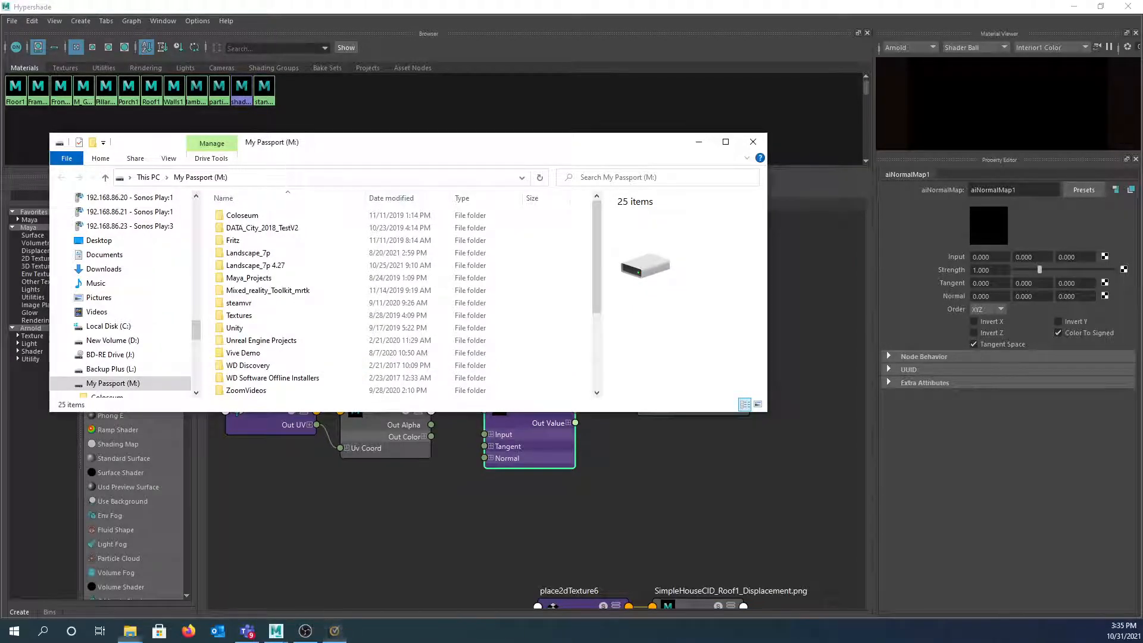
pyautogui.click(753, 142)
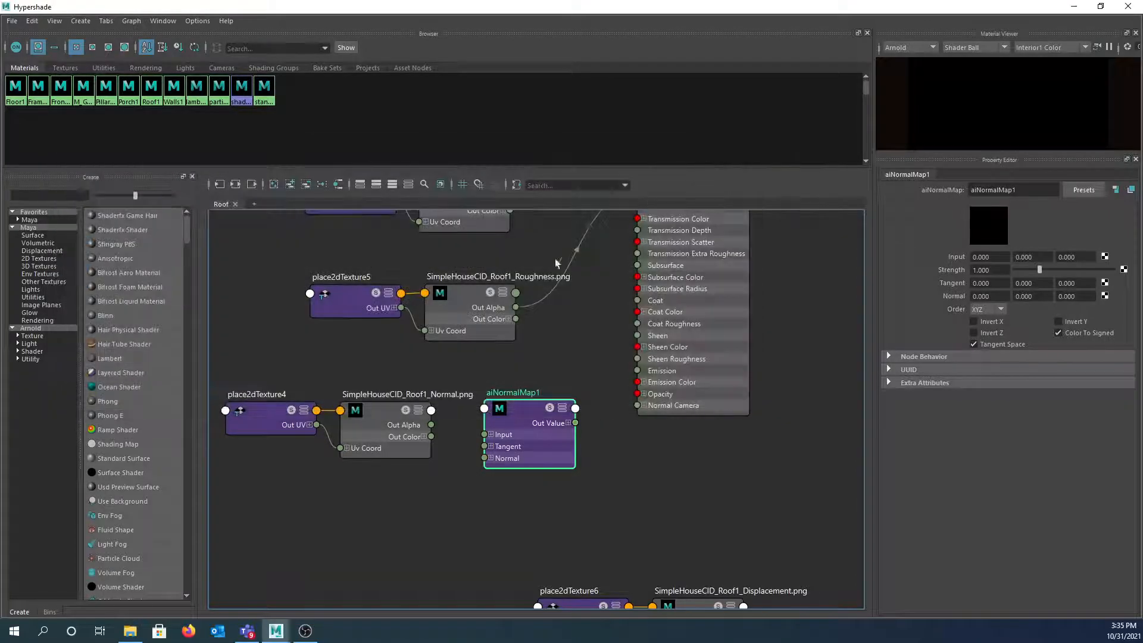
pyautogui.moveTo(432, 425); pyautogui.dragTo(484, 435)
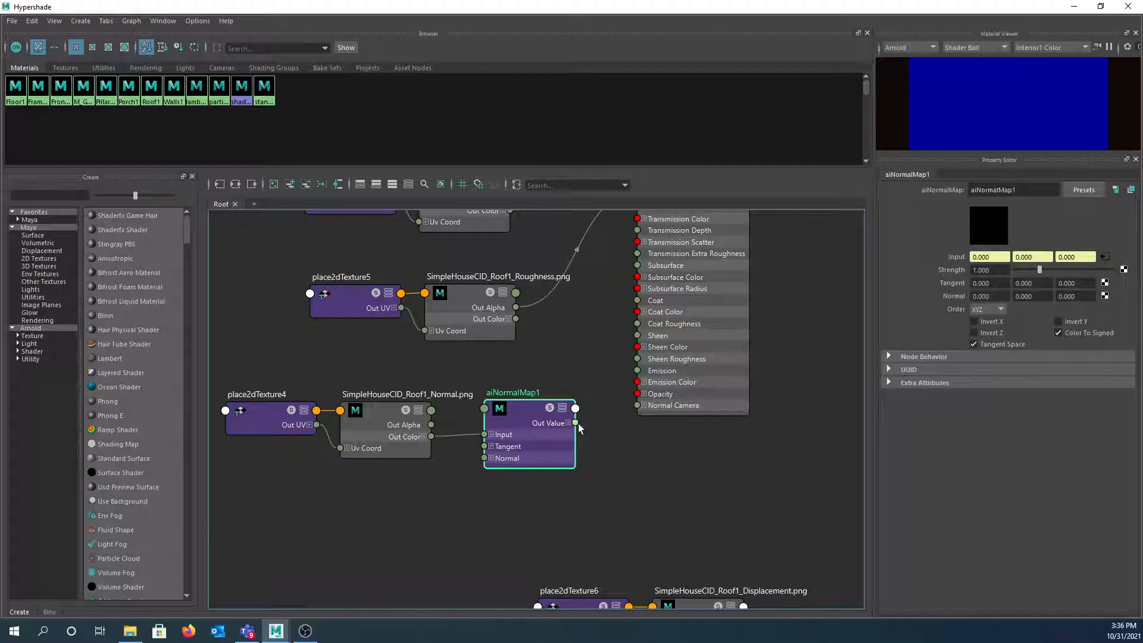
pyautogui.moveTo(576, 422); pyautogui.dragTo(638, 405)
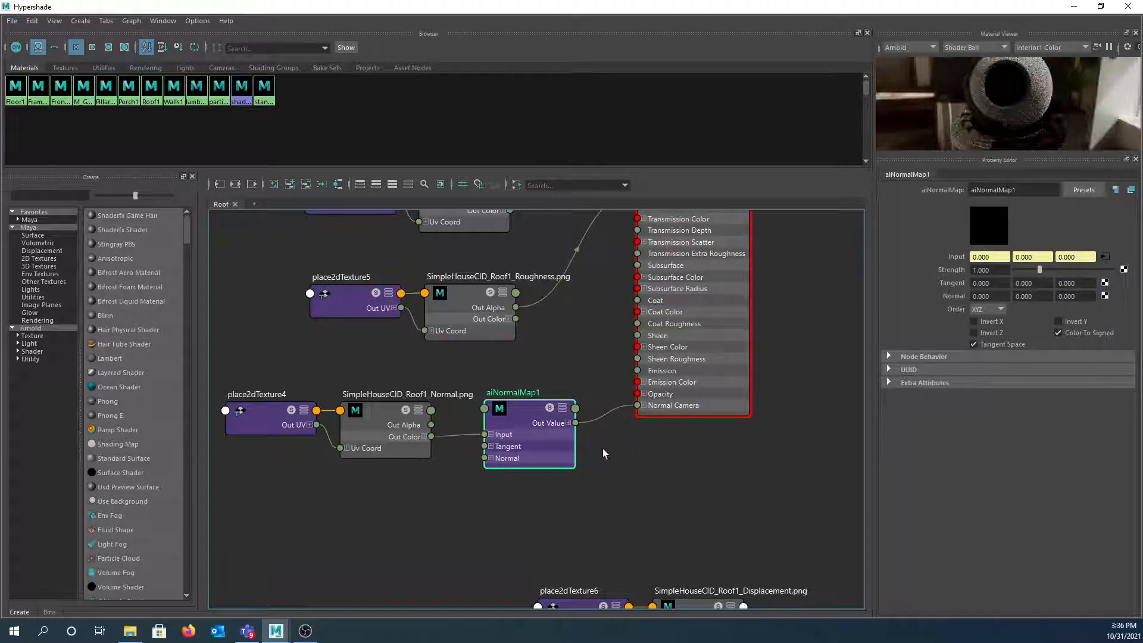
# - Set the normal texture to Alpha Is Luminance and Raw colour space
pyautogui.click(377, 417)
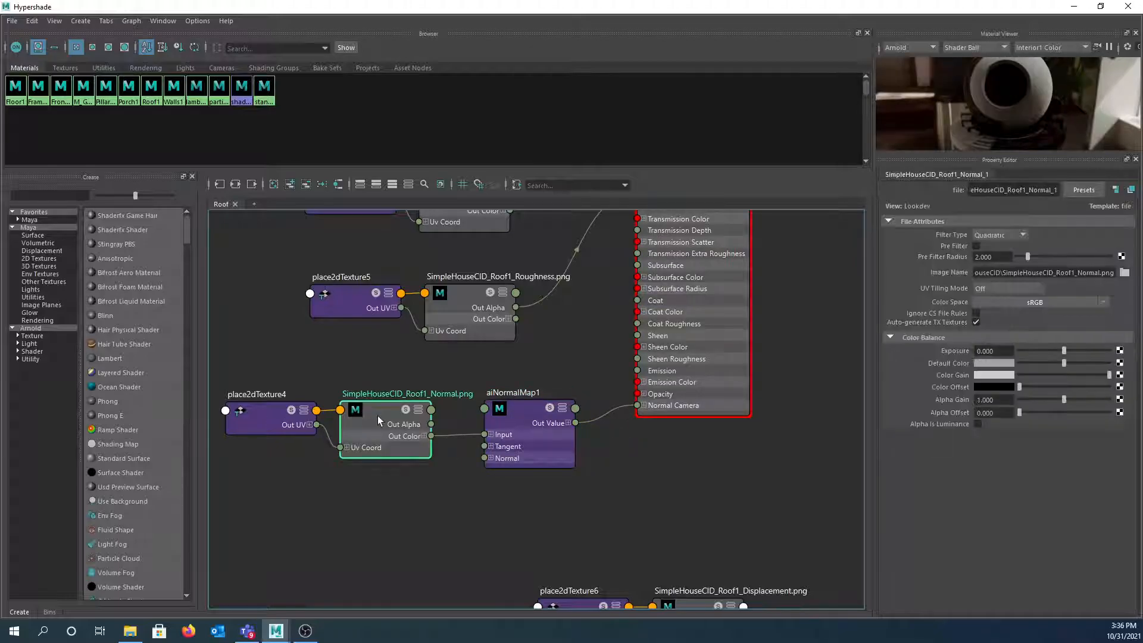
pyautogui.moveTo(378, 412); pyautogui.dragTo(389, 421)
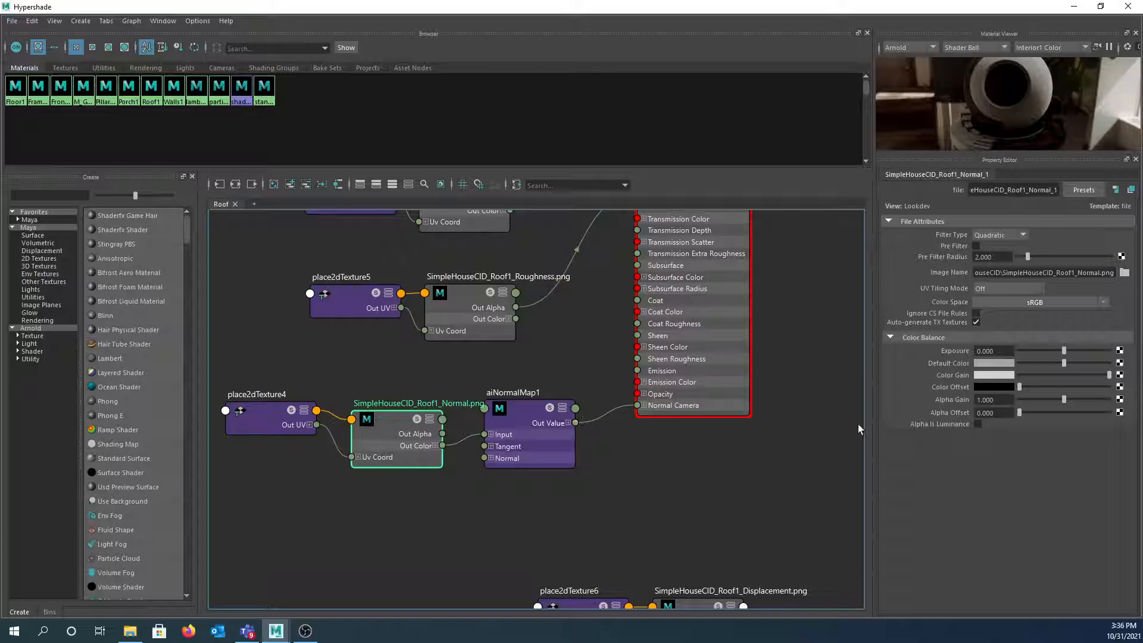
pyautogui.click(977, 424)
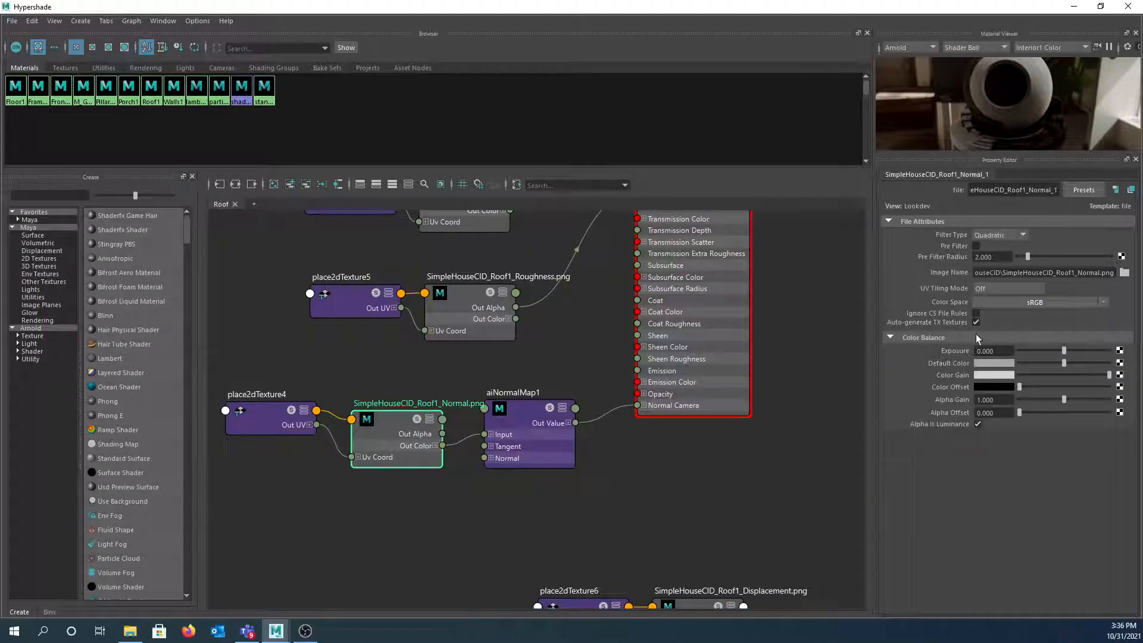
pyautogui.click(995, 302)
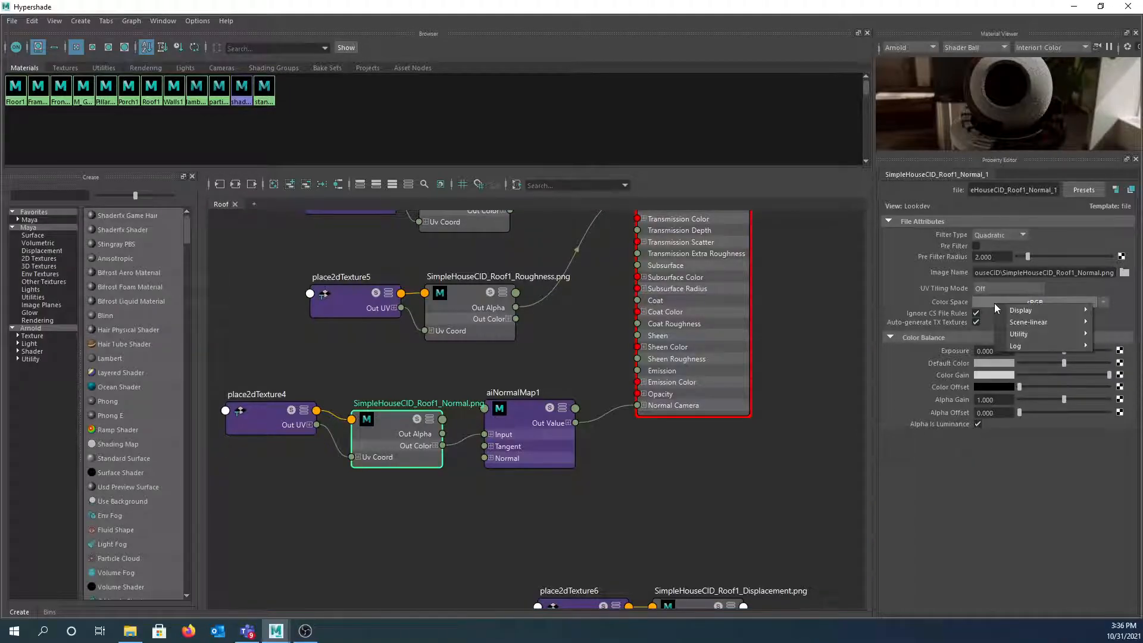
pyautogui.moveTo(1023, 312)
pyautogui.moveTo(1018, 334)
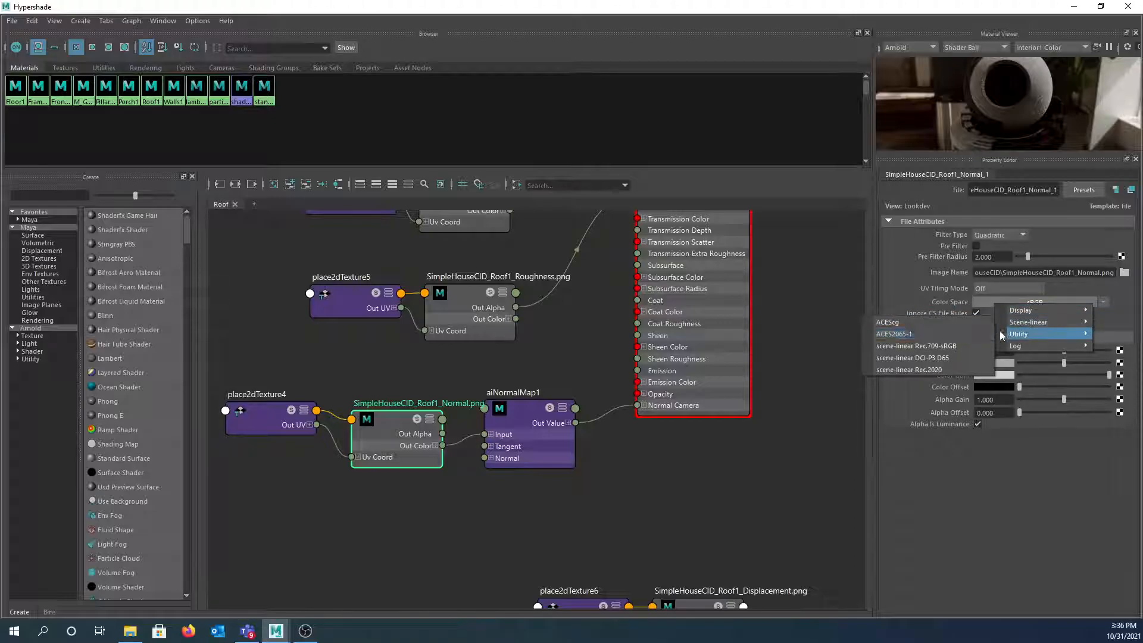
pyautogui.click(970, 333)
# - Rearrange the graph, moving the Roof2 shading group and the displacement texture nodes into view
pyautogui.scroll(-2, 599, 469)
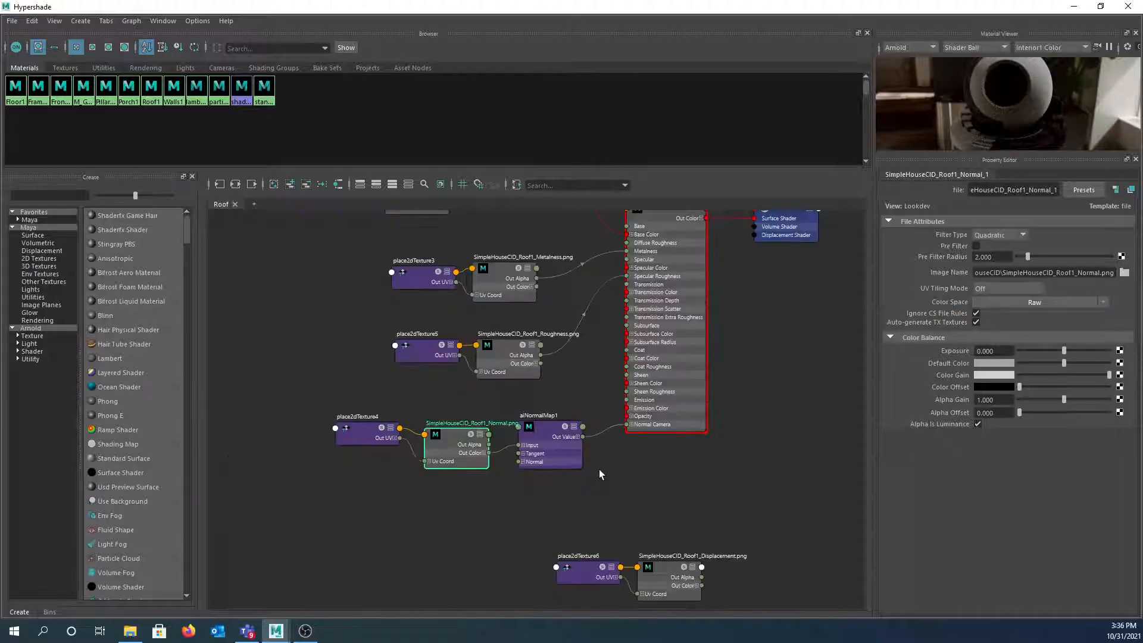
pyautogui.moveTo(602, 483); pyautogui.dragTo(613, 470, button='right')
pyautogui.keyDown('alt'); pyautogui.moveTo(613, 469); pyautogui.dragTo(494, 500, button='middle'); pyautogui.keyUp('alt')
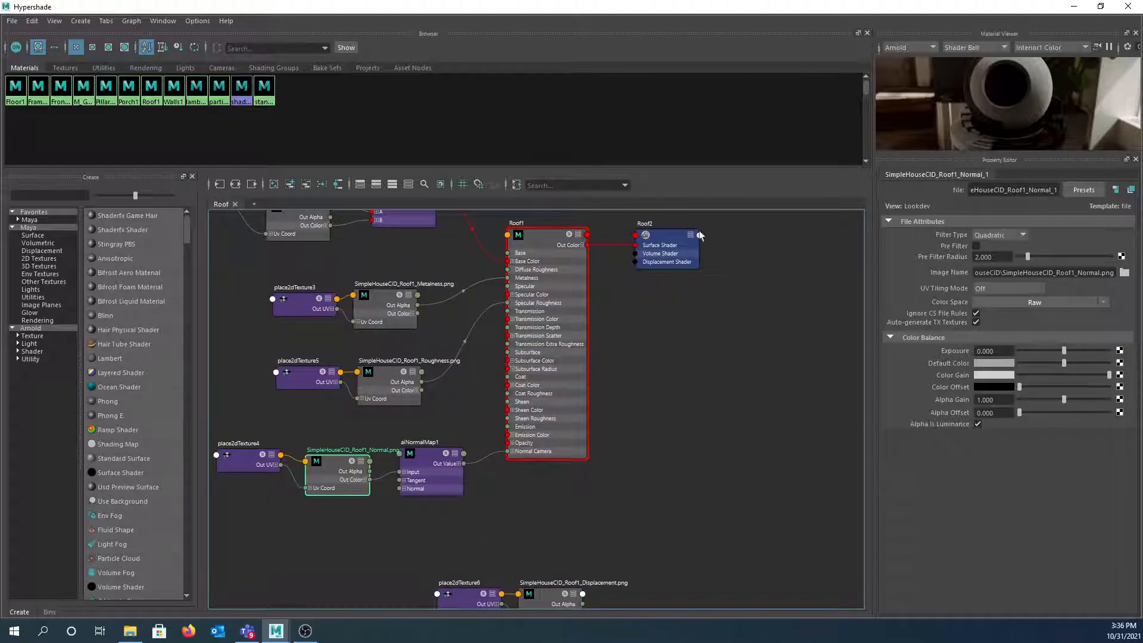
pyautogui.moveTo(666, 237); pyautogui.dragTo(731, 375)
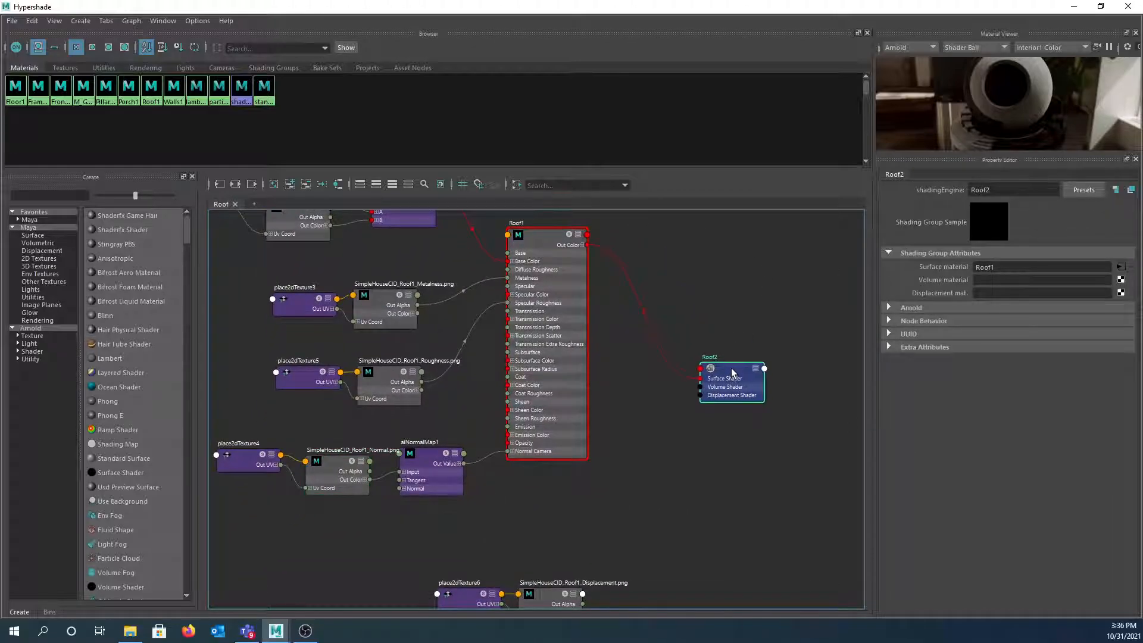
pyautogui.keyDown('alt'); pyautogui.moveTo(615, 477); pyautogui.dragTo(619, 360, button='middle'); pyautogui.keyUp('alt')
pyautogui.moveTo(356, 521); pyautogui.dragTo(512, 434)
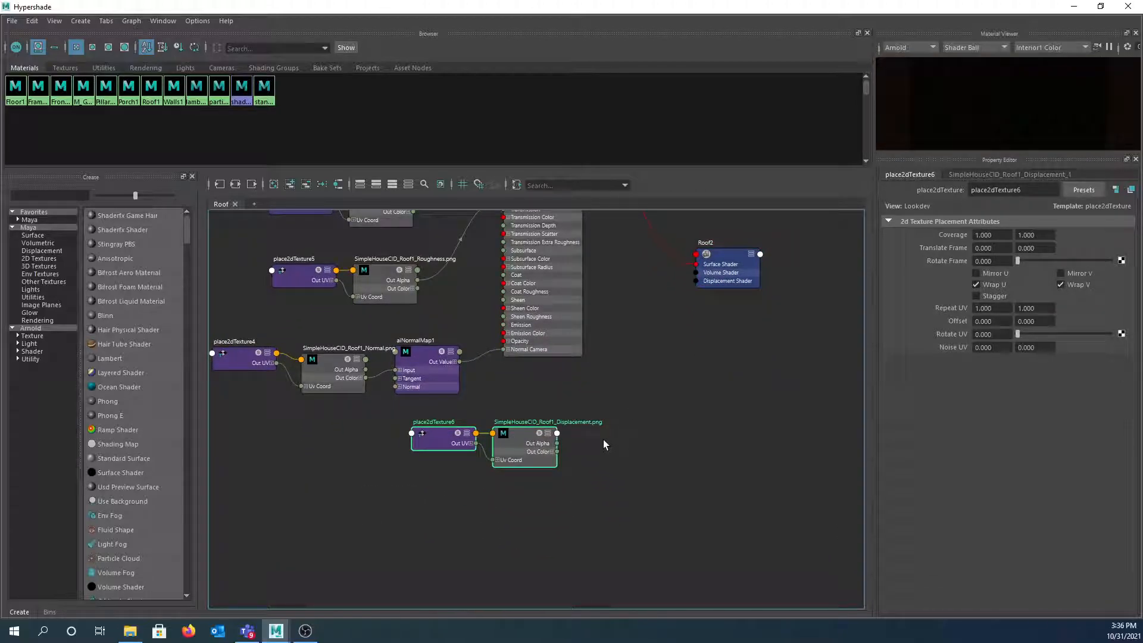
# - Create displacementShader1 without its SG node, feed it the displacement alpha, and connect it to Roof2
pyautogui.keyDown('alt'); pyautogui.moveTo(628, 416); pyautogui.dragTo(553, 432, button='middle'); pyautogui.keyUp('alt')
pyautogui.click(557, 426)
pyautogui.press('Tab')
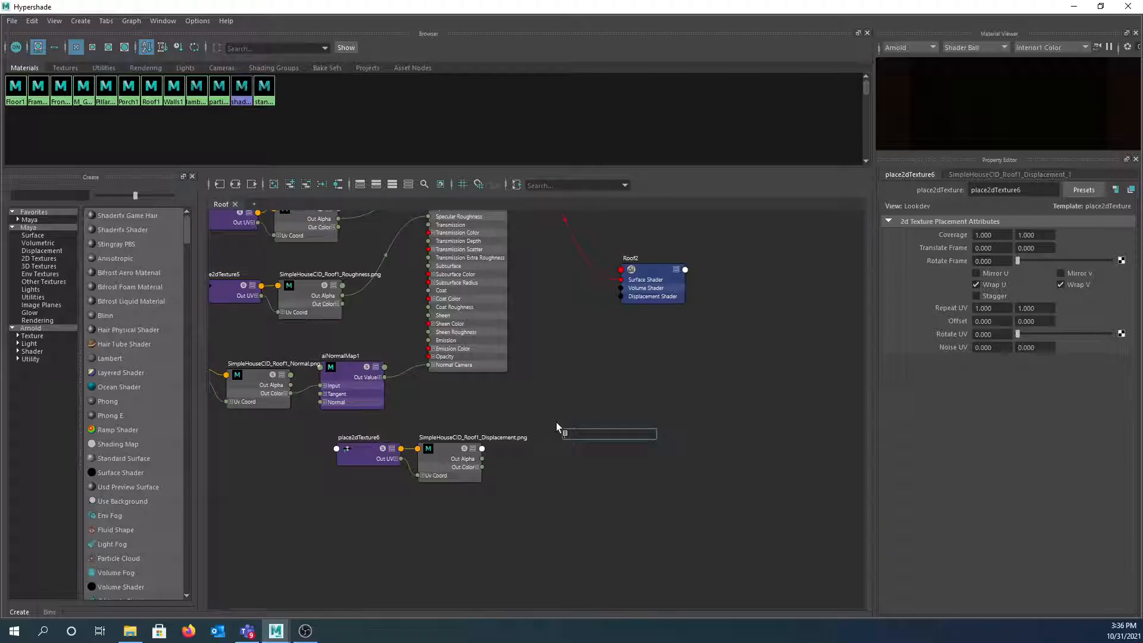
pyautogui.write('dis')
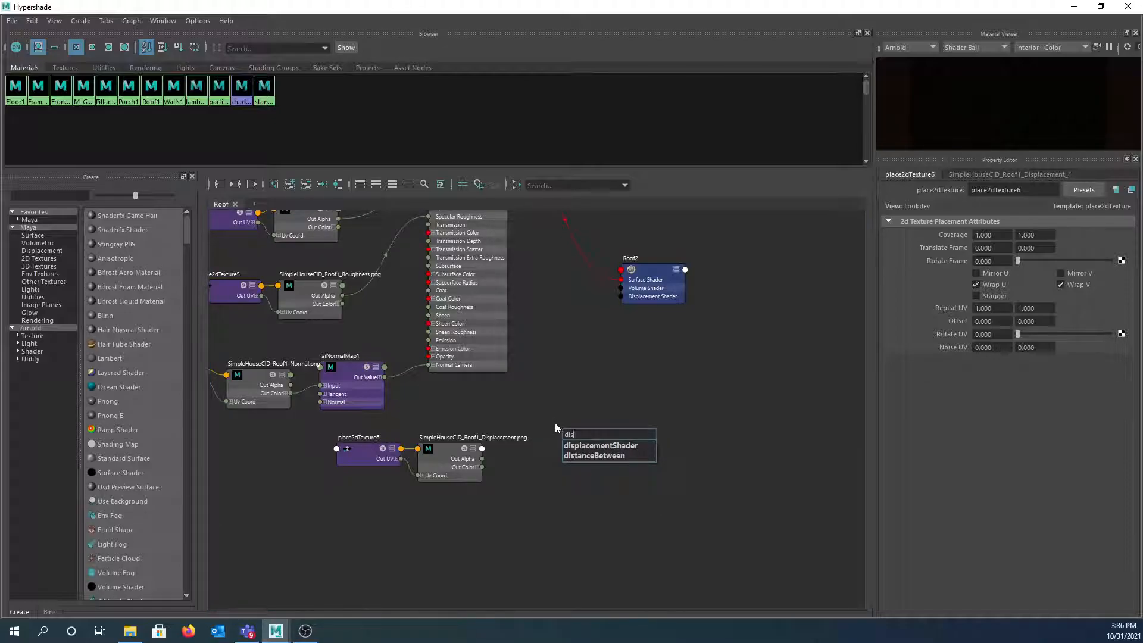
pyautogui.click(586, 448)
pyautogui.moveTo(657, 403); pyautogui.dragTo(709, 509)
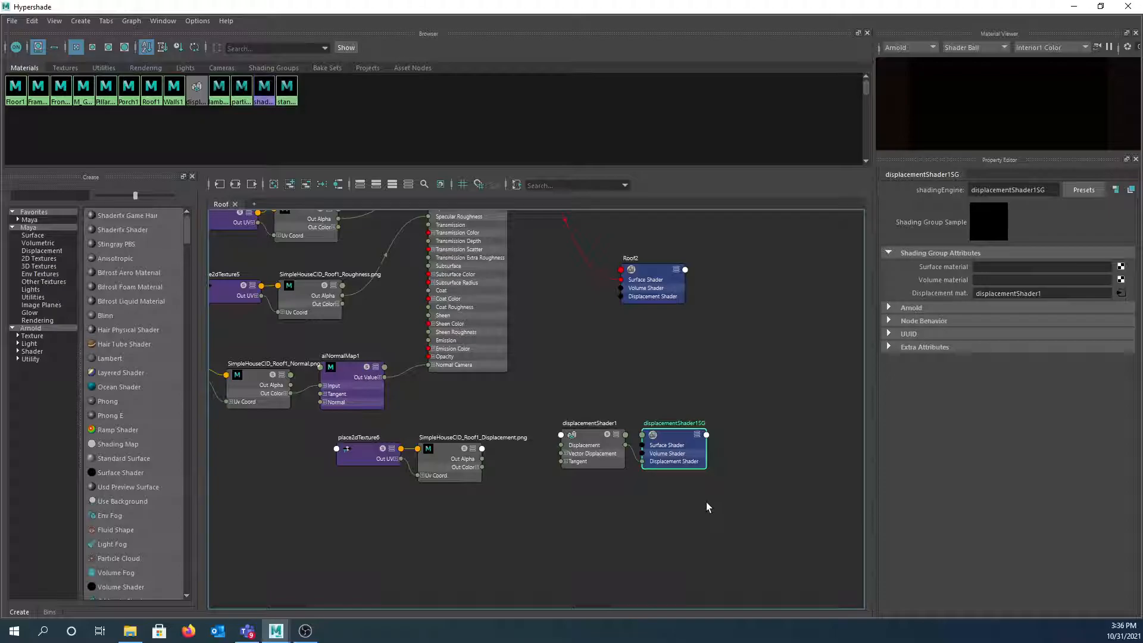
pyautogui.press('Delete')
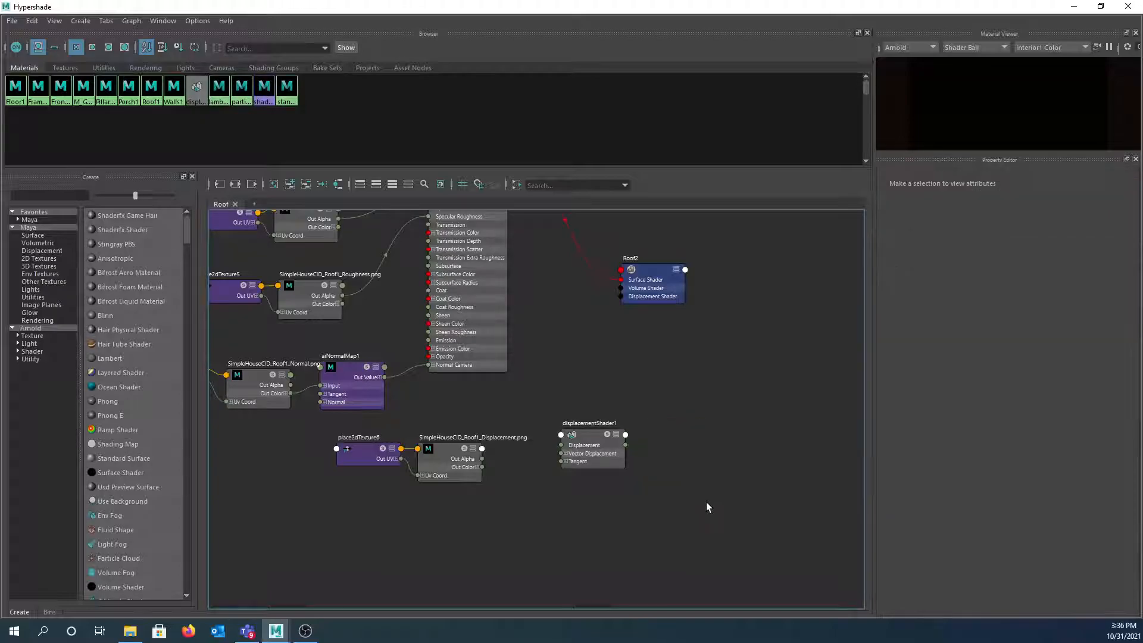
pyautogui.moveTo(591, 433); pyautogui.dragTo(551, 443)
pyautogui.moveTo(483, 458); pyautogui.dragTo(521, 450)
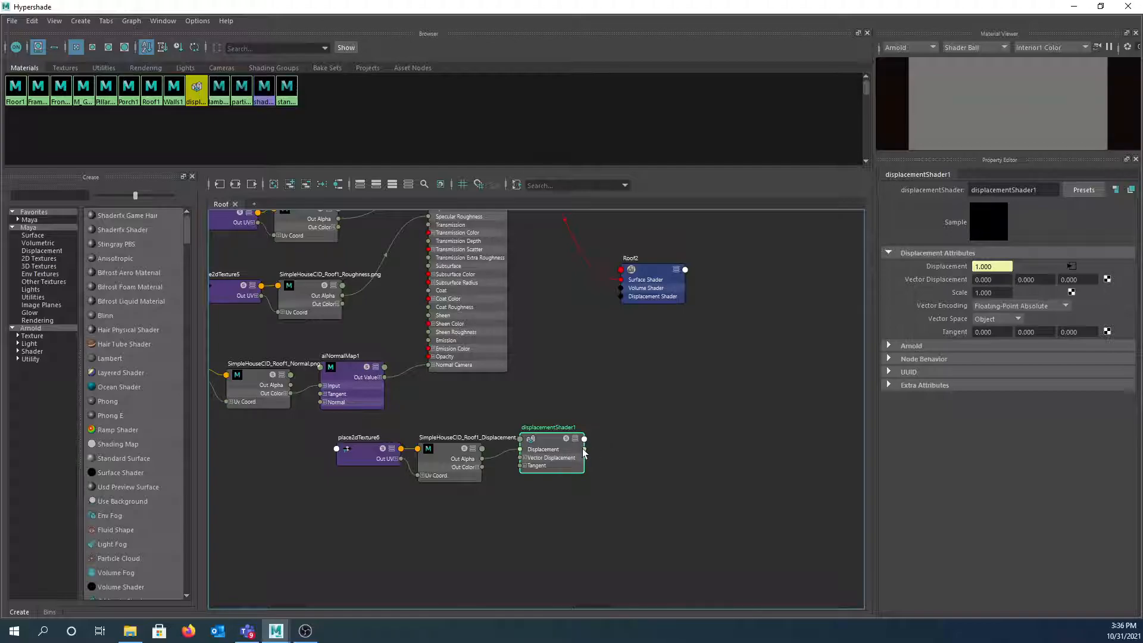
pyautogui.moveTo(586, 450); pyautogui.dragTo(621, 296)
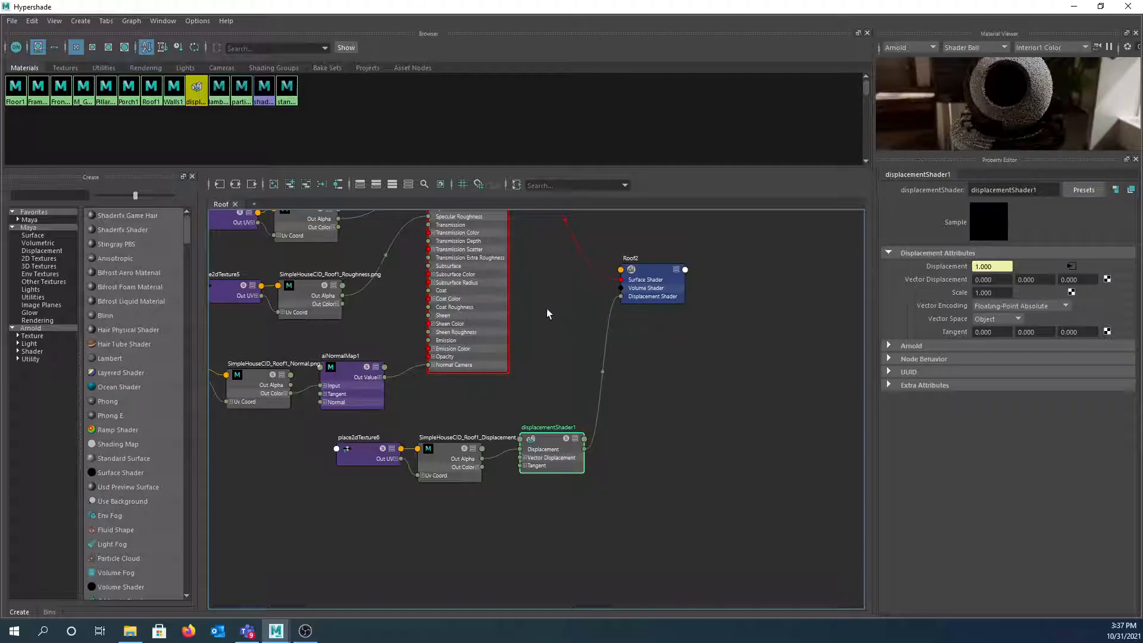
# - Set the displacement texture to Alpha Is Luminance, Ignore CS File Rules and Raw colour space
pyautogui.click(454, 454)
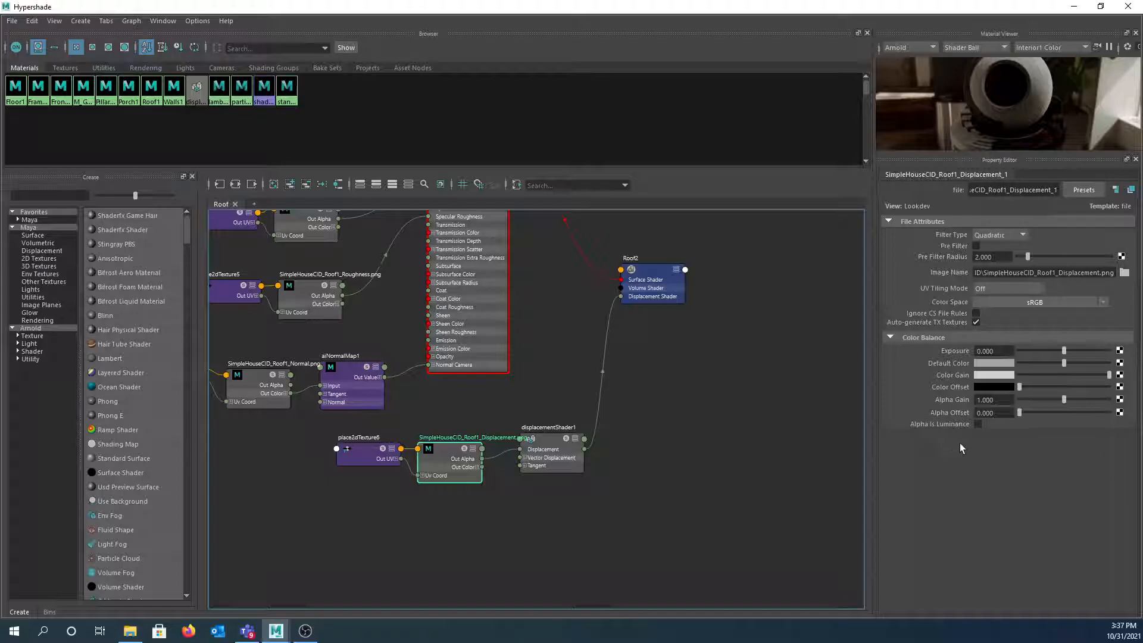
pyautogui.click(978, 424)
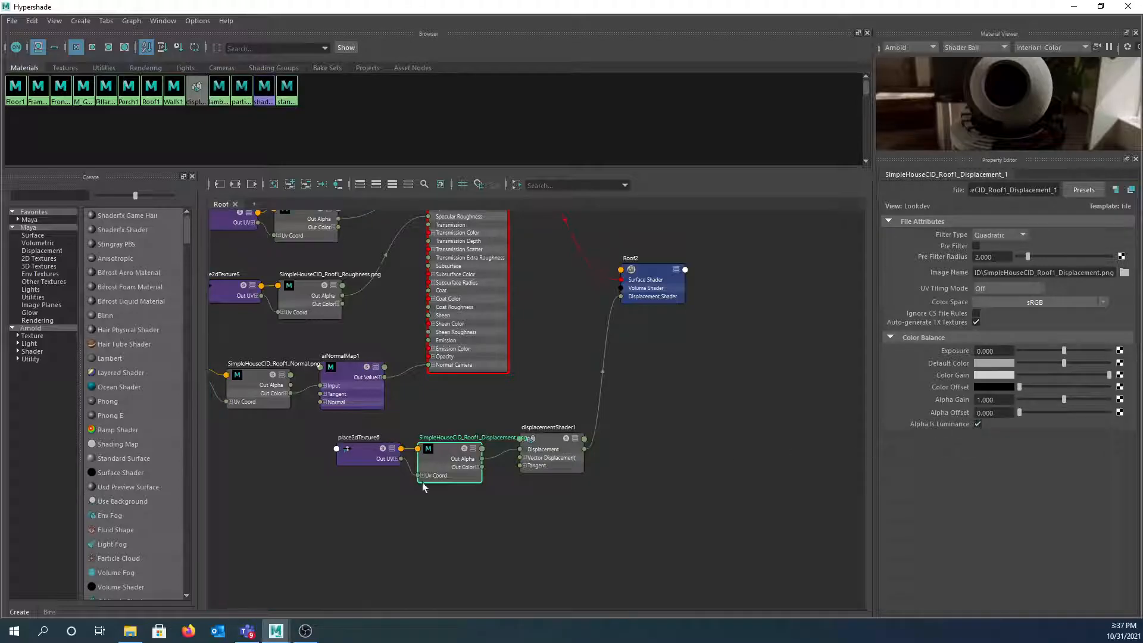
pyautogui.click(976, 314)
pyautogui.click(1001, 303)
pyautogui.moveTo(1028, 313)
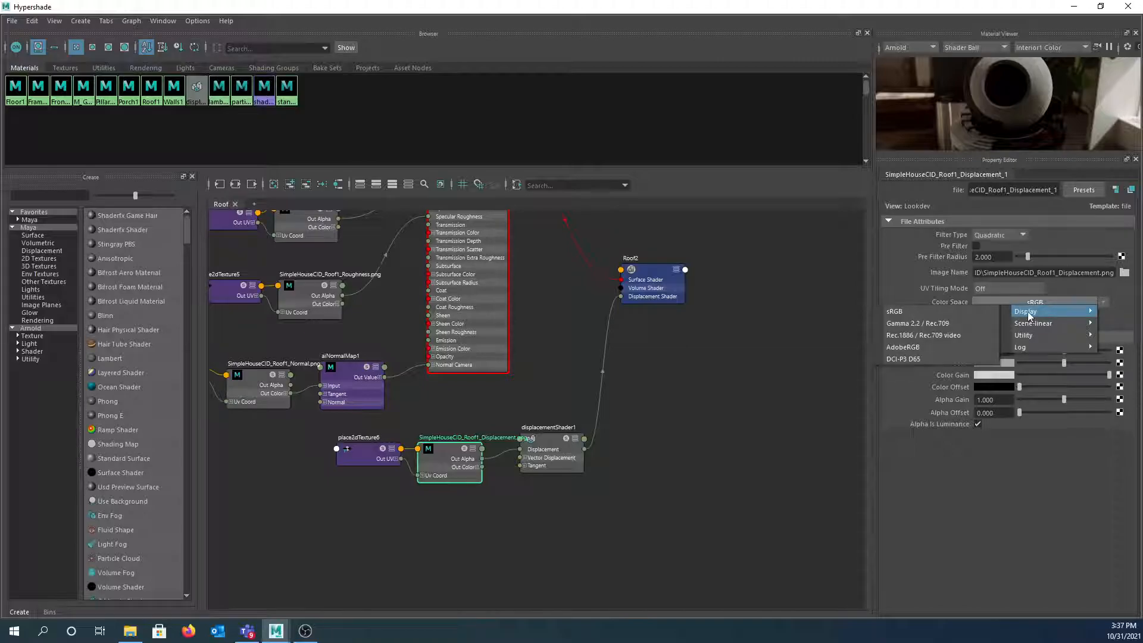
pyautogui.moveTo(1024, 335)
pyautogui.click(961, 338)
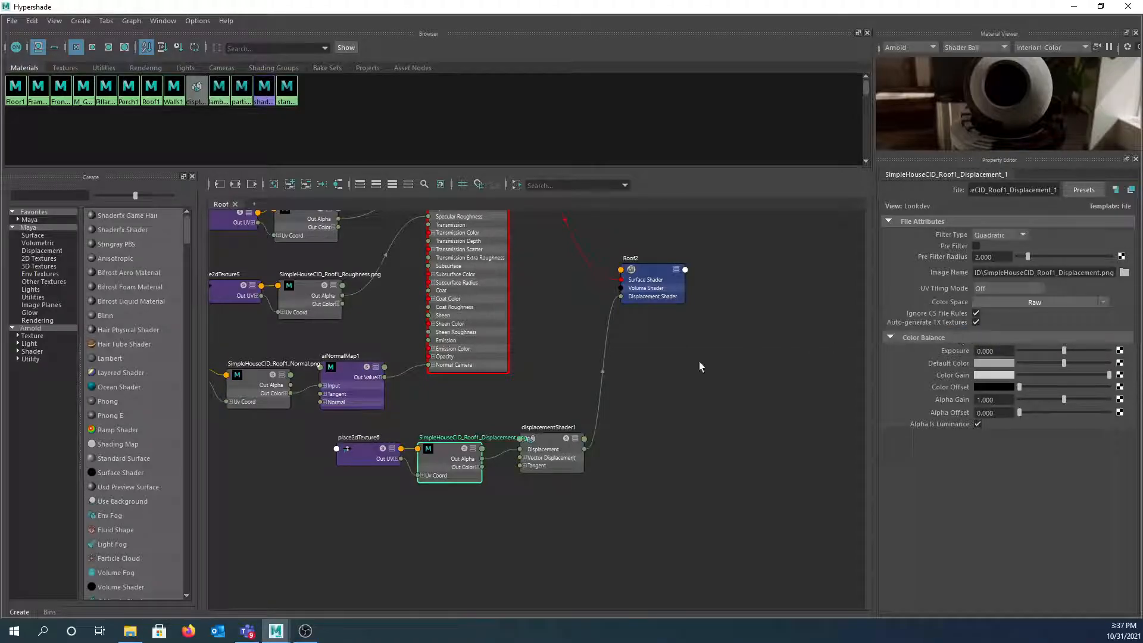
# - Frame the whole Roof1 network and shrink the Hypershade to show Maya's main window
pyautogui.scroll(-2, 502, 331)
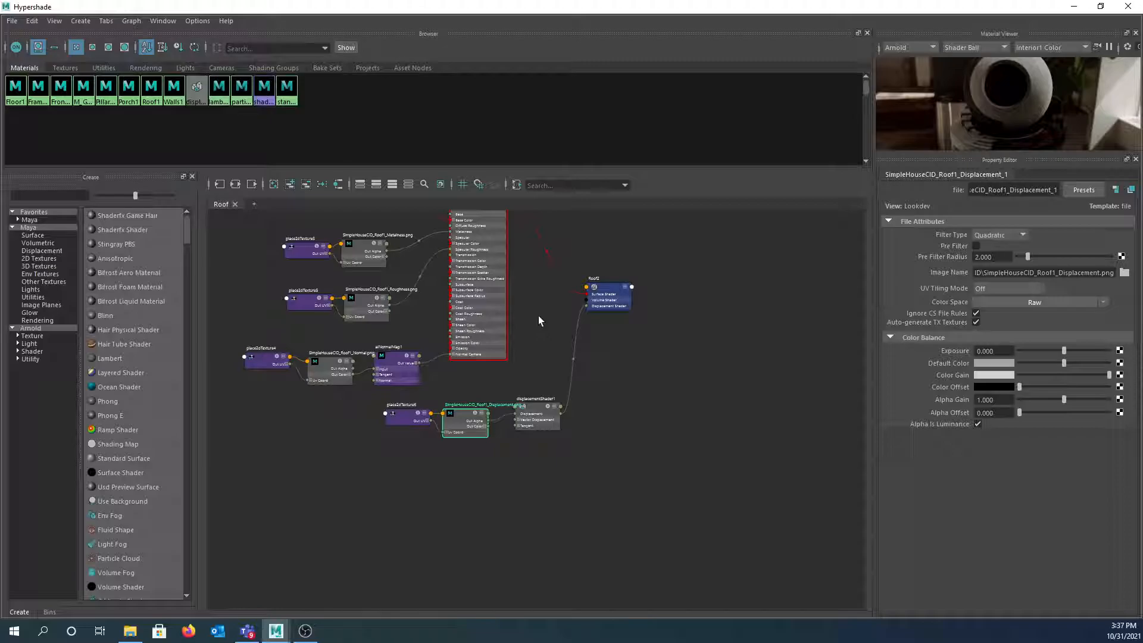
pyautogui.keyDown('alt'); pyautogui.moveTo(542, 306); pyautogui.dragTo(576, 408, button='middle'); pyautogui.keyUp('alt')
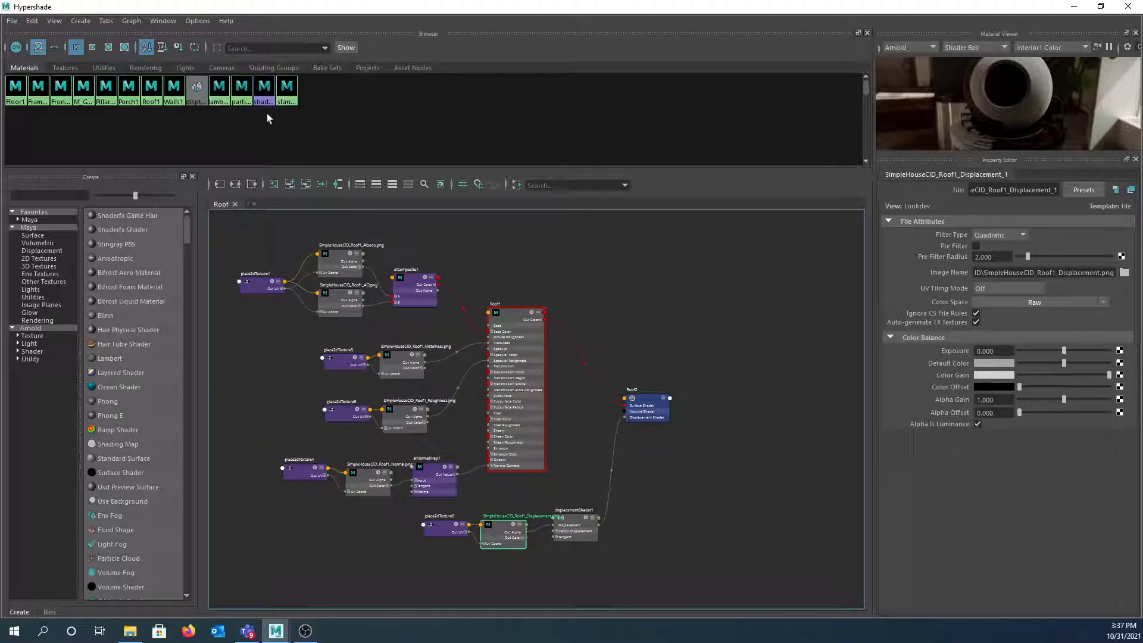
pyautogui.moveTo(331, 8); pyautogui.dragTo(391, 152)
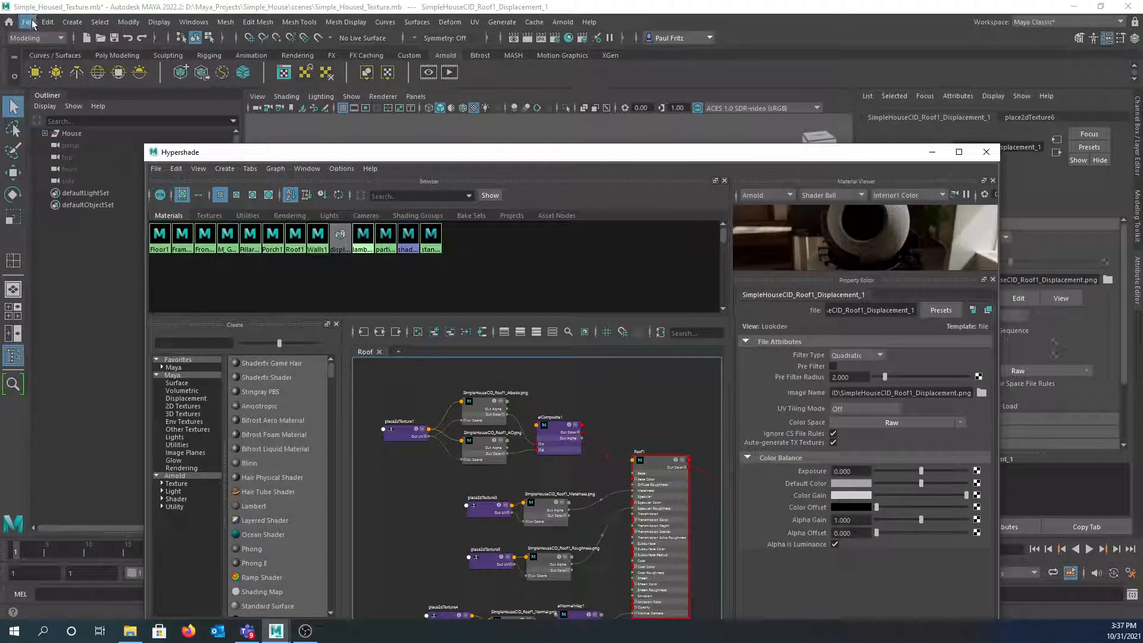
# - Save the scene, add an Arnold Physical Sky, and render the house in Arnold RenderView
pyautogui.click(27, 22)
pyautogui.click(42, 69)
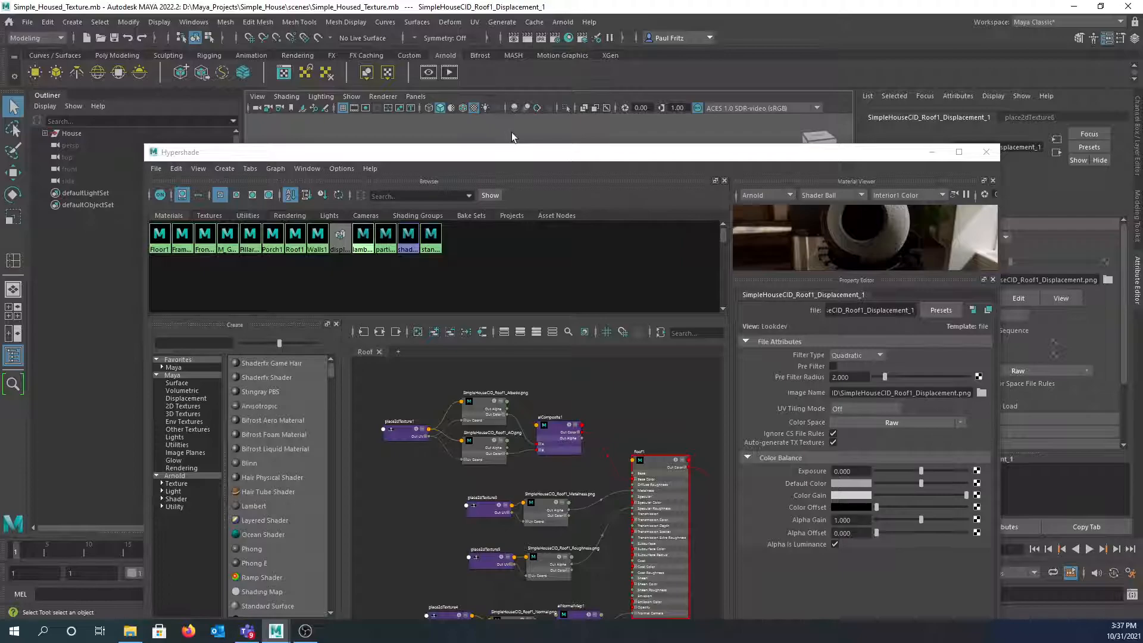
pyautogui.click(932, 155)
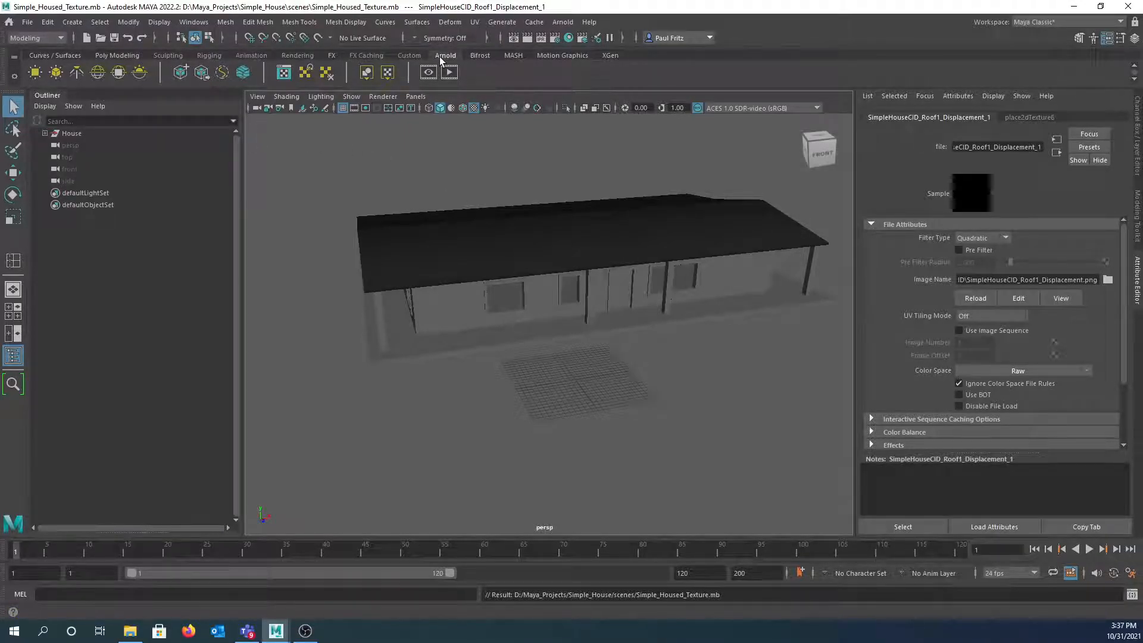
pyautogui.click(138, 76)
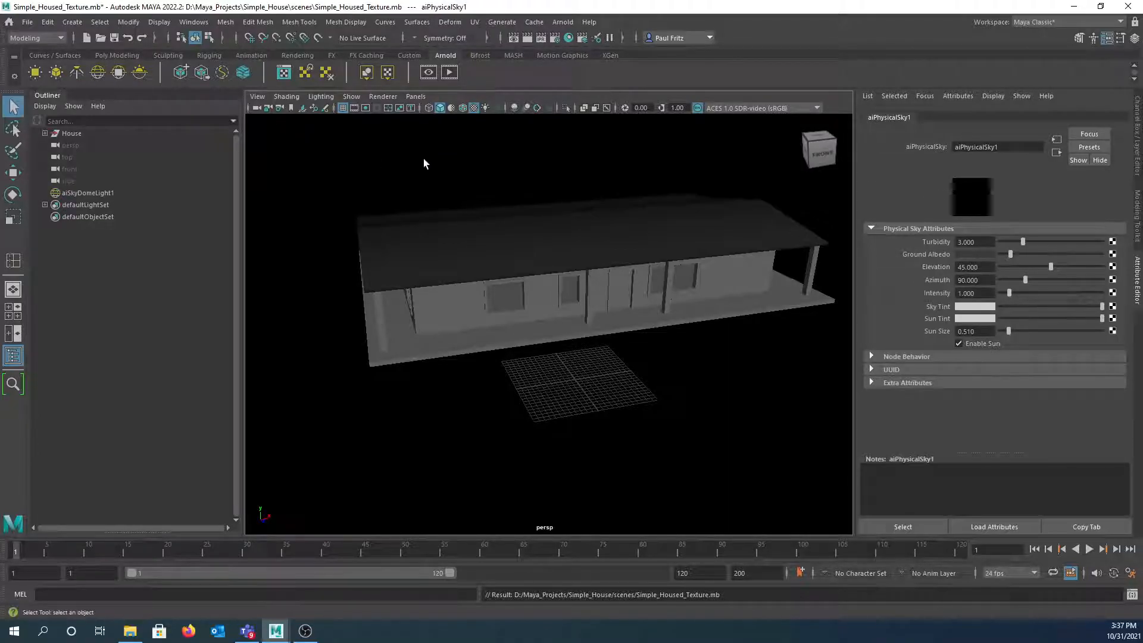
pyautogui.click(449, 73)
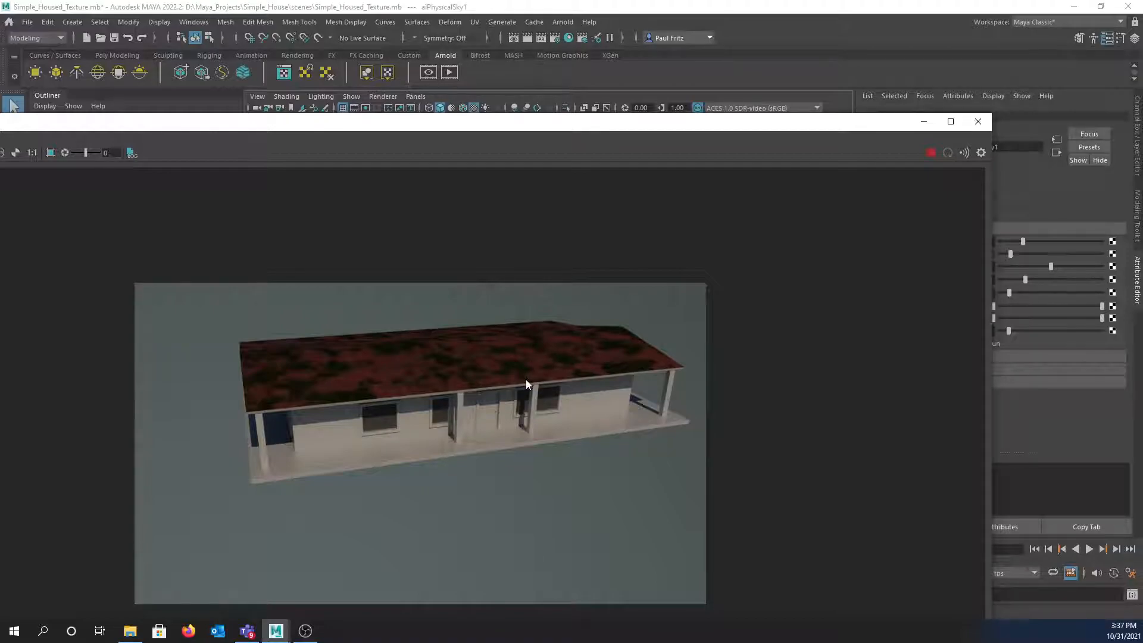
# - Review the render from front, low and top-down angles, then close Arnold RenderView
pyautogui.moveTo(604, 132); pyautogui.dragTo(711, 275)
pyautogui.keyDown('alt'); pyautogui.moveTo(564, 204); pyautogui.dragTo(543, 171); pyautogui.keyUp('alt')
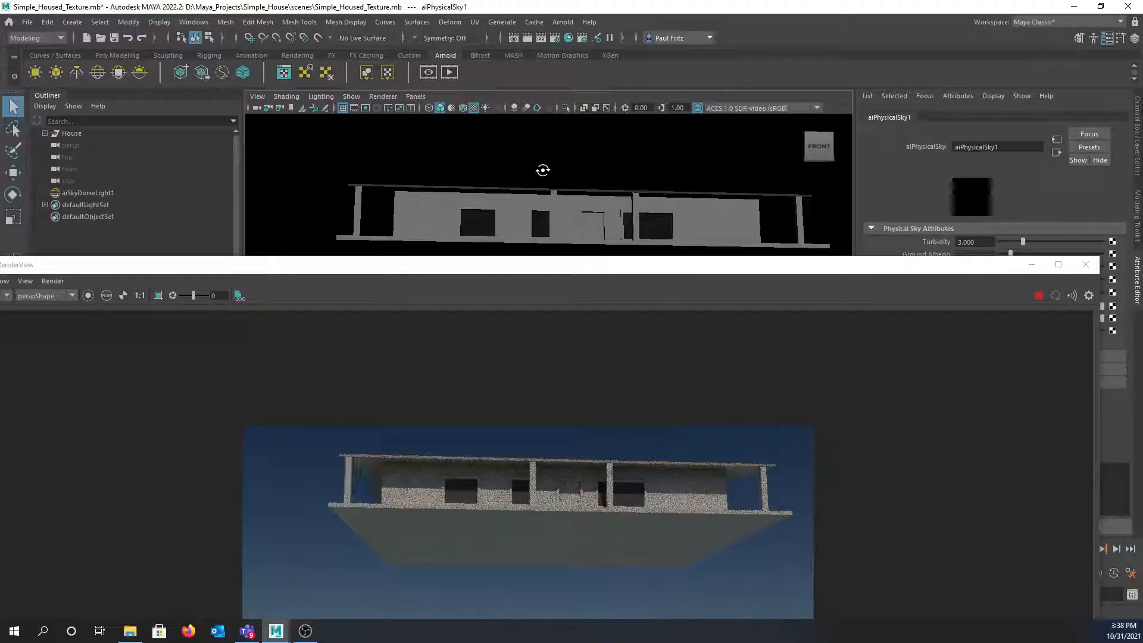
pyautogui.scroll(3, 538, 180)
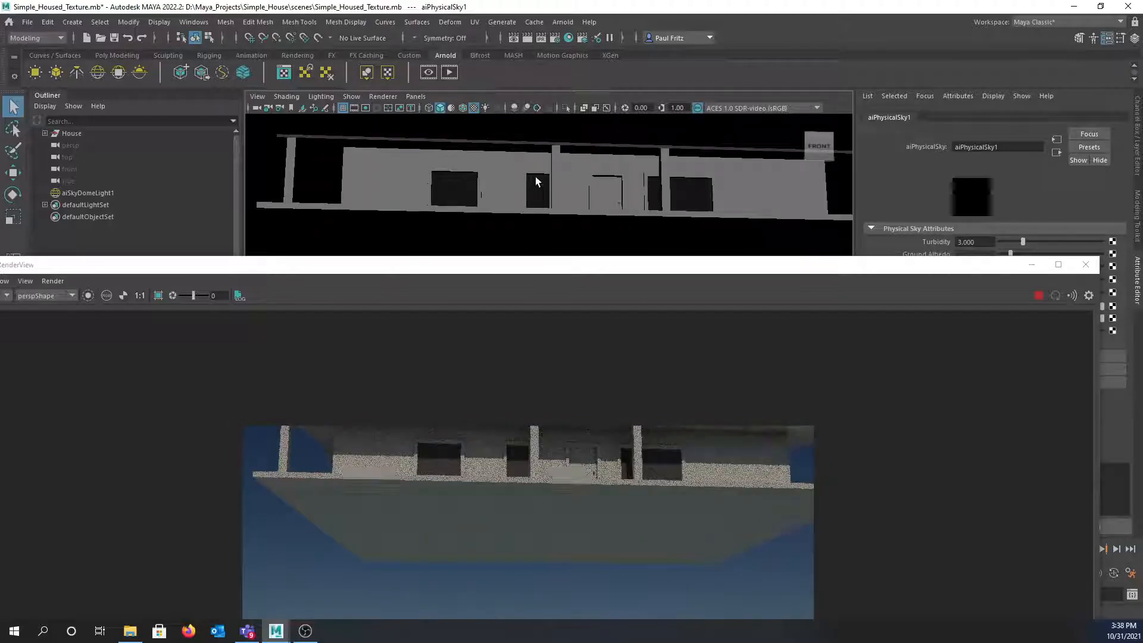
pyautogui.keyDown('alt'); pyautogui.moveTo(543, 201); pyautogui.dragTo(525, 211, button='middle'); pyautogui.keyUp('alt')
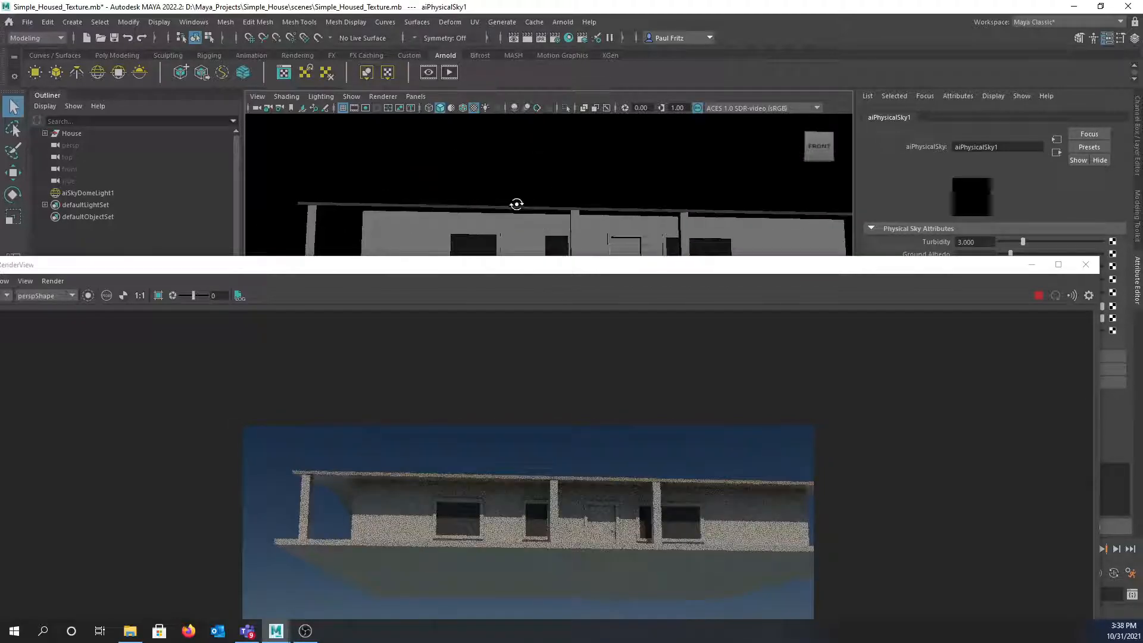
pyautogui.keyDown('alt'); pyautogui.moveTo(511, 194); pyautogui.dragTo(507, 192); pyautogui.keyUp('alt')
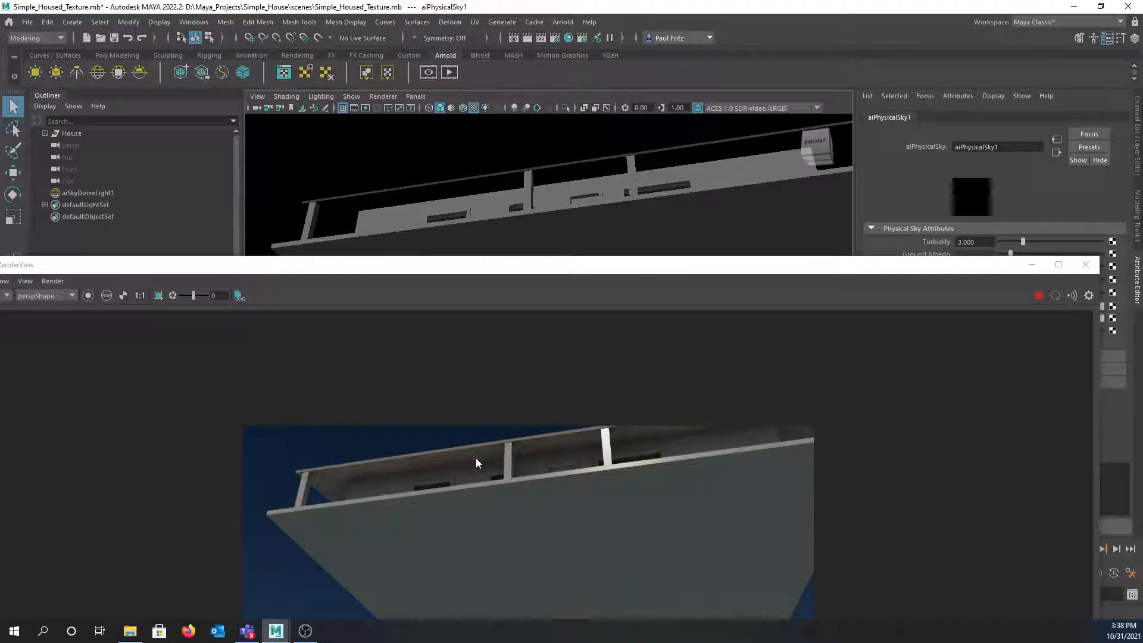
pyautogui.keyDown('alt'); pyautogui.moveTo(489, 169); pyautogui.dragTo(517, 209); pyautogui.keyUp('alt')
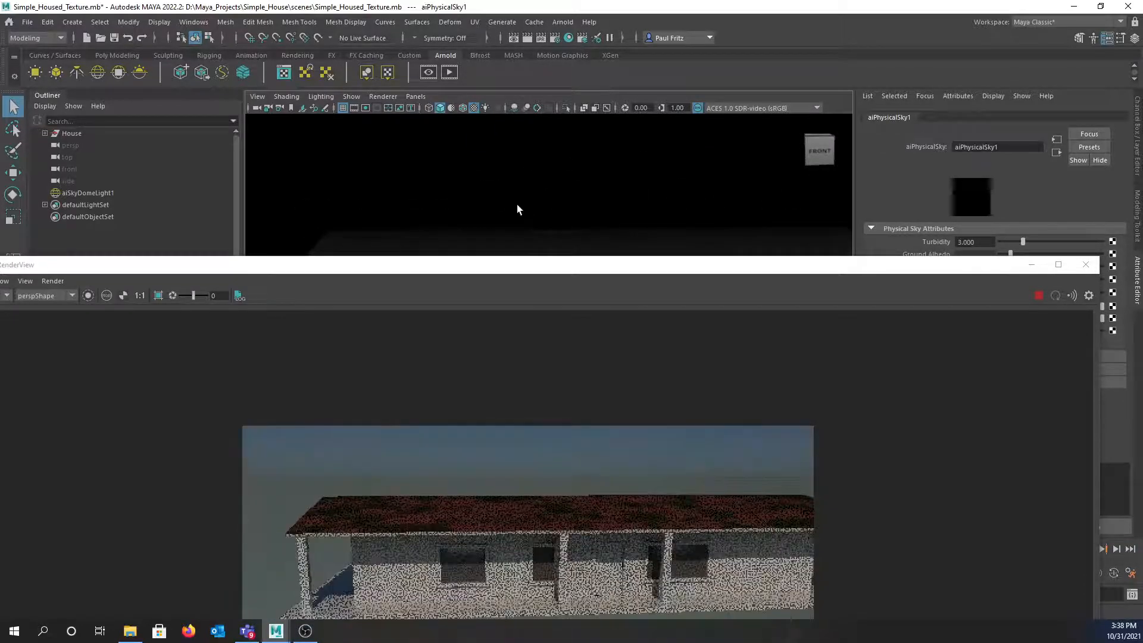
pyautogui.keyDown('alt'); pyautogui.moveTo(517, 208); pyautogui.dragTo(507, 179, button='middle'); pyautogui.keyUp('alt')
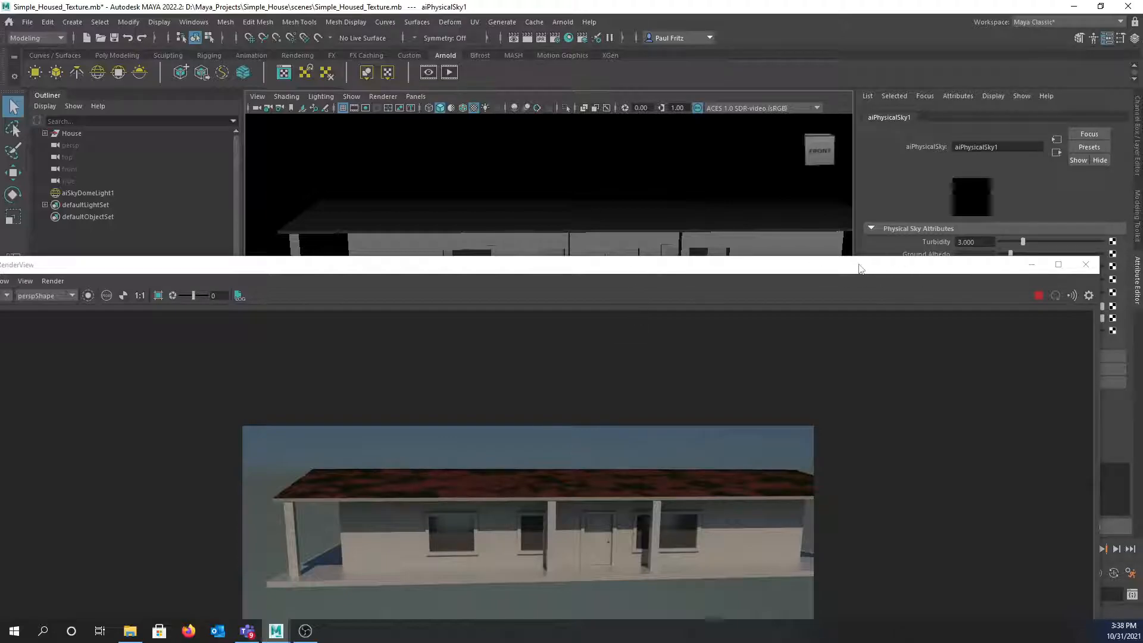
pyautogui.moveTo(846, 272); pyautogui.dragTo(878, 83)
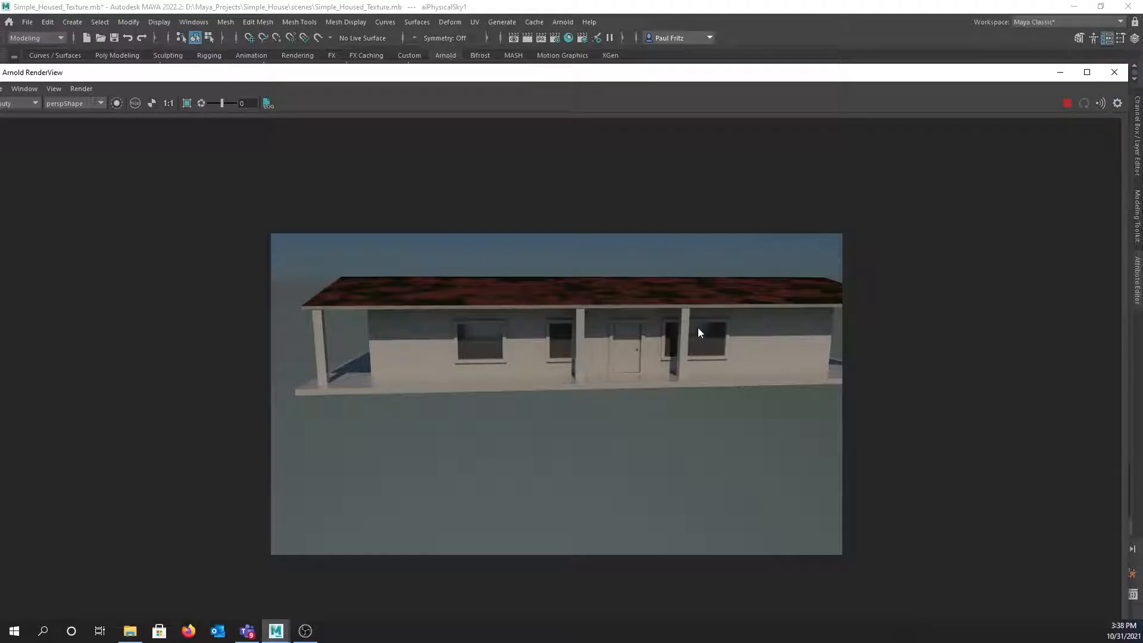
pyautogui.click(1114, 72)
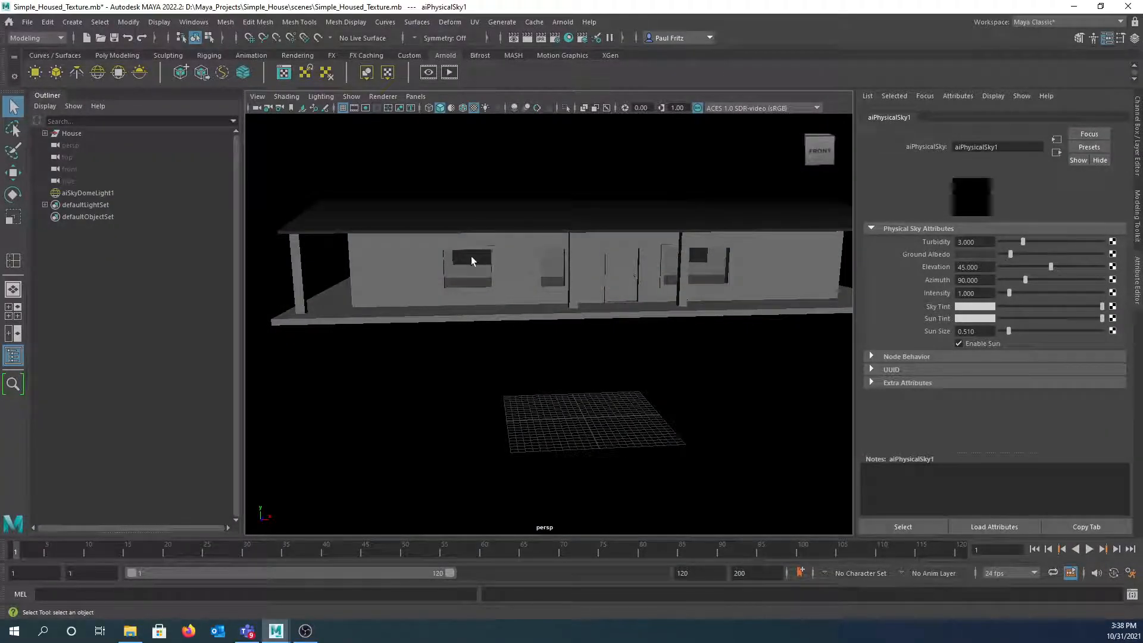
# - Reopen the Hypershade higher on screen and add an empty Untitled_1 graph tab beside the Roof graph
pyautogui.keyDown('alt'); pyautogui.moveTo(473, 258); pyautogui.dragTo(485, 262); pyautogui.keyUp('alt')
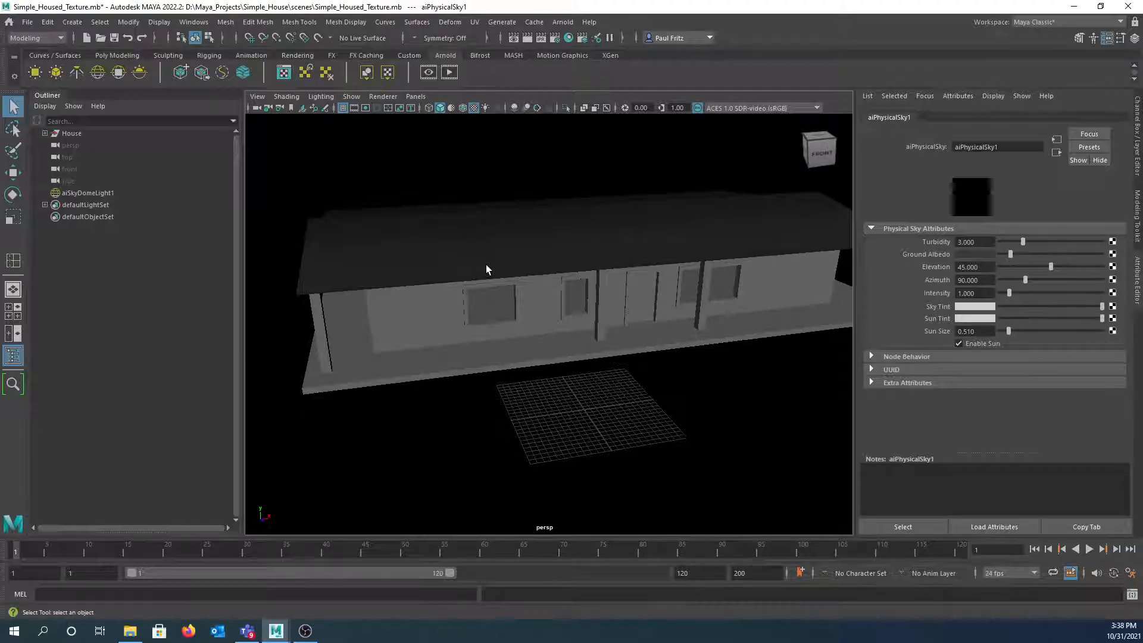
pyautogui.click(569, 39)
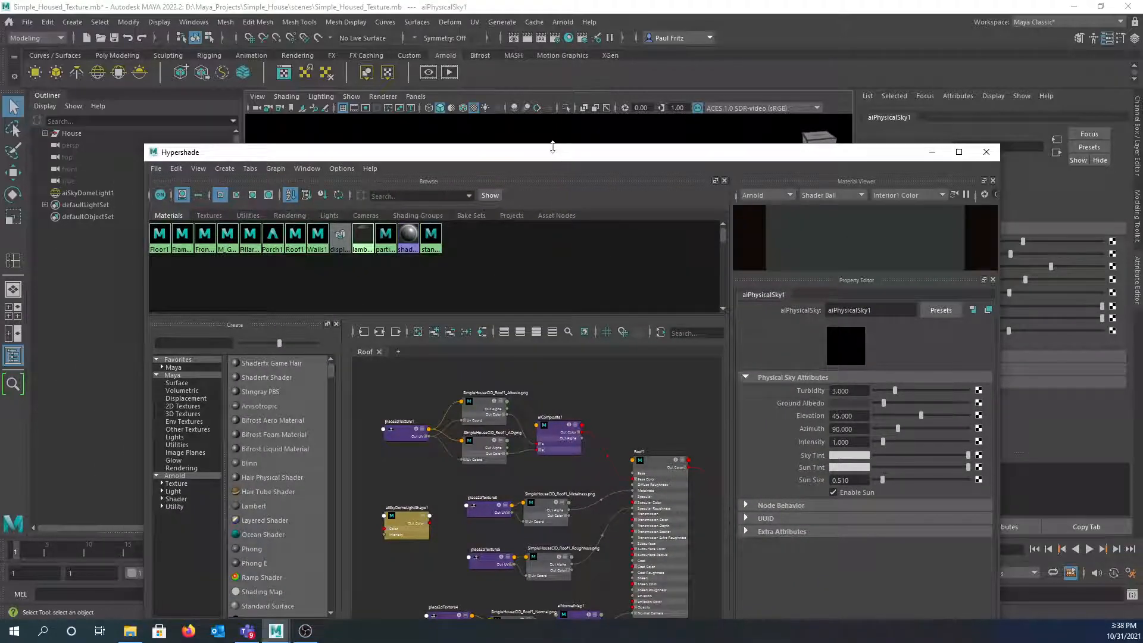
pyautogui.moveTo(556, 152); pyautogui.dragTo(539, 52)
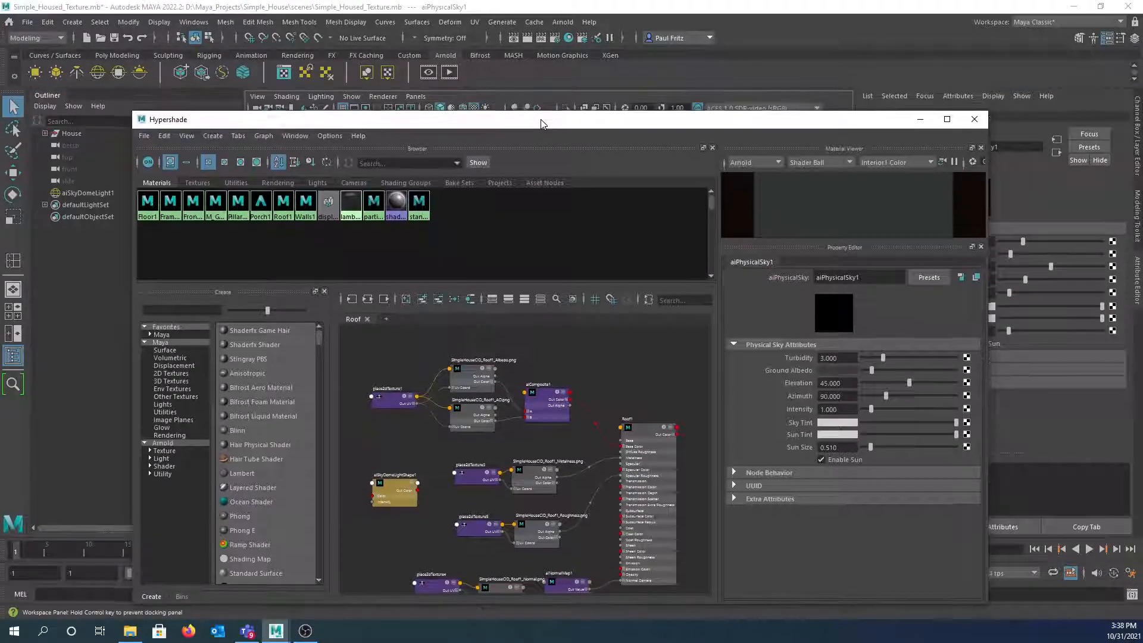
pyautogui.scroll(-2, 532, 291)
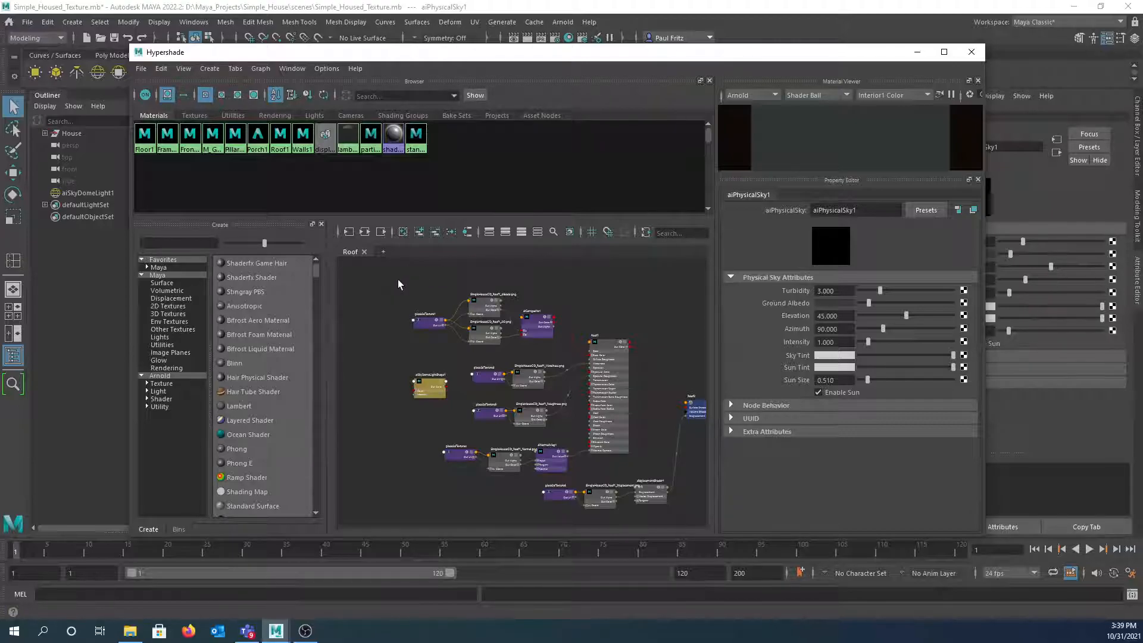
pyautogui.click(383, 252)
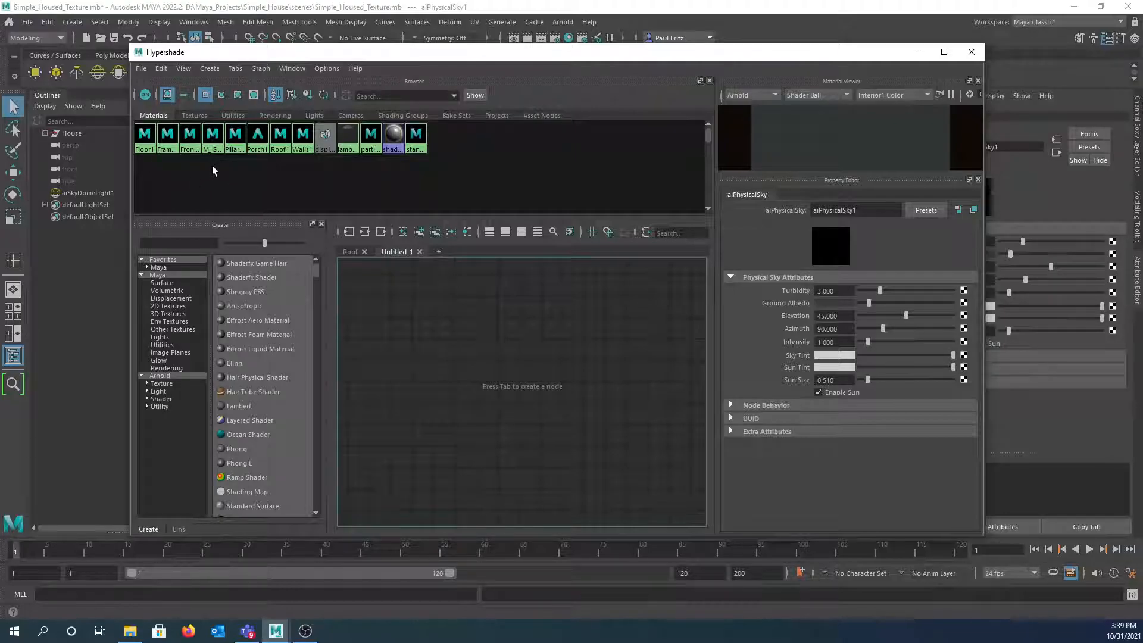
# - Bring the Walls1 material into the graph with its input and output connections, adding Walls2
pyautogui.moveTo(302, 141); pyautogui.dragTo(561, 369, button='middle')
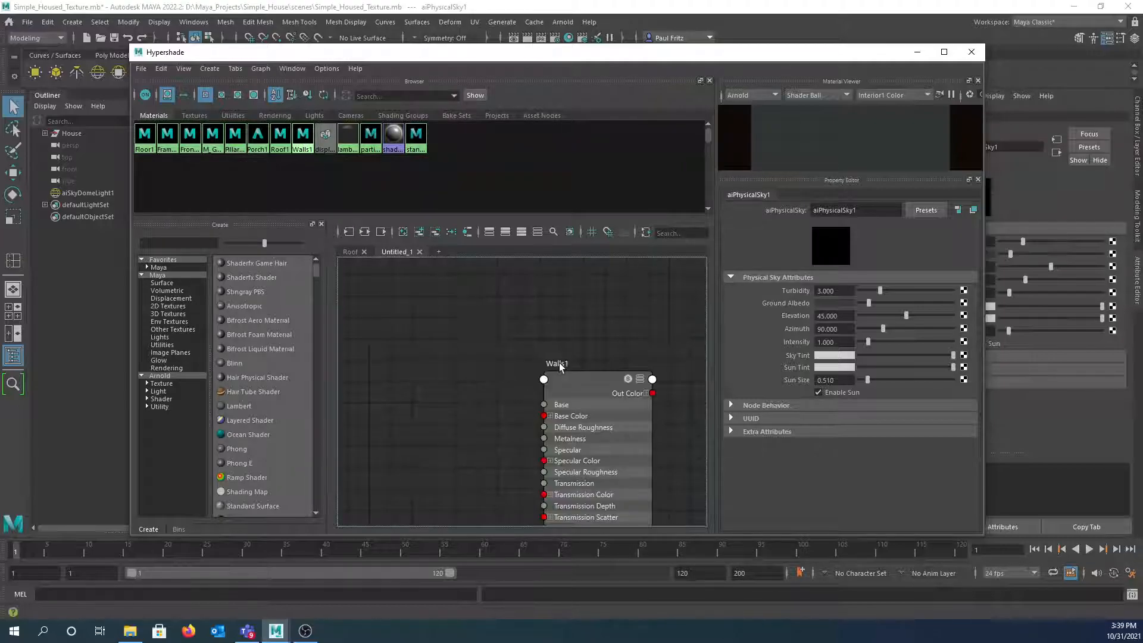
pyautogui.click(589, 385)
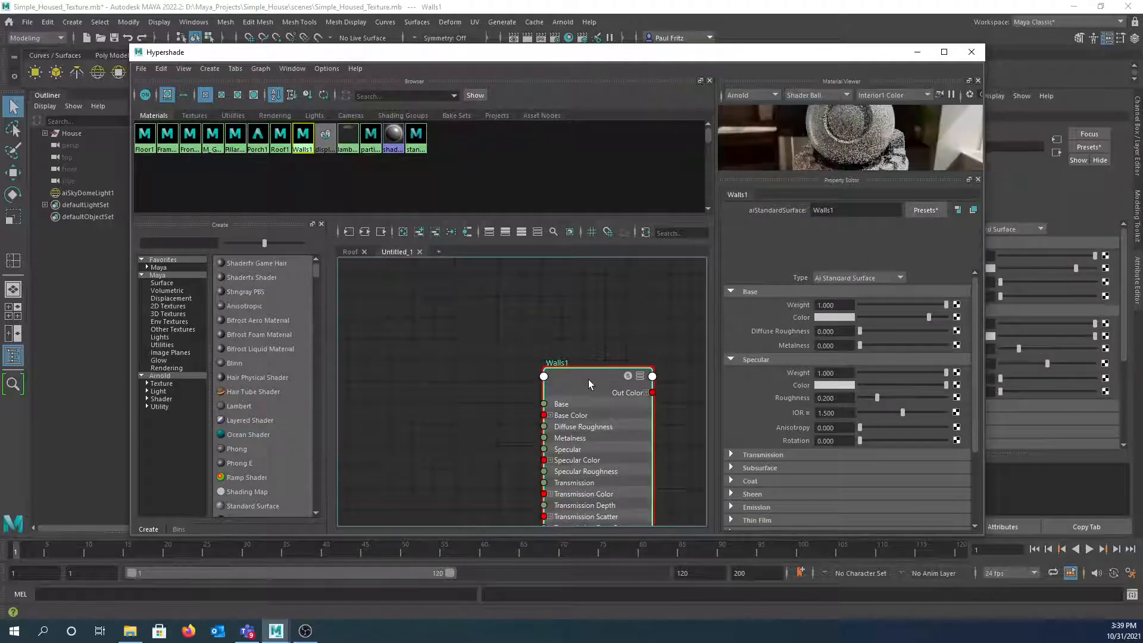
pyautogui.click(364, 231)
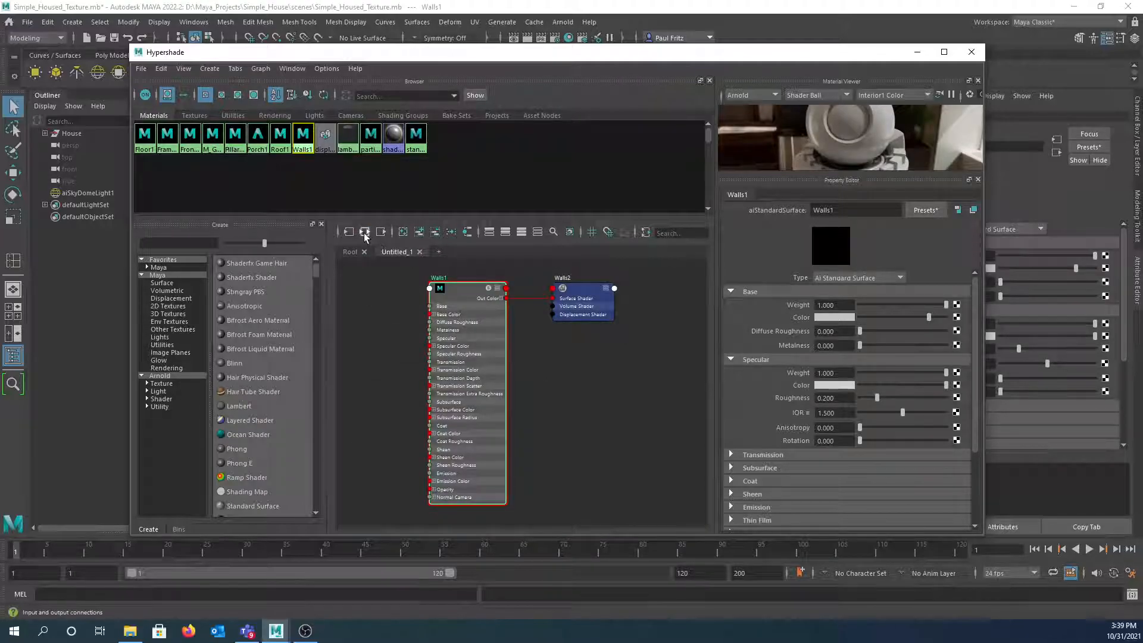
# - Rename the Untitled_1 graph tab to 'Walls'
pyautogui.doubleClick(396, 252)
pyautogui.moveTo(412, 253); pyautogui.dragTo(351, 256)
pyautogui.write('Walls')
pyautogui.press('Return')
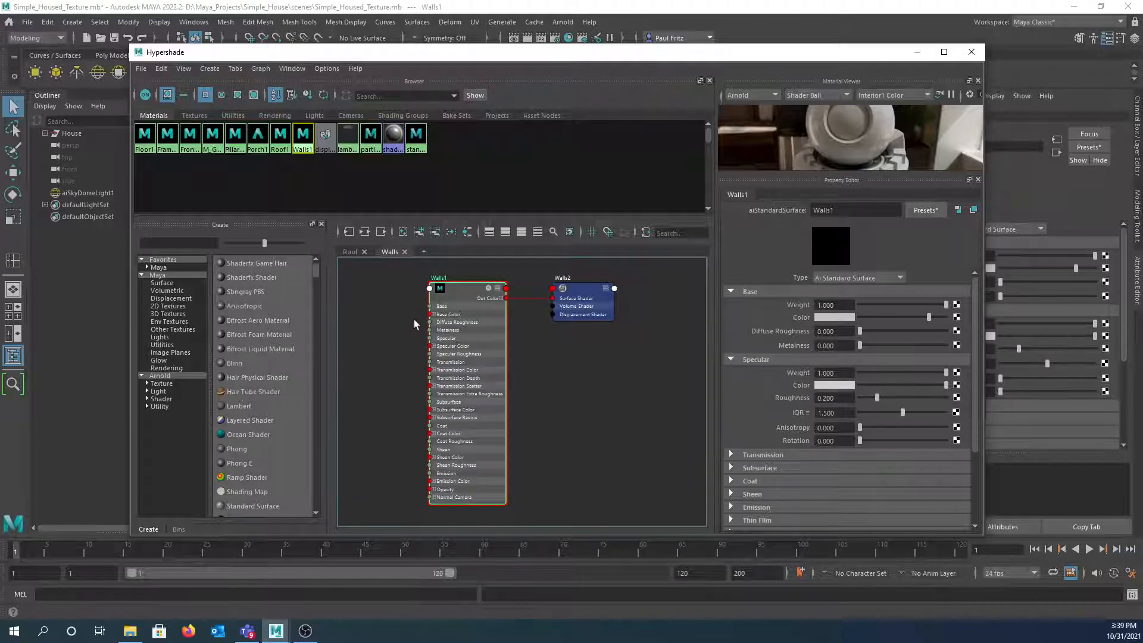
# - Move the Walls1 and Walls2 nodes toward the lower right of the graph
pyautogui.scroll(-2, 415, 321)
pyautogui.moveTo(417, 281); pyautogui.dragTo(555, 340)
pyautogui.moveTo(451, 304); pyautogui.dragTo(569, 374)
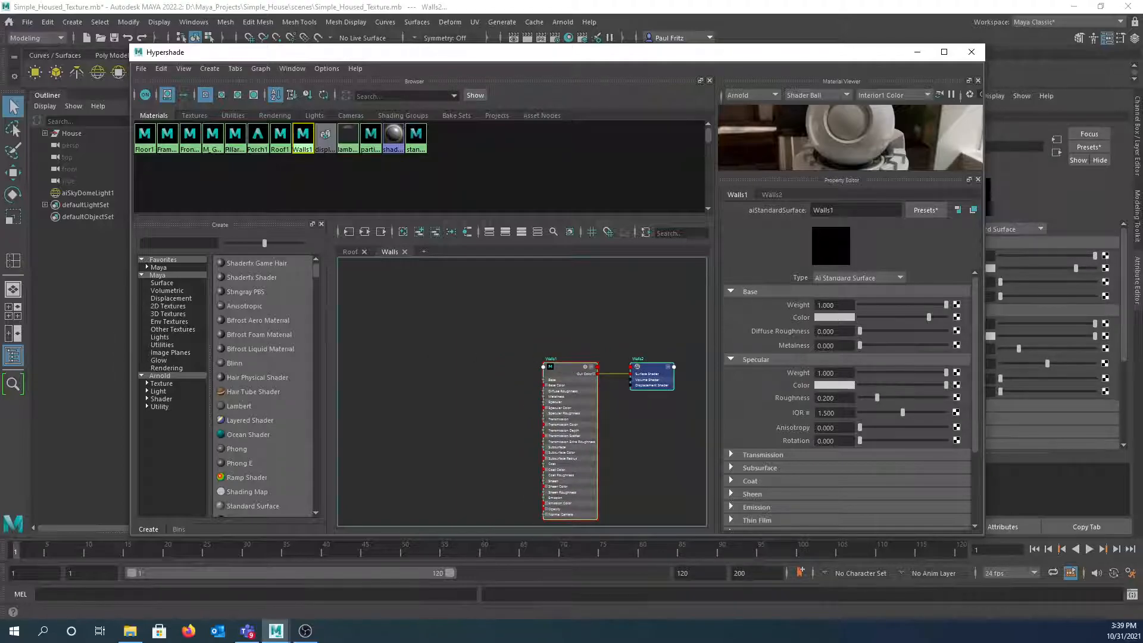
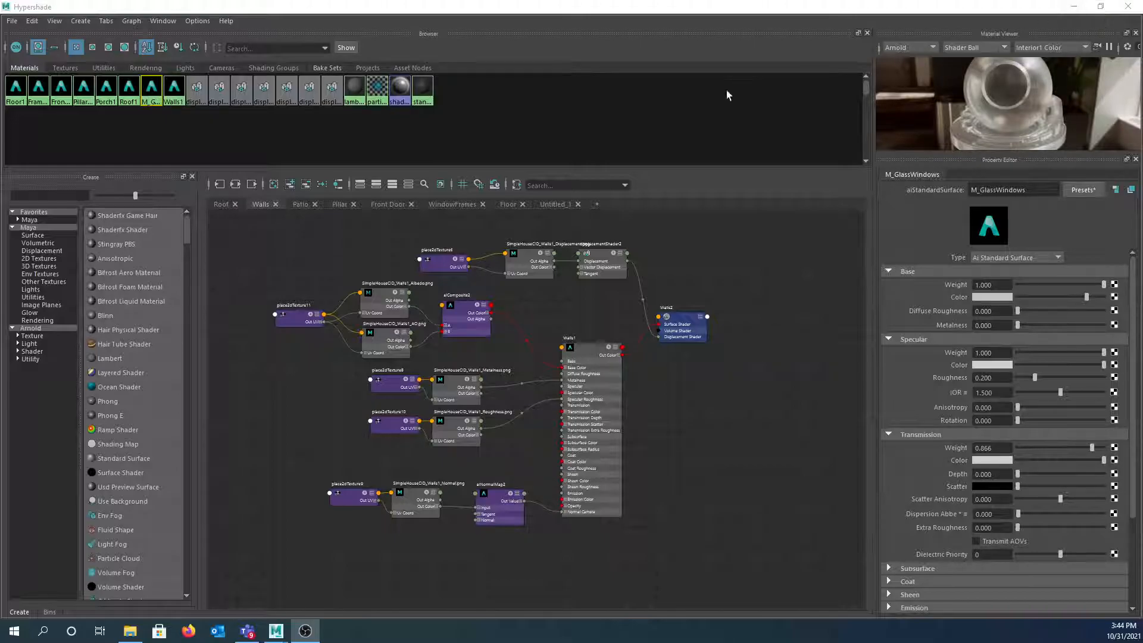
# - Rename the M_GlassWindows shader graph tab from Untitled_1 to 'Window_Glass'
pyautogui.doubleClick(549, 203)
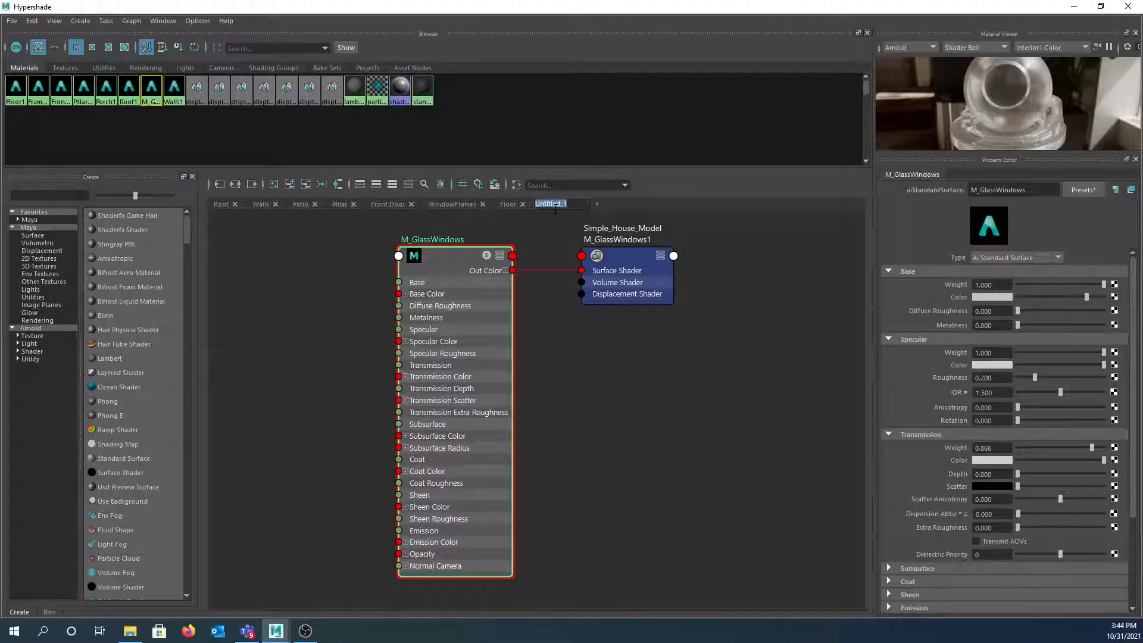
pyautogui.write('Wind')
pyautogui.write('ow_Glass')
pyautogui.press('Return')
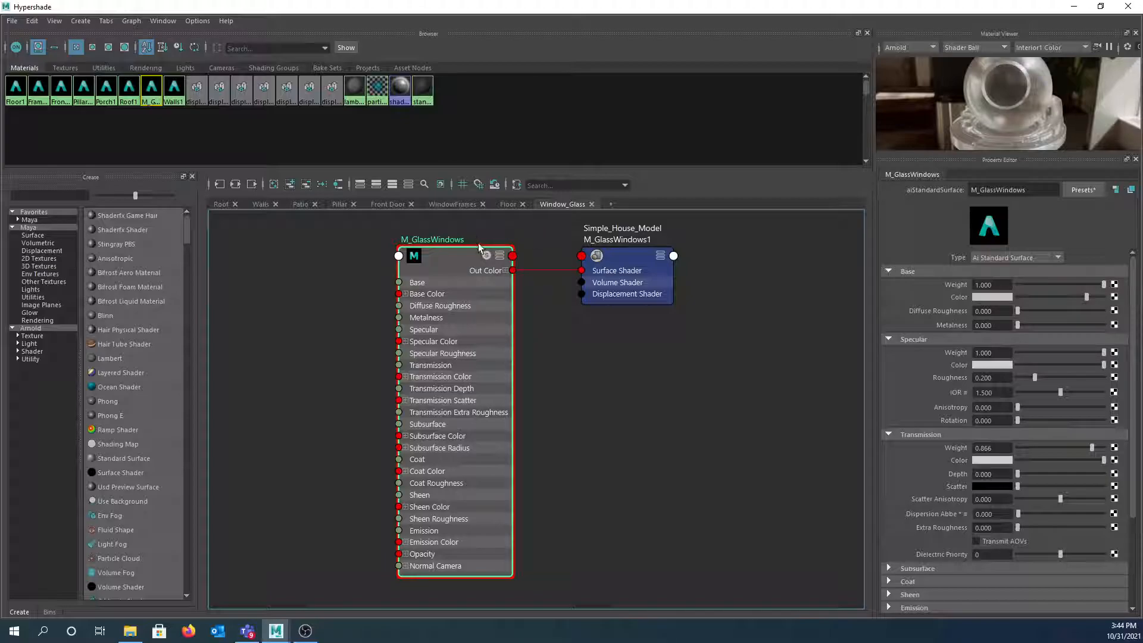
# - Move Hypershade aside and orbit the perspective view closer to the house
pyautogui.moveTo(536, 7); pyautogui.dragTo(0, 131)
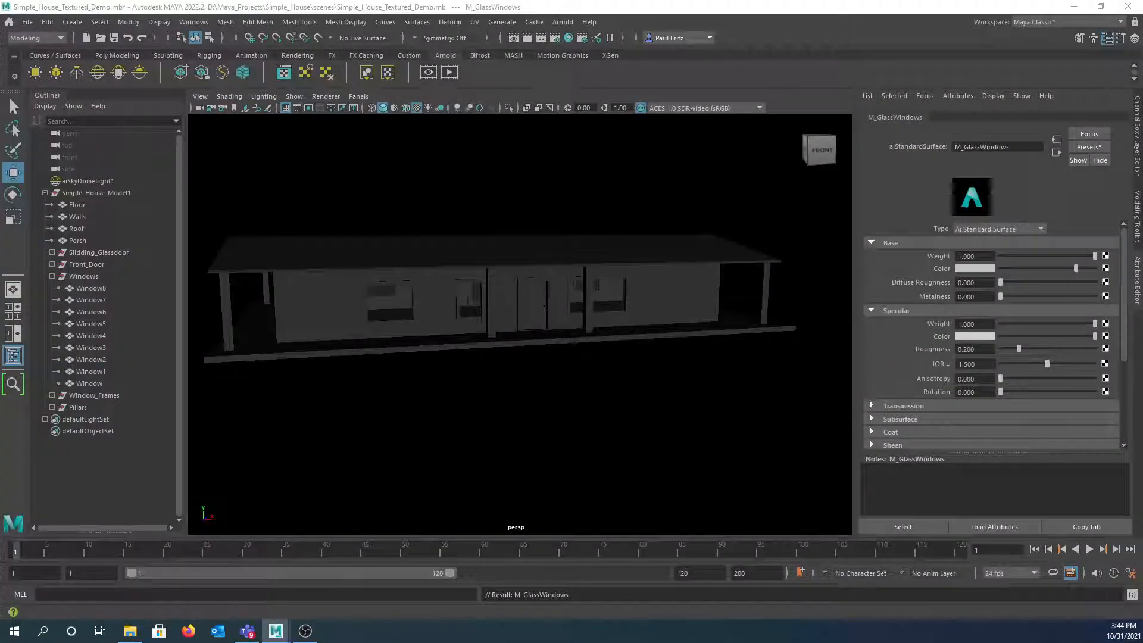
pyautogui.keyDown('alt'); pyautogui.moveTo(429, 295); pyautogui.dragTo(417, 273); pyautogui.keyUp('alt')
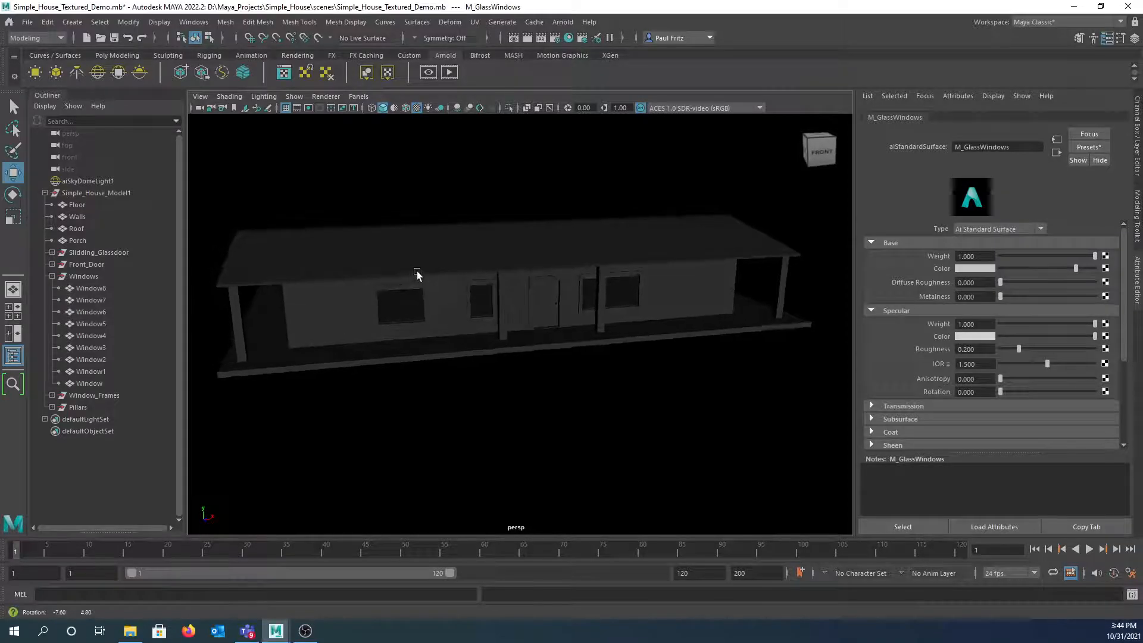
# - Render the textured house in Arnold and inspect it in a maximized RenderView, then restore it
pyautogui.click(450, 71)
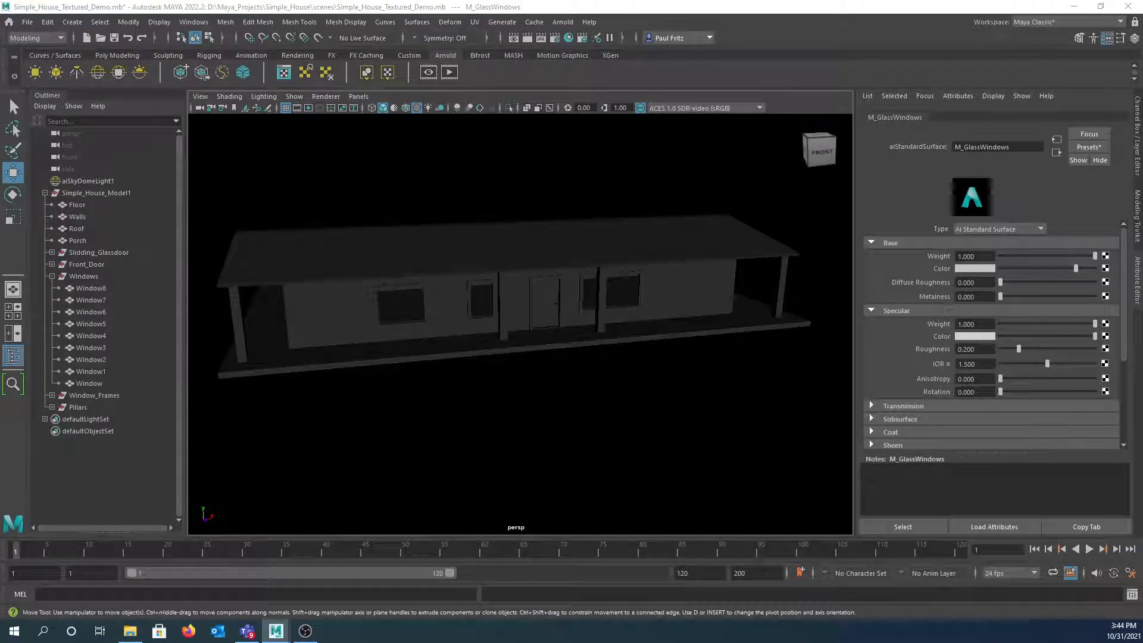
pyautogui.moveTo(13, 92); pyautogui.dragTo(625, 0)
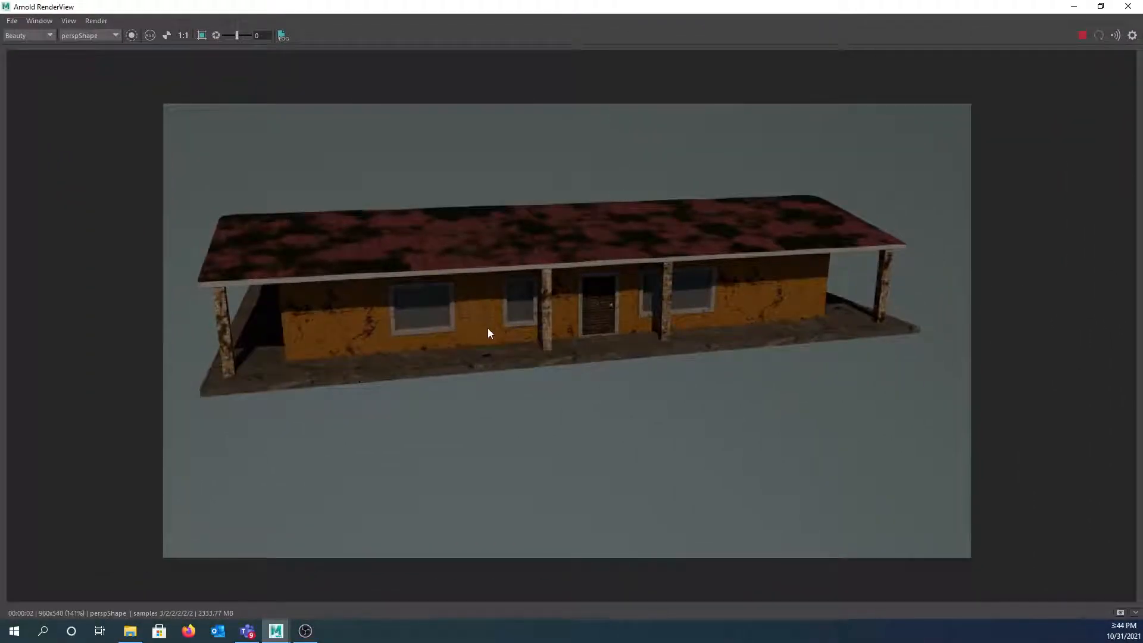
pyautogui.scroll(2, 490, 330)
pyautogui.scroll(-2, 466, 312)
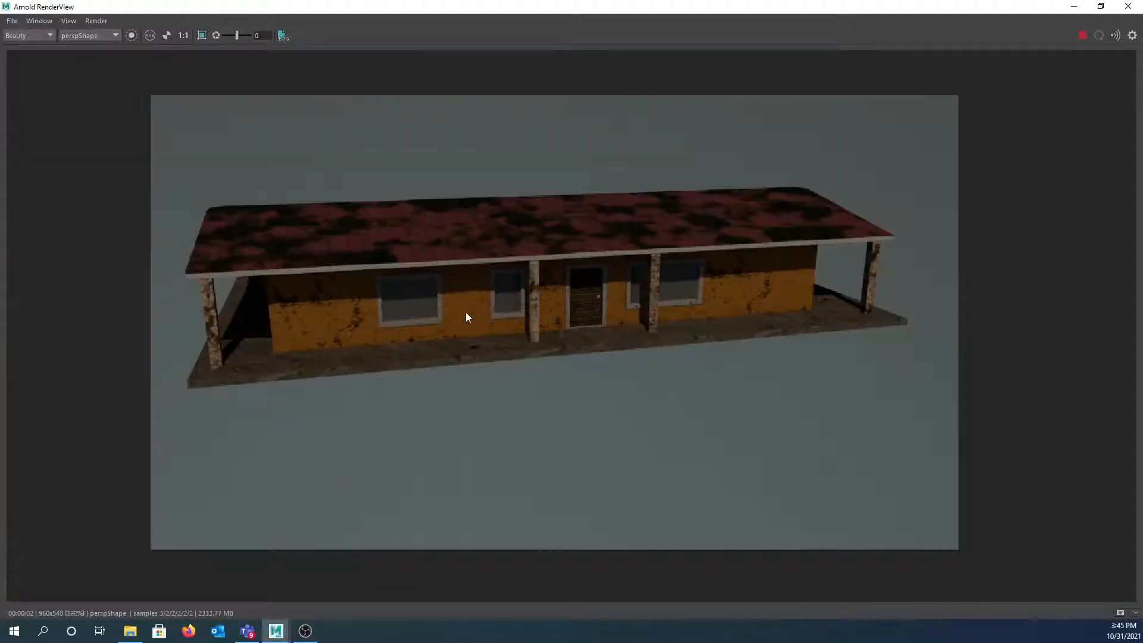
pyautogui.moveTo(446, 313); pyautogui.dragTo(437, 310)
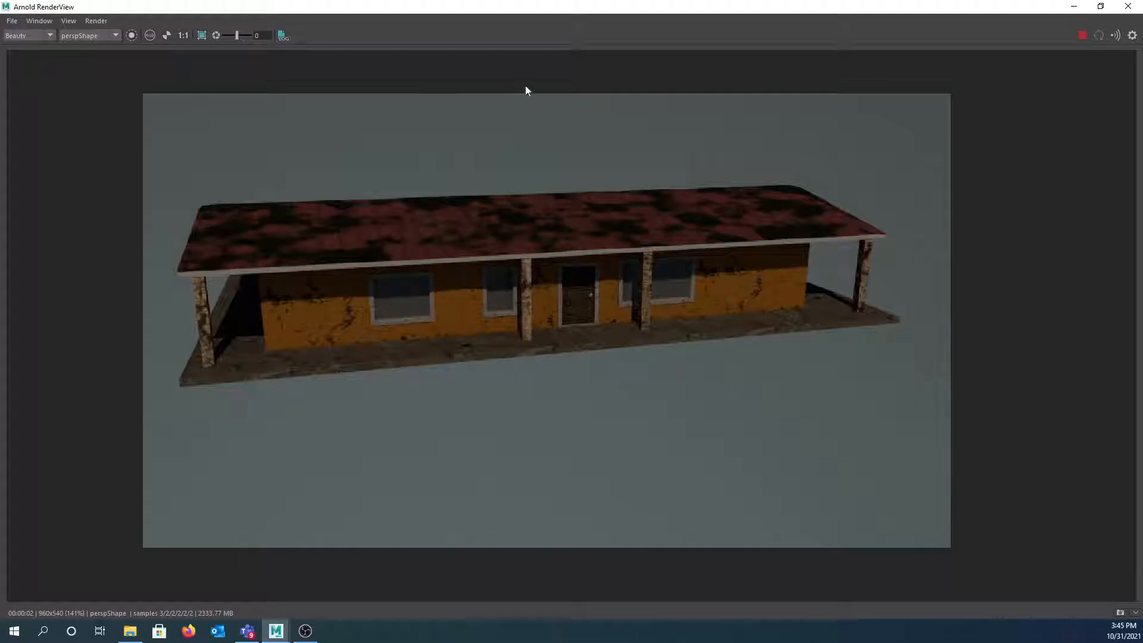
pyautogui.moveTo(533, 8); pyautogui.dragTo(536, 223)
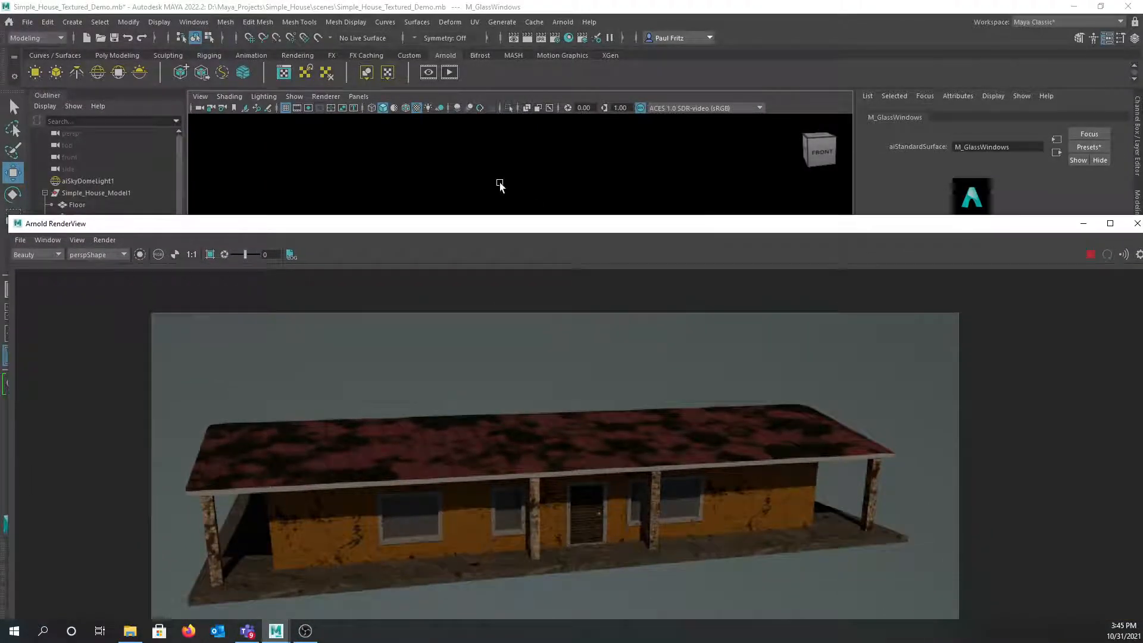
# - Select aiSkyDomeLight1 and rotate it on Y to 431.602 for dimmer render lighting
pyautogui.click(494, 182)
pyautogui.keyDown('alt'); pyautogui.moveTo(494, 182); pyautogui.dragTo(433, 179); pyautogui.keyUp('alt')
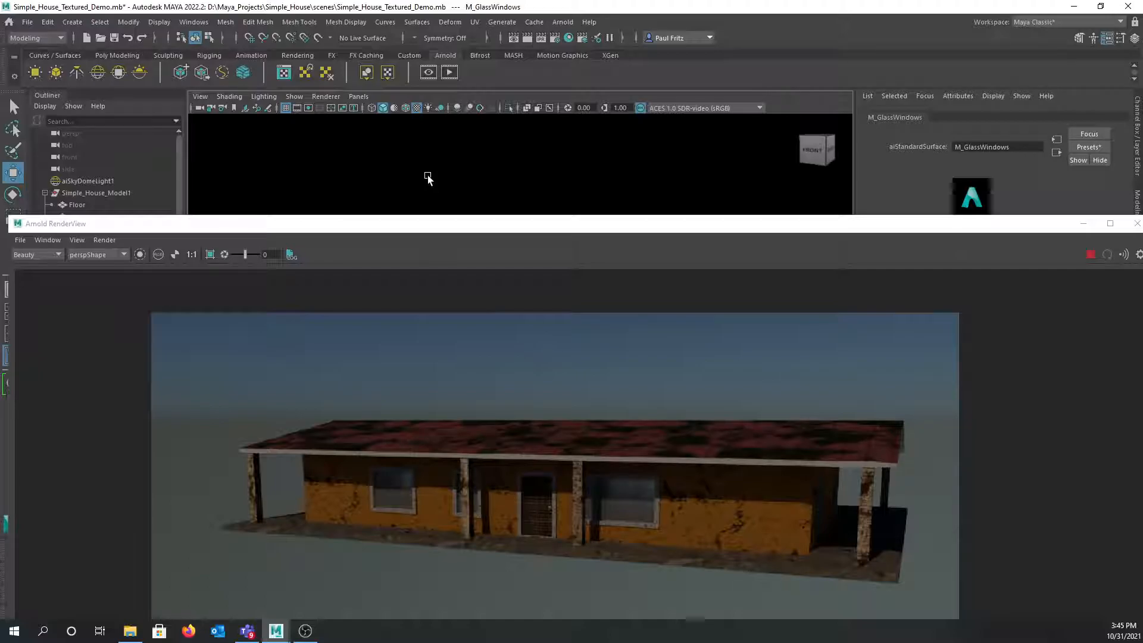
pyautogui.click(427, 177)
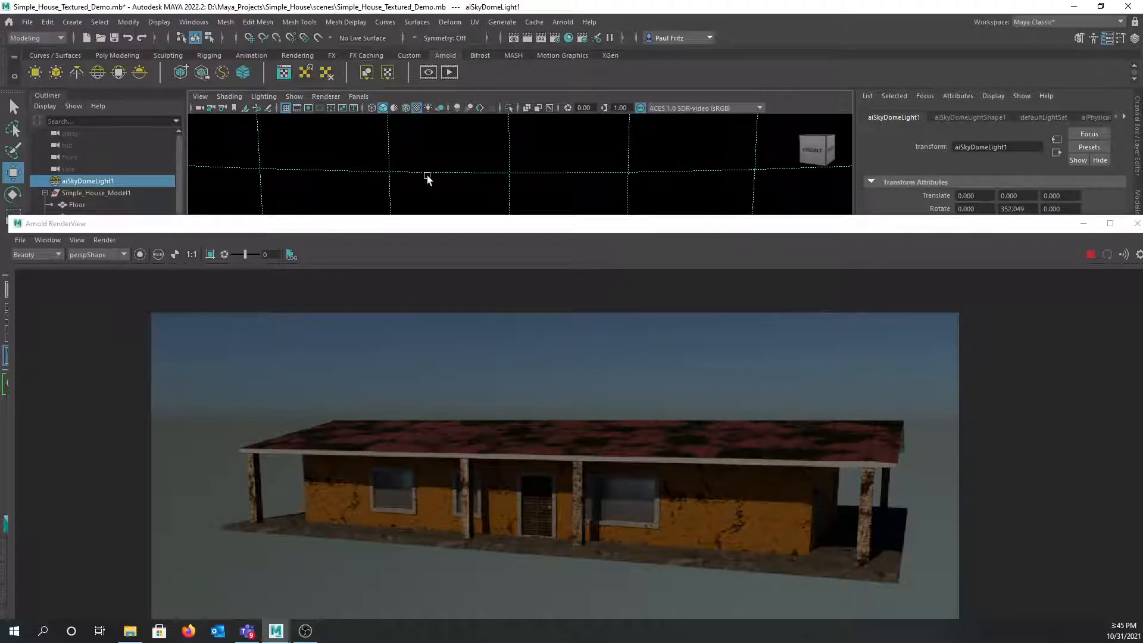
pyautogui.press('e')
pyautogui.moveTo(469, 232); pyautogui.dragTo(467, 344)
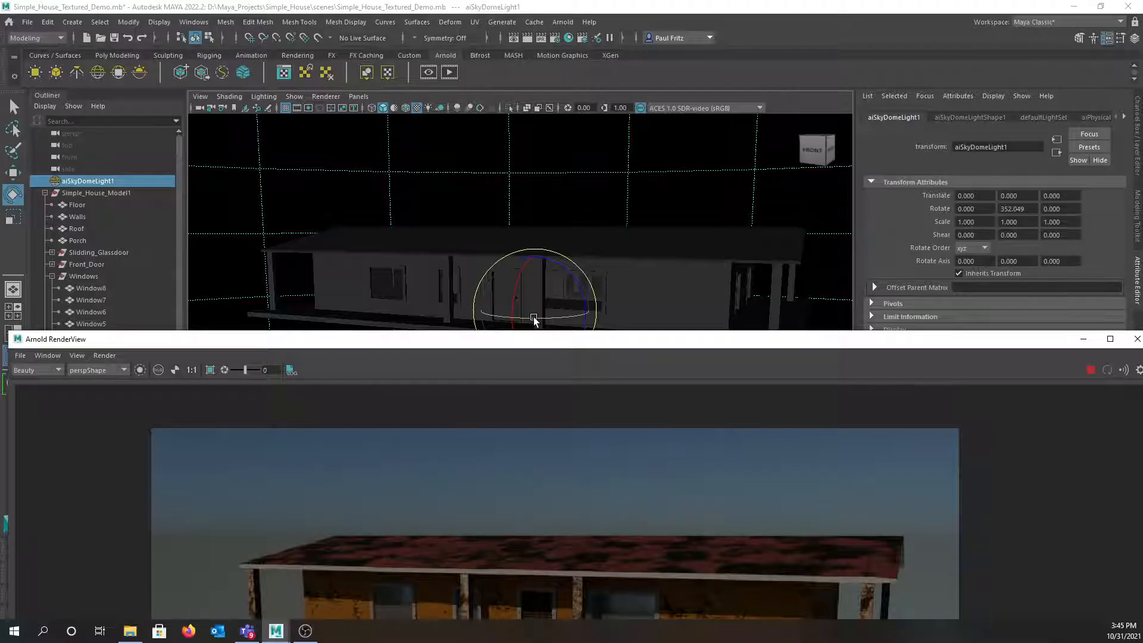
pyautogui.moveTo(534, 320); pyautogui.dragTo(641, 138)
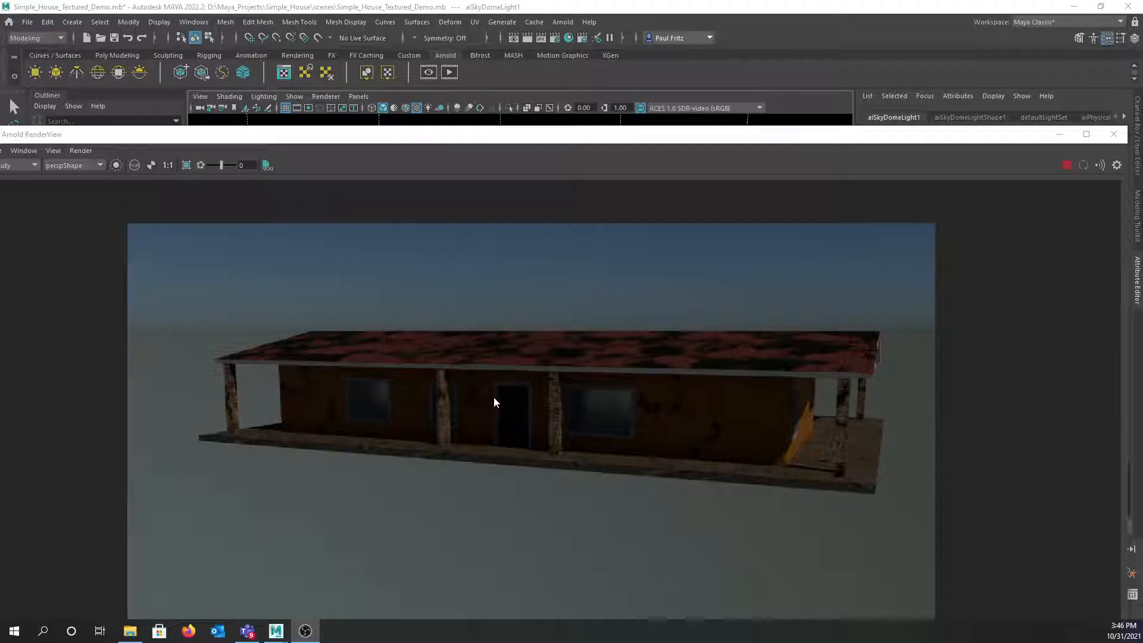
# - Move the camera inside the dark house facing its windows, and close the Arnold RenderView
pyautogui.moveTo(551, 423)
pyautogui.mouseDown(button='middle')
pyautogui.moveTo(510, 411)
pyautogui.moveTo(548, 415)
pyautogui.mouseUp(button='middle')
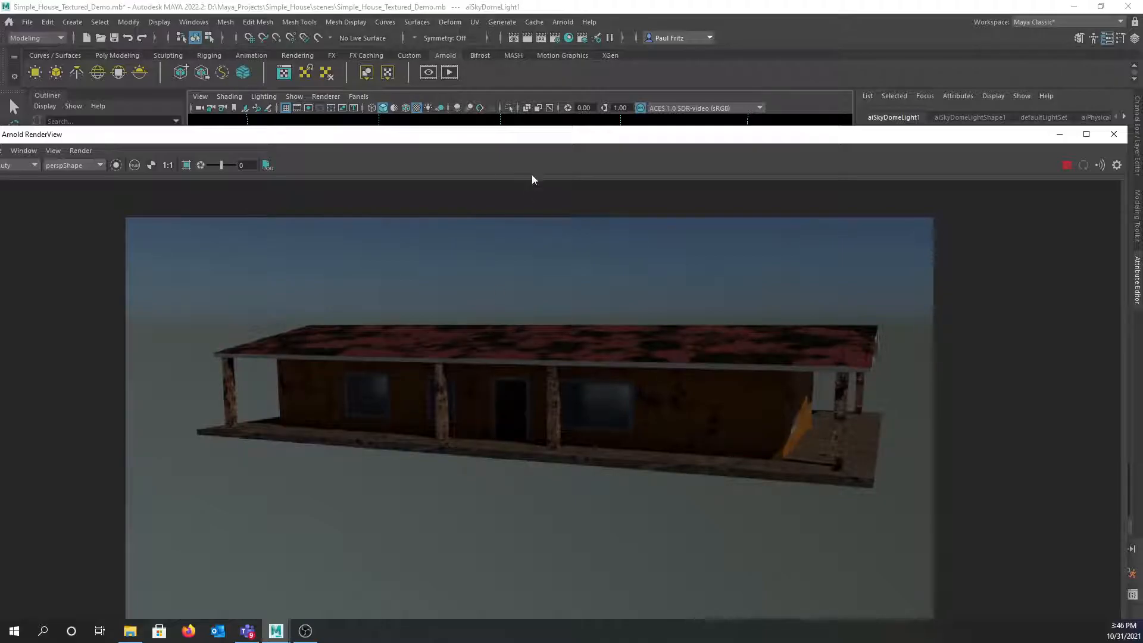
pyautogui.moveTo(518, 141); pyautogui.dragTo(516, 245)
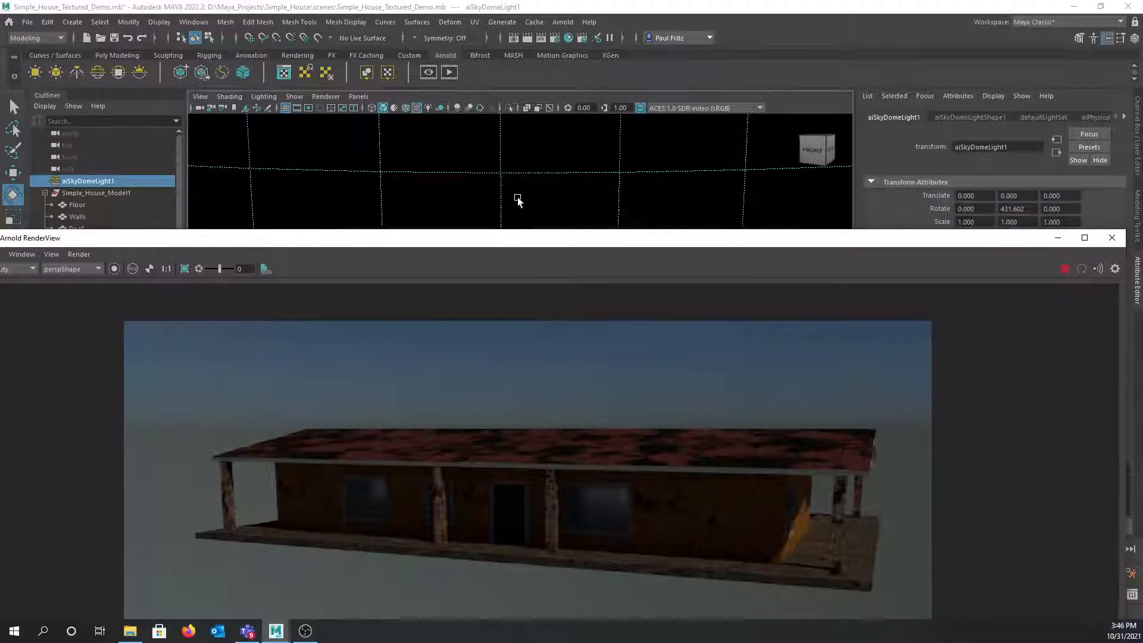
pyautogui.keyDown('alt'); pyautogui.moveTo(523, 185); pyautogui.dragTo(452, 184); pyautogui.keyUp('alt')
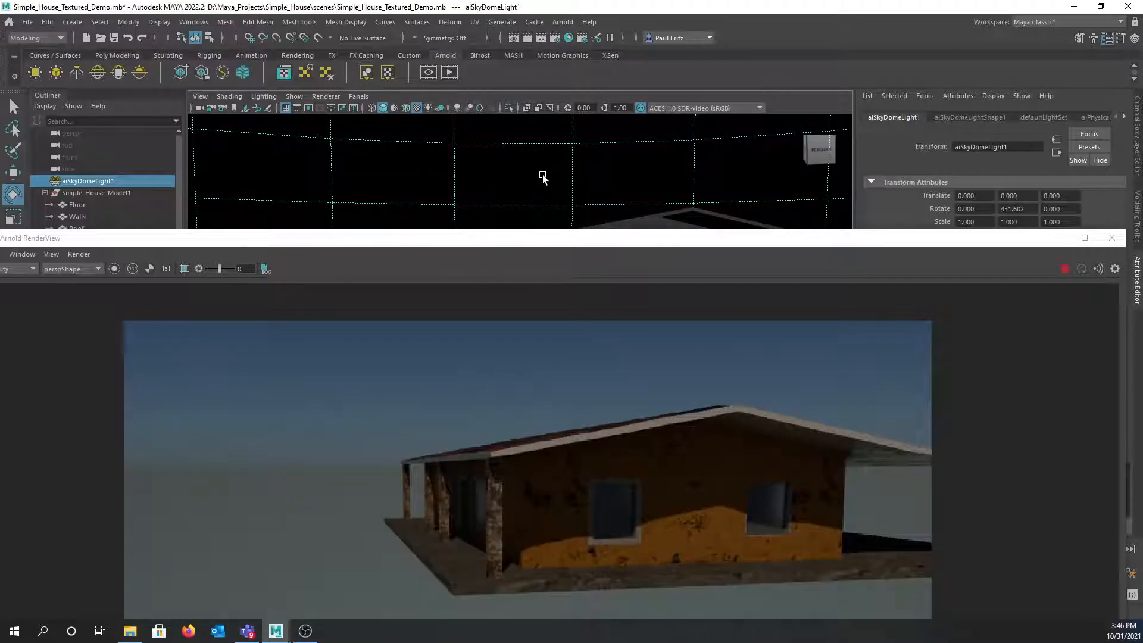
pyautogui.keyDown('alt'); pyautogui.moveTo(555, 175); pyautogui.dragTo(510, 172); pyautogui.keyUp('alt')
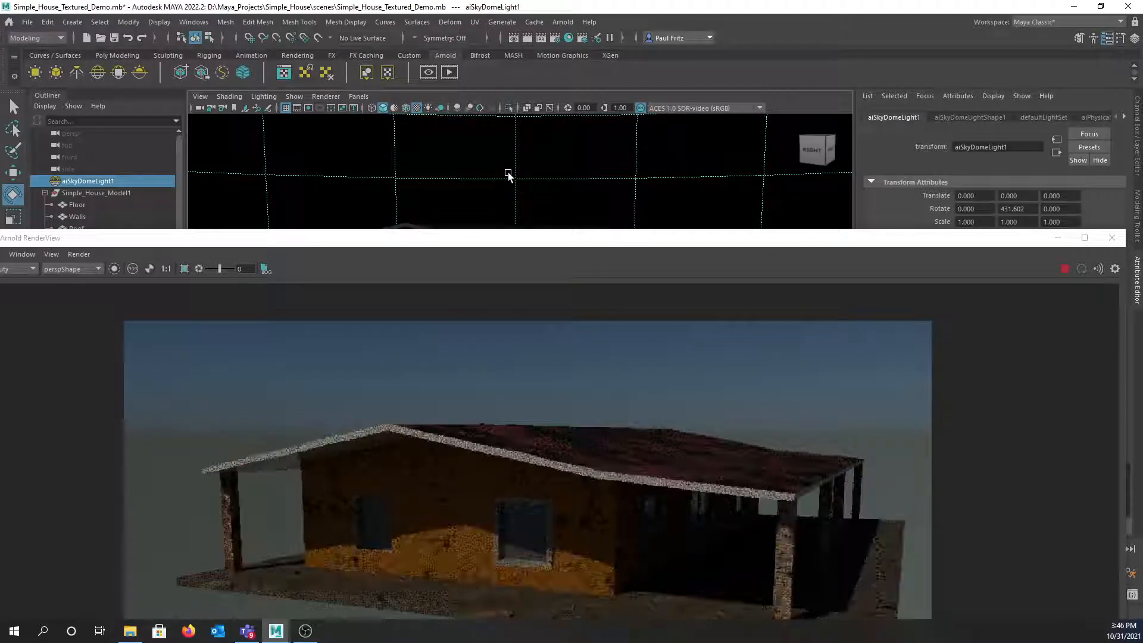
pyautogui.keyDown('alt'); pyautogui.moveTo(454, 204); pyautogui.dragTo(479, 195); pyautogui.keyUp('alt')
pyautogui.scroll(8, 484, 198)
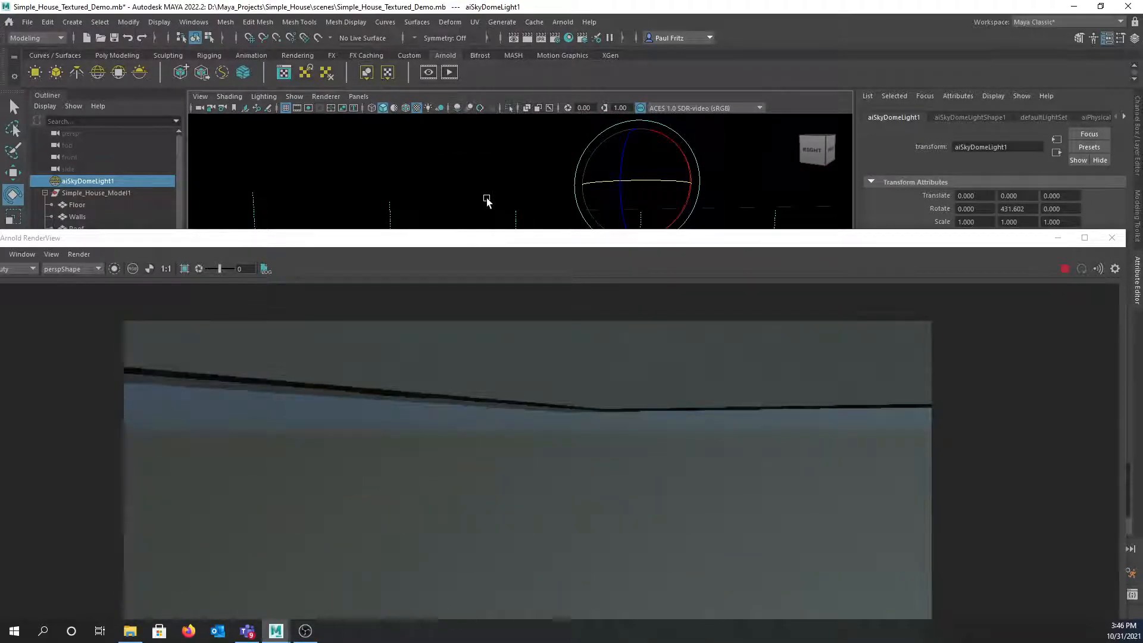
pyautogui.keyDown('alt'); pyautogui.moveTo(492, 189); pyautogui.dragTo(503, 228, button='middle'); pyautogui.keyUp('alt')
pyautogui.keyDown('alt'); pyautogui.moveTo(495, 165); pyautogui.dragTo(502, 230, button='middle'); pyautogui.keyUp('alt')
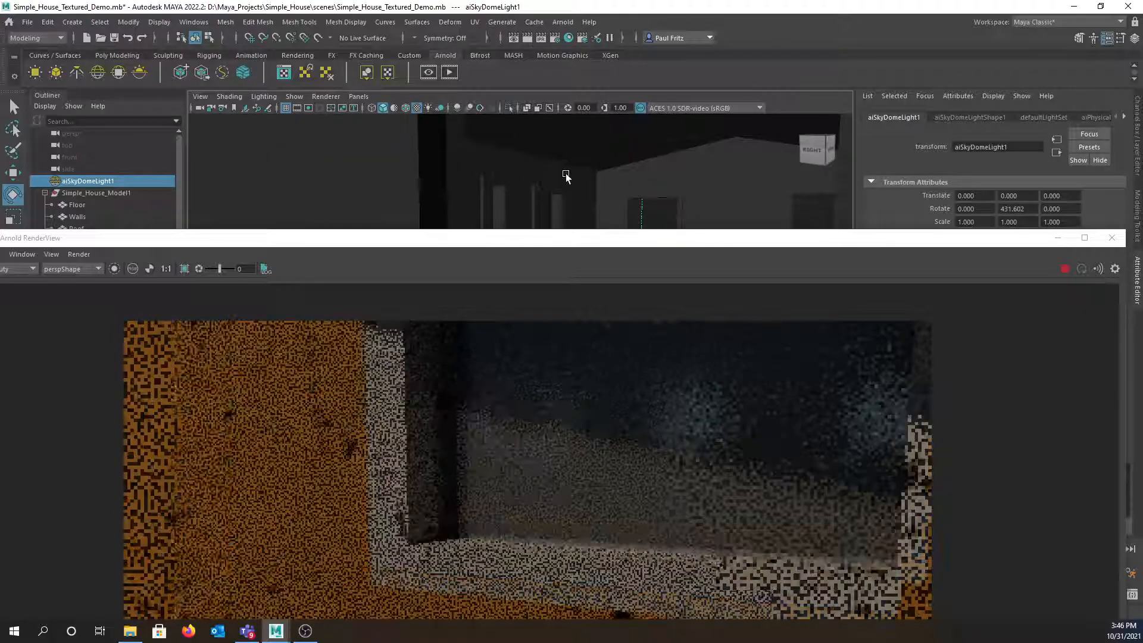
pyautogui.keyDown('alt'); pyautogui.moveTo(565, 174); pyautogui.dragTo(438, 185, button='middle'); pyautogui.keyUp('alt')
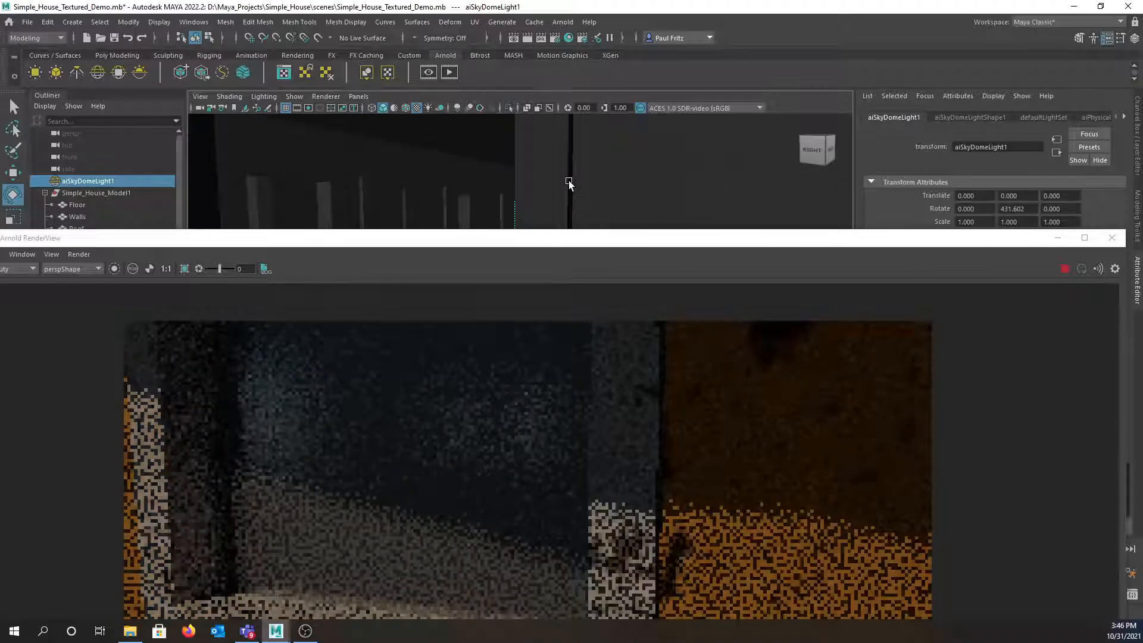
pyautogui.scroll(5, 569, 181)
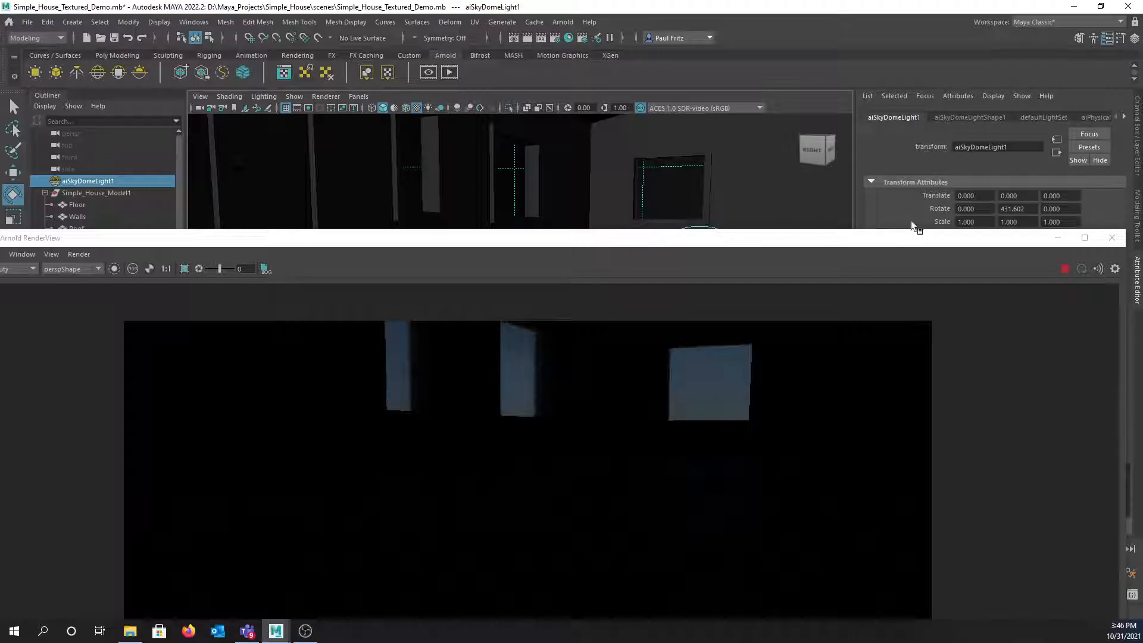
pyautogui.click(1111, 239)
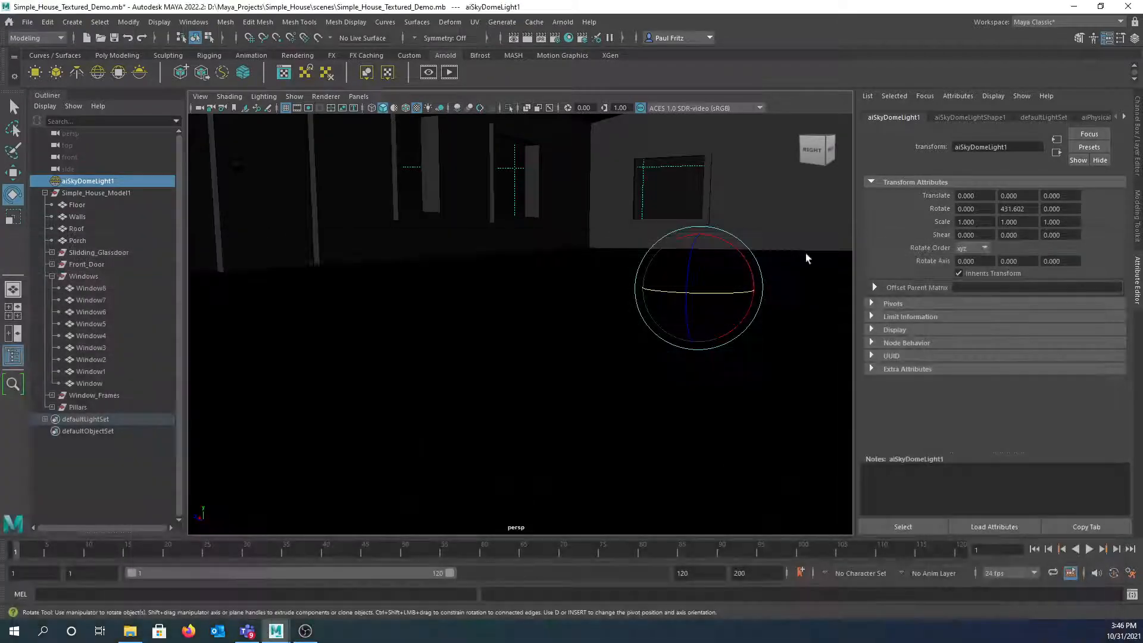
# - Create an Arnold area light from the Arnold > Lights menu
pyautogui.keyDown('alt'); pyautogui.moveTo(515, 233); pyautogui.dragTo(492, 276); pyautogui.keyUp('alt')
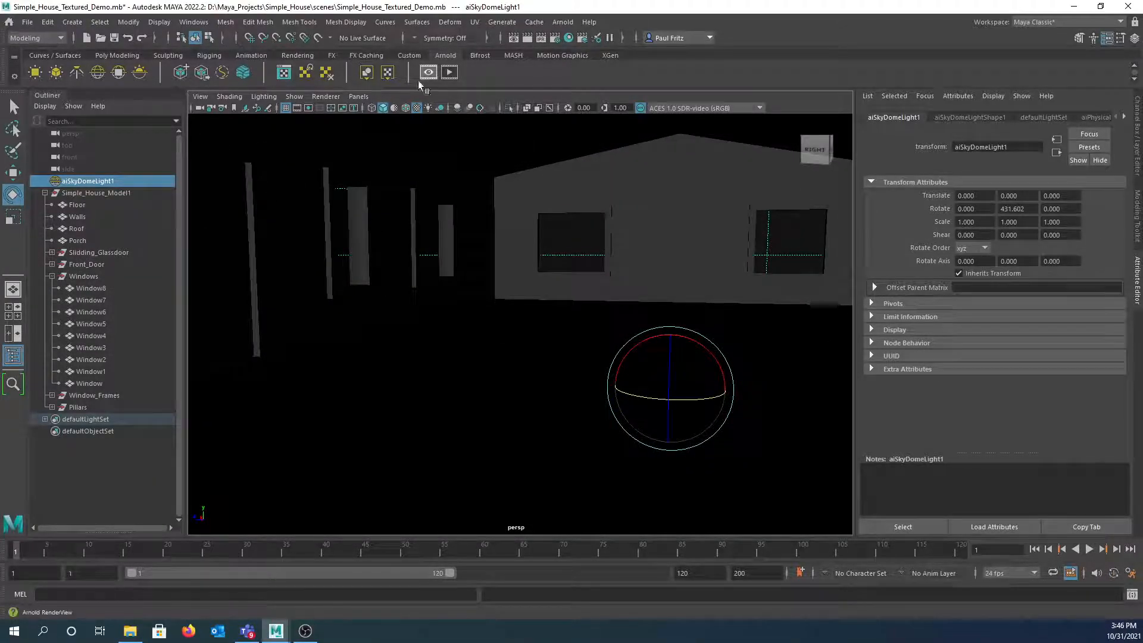
pyautogui.click(562, 22)
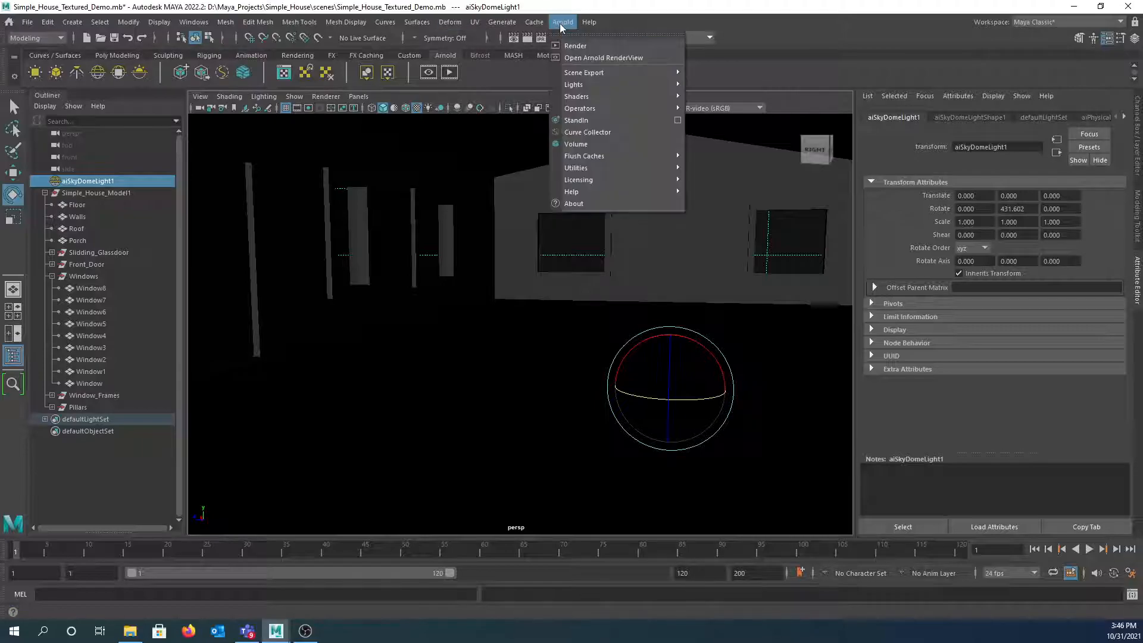
pyautogui.moveTo(572, 85)
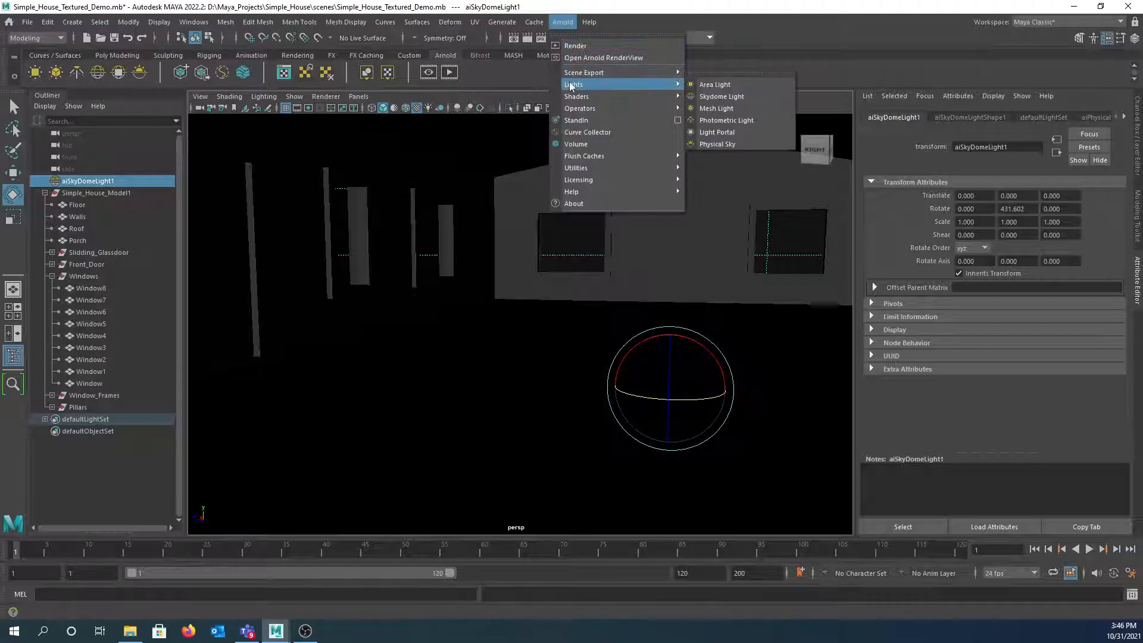
pyautogui.click(716, 86)
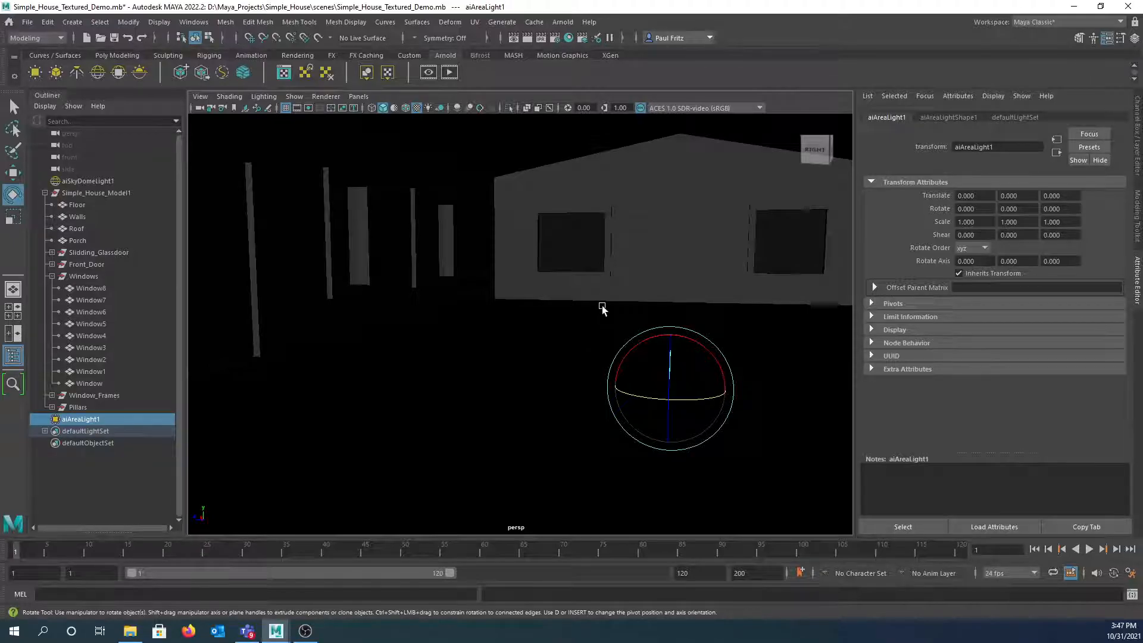
# - Raise the area light to Translate Y 4.014 and tip it -92.183 degrees on X
pyautogui.keyDown('alt'); pyautogui.moveTo(490, 378); pyautogui.dragTo(555, 379); pyautogui.keyUp('alt')
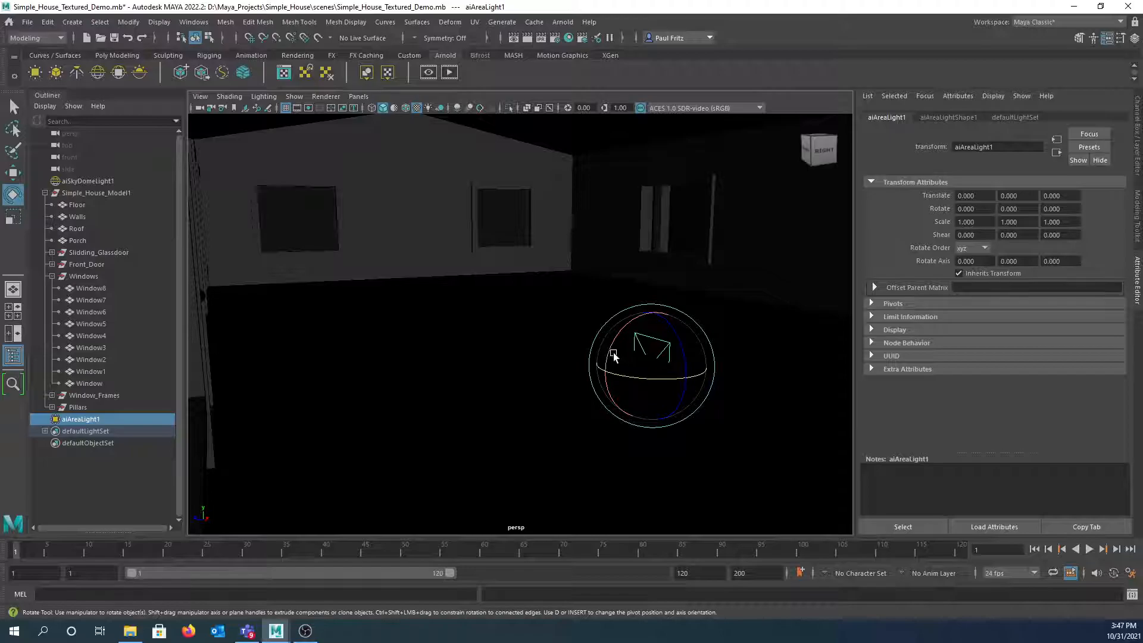
pyautogui.press('w')
pyautogui.moveTo(653, 314); pyautogui.dragTo(638, 207)
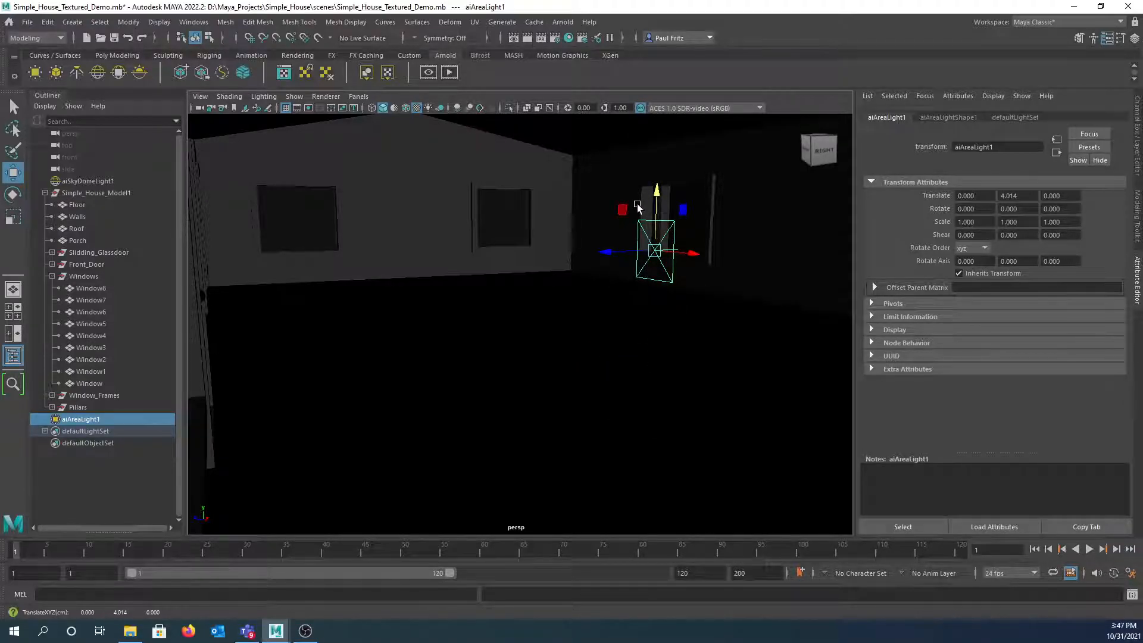
pyautogui.press('e')
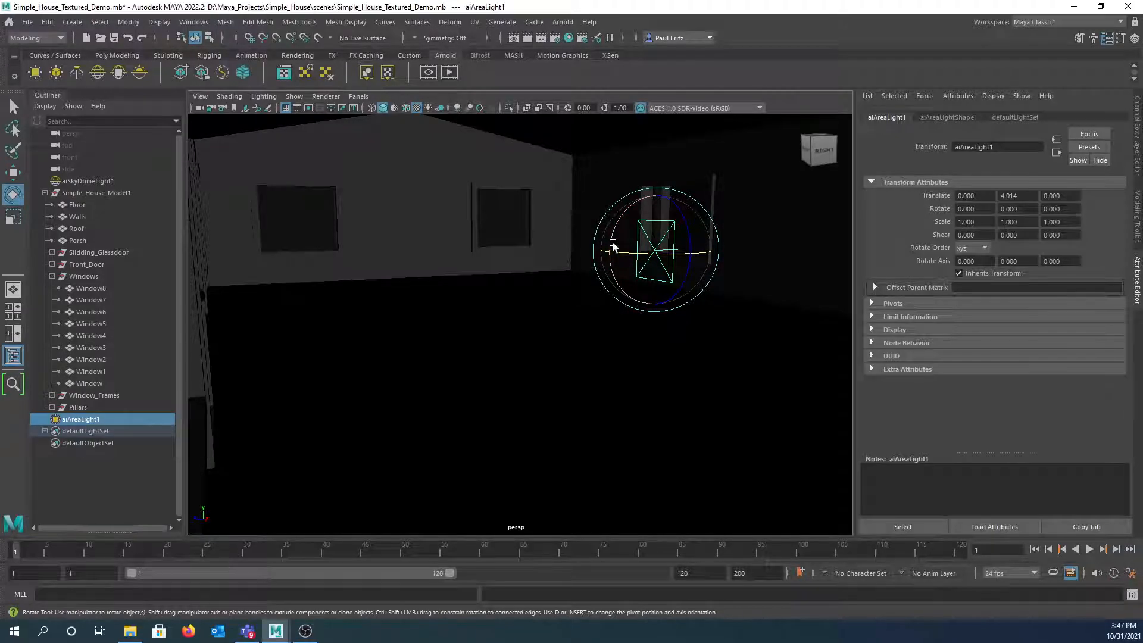
pyautogui.moveTo(612, 244); pyautogui.dragTo(673, 197)
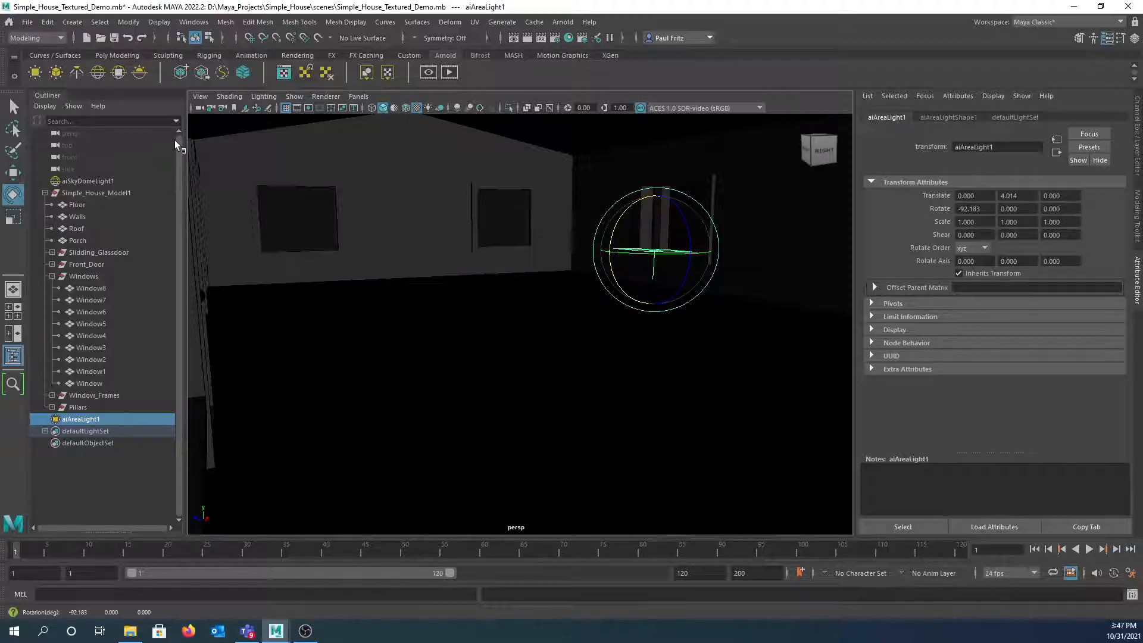
# - Browse the Arnold light types without adding one, then bring Hypershade back up
pyautogui.click(564, 24)
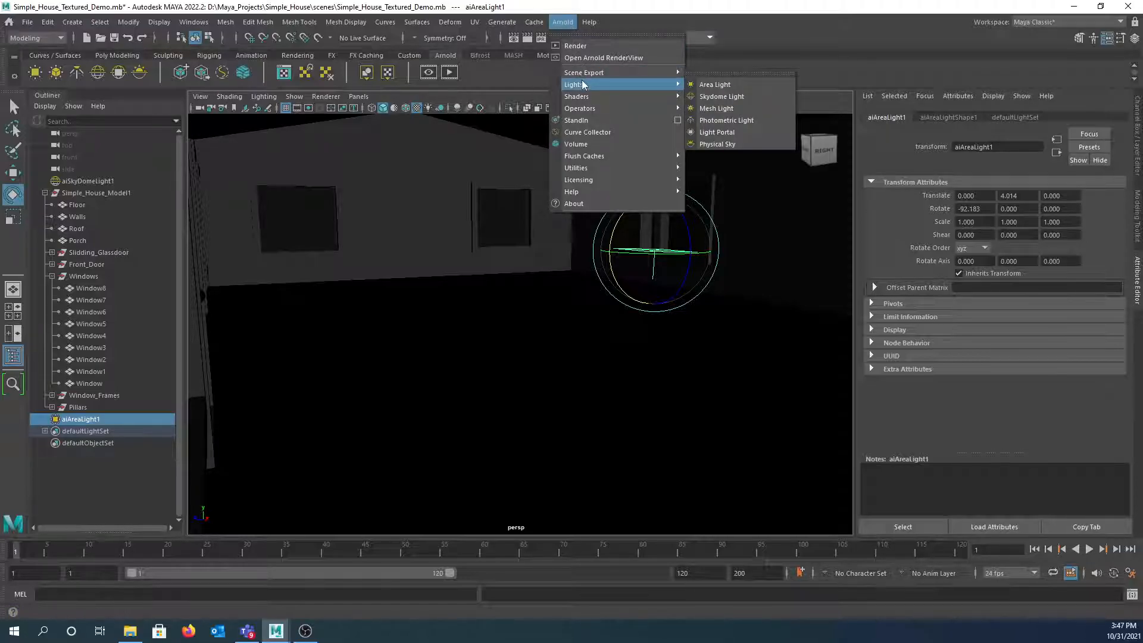
pyautogui.click(771, 43)
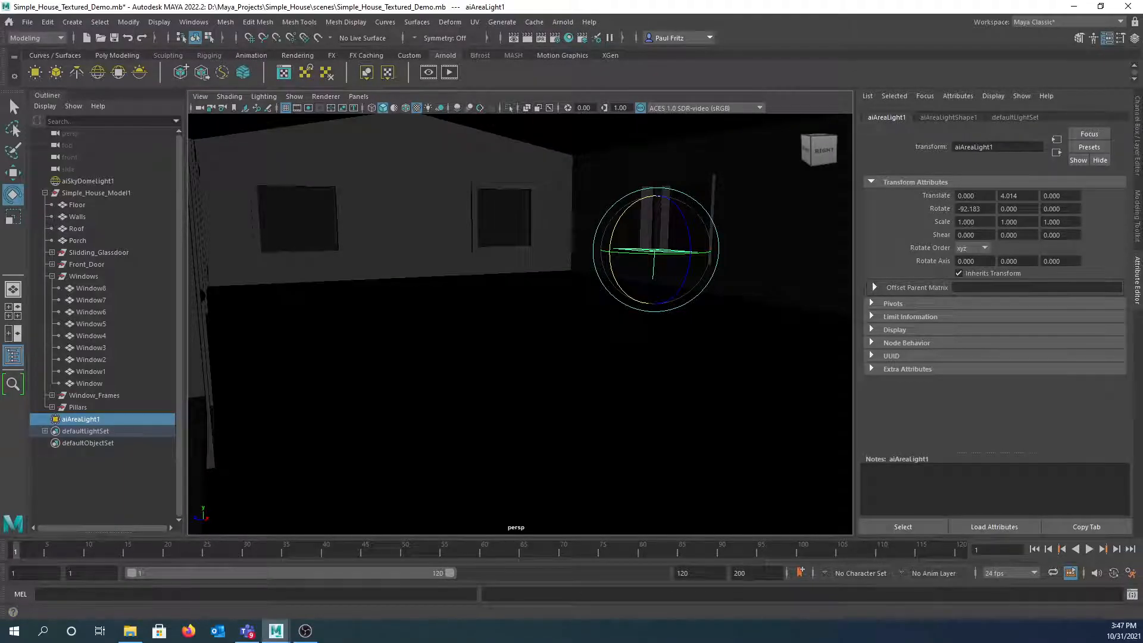
pyautogui.moveTo(0, 107); pyautogui.dragTo(421, 33)
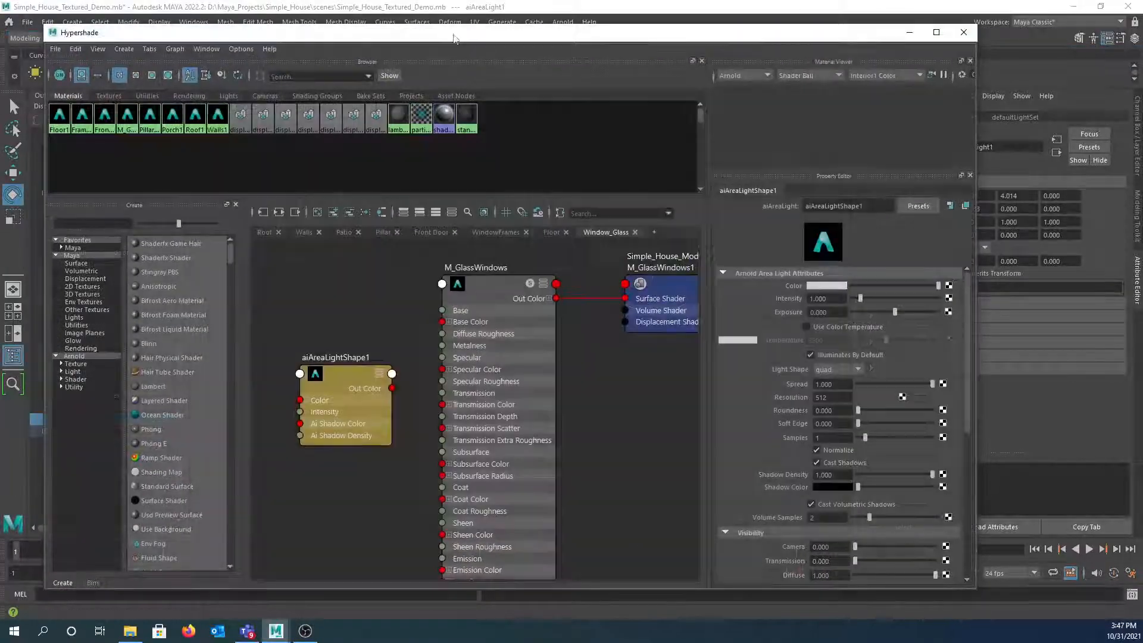
pyautogui.click(122, 49)
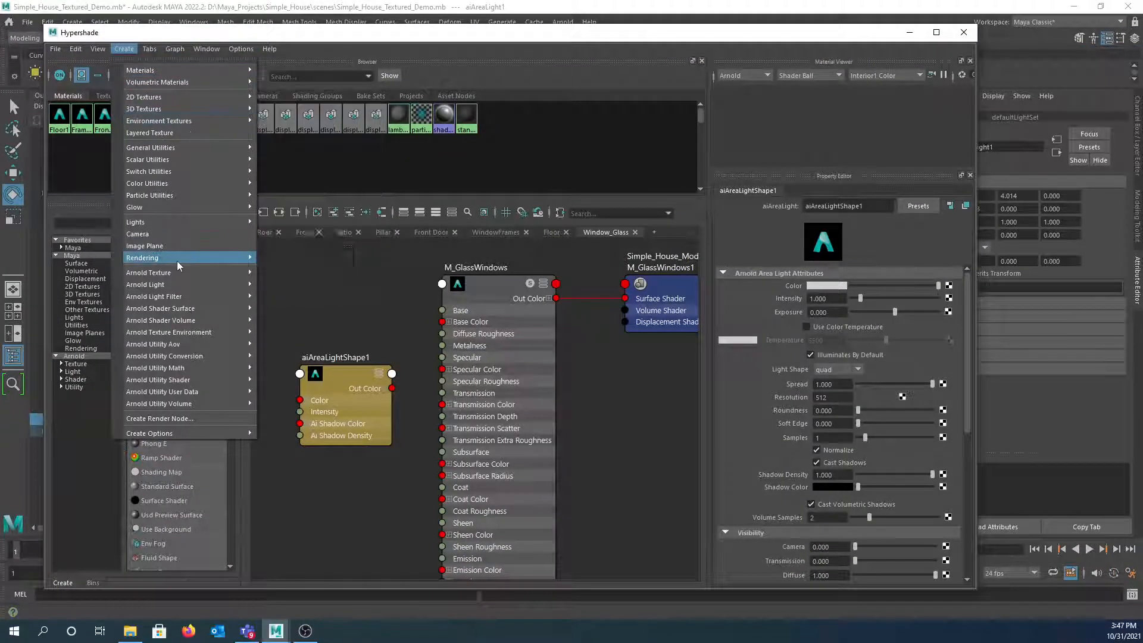
pyautogui.moveTo(180, 284)
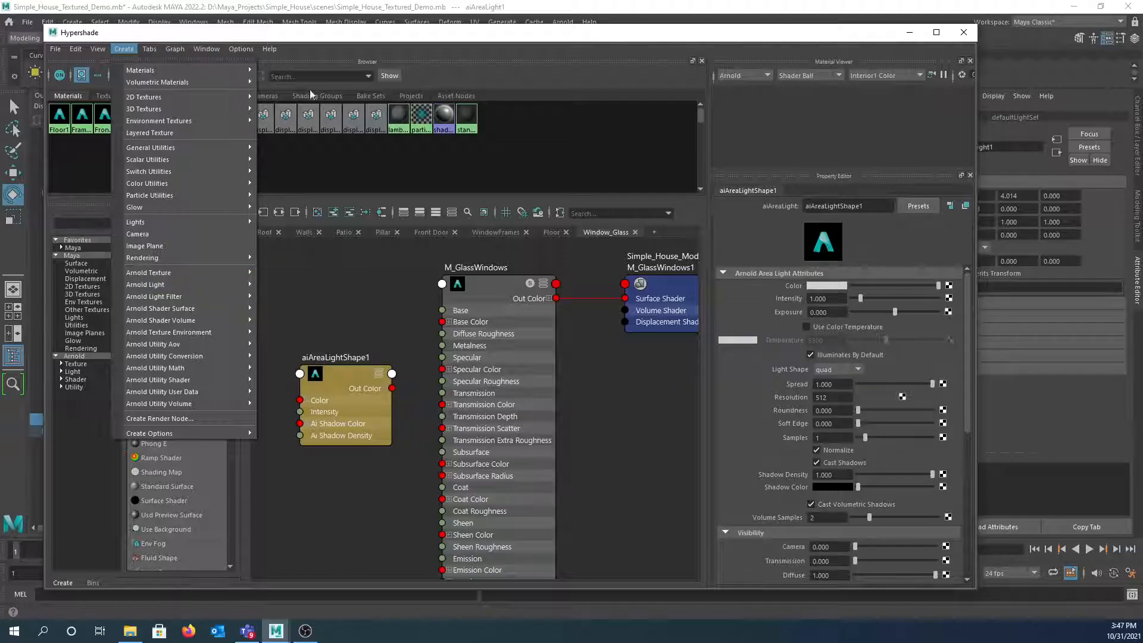
pyautogui.click(501, 28)
pyautogui.moveTo(473, 31); pyautogui.dragTo(0, 37)
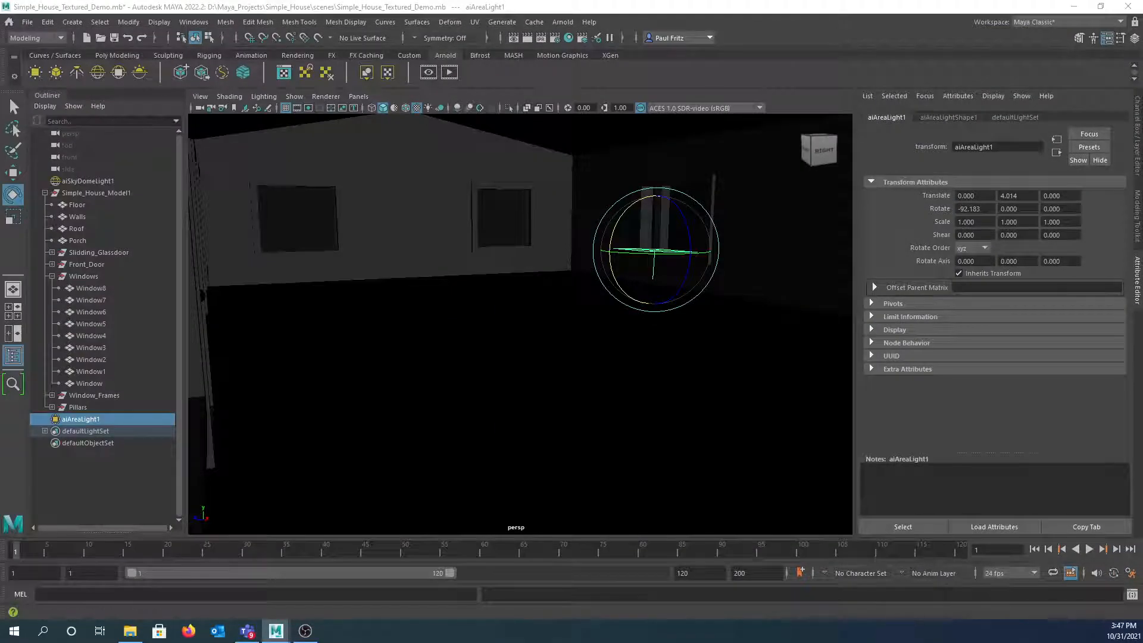
# - Move the area light up to the roof ridge at Translate Y 9.510, Z 1.835
pyautogui.press('w')
pyautogui.moveTo(653, 187)
pyautogui.mouseDown()
pyautogui.moveTo(658, 119)
pyautogui.moveTo(665, 174)
pyautogui.mouseUp()
pyautogui.scroll(3, 662, 170)
pyautogui.keyDown('alt'); pyautogui.moveTo(526, 214); pyautogui.dragTo(500, 218, button='middle'); pyautogui.keyUp('alt')
pyautogui.keyDown('alt'); pyautogui.moveTo(501, 221); pyautogui.dragTo(585, 188); pyautogui.keyUp('alt')
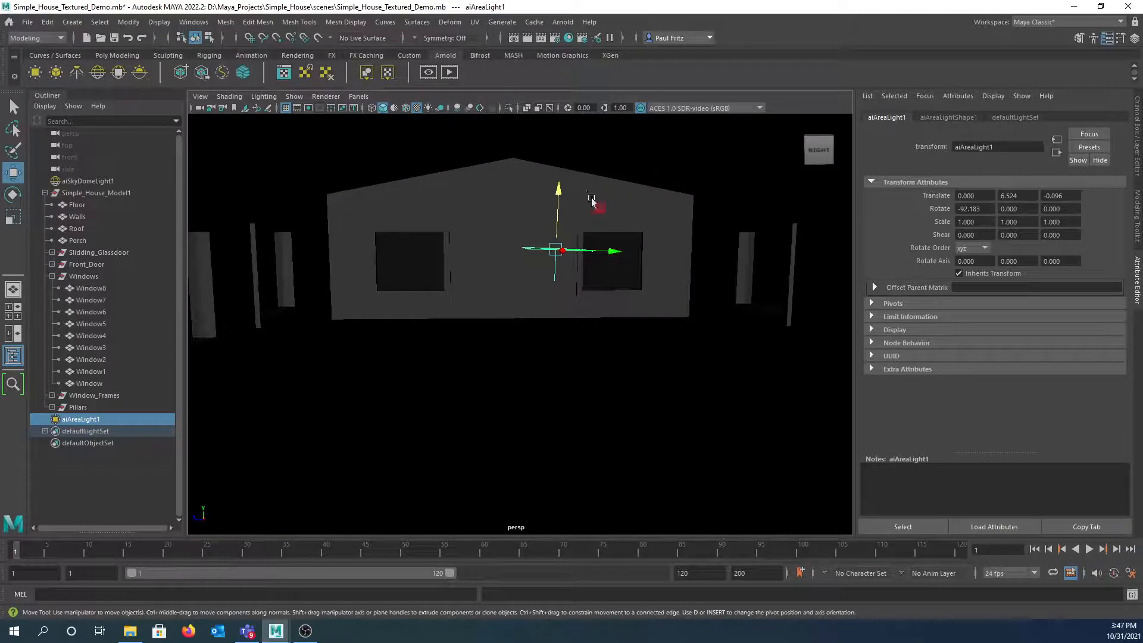
pyautogui.moveTo(613, 250); pyautogui.dragTo(551, 249)
pyautogui.moveTo(493, 205); pyautogui.dragTo(487, 162)
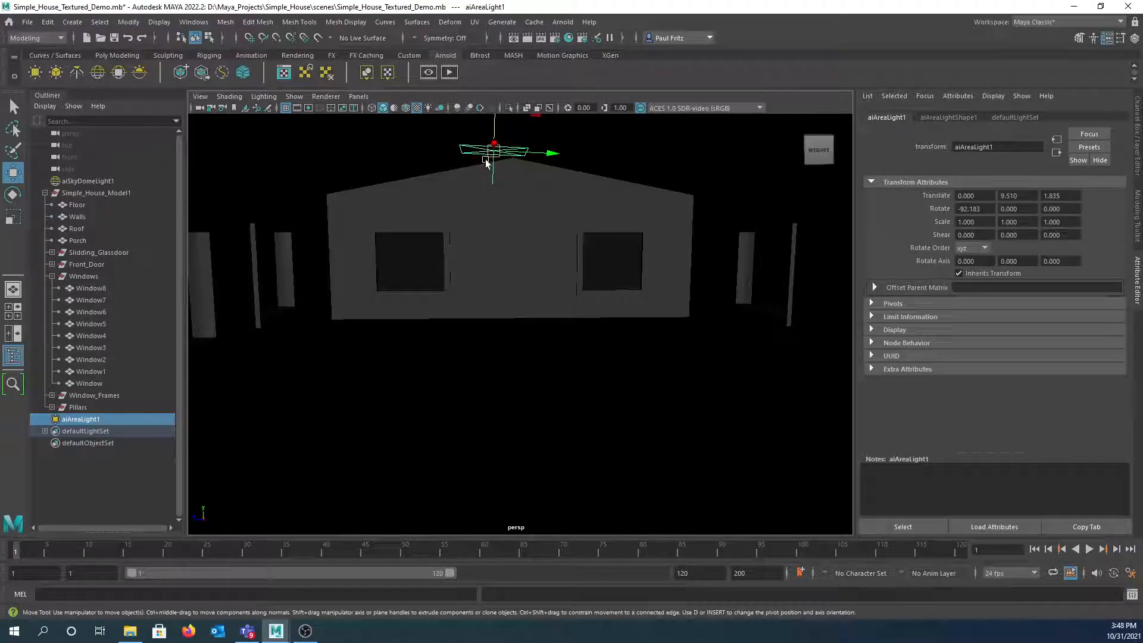
# - Scale the area light uniformly to 2.441
pyautogui.press('r')
pyautogui.click(498, 156)
pyautogui.moveTo(497, 155); pyautogui.dragTo(581, 158)
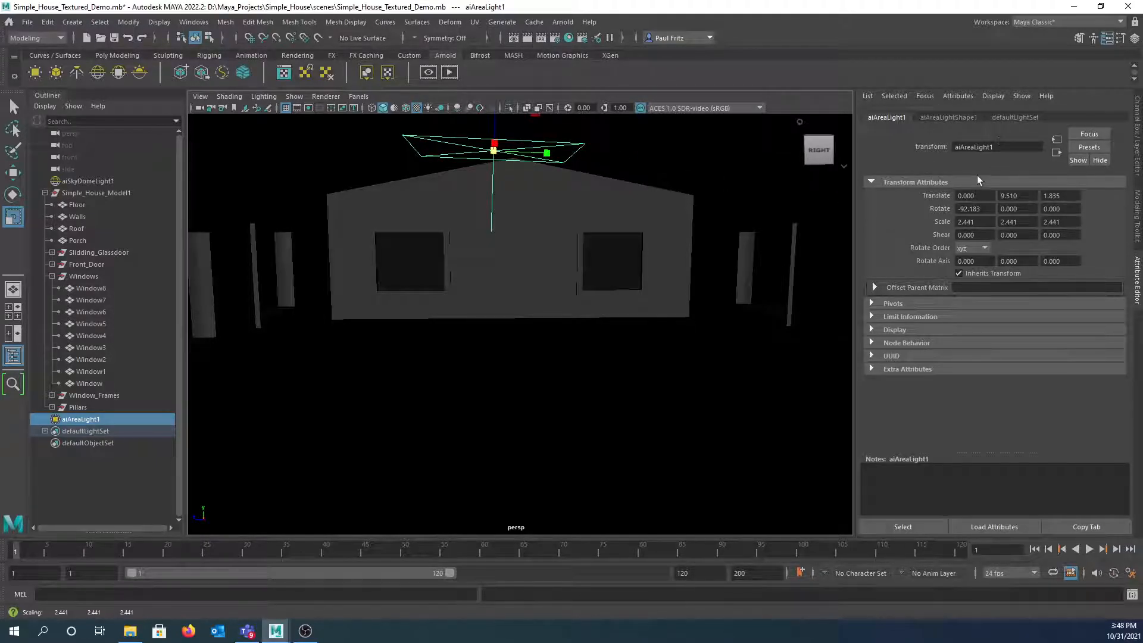
# - Raise the intensity in aiAreaLightShape1 and start an Arnold render of the interior
pyautogui.click(934, 119)
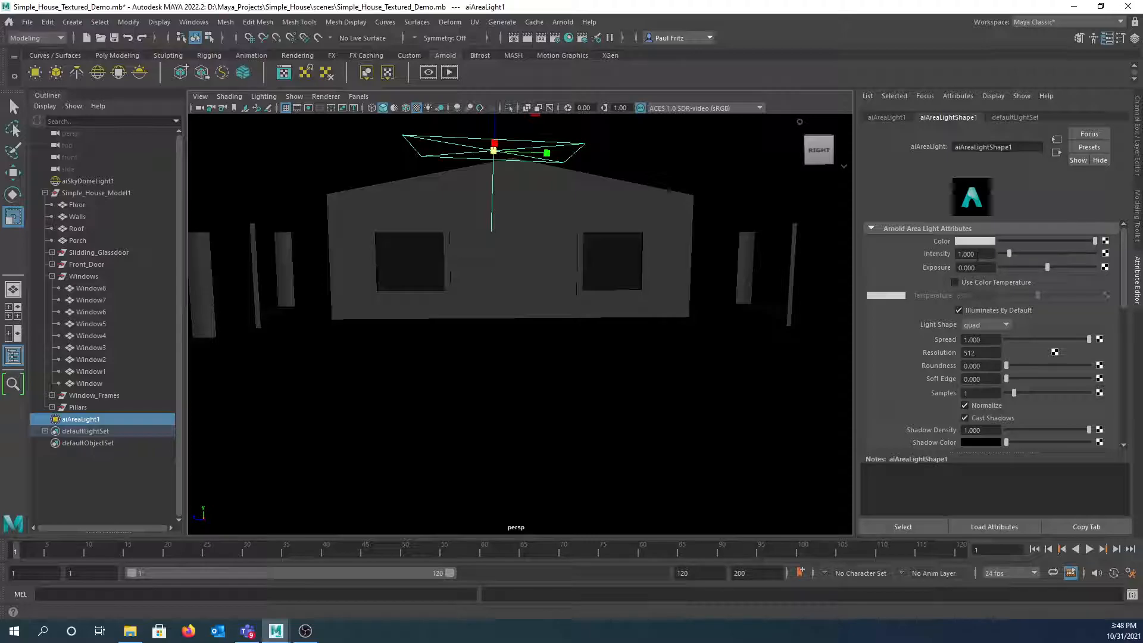
pyautogui.moveTo(1010, 255); pyautogui.dragTo(1049, 254)
pyautogui.click(450, 72)
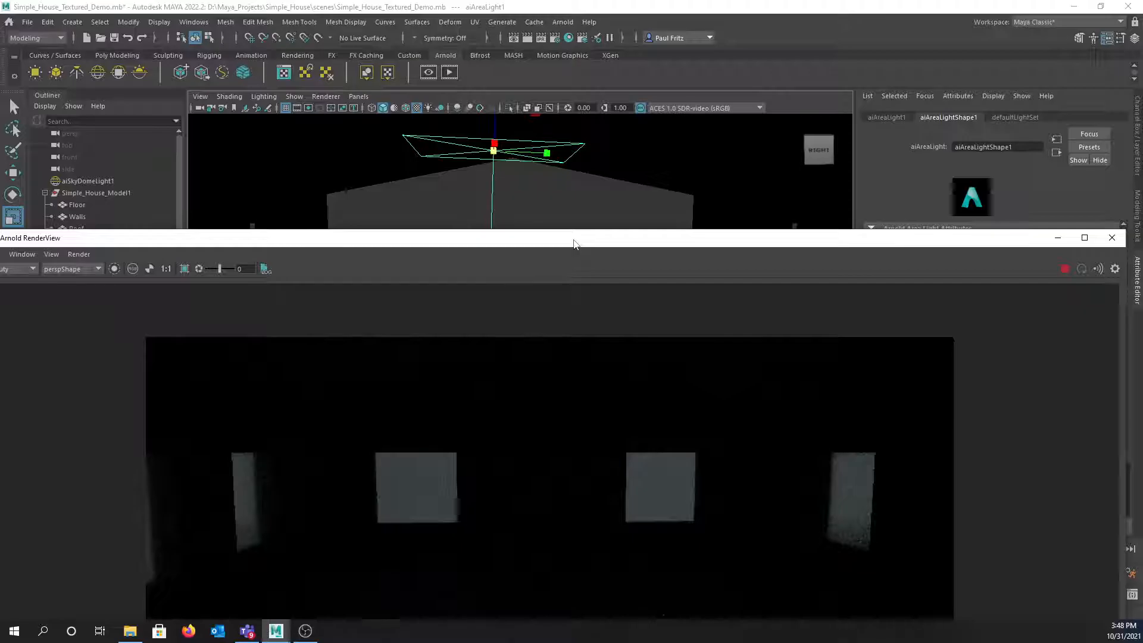
pyautogui.moveTo(573, 241); pyautogui.dragTo(477, 193)
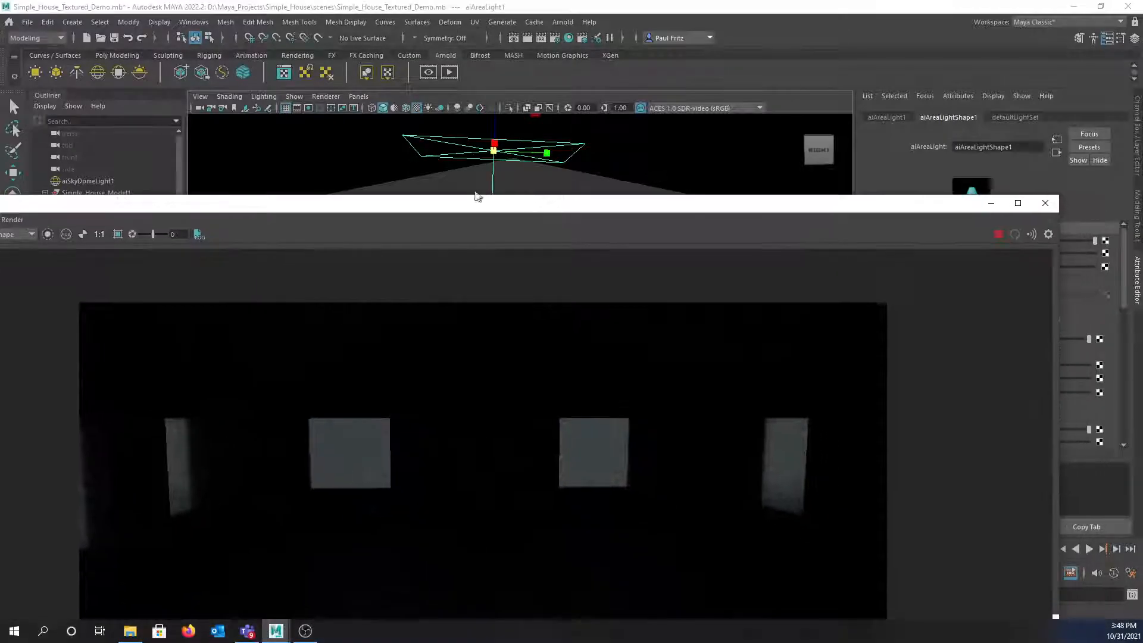
pyautogui.moveTo(400, 189); pyautogui.dragTo(146, 156)
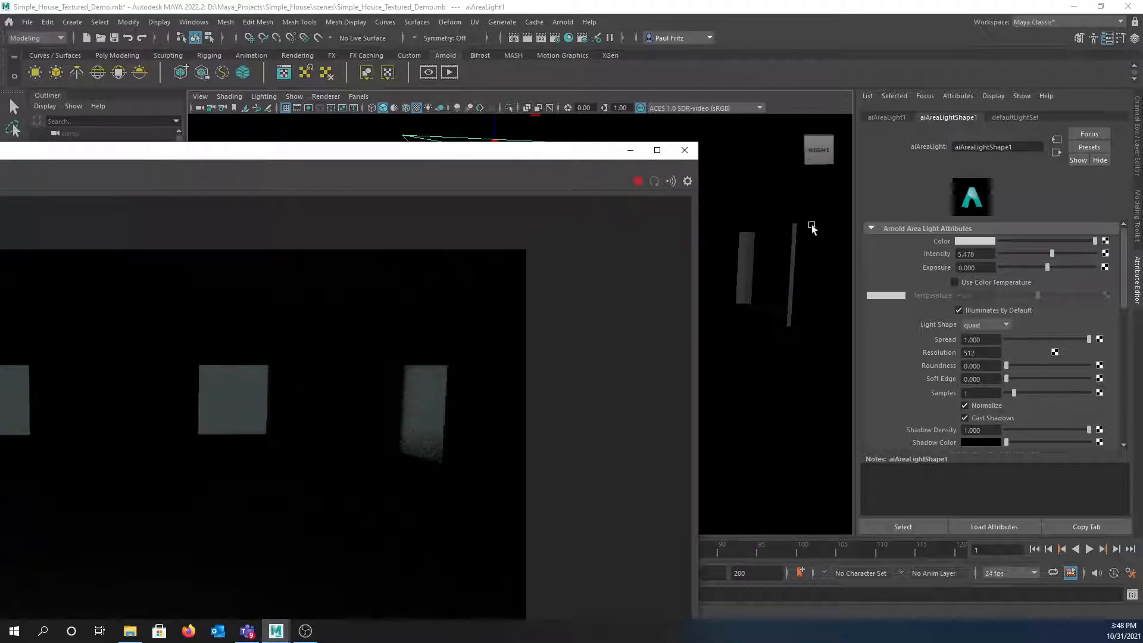
# - Set the area light intensity to 20 and review the dim interior render
pyautogui.moveTo(991, 253); pyautogui.dragTo(952, 252)
pyautogui.write('20')
pyautogui.press('Return')
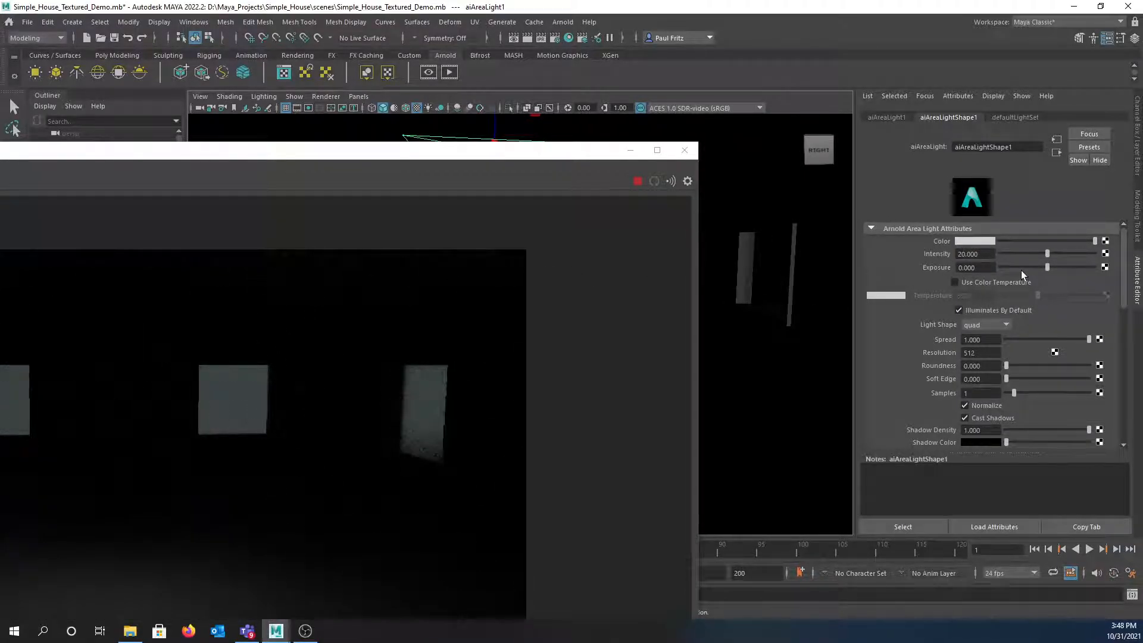
pyautogui.moveTo(219, 158); pyautogui.dragTo(619, 142)
pyautogui.scroll(-2, 498, 369)
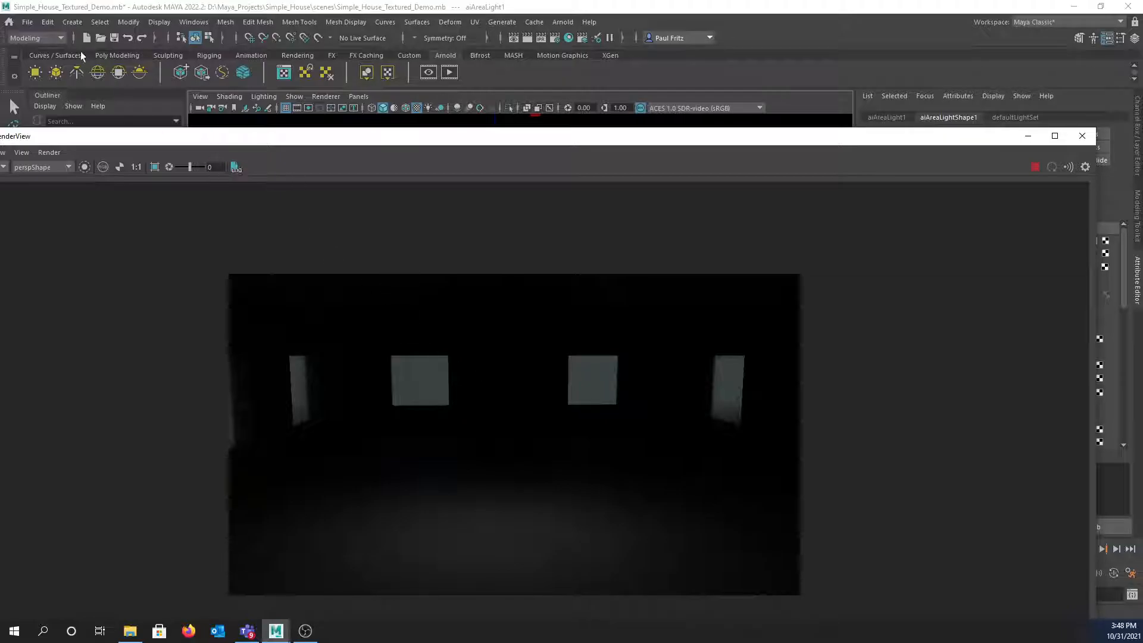
# - Create a point light and raise it along Y into the middle of the room
pyautogui.click(73, 22)
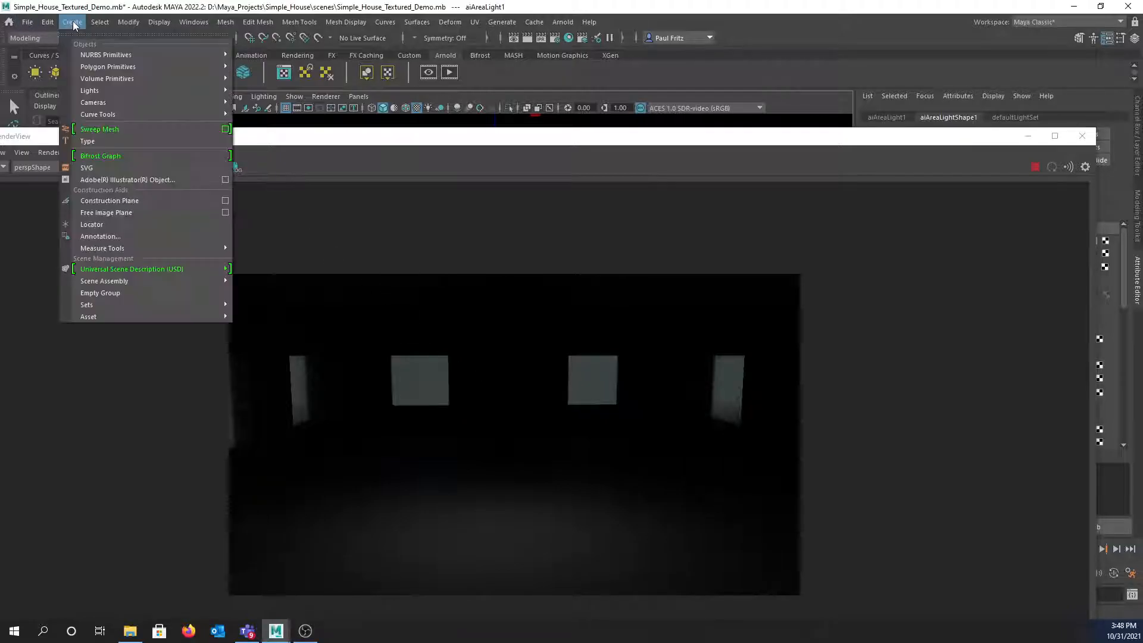
pyautogui.moveTo(100, 91)
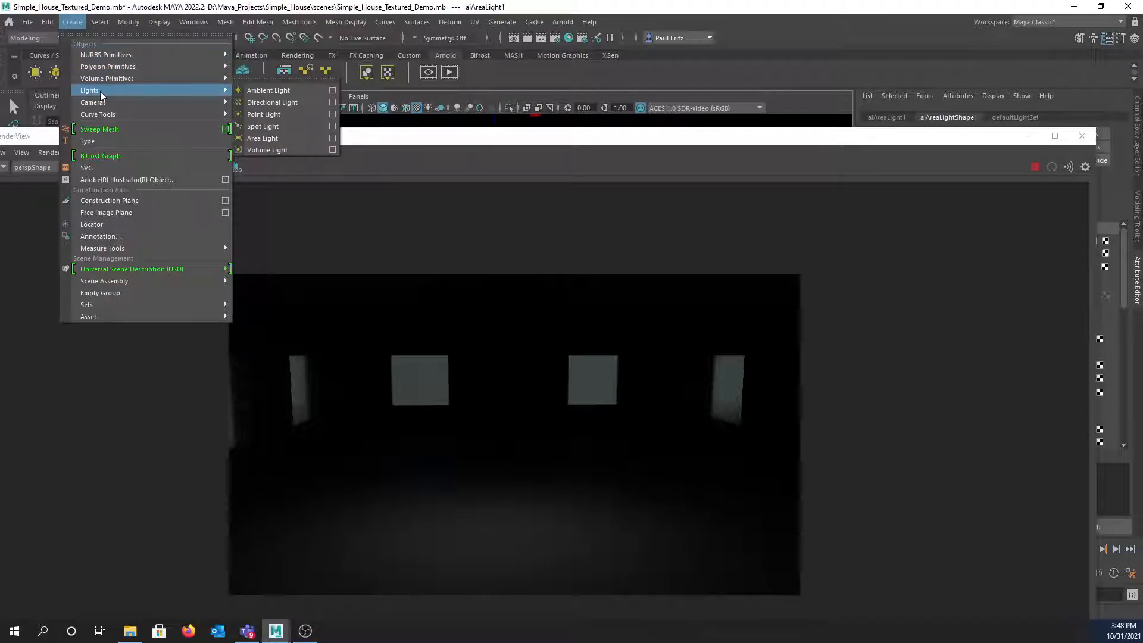
pyautogui.click(273, 115)
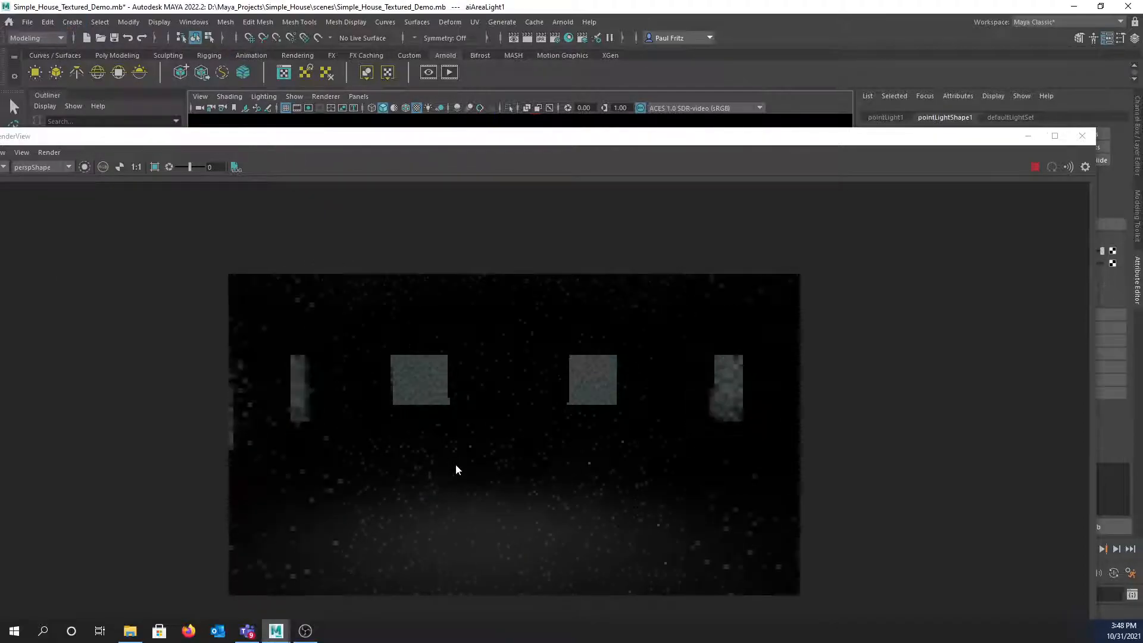
pyautogui.moveTo(492, 145); pyautogui.dragTo(503, 446)
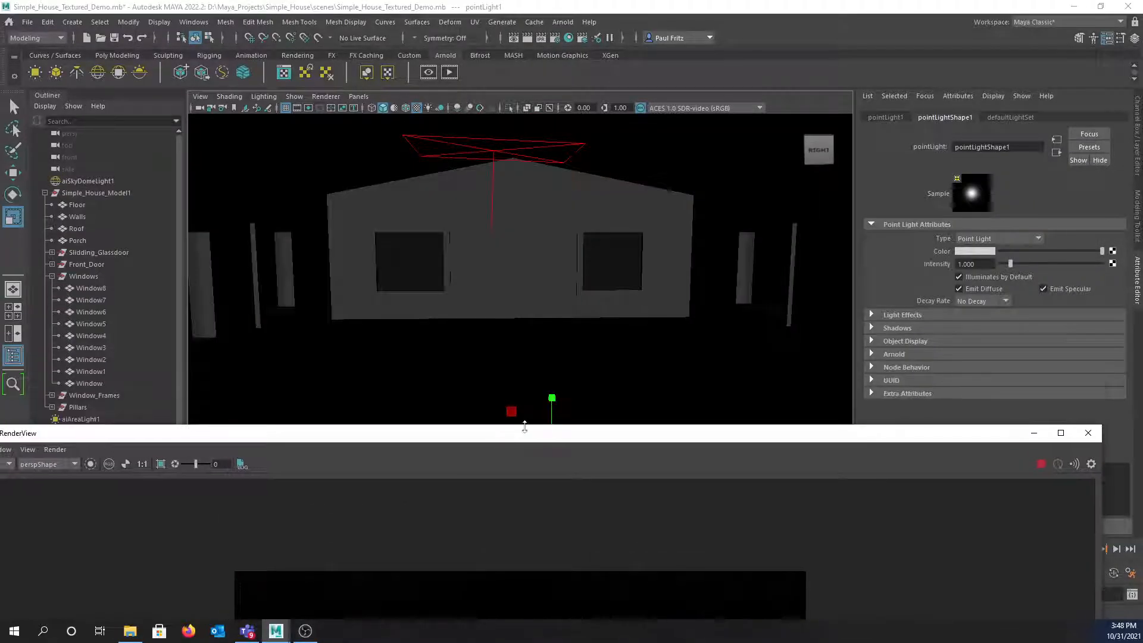
pyautogui.press('w')
pyautogui.click(553, 395)
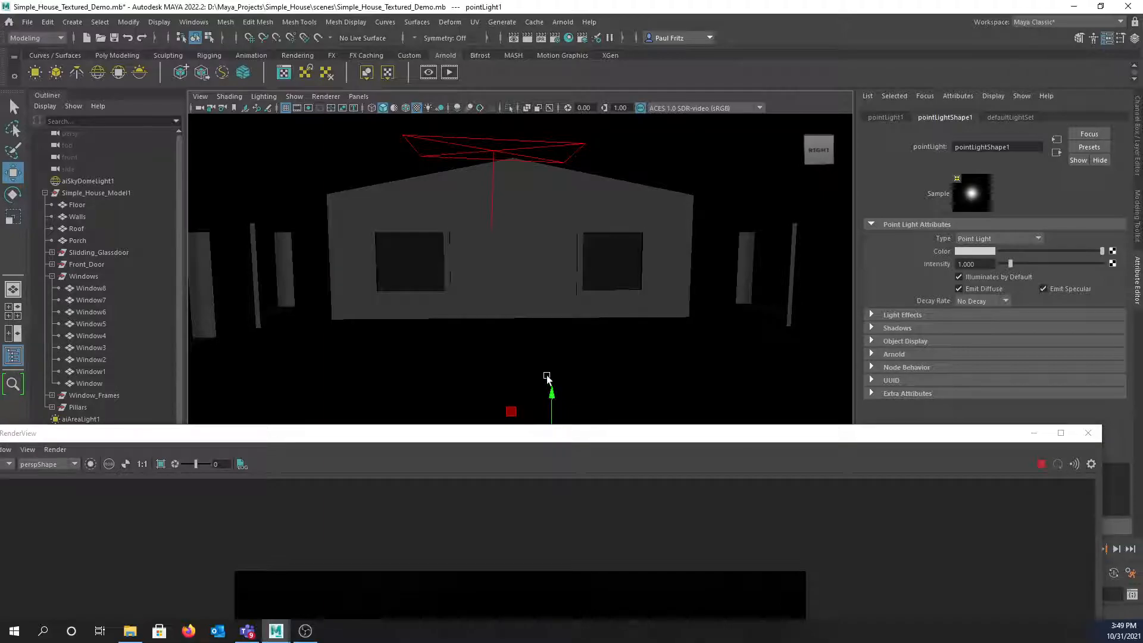
pyautogui.moveTo(552, 391); pyautogui.dragTo(550, 201)
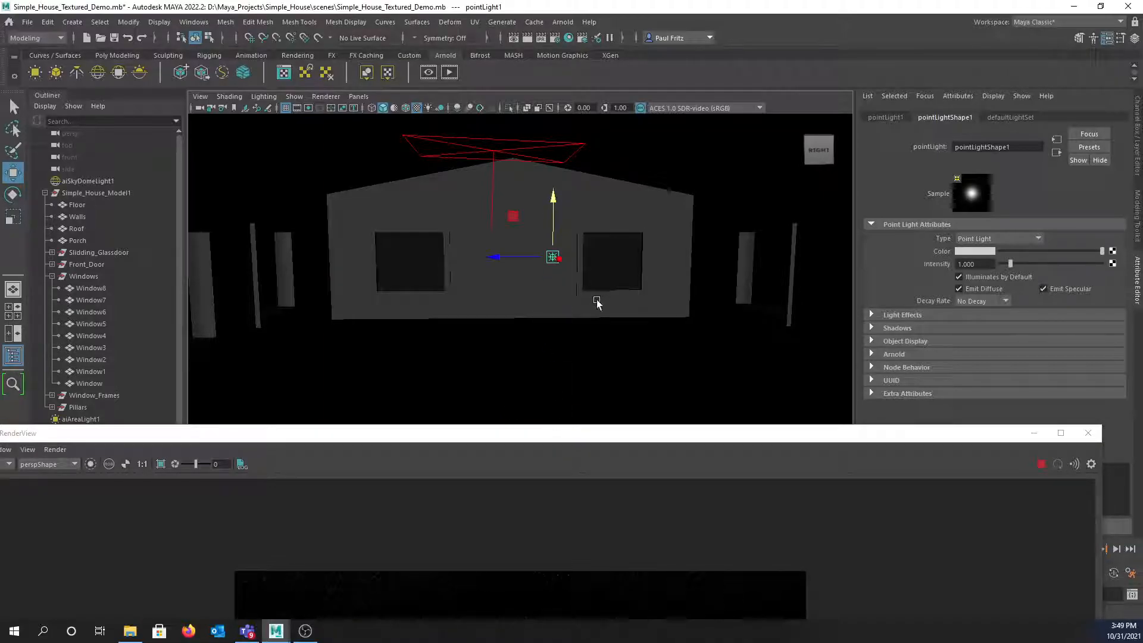
# - Set the point light intensity to 500 and view the brighter render
pyautogui.moveTo(984, 264); pyautogui.dragTo(951, 264)
pyautogui.write('500')
pyautogui.press('Return')
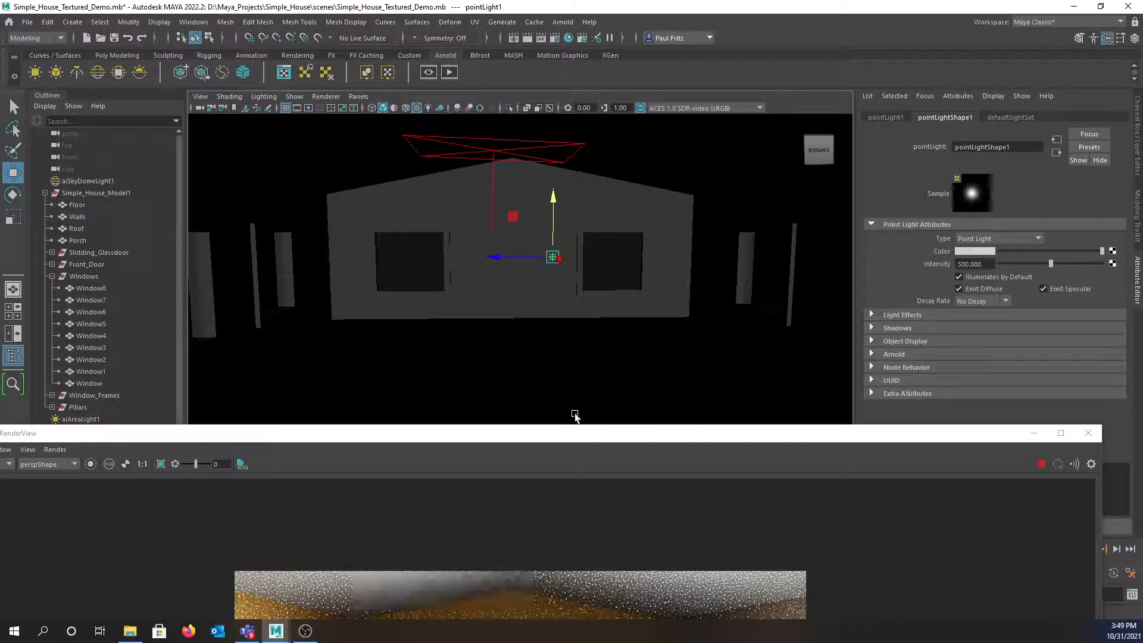
pyautogui.moveTo(580, 437); pyautogui.dragTo(596, 122)
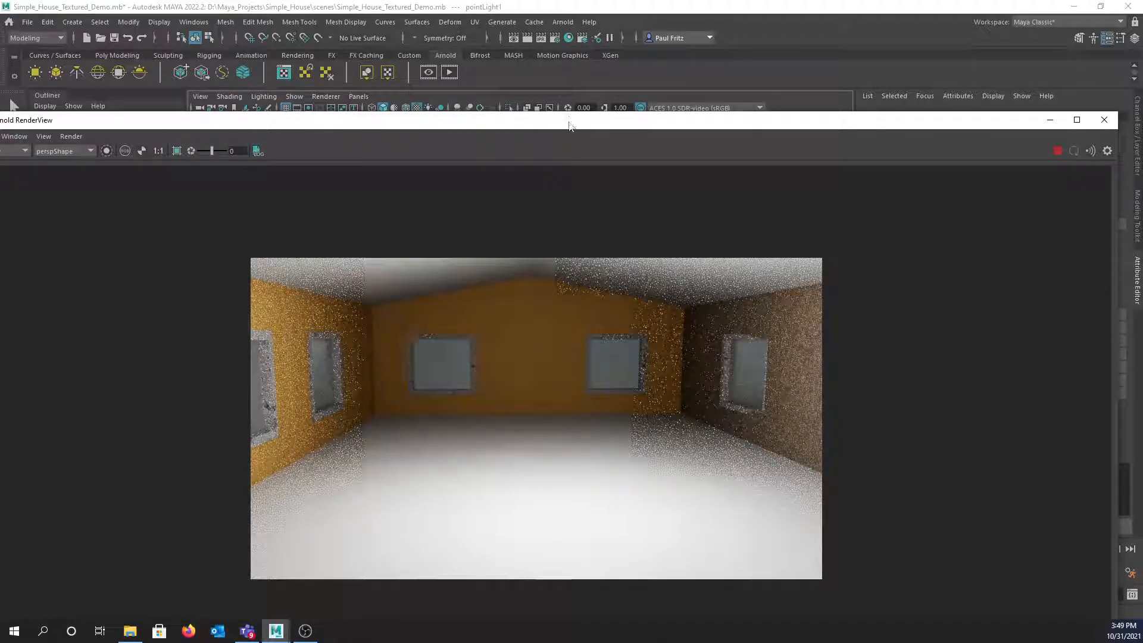
# - Lower the point light intensity to 100
pyautogui.moveTo(569, 125); pyautogui.dragTo(255, 240)
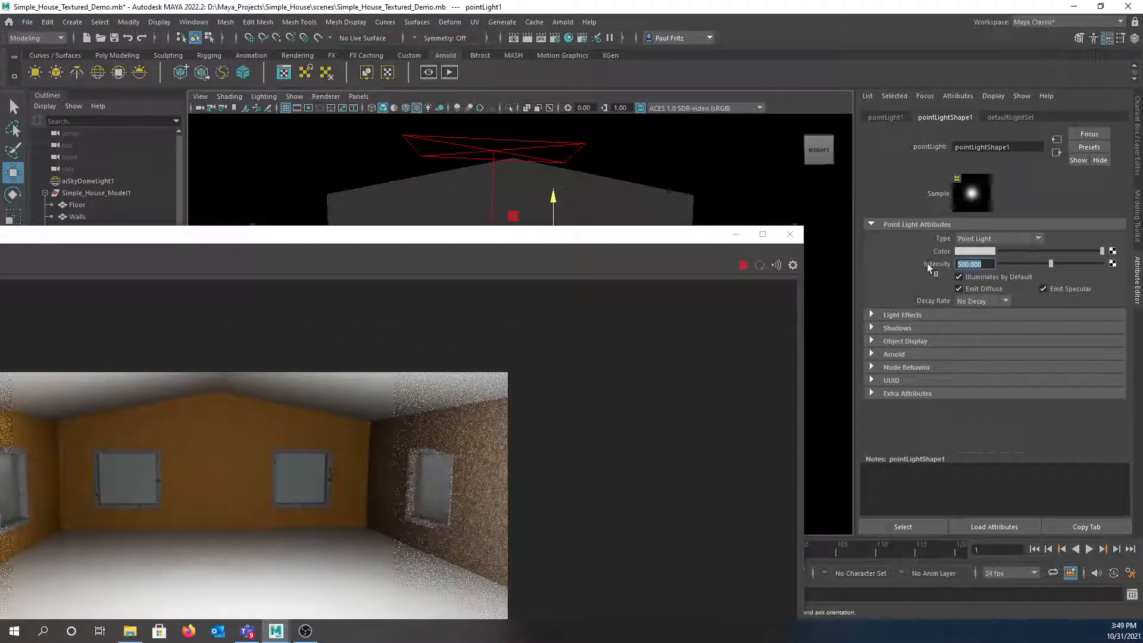
pyautogui.write('100')
pyautogui.press('Return')
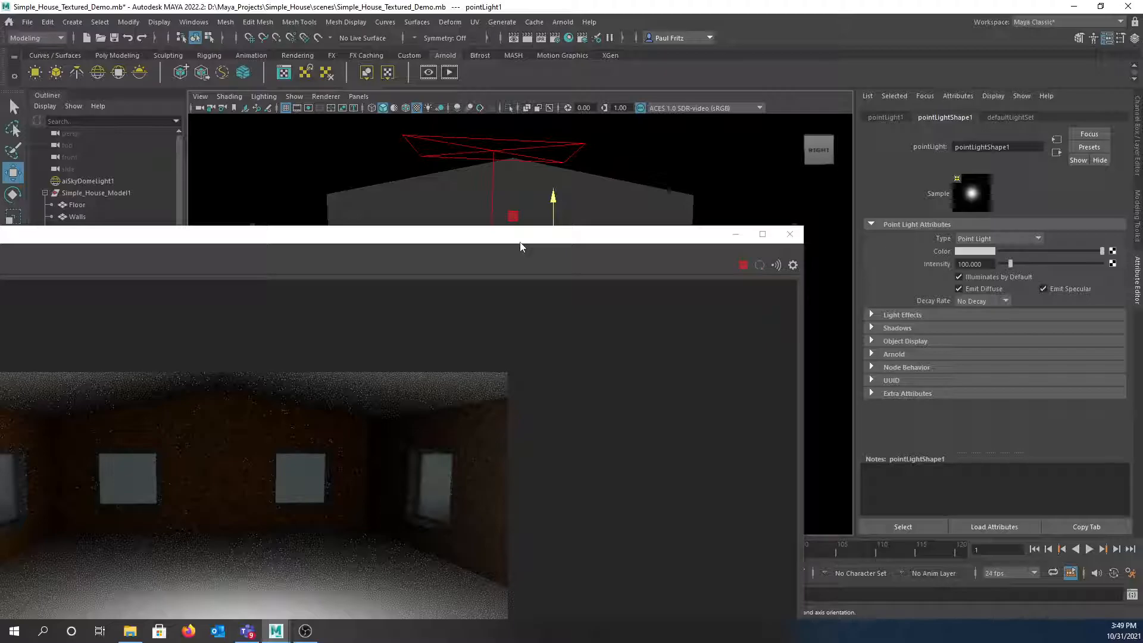
# - Select Floor, snap the RenderView to the left half, and tumble the camera to re-render
pyautogui.moveTo(521, 244); pyautogui.dragTo(61, 172)
pyautogui.click(593, 412)
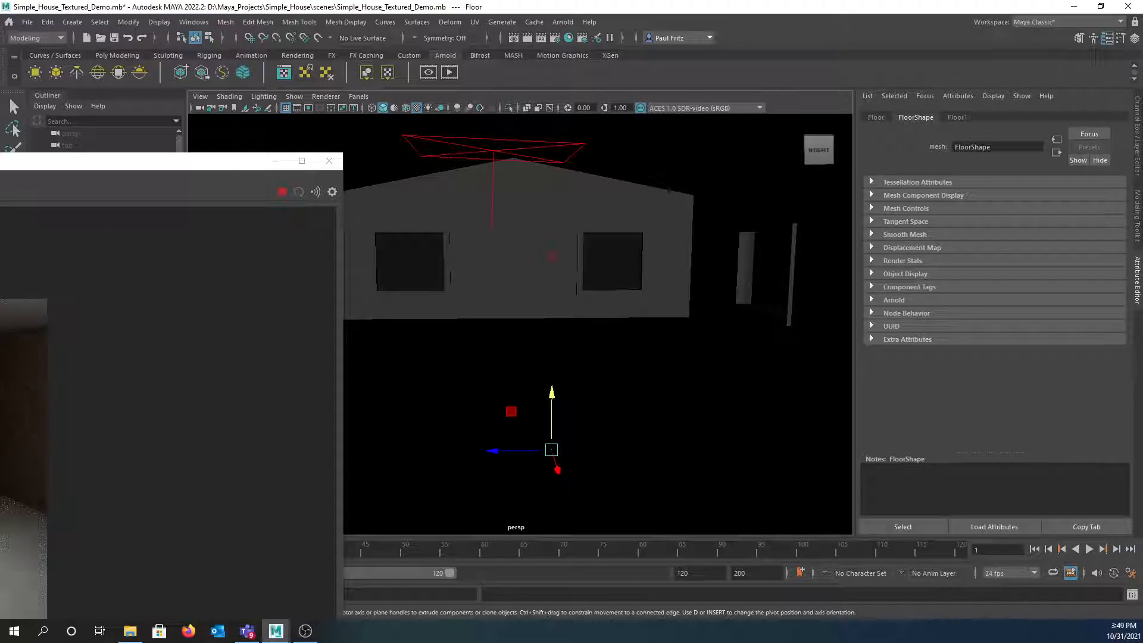
pyautogui.moveTo(0, 164); pyautogui.dragTo(437, 131)
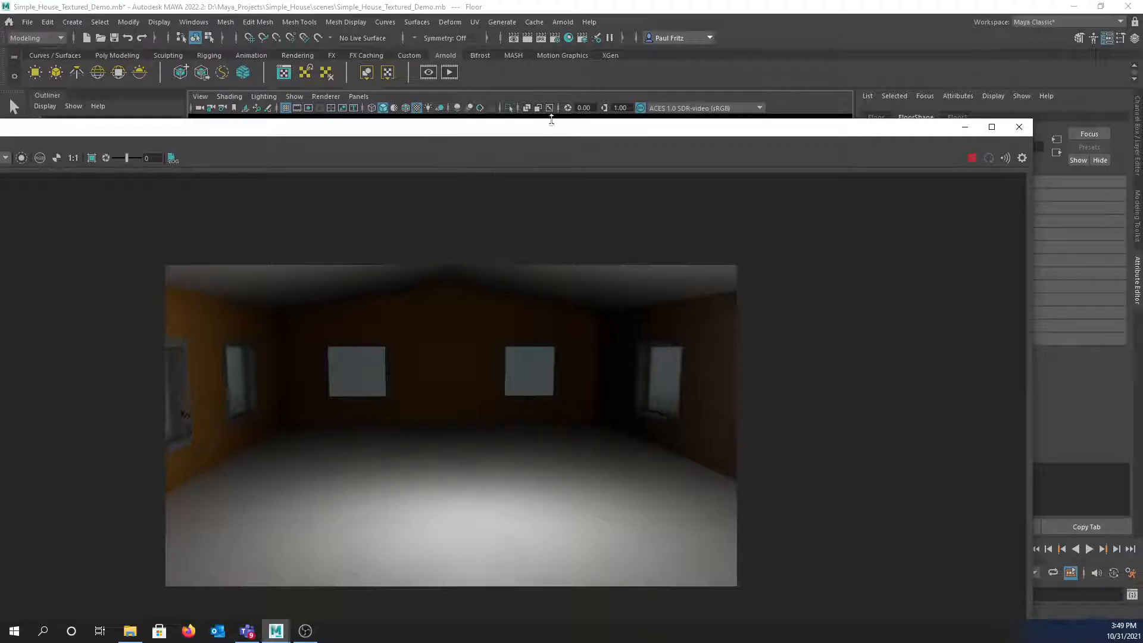
pyautogui.press('super+Left')
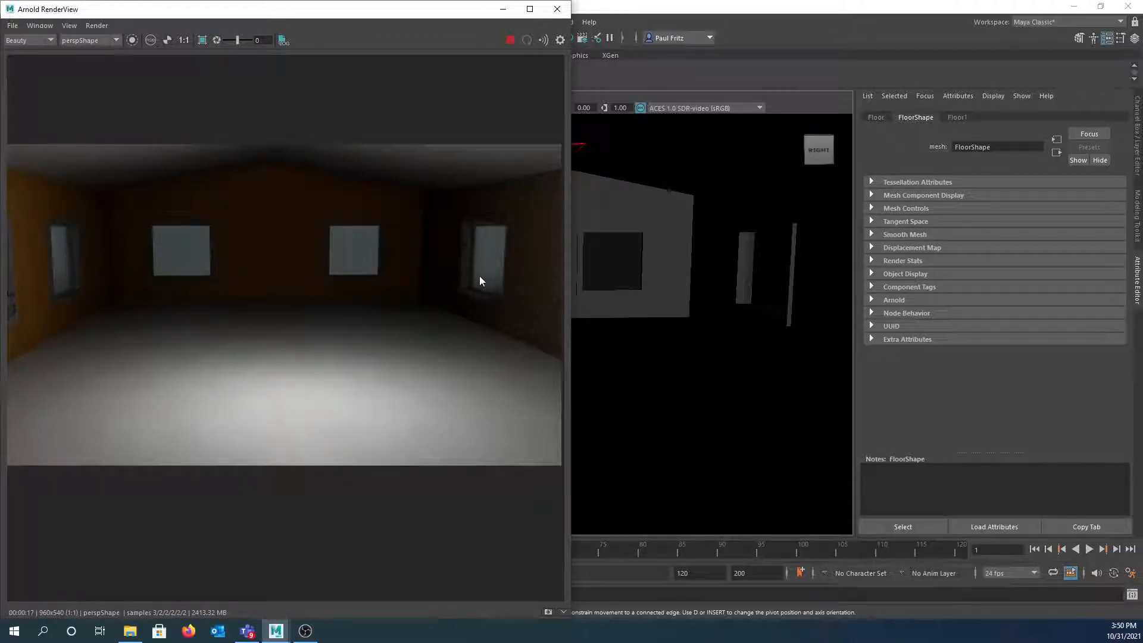
pyautogui.keyDown('alt'); pyautogui.moveTo(609, 292); pyautogui.dragTo(631, 293); pyautogui.keyUp('alt')
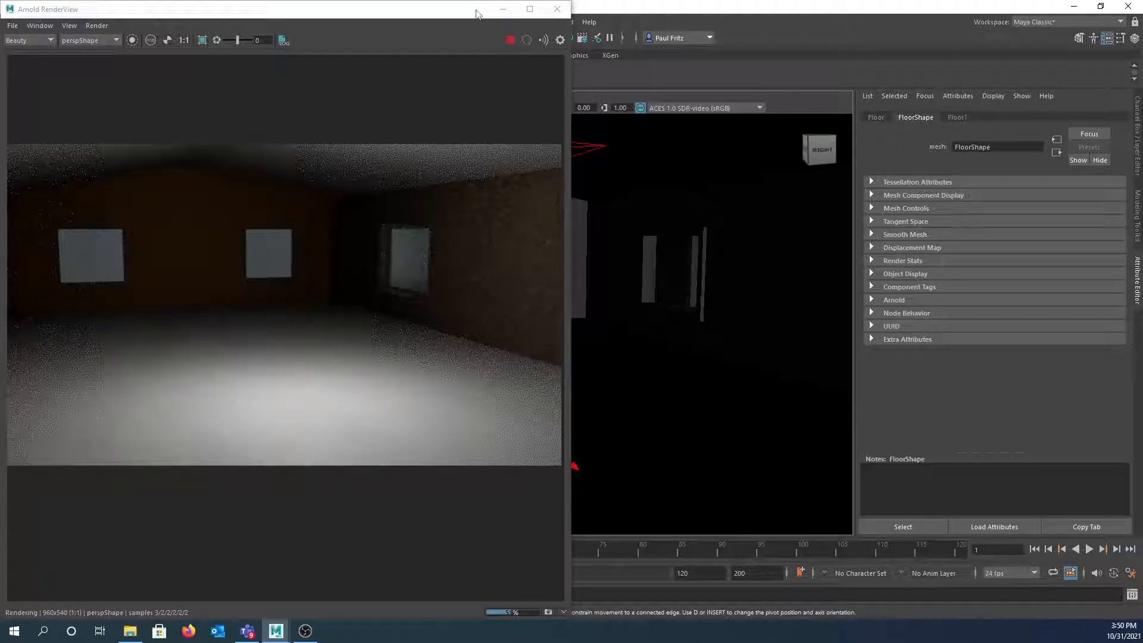
# - Restore the Maya window and place it beside the Arnold render view
pyautogui.doubleClick(681, 12)
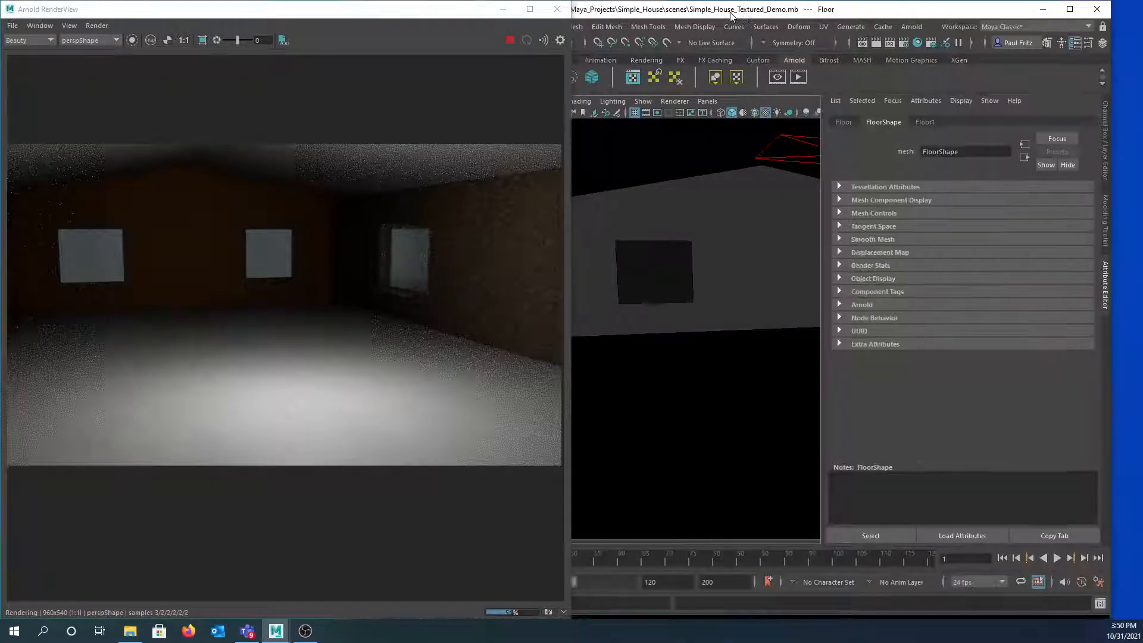
pyautogui.moveTo(746, 12); pyautogui.dragTo(1139, 12)
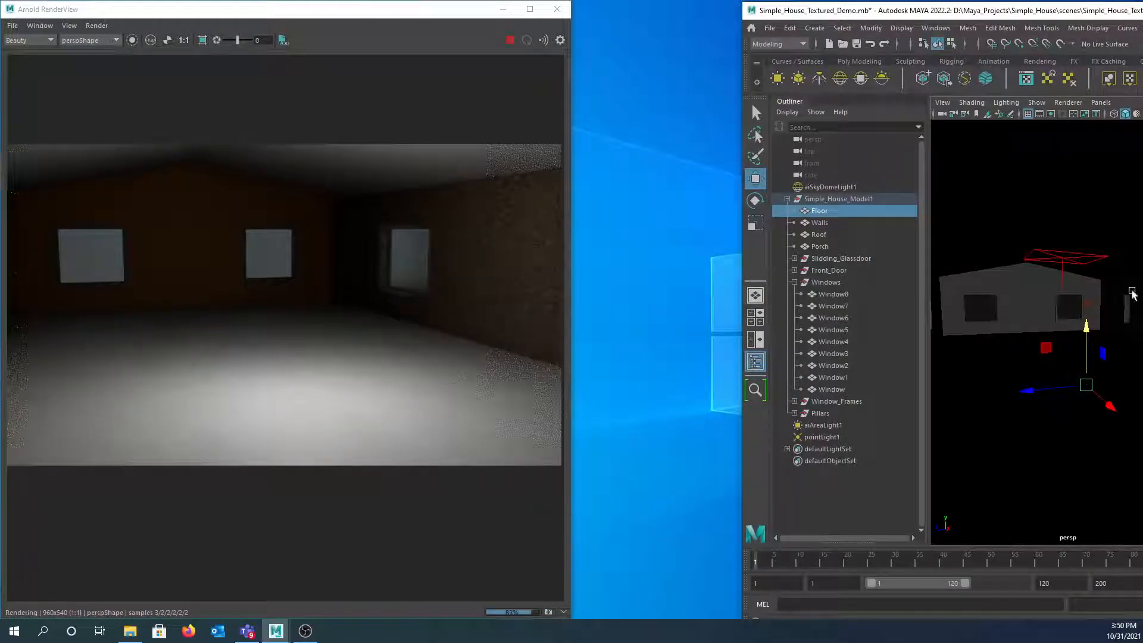
pyautogui.click(1087, 305)
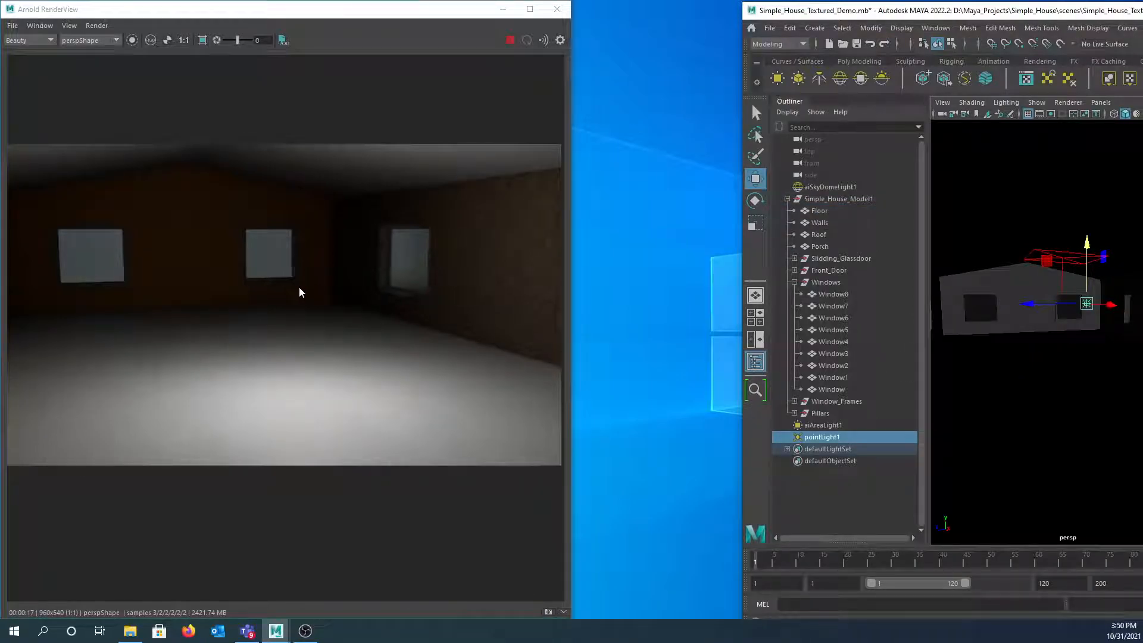
pyautogui.moveTo(989, 11); pyautogui.dragTo(533, 20)
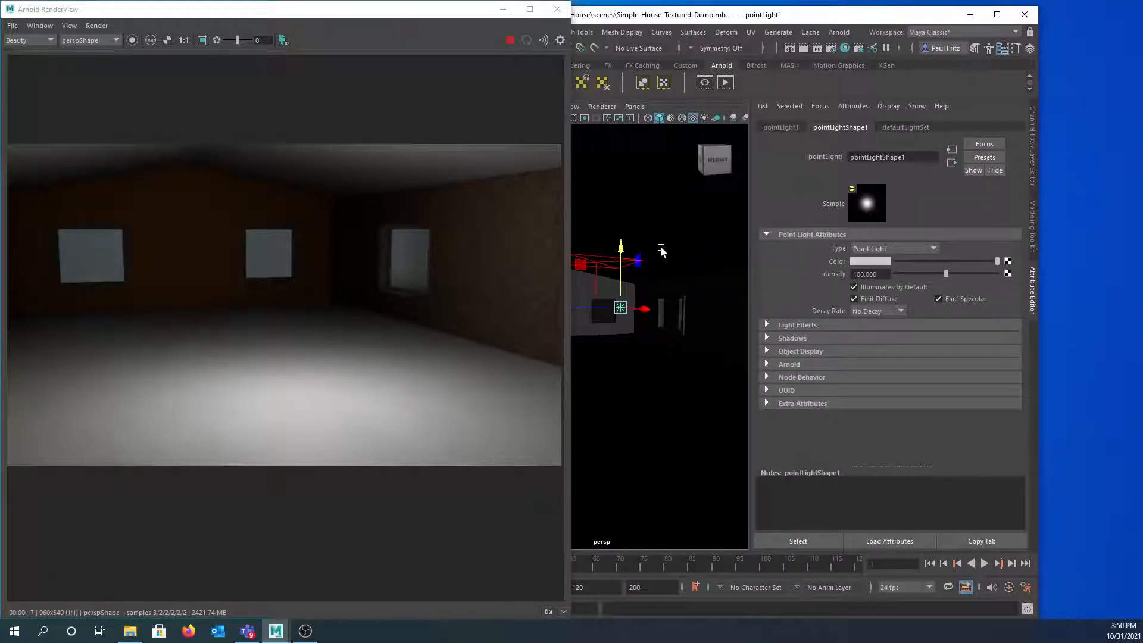
# - Delete aiAreaLight1 and raise pointLight1 higher inside the room
pyautogui.click(598, 265)
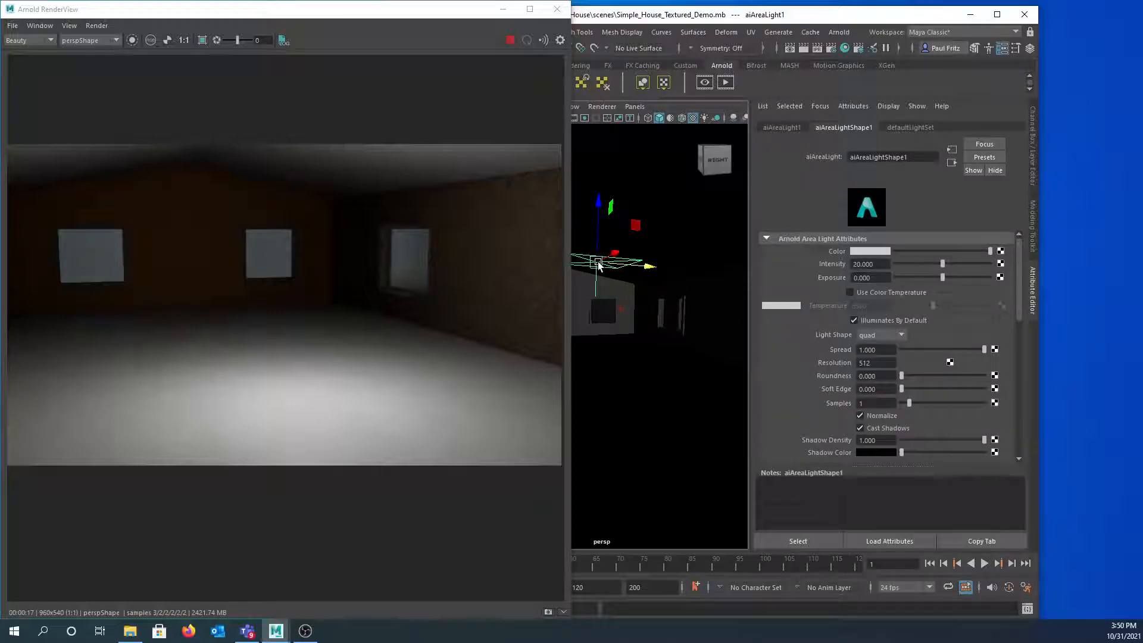
pyautogui.press('Delete')
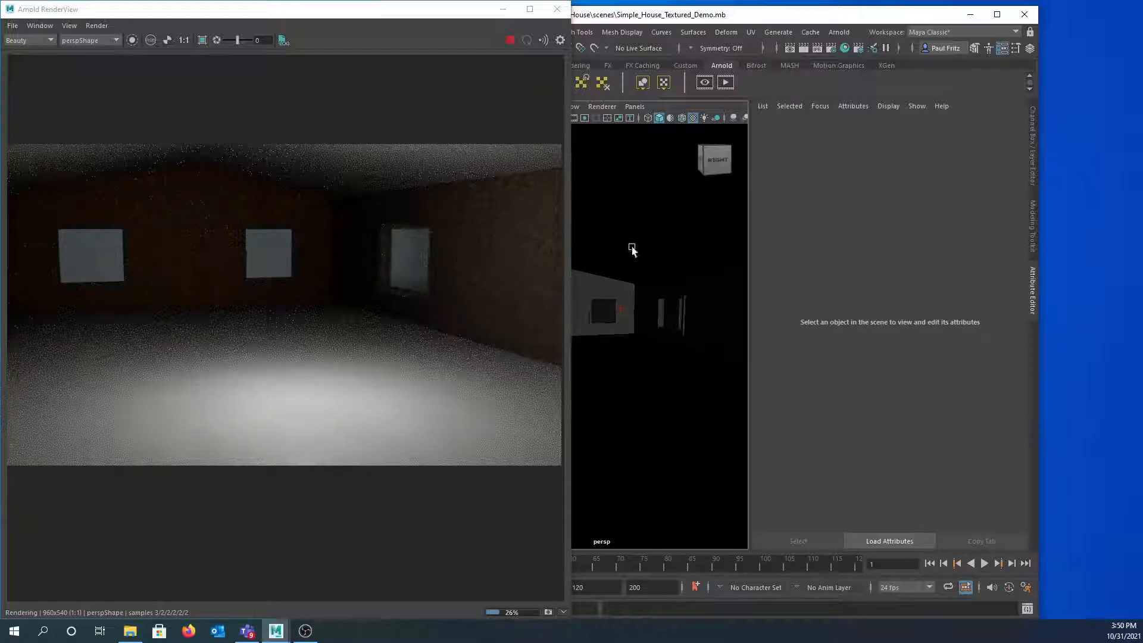
pyautogui.click(620, 309)
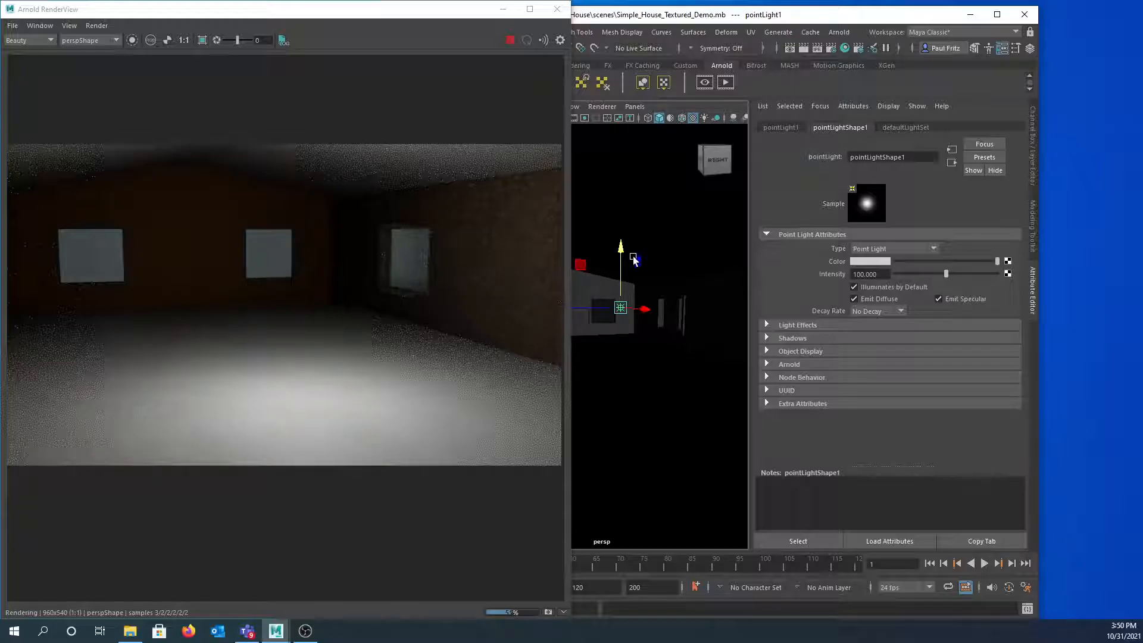
pyautogui.moveTo(626, 213); pyautogui.dragTo(622, 176)
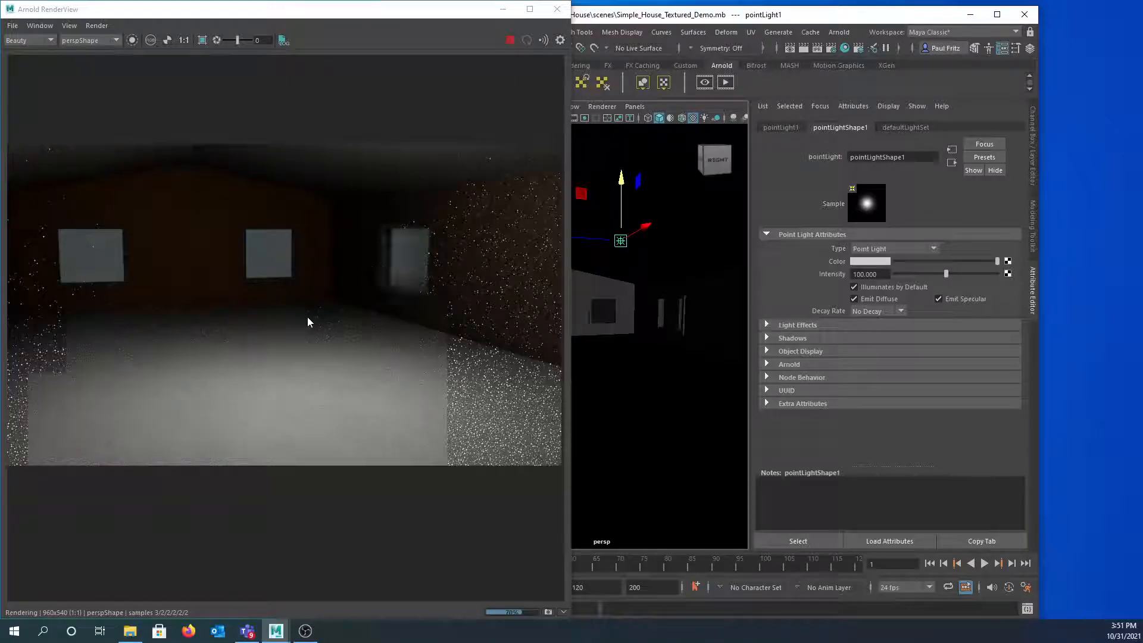
pyautogui.click(649, 401)
# - In the Hypershade, drag the pointLightShape1 node away from the M_GlassWindows material
pyautogui.click(844, 49)
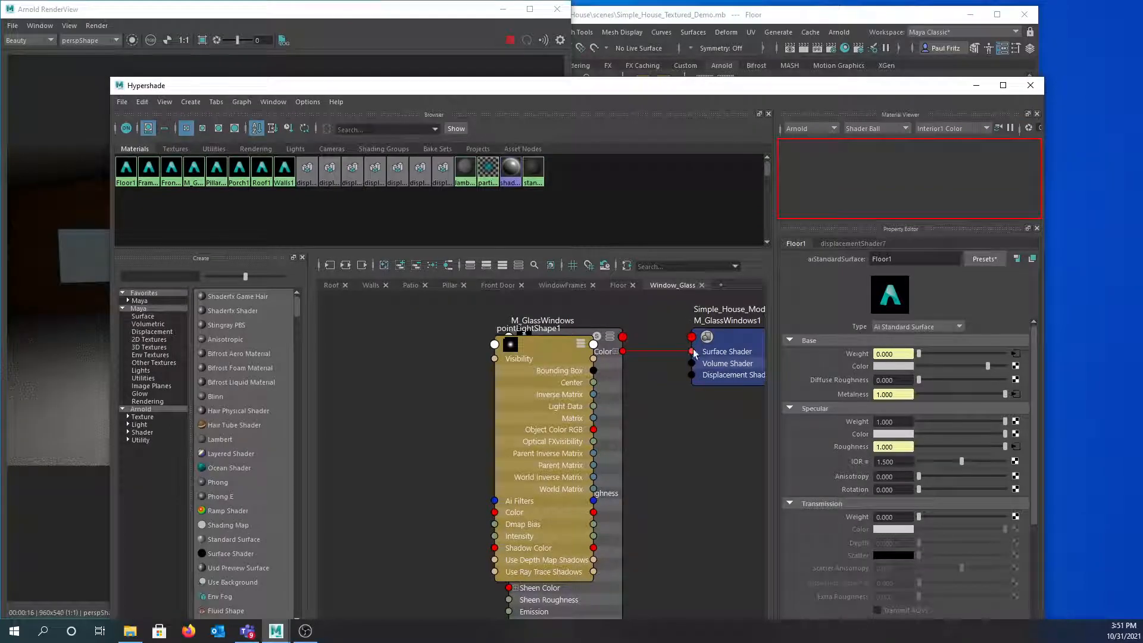
pyautogui.click(550, 350)
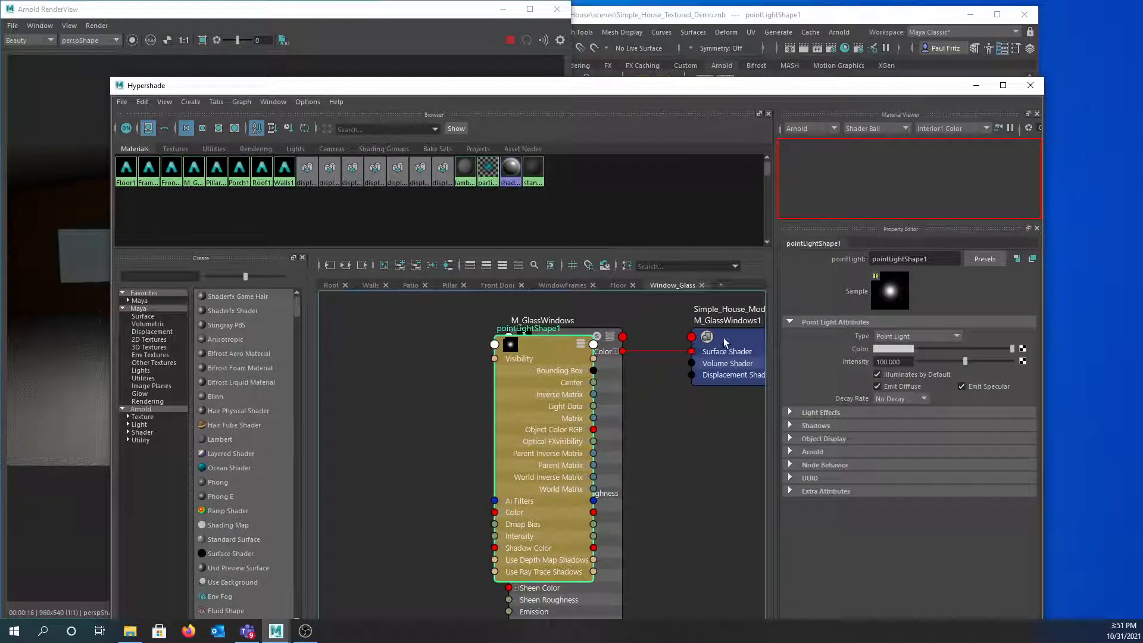
pyautogui.moveTo(534, 348); pyautogui.dragTo(364, 386)
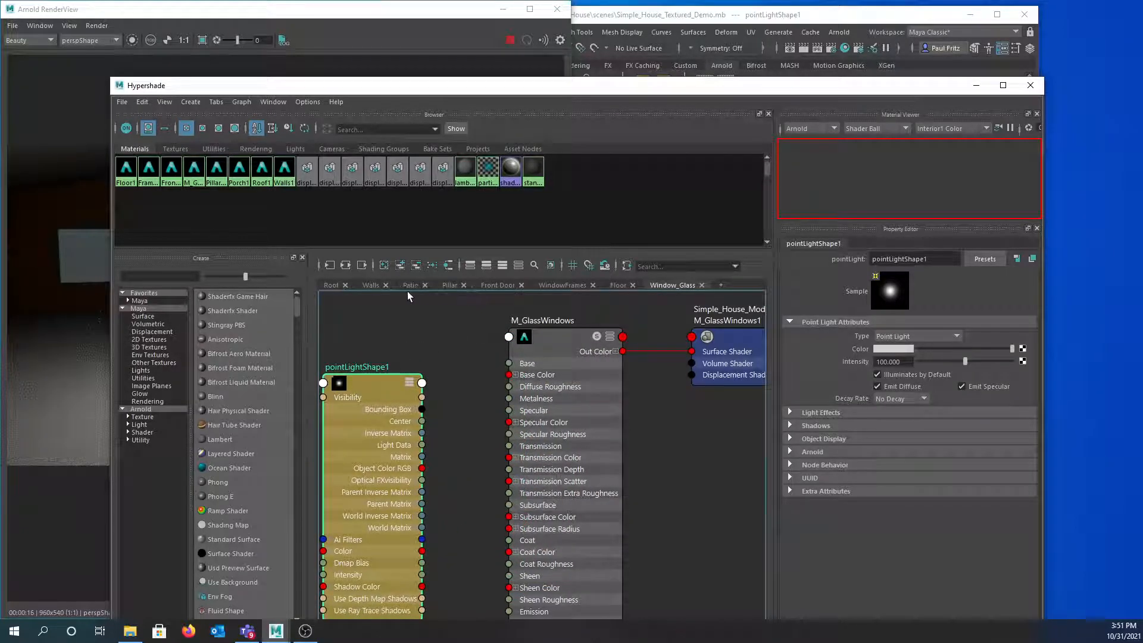
# - Select the floor and assign the Floor1 material to it from the Floor tab
pyautogui.click(614, 285)
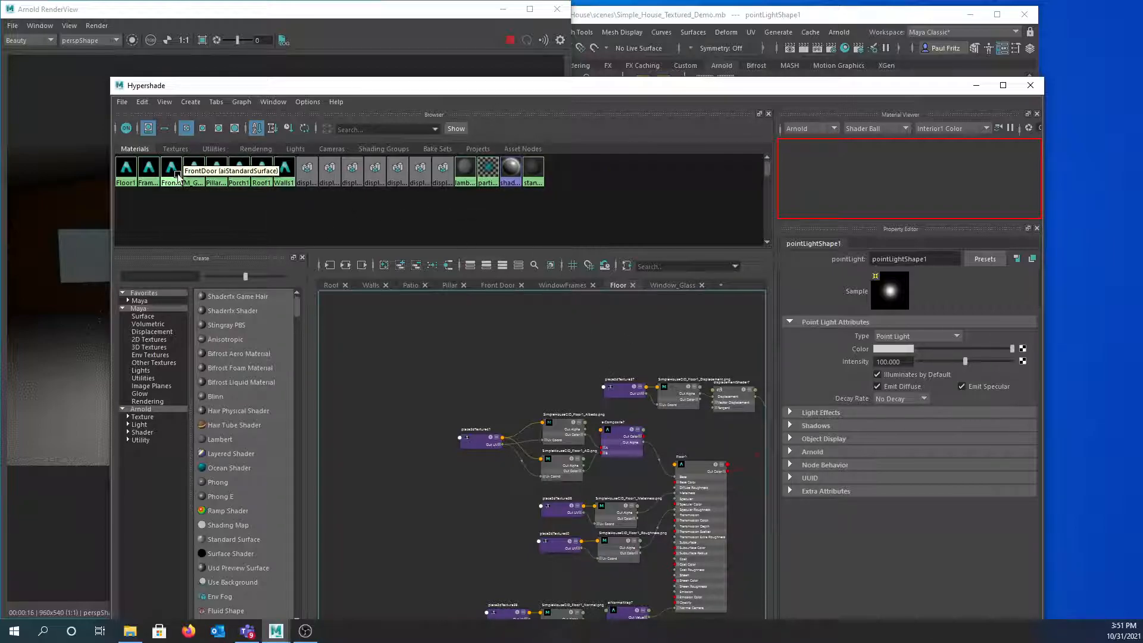
pyautogui.moveTo(486, 90); pyautogui.dragTo(604, 500)
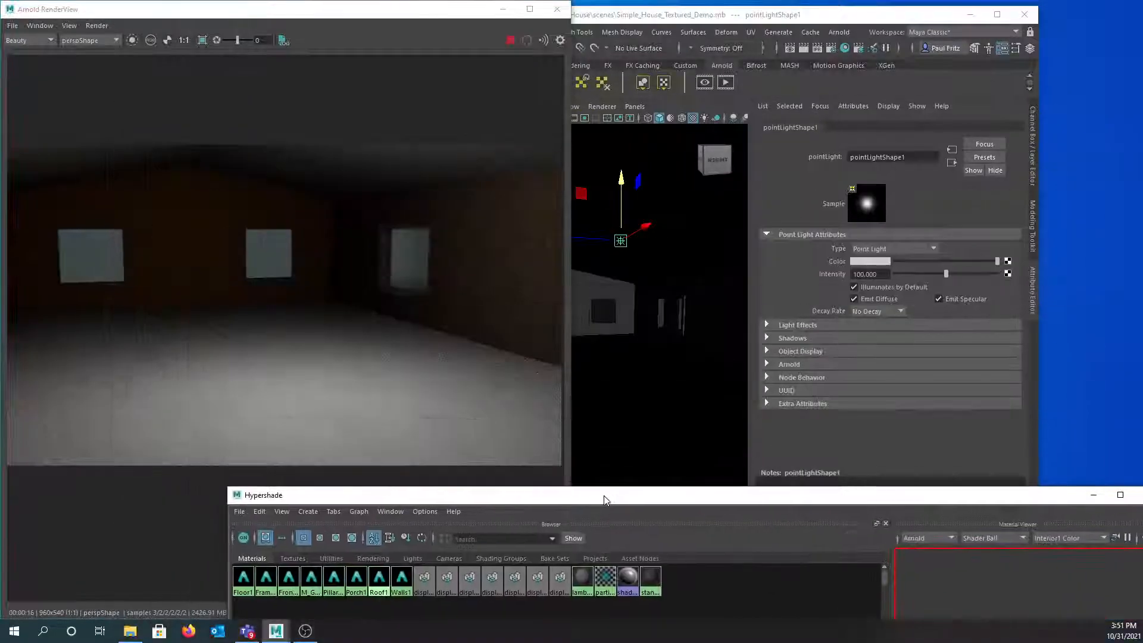
pyautogui.click(638, 402)
pyautogui.moveTo(677, 497); pyautogui.dragTo(601, 91)
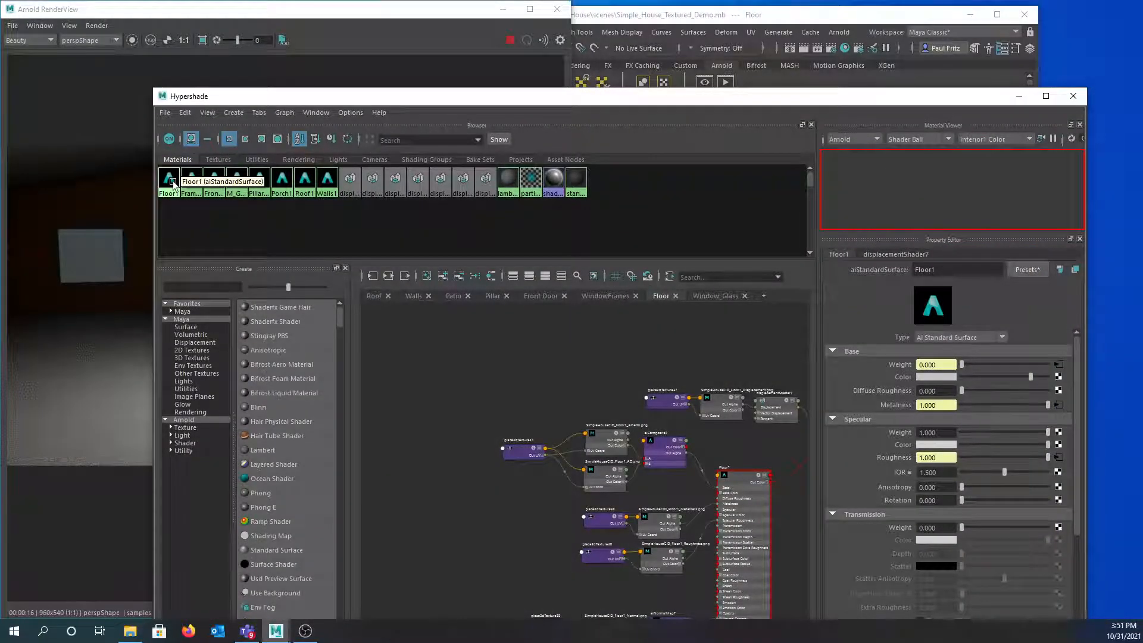
pyautogui.moveTo(172, 185); pyautogui.dragTo(171, 155, button='right')
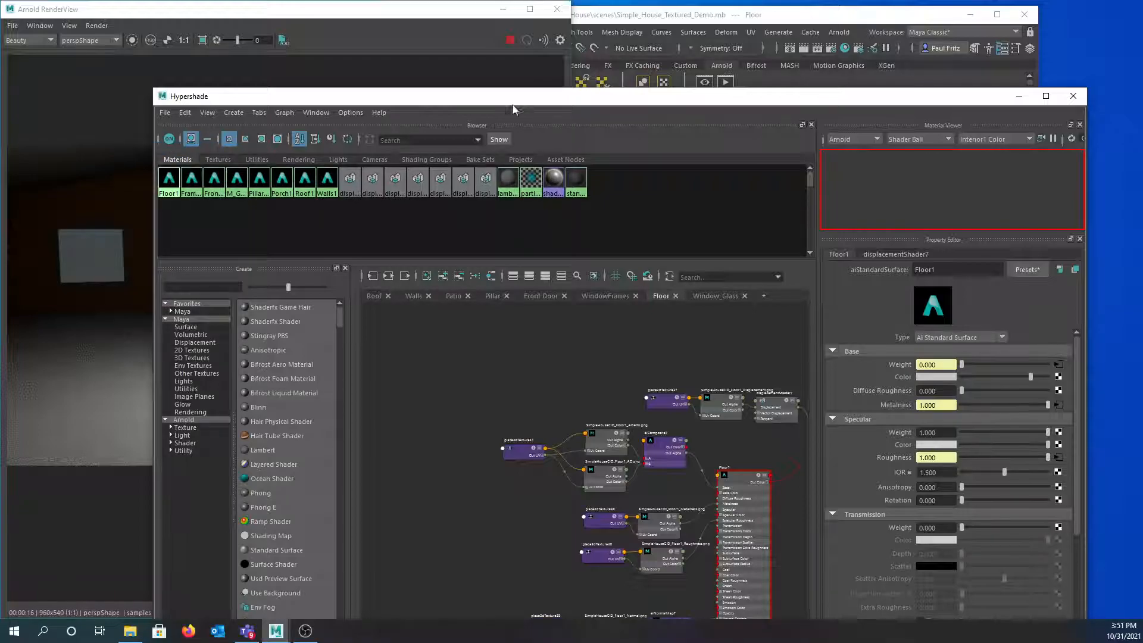
pyautogui.moveTo(562, 99); pyautogui.dragTo(0, 131)
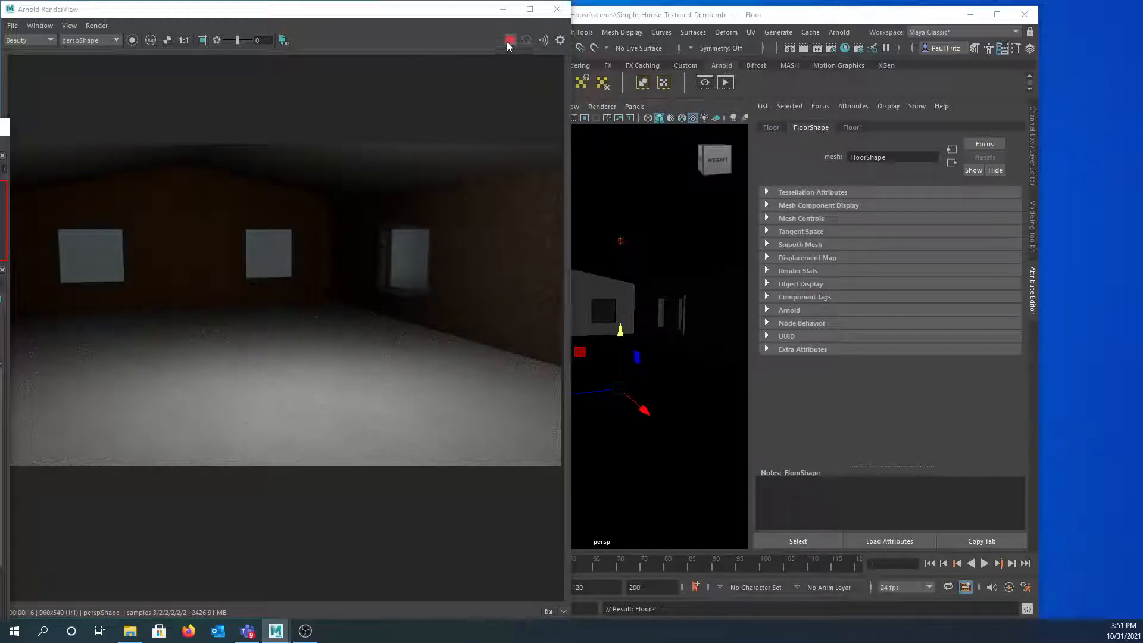
# - Orbit the camera out of the room and below the floor while IPR re-renders, then return the Hypershade
pyautogui.scroll(-2, 278, 245)
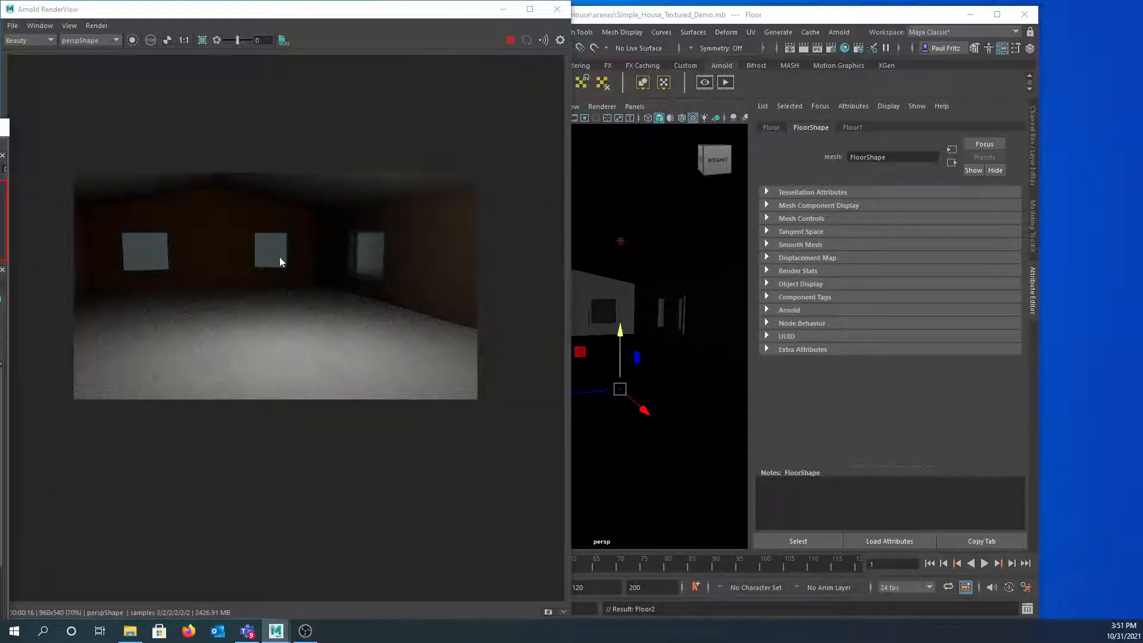
pyautogui.scroll(2, 278, 256)
pyautogui.scroll(-2, 634, 299)
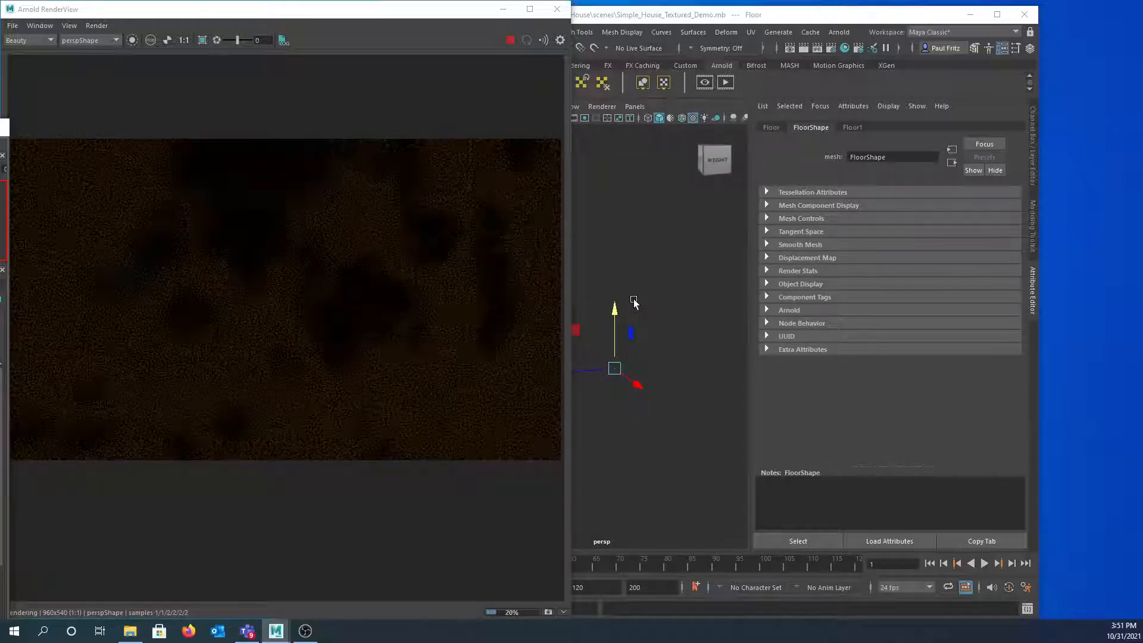
pyautogui.scroll(1, 633, 299)
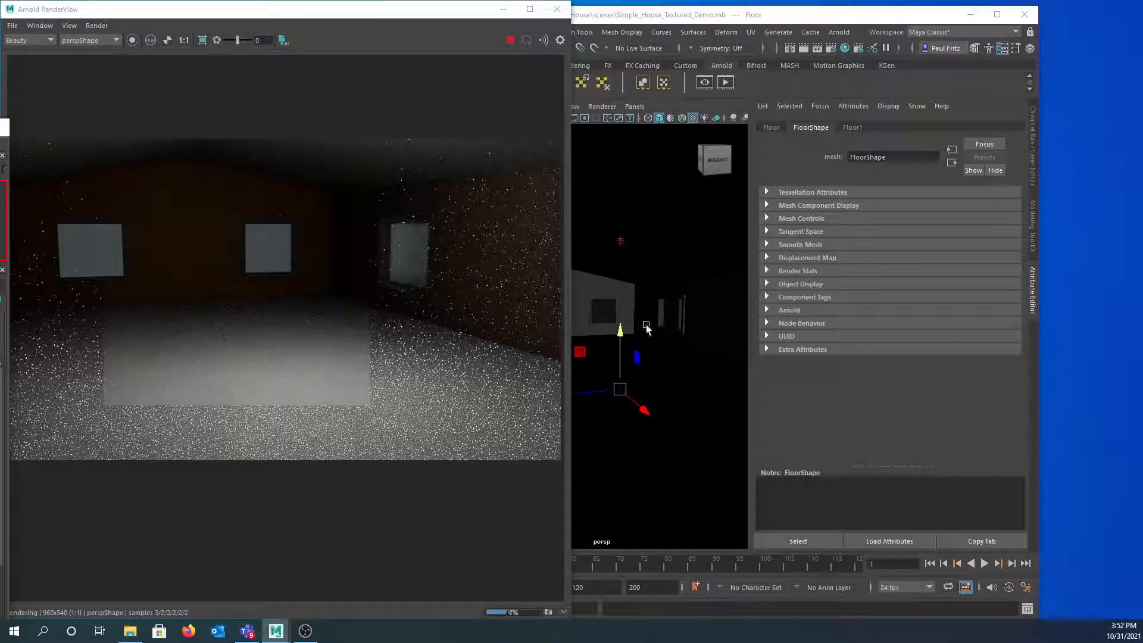
pyautogui.keyDown('alt'); pyautogui.moveTo(648, 328); pyautogui.dragTo(639, 298); pyautogui.keyUp('alt')
pyautogui.scroll(-5, 639, 297)
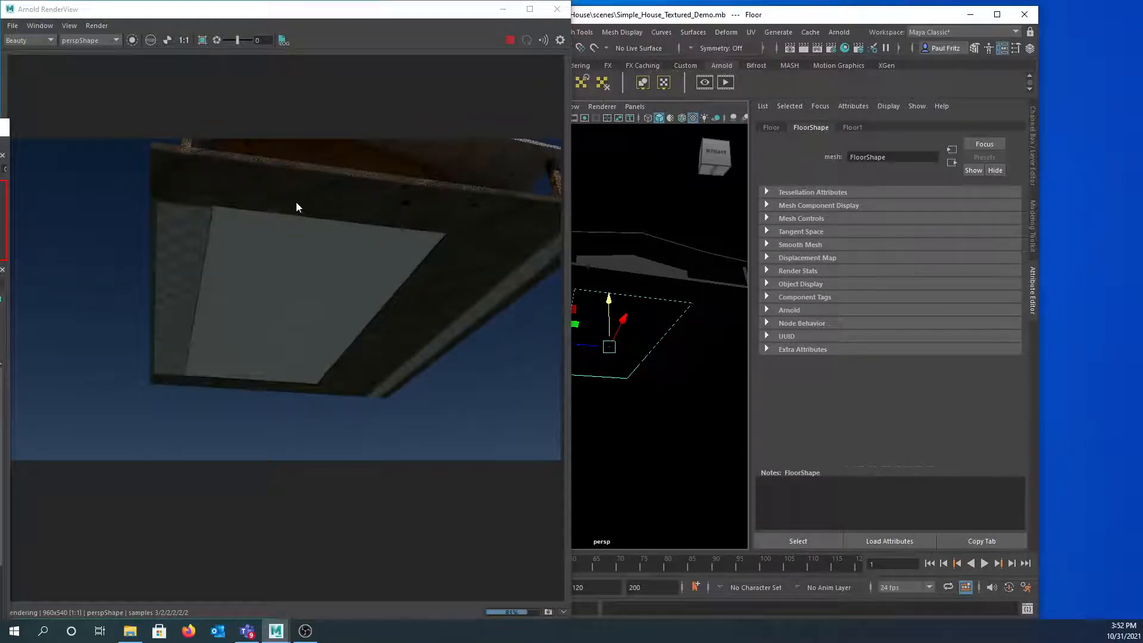
pyautogui.moveTo(296, 202); pyautogui.dragTo(294, 213)
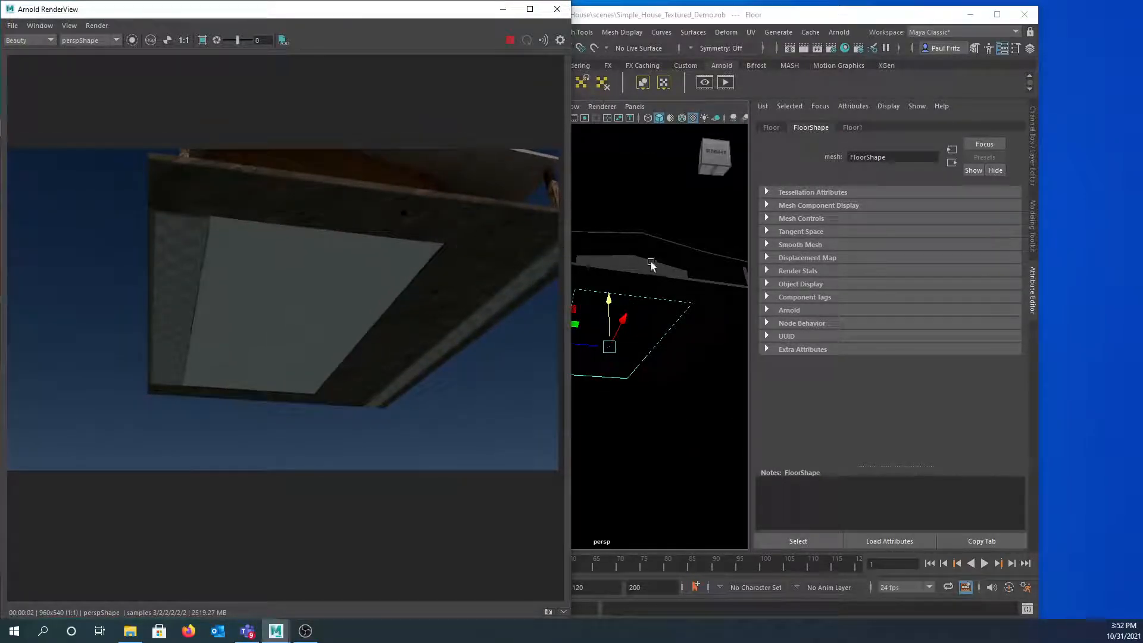
pyautogui.keyDown('alt'); pyautogui.moveTo(641, 263); pyautogui.dragTo(647, 291); pyautogui.keyUp('alt')
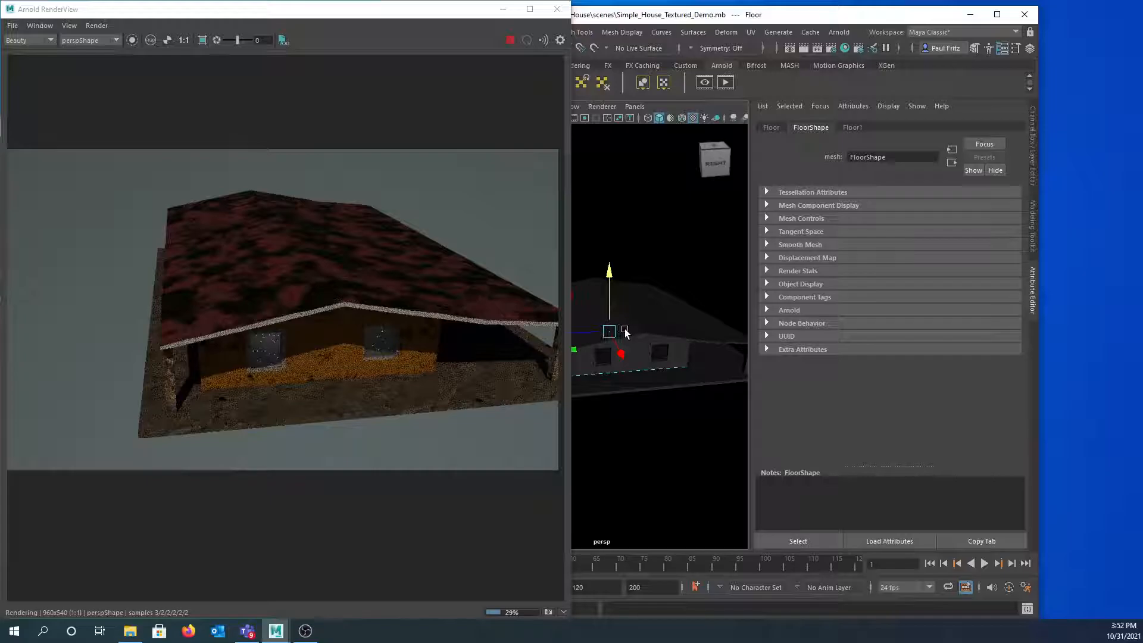
pyautogui.scroll(6, 624, 329)
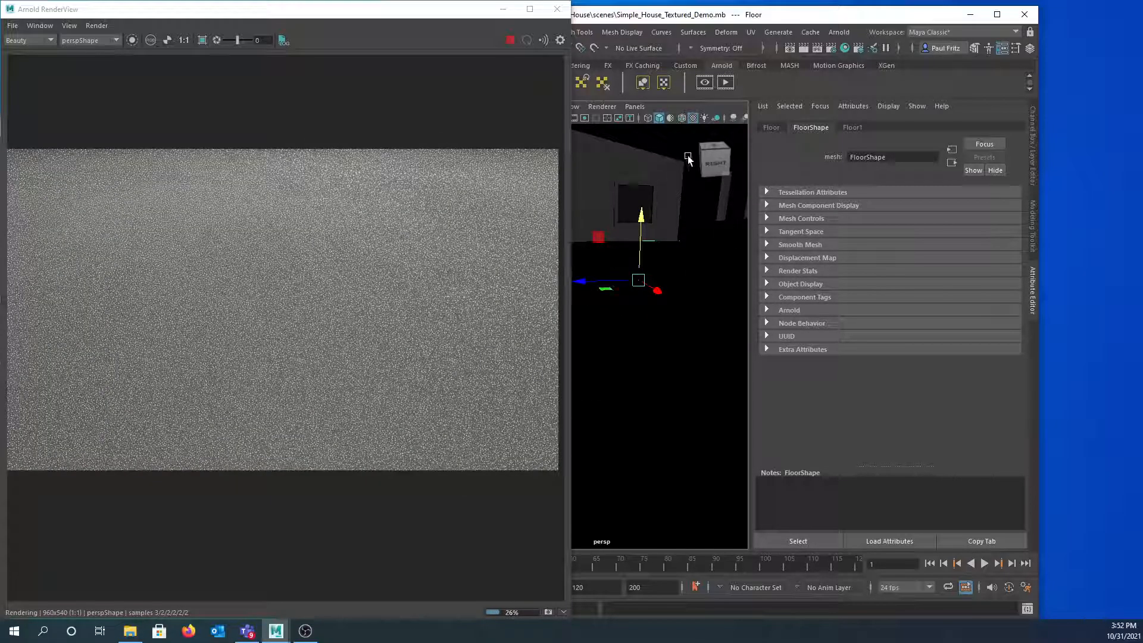
pyautogui.moveTo(0, 137); pyautogui.dragTo(631, 62)
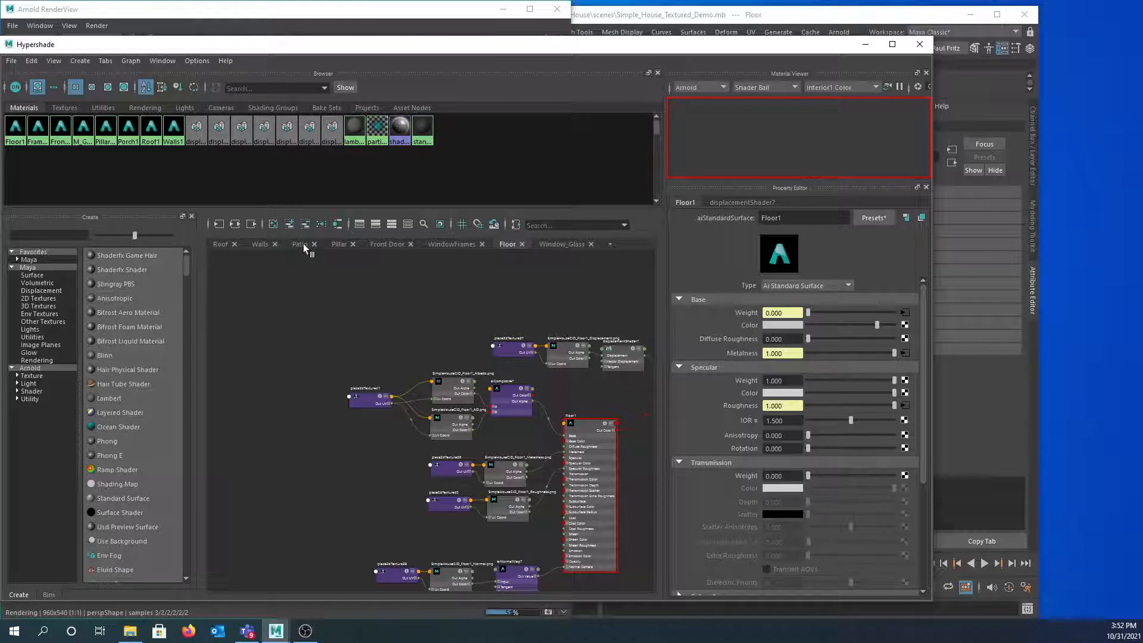
# - On the Window_Glass graph, move pointLightShape1 aside and load M_GlassWindows into the Attribute Editor
pyautogui.click(559, 244)
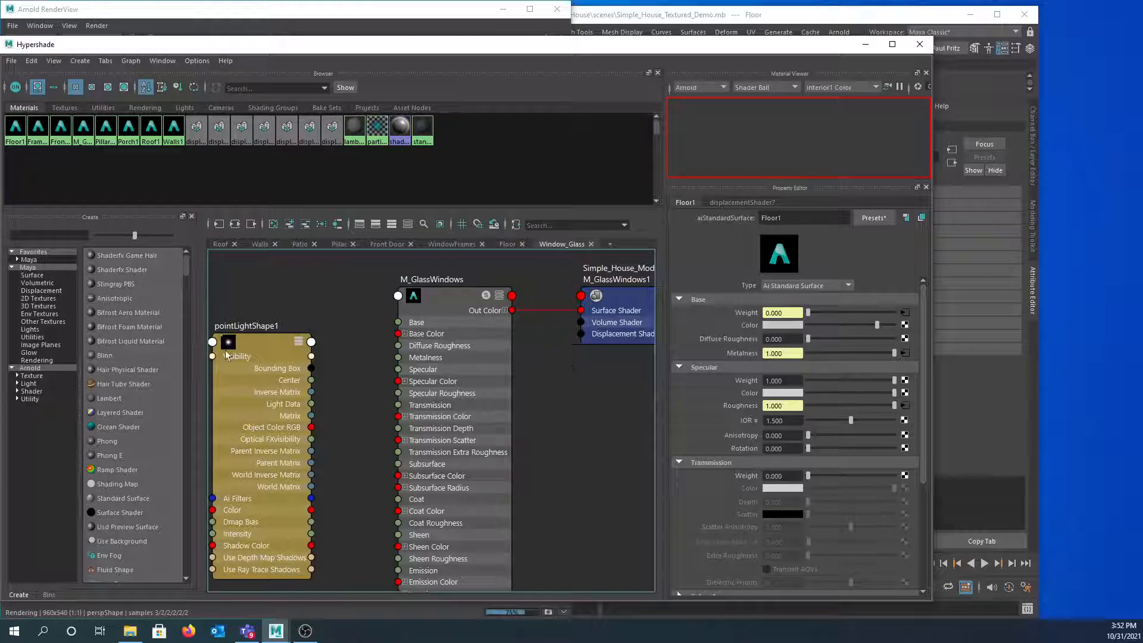
pyautogui.click(268, 343)
pyautogui.moveTo(272, 342); pyautogui.dragTo(209, 407)
pyautogui.scroll(-3, 524, 366)
pyautogui.moveTo(545, 374); pyautogui.dragTo(463, 379, button='middle')
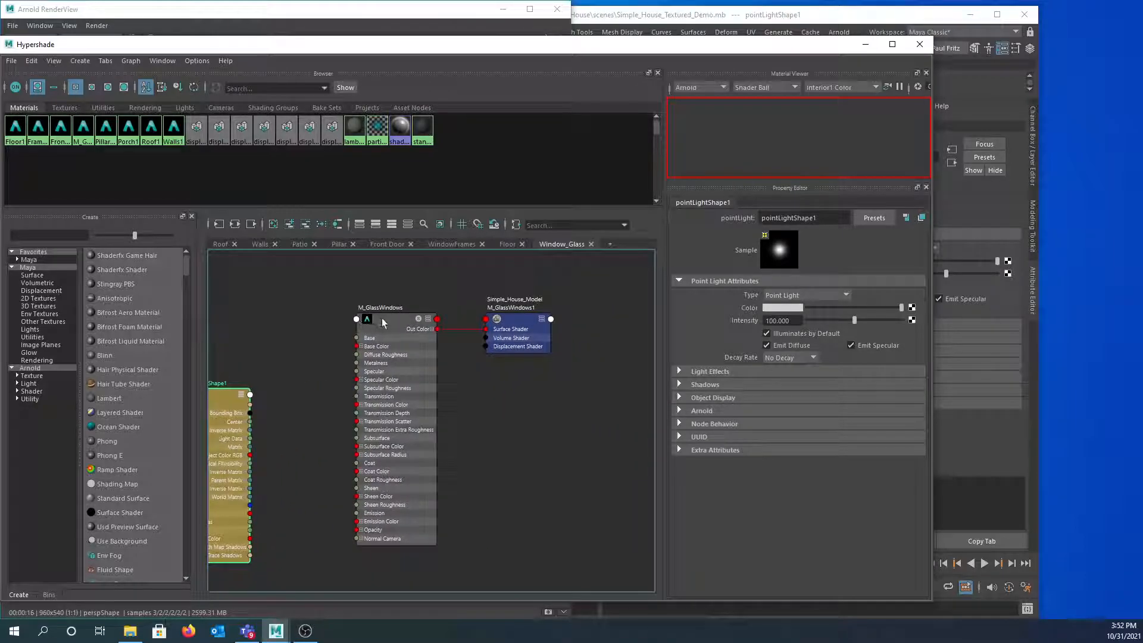
pyautogui.click(381, 318)
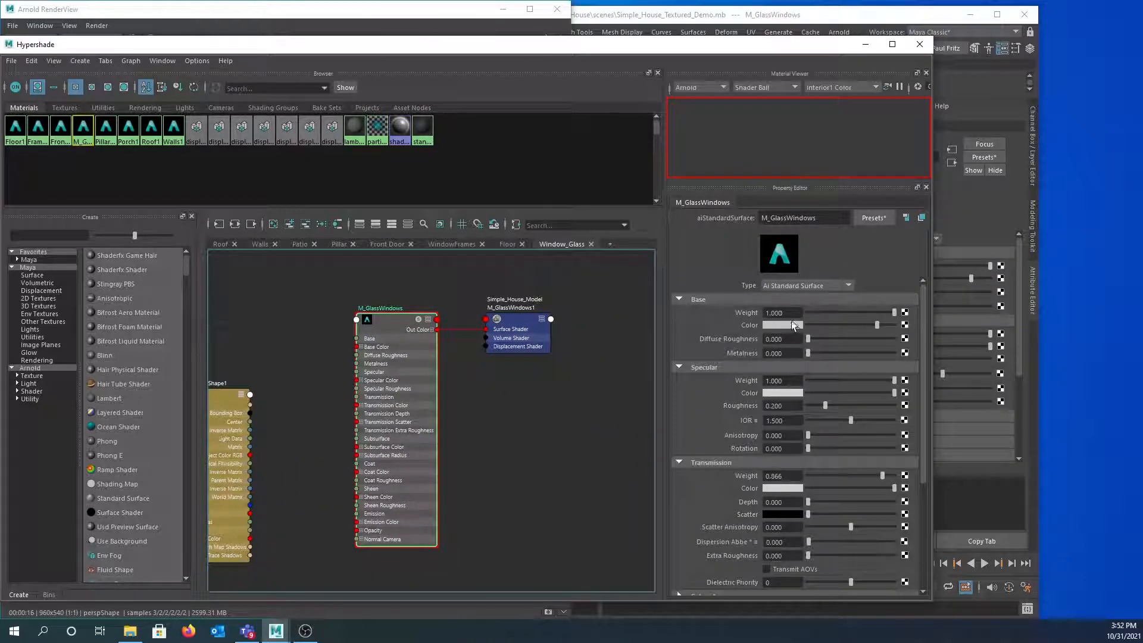
pyautogui.moveTo(605, 47); pyautogui.dragTo(0, 78)
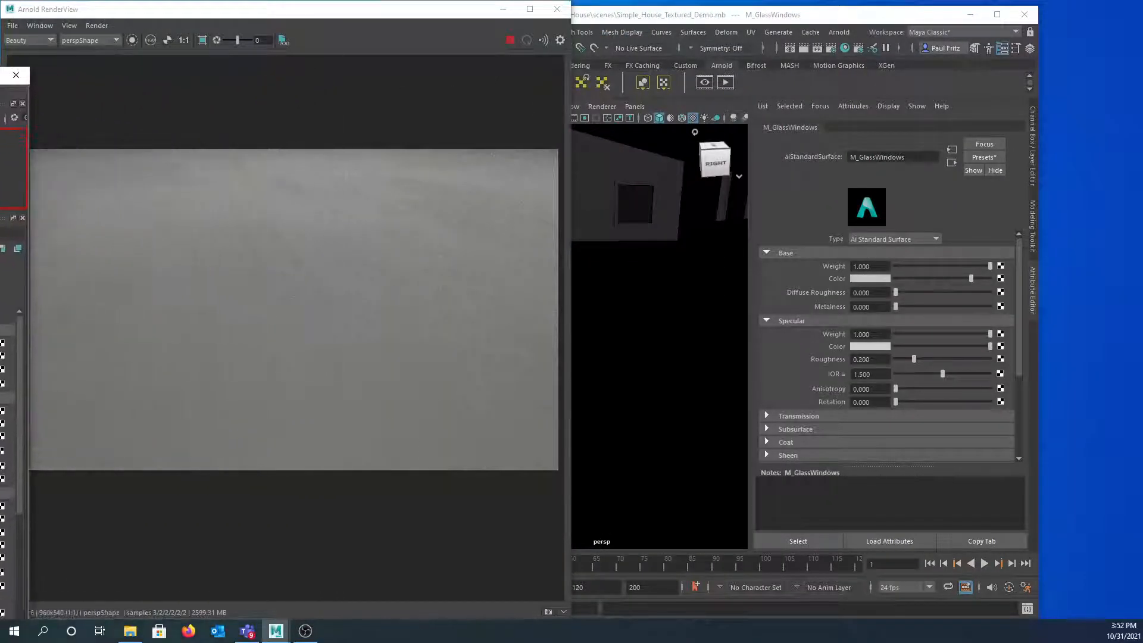
# - Close the Arnold RenderView, maximize Maya and orbit to a frontal view of the house
pyautogui.click(556, 8)
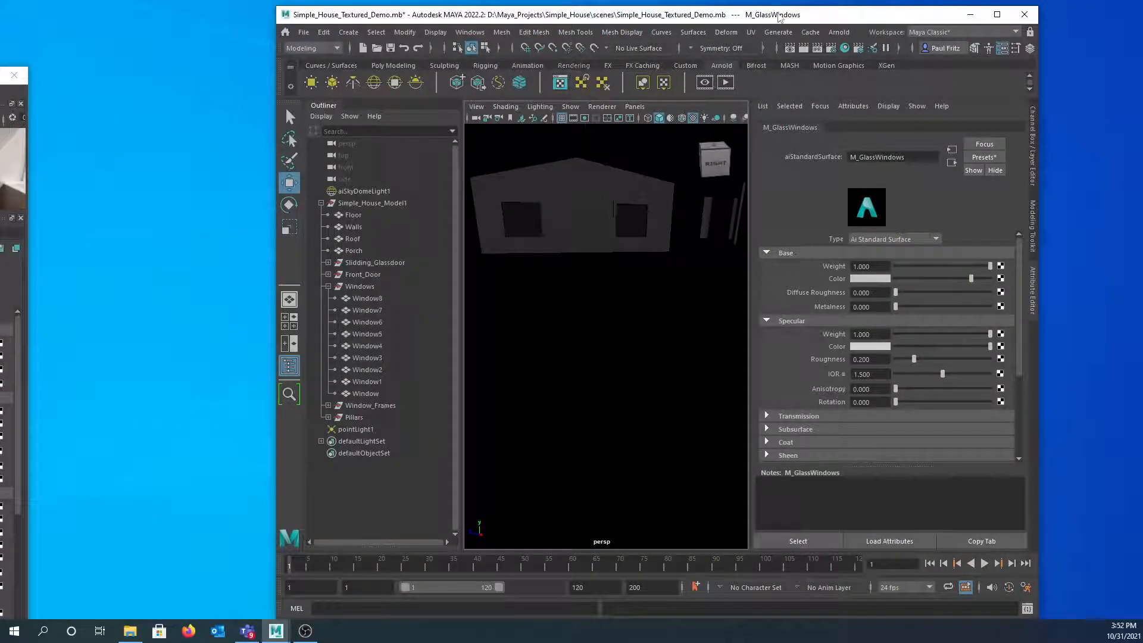
pyautogui.doubleClick(778, 18)
pyautogui.keyDown('alt'); pyautogui.moveTo(555, 228); pyautogui.dragTo(490, 240); pyautogui.keyUp('alt')
pyautogui.keyDown('alt'); pyautogui.moveTo(429, 267); pyautogui.dragTo(512, 250); pyautogui.keyUp('alt')
pyautogui.scroll(-4, 514, 249)
pyautogui.keyDown('alt'); pyautogui.moveTo(520, 242); pyautogui.dragTo(524, 266, button='middle'); pyautogui.keyUp('alt')
pyautogui.keyDown('alt'); pyautogui.moveTo(523, 265); pyautogui.dragTo(640, 242); pyautogui.keyUp('alt')
pyautogui.scroll(-3, 546, 265)
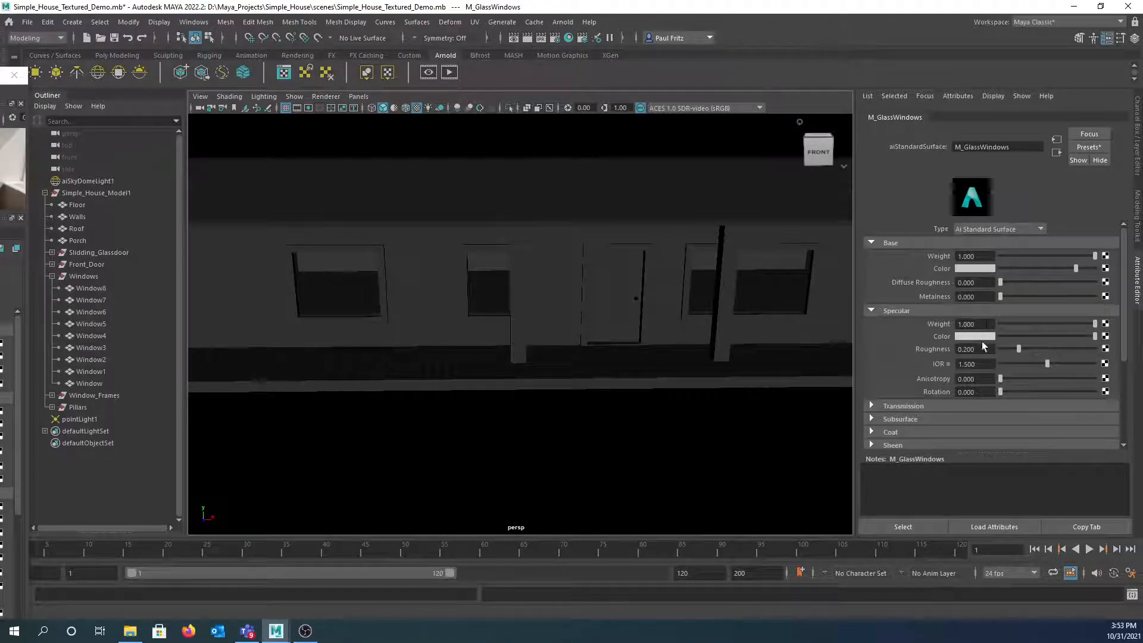
# - Expand Transmission on M_GlassWindows and raise its Weight from 0.866 to 0.943
pyautogui.click(870, 404)
pyautogui.scroll(-3, 916, 383)
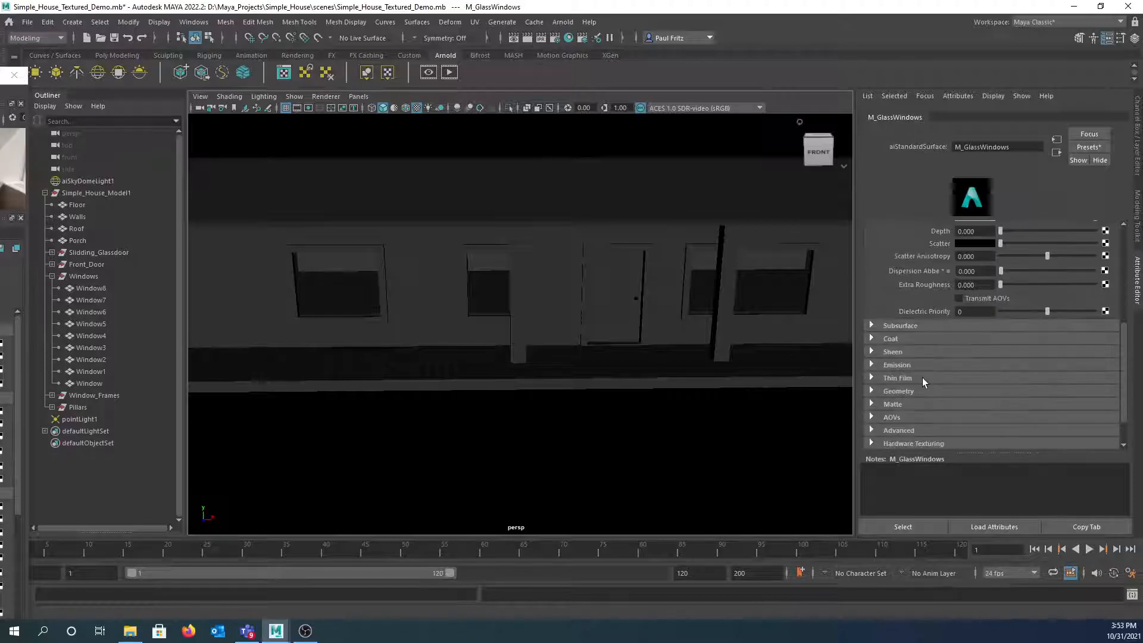
pyautogui.scroll(1, 962, 268)
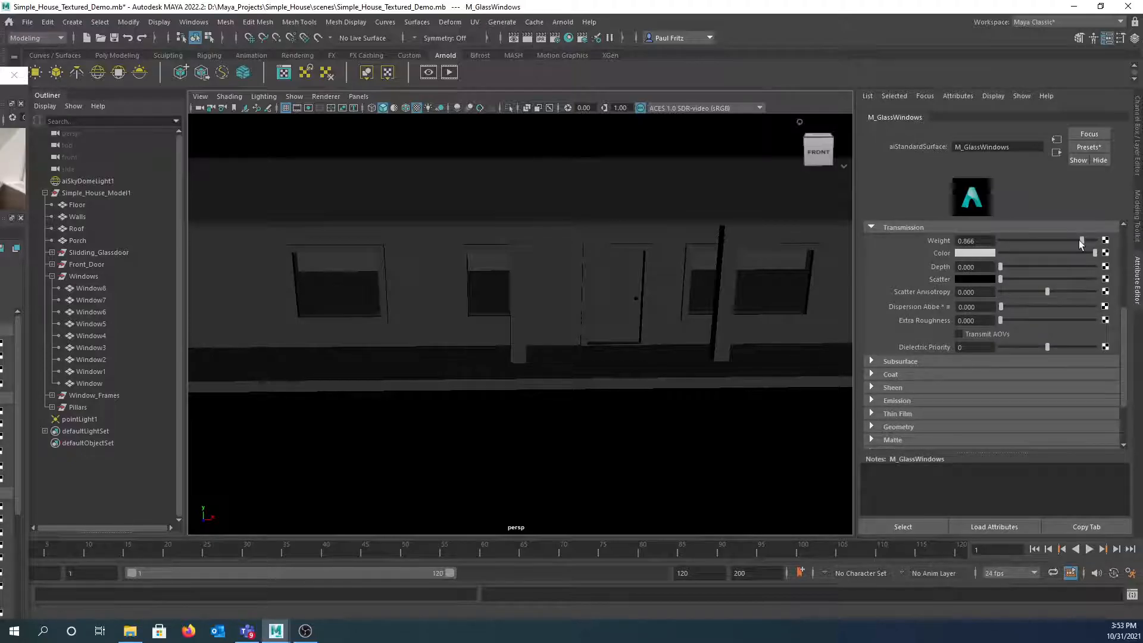
pyautogui.moveTo(1081, 239); pyautogui.dragTo(1087, 239)
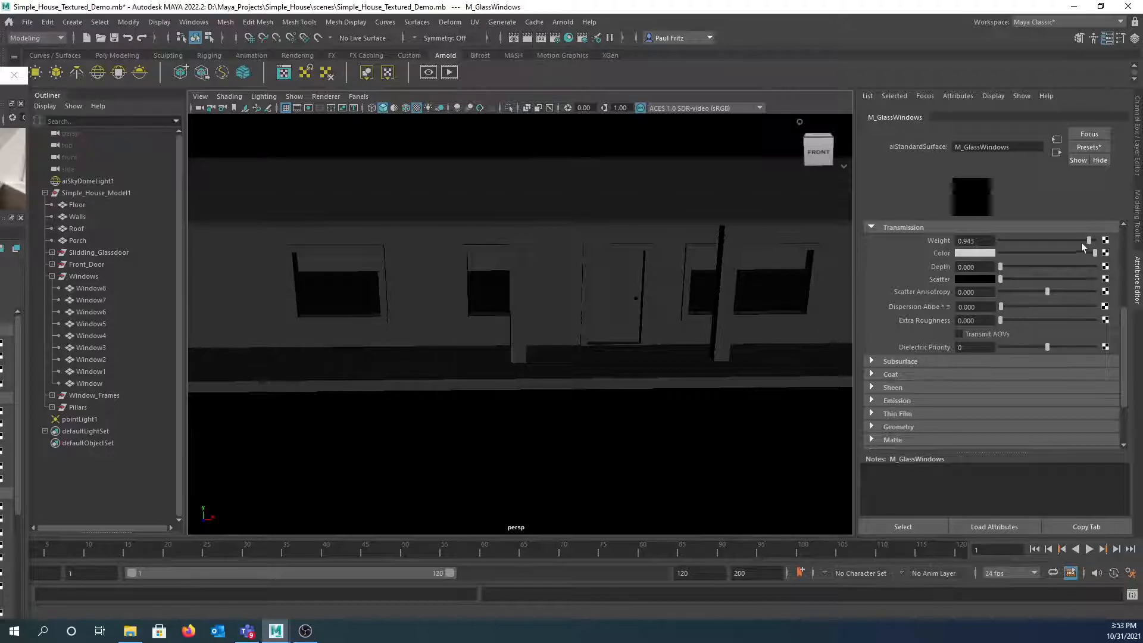
pyautogui.moveTo(0, 77); pyautogui.dragTo(240, 79)
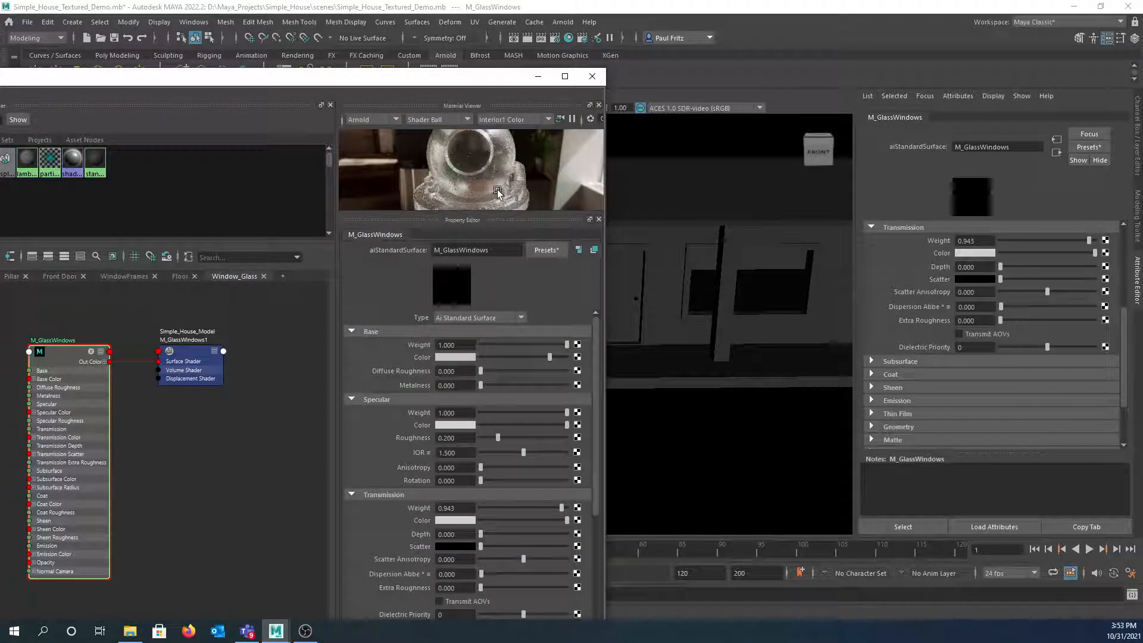
pyautogui.moveTo(358, 85); pyautogui.dragTo(0, 89)
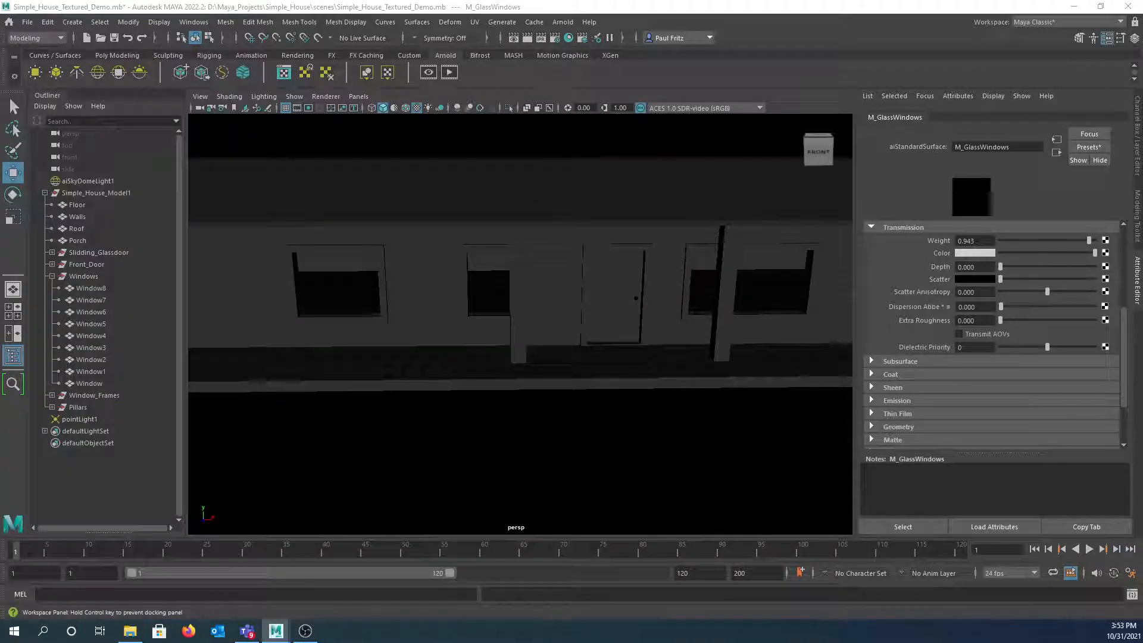
# - Arnold-render the house front, then push the M_GlassWindows Transmission Weight to 1.000
pyautogui.click(449, 72)
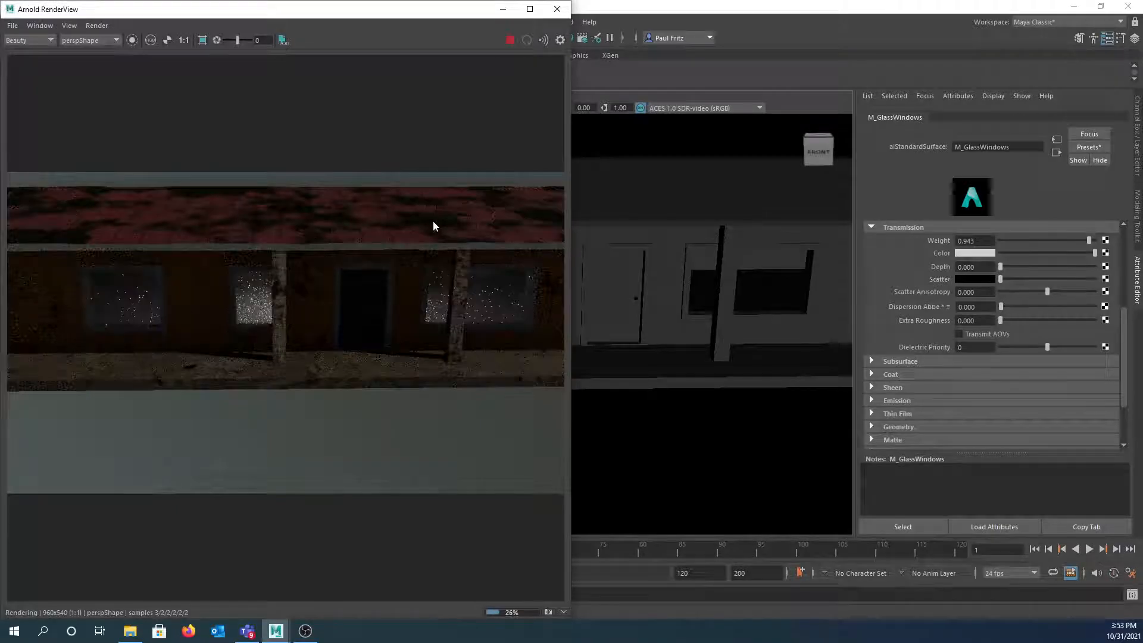
pyautogui.moveTo(323, 253); pyautogui.dragTo(337, 246, button='middle')
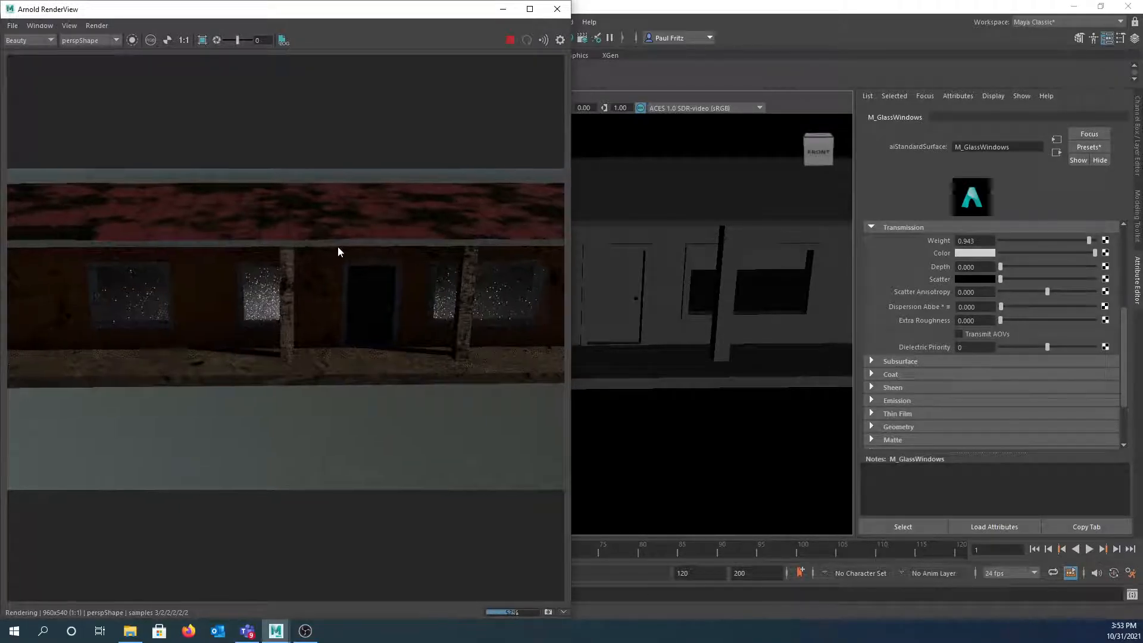
pyautogui.keyDown('alt'); pyautogui.moveTo(699, 244); pyautogui.dragTo(699, 232); pyautogui.keyUp('alt')
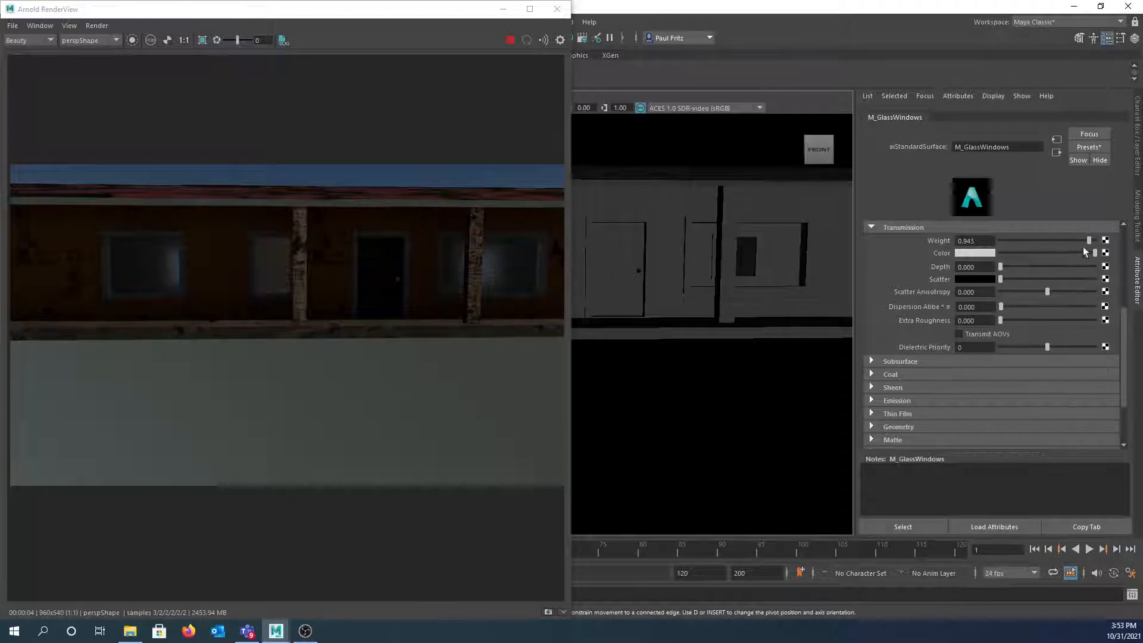
pyautogui.moveTo(1089, 240); pyautogui.dragTo(1099, 242)
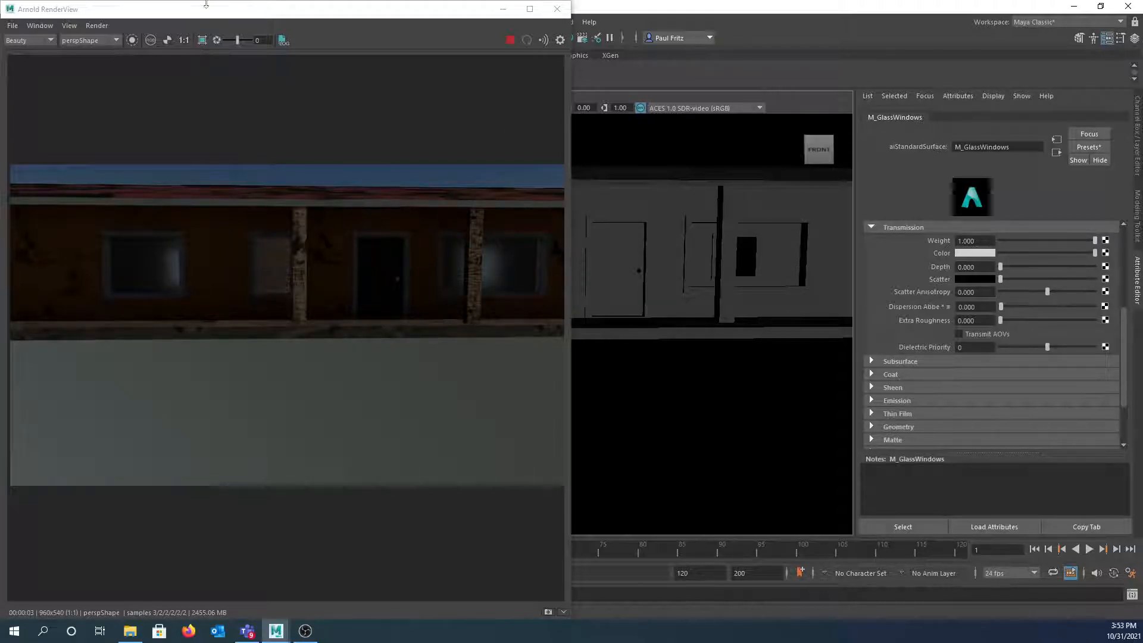
pyautogui.moveTo(208, 9); pyautogui.dragTo(527, 55)
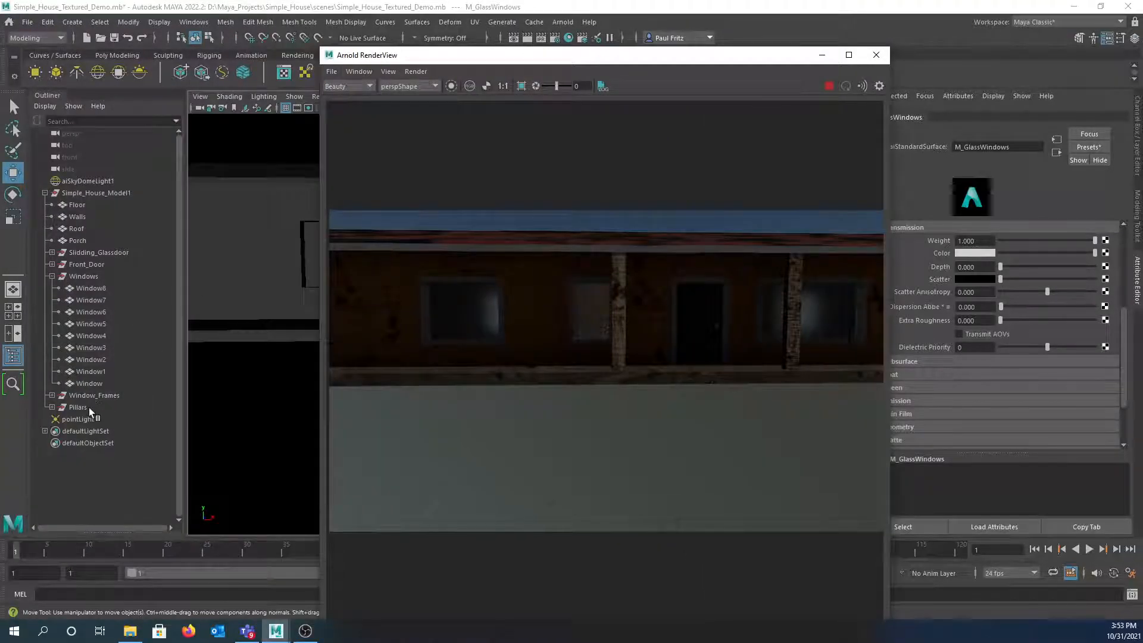
# - Delete pointLight1 in the Outliner and move the Arnold RenderView off-screen
pyautogui.click(78, 419)
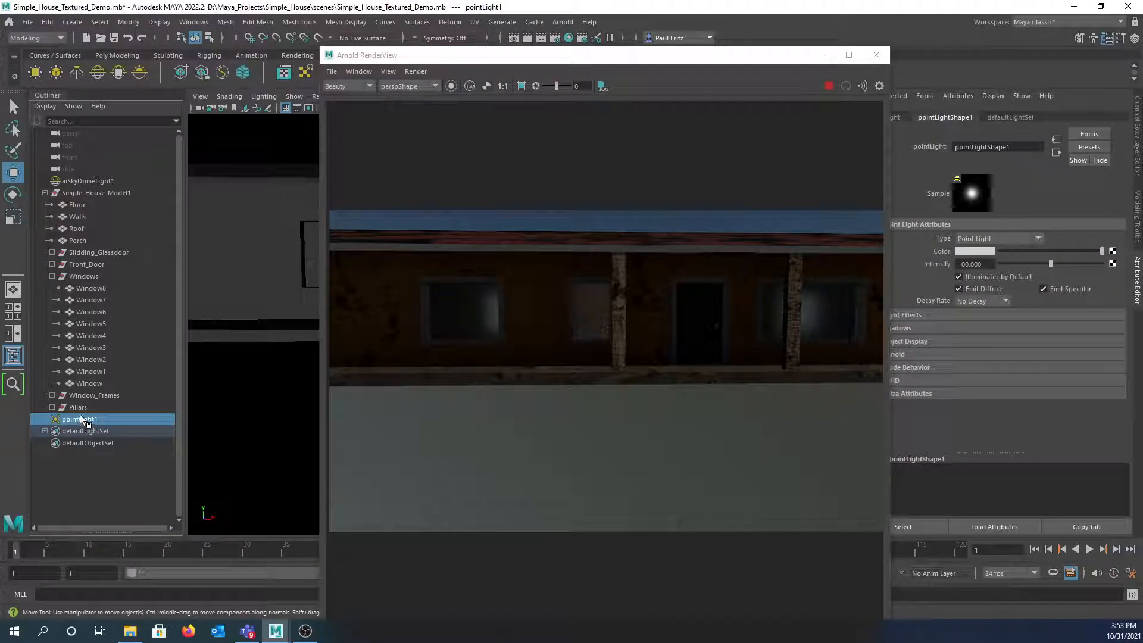
pyautogui.press('Delete')
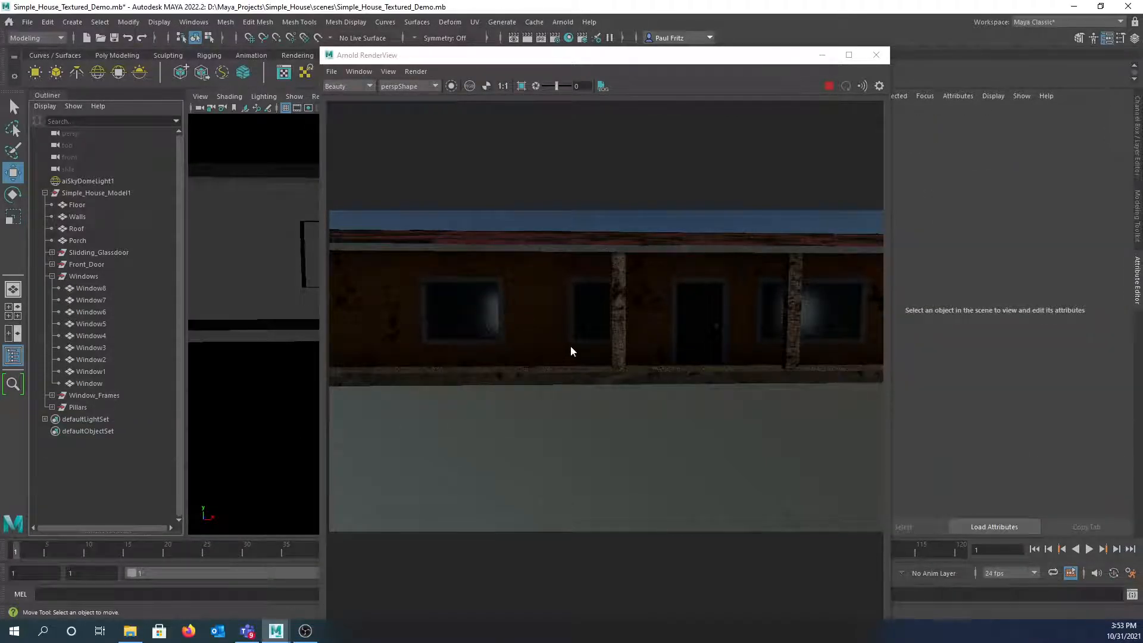
pyautogui.moveTo(632, 327); pyautogui.dragTo(593, 328, button='middle')
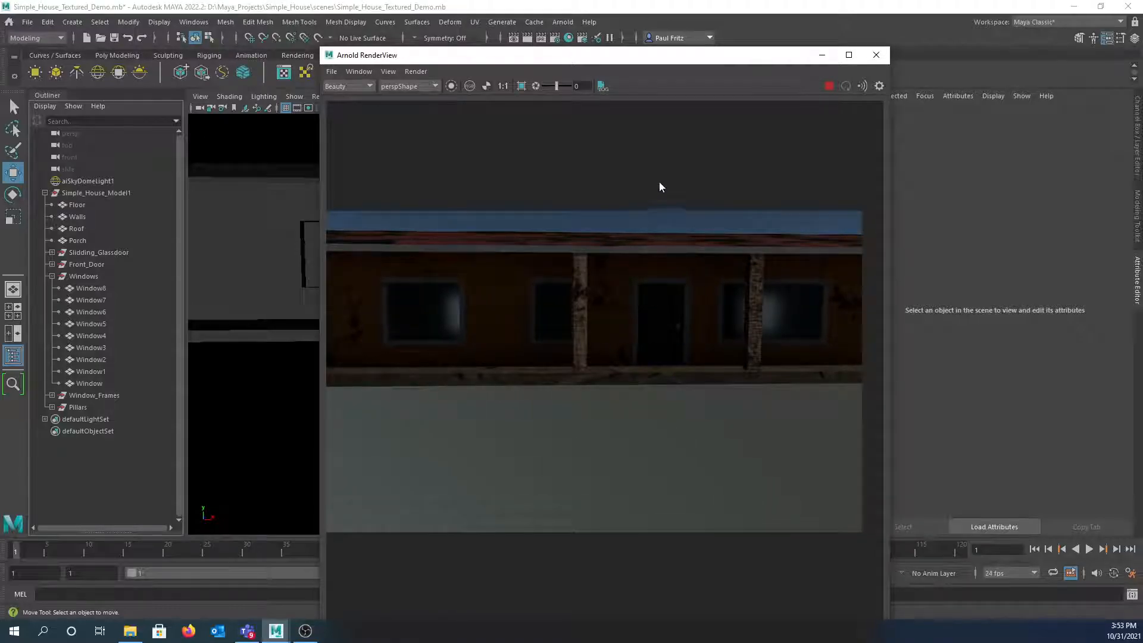
pyautogui.moveTo(554, 56); pyautogui.dragTo(0, 154)
pyautogui.keyDown('alt'); pyautogui.moveTo(373, 256); pyautogui.dragTo(433, 259); pyautogui.keyUp('alt')
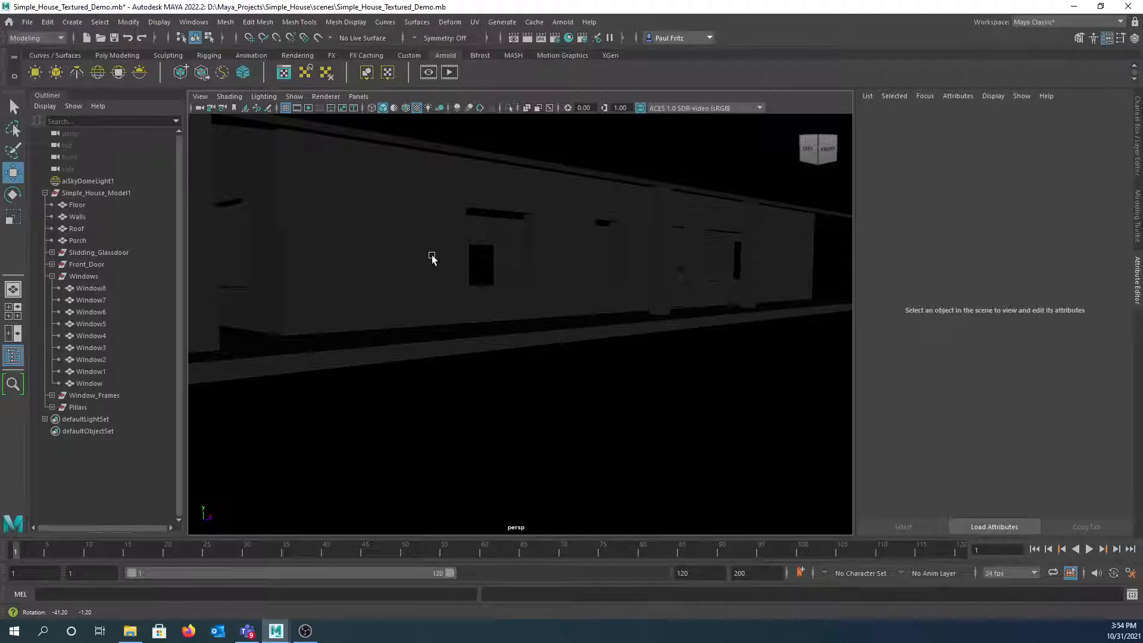
pyautogui.keyDown('alt'); pyautogui.moveTo(431, 257); pyautogui.dragTo(401, 265); pyautogui.keyUp('alt')
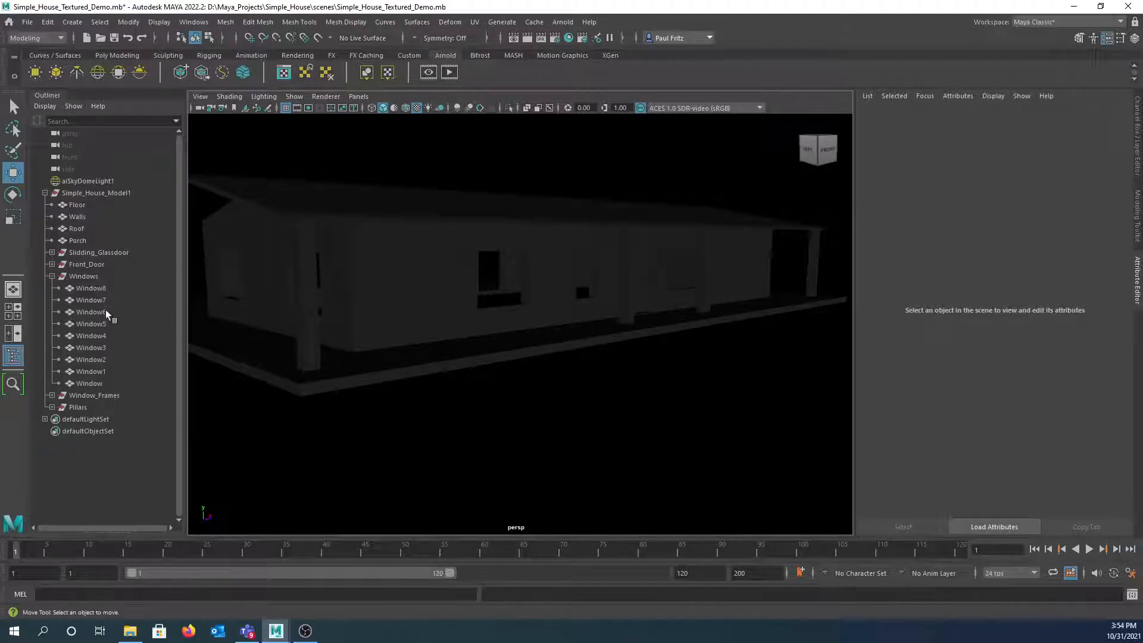
# - Select Window8 through Window in the Outliner and return the Hypershade on screen
pyautogui.click(86, 275)
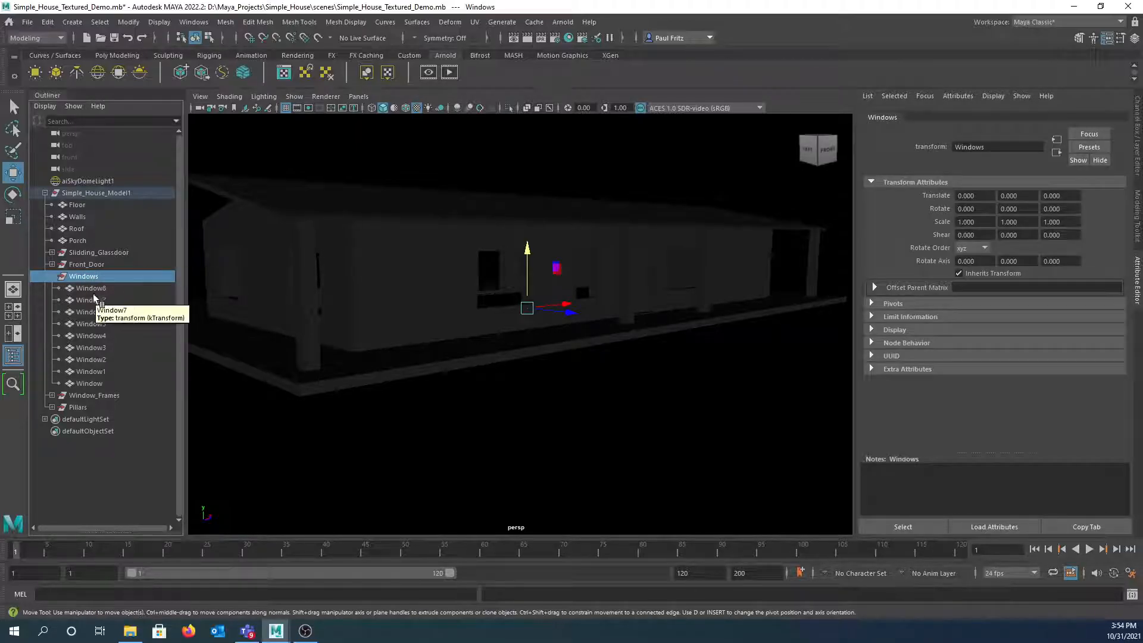
pyautogui.click(90, 288)
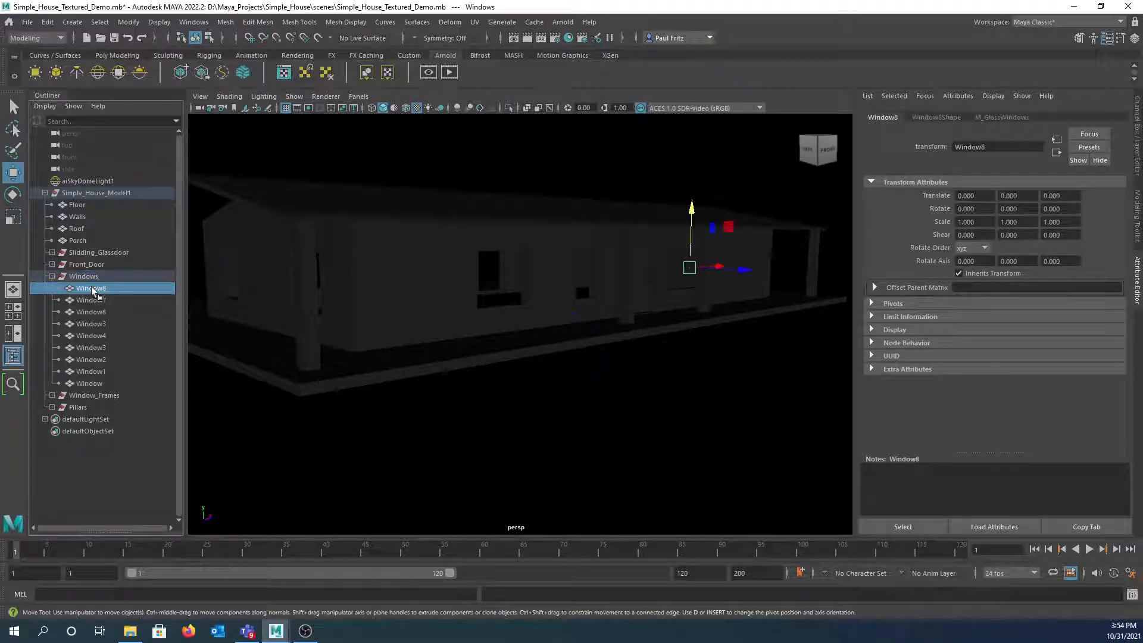
pyautogui.keyDown('shift'); pyautogui.click(92, 383); pyautogui.keyUp('shift')
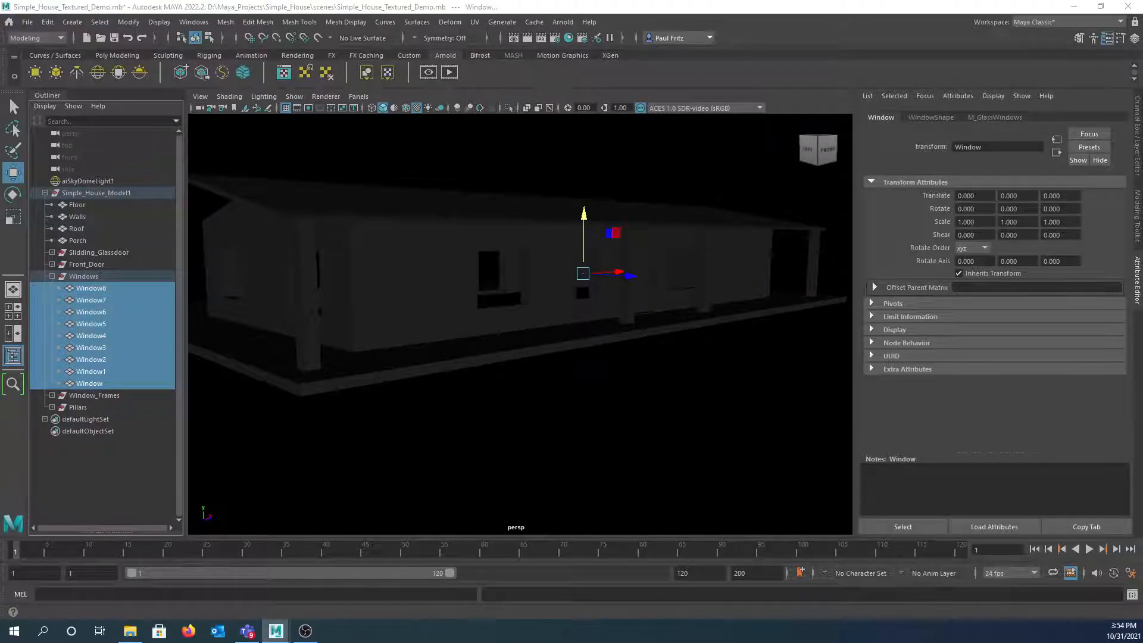
pyautogui.moveTo(0, 131); pyautogui.dragTo(563, 113)
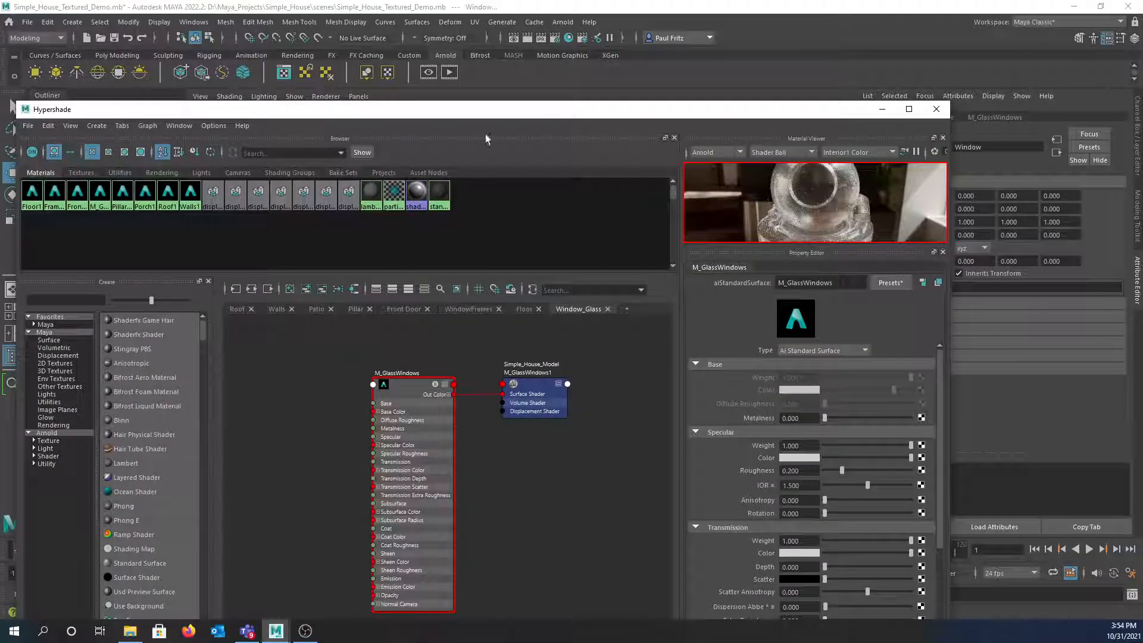
# - Assign M_GlassWindows to the selected windows, then reposition the Hypershade and Arnold RenderView
pyautogui.rightClick(103, 199)
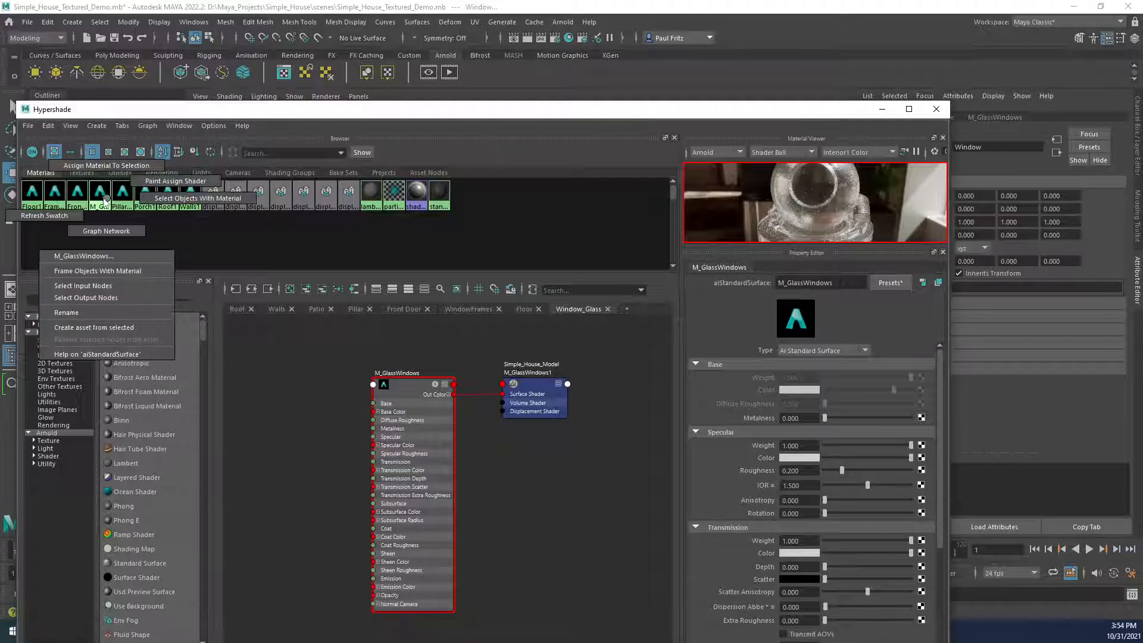
pyautogui.click(105, 167)
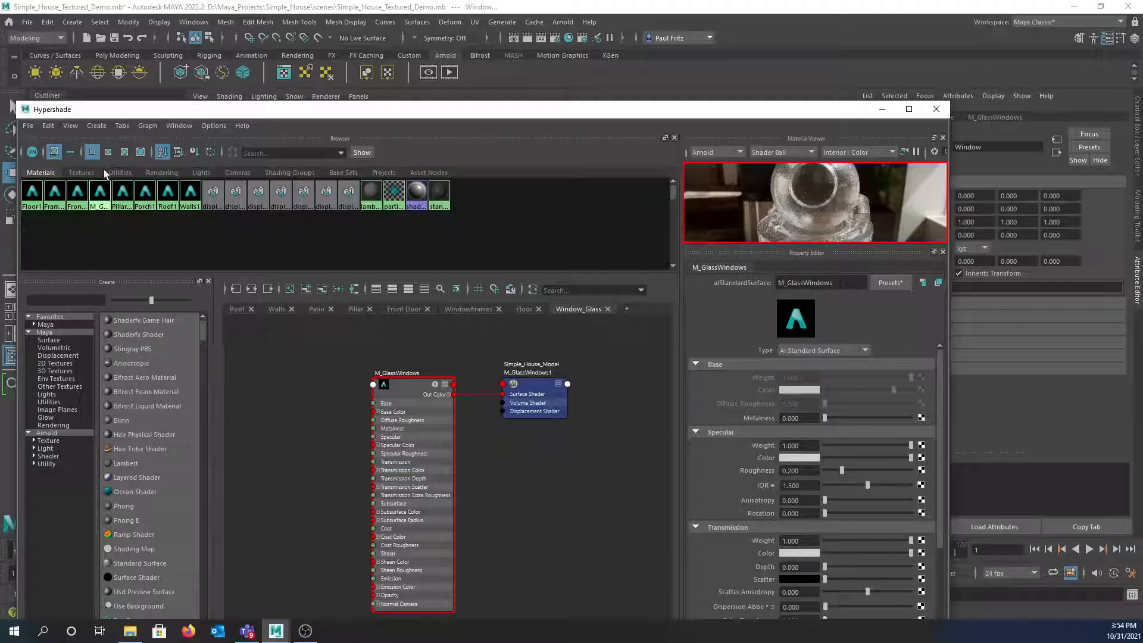
pyautogui.moveTo(302, 115); pyautogui.dragTo(0, 238)
pyautogui.moveTo(0, 162); pyautogui.dragTo(401, 120)
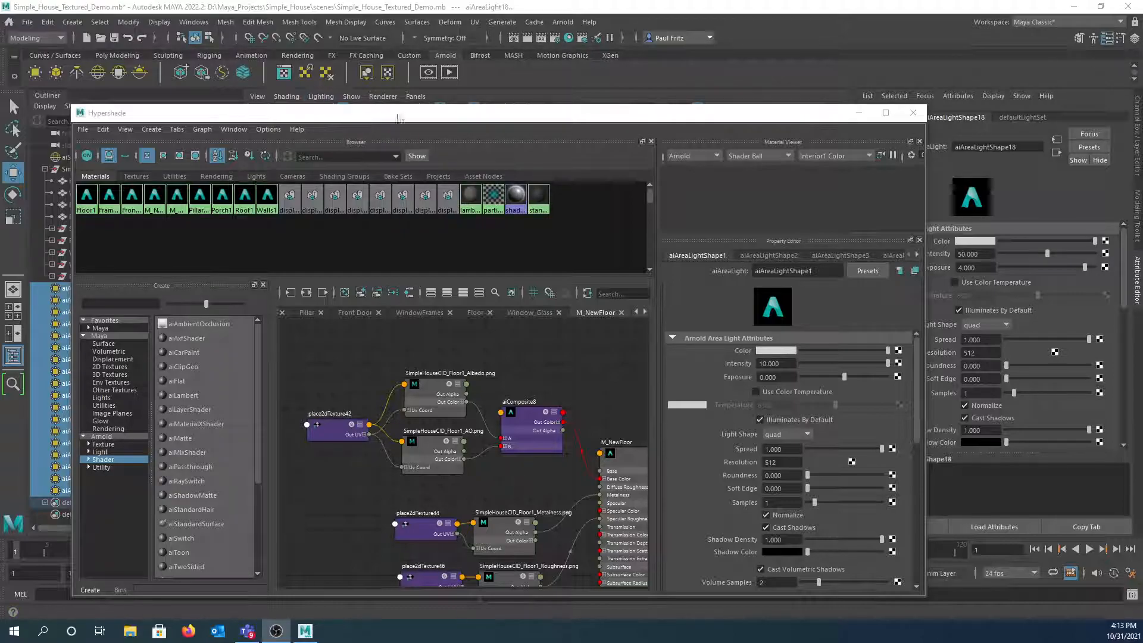
# - Drag the Hypershade off the left edge to reveal the Outliner and persp viewport
pyautogui.moveTo(457, 120); pyautogui.dragTo(0, 97)
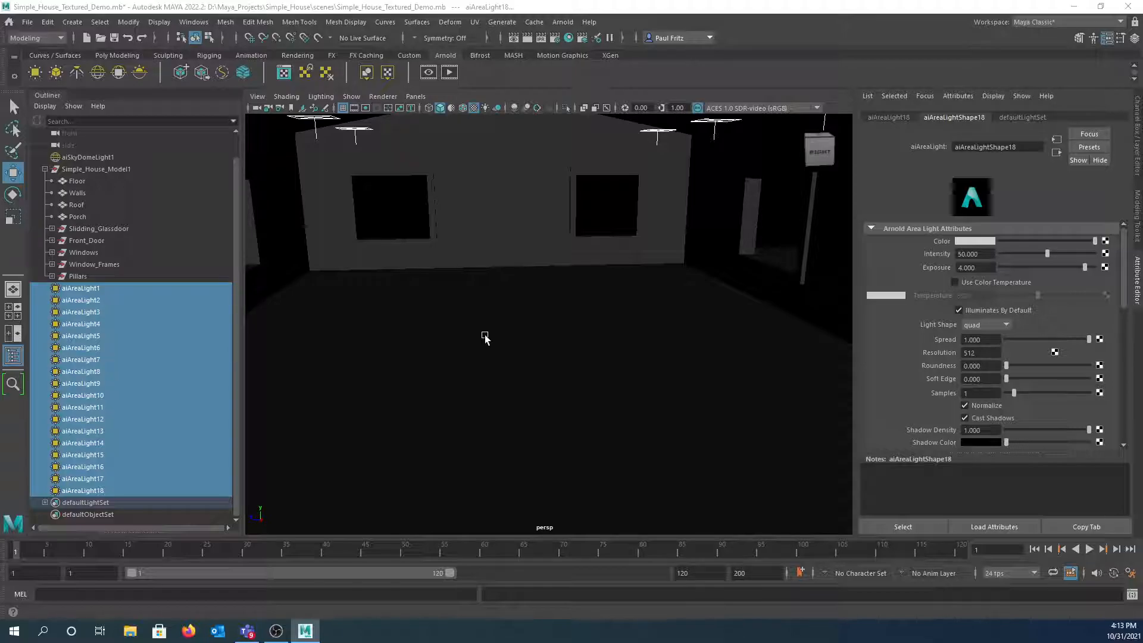
# - Start an Arnold IPR render of the wood-floored interior and bring the RenderView and Hypershade on screen
pyautogui.click(453, 80)
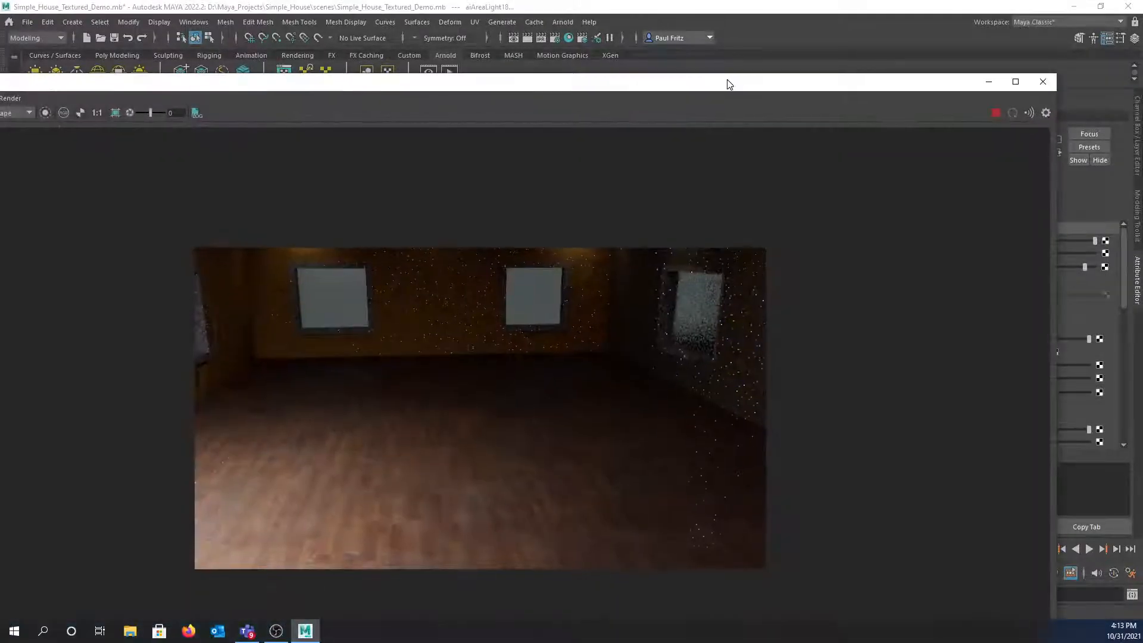
pyautogui.moveTo(728, 80); pyautogui.dragTo(805, 67)
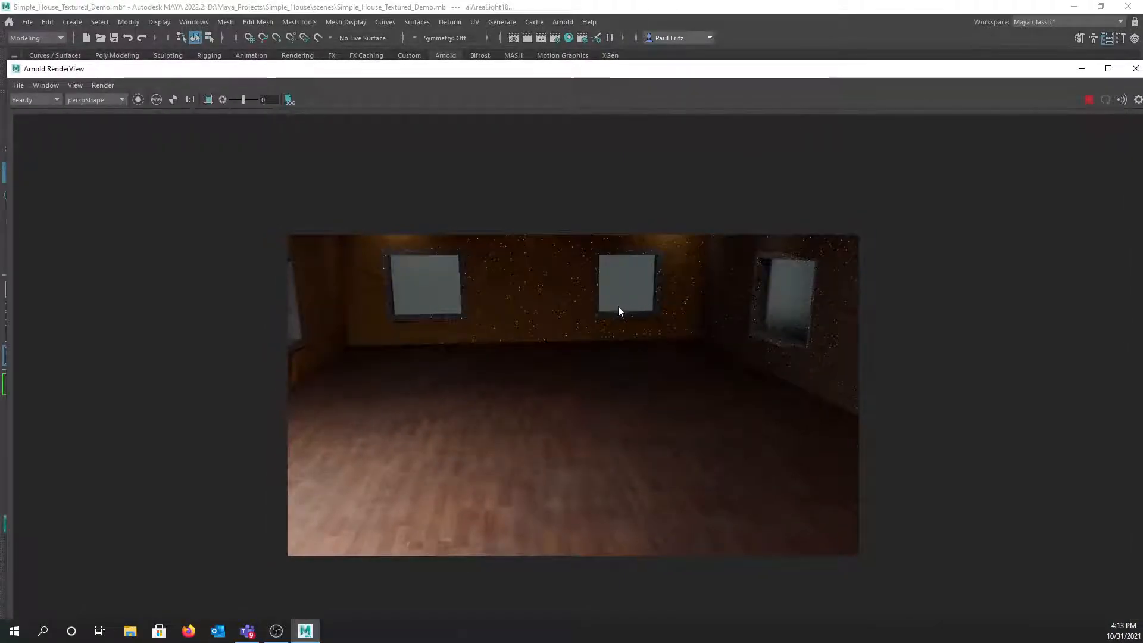
pyautogui.moveTo(566, 379); pyautogui.dragTo(565, 374, button='middle')
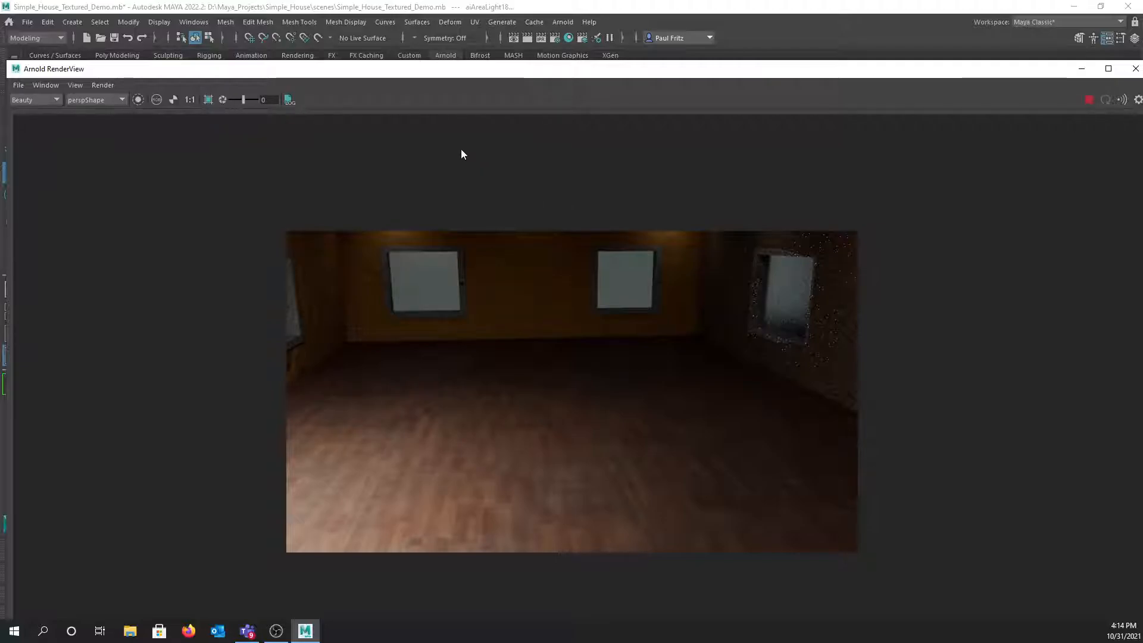
pyautogui.moveTo(0, 126); pyautogui.dragTo(432, 124)
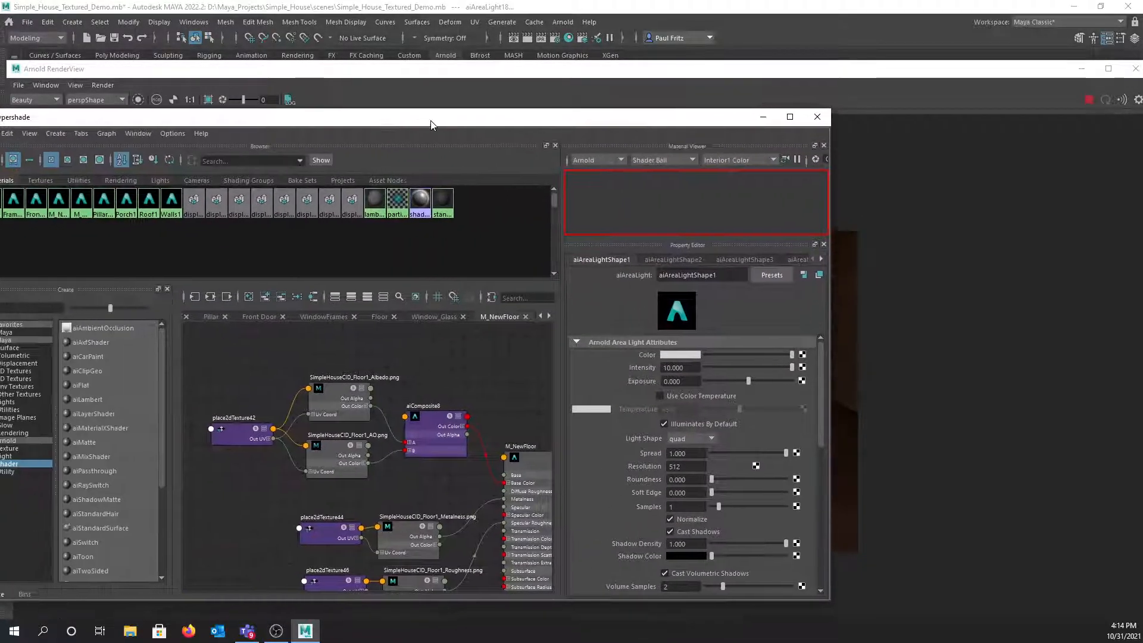
# - Select the M_WindowGlass material in Hypershade's Window_Glass graph
pyautogui.click(422, 316)
pyautogui.click(384, 374)
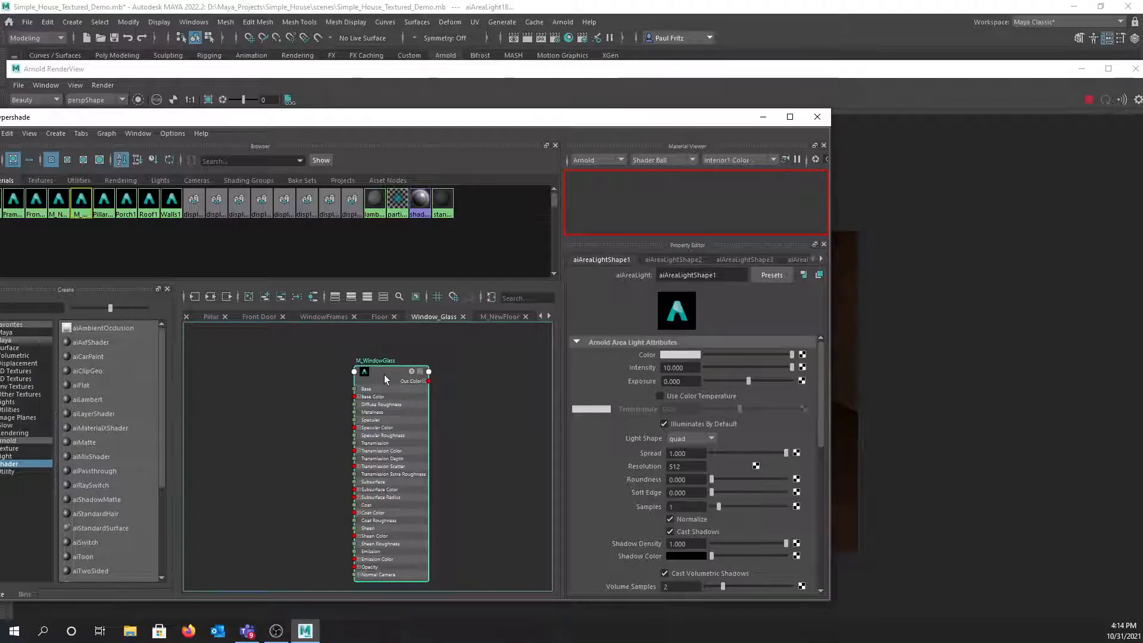
pyautogui.scroll(-6, 615, 437)
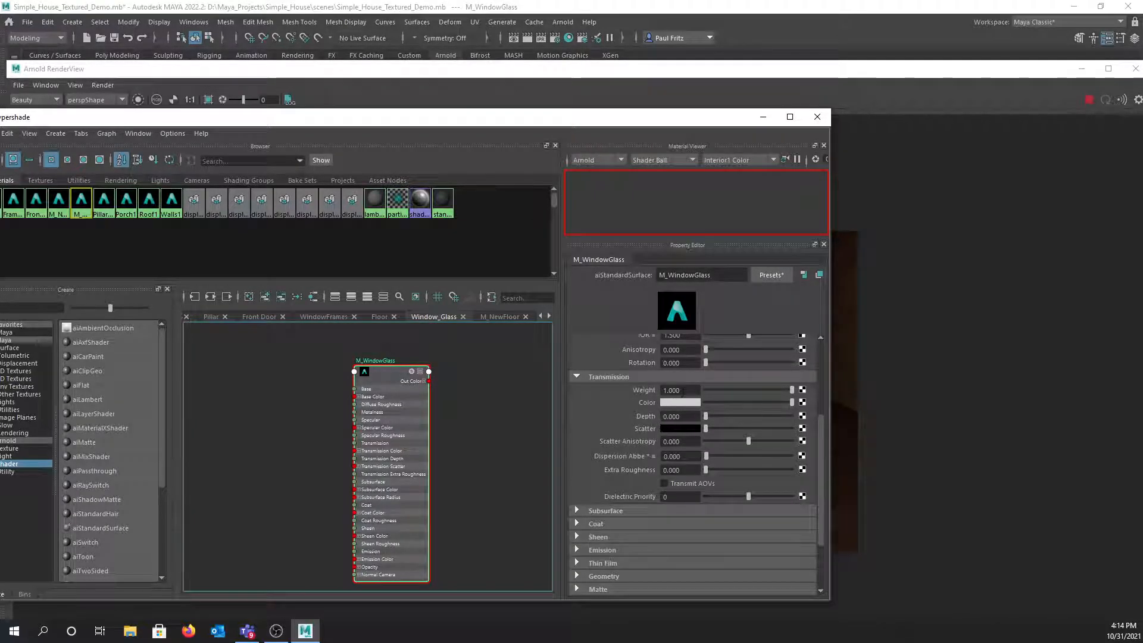
pyautogui.scroll(5, 762, 390)
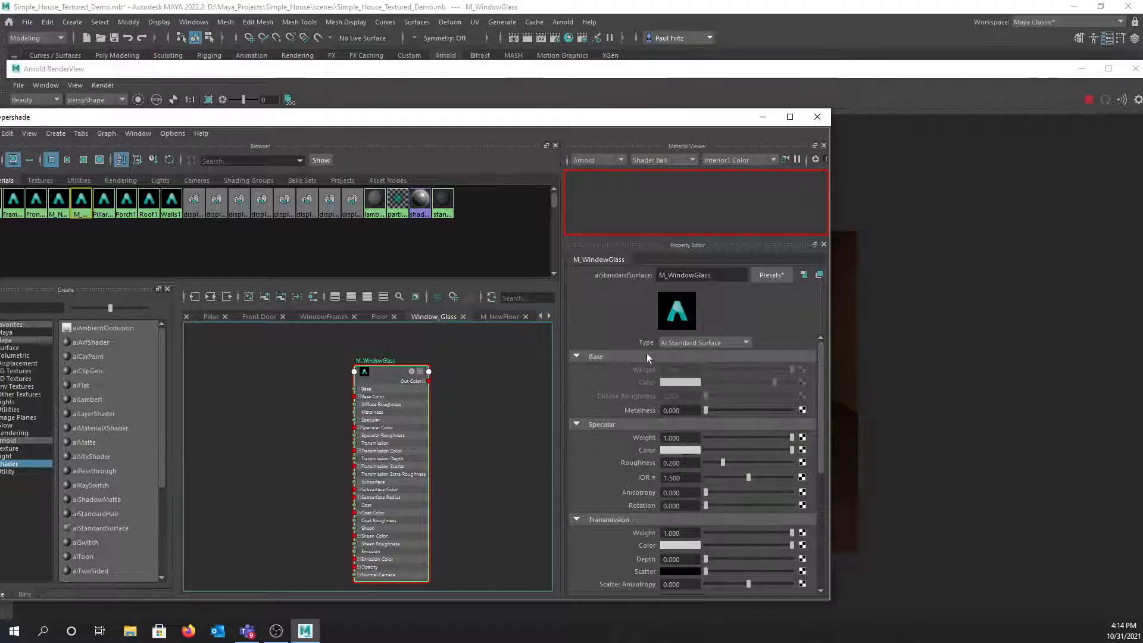
# - Lower M_WindowGlass specular roughness from 0.200 to 0.147 and view the re-rendered interior
pyautogui.moveTo(569, 124); pyautogui.dragTo(92, 119)
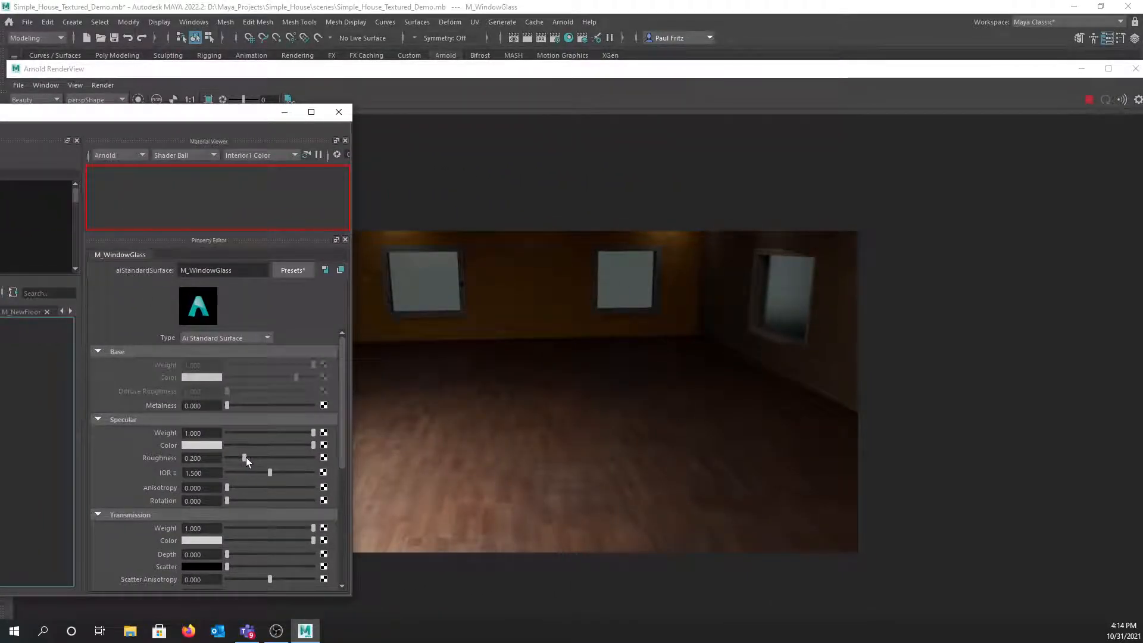
pyautogui.moveTo(245, 457); pyautogui.dragTo(238, 457)
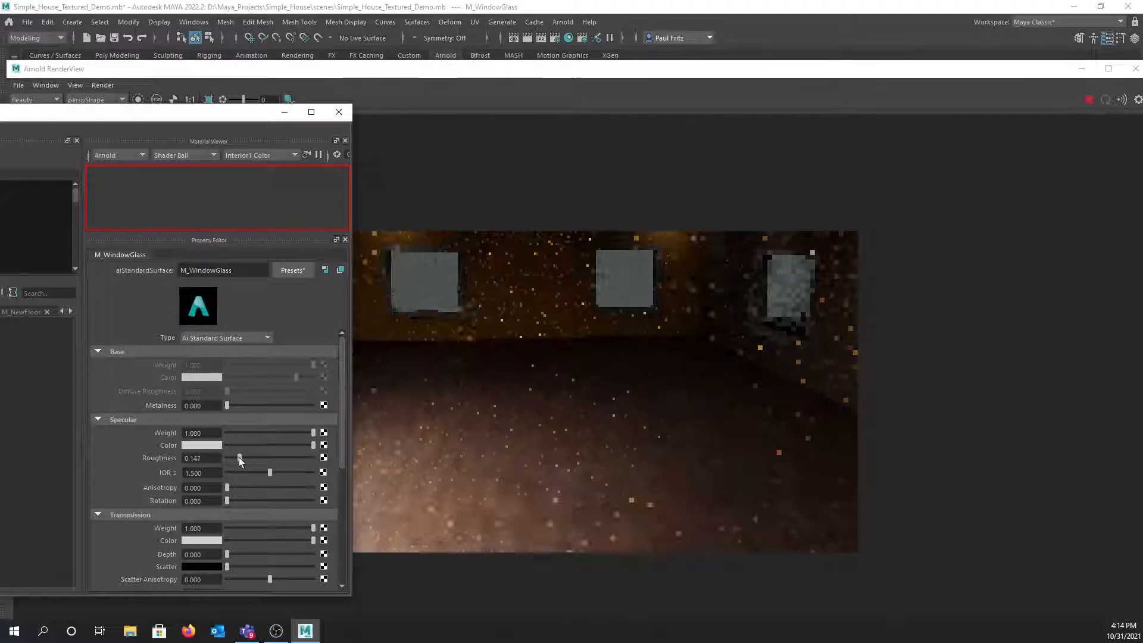
pyautogui.scroll(-1, 559, 366)
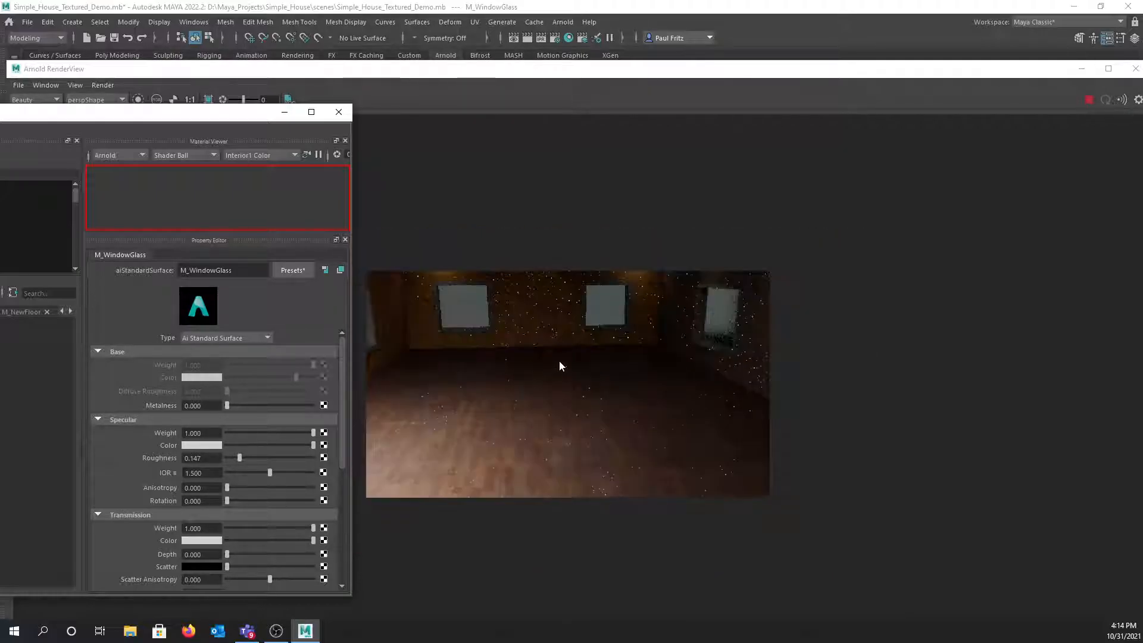
pyautogui.moveTo(502, 377); pyautogui.dragTo(527, 384, button='middle')
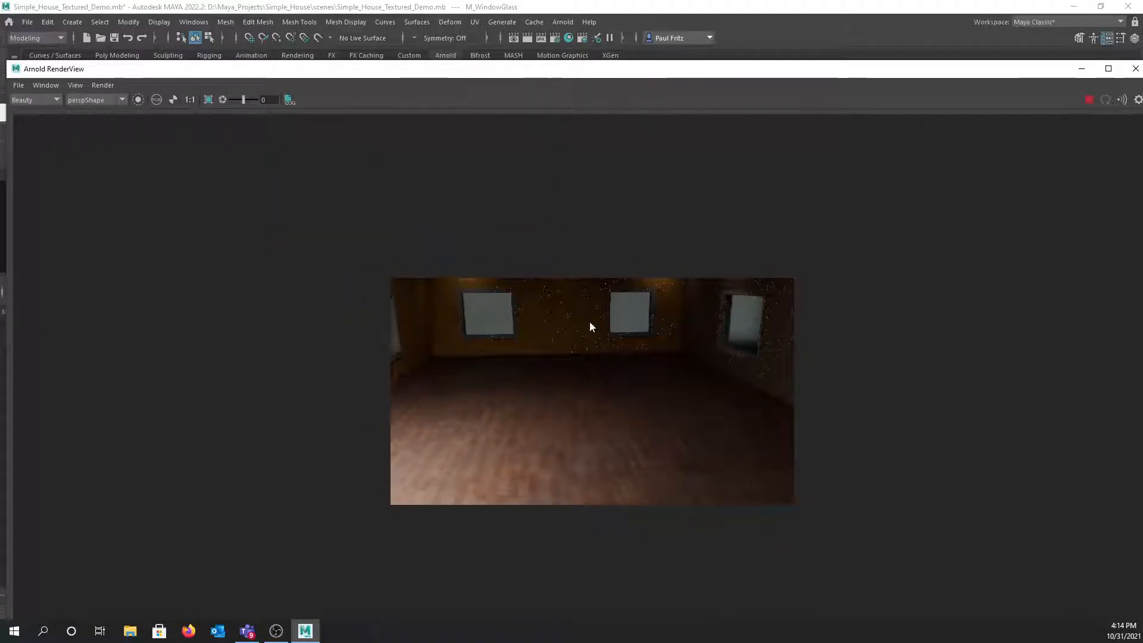
# - Restore the Arnold RenderView and orbit the camera outside to show the red roof and front windows
pyautogui.scroll(2, 589, 321)
pyautogui.press('alt')
pyautogui.moveTo(578, 304); pyautogui.dragTo(576, 248, button='middle')
pyautogui.scroll(1, 577, 247)
pyautogui.moveTo(553, 71); pyautogui.dragTo(577, 214)
pyautogui.keyDown('alt'); pyautogui.moveTo(502, 172); pyautogui.dragTo(642, 158); pyautogui.keyUp('alt')
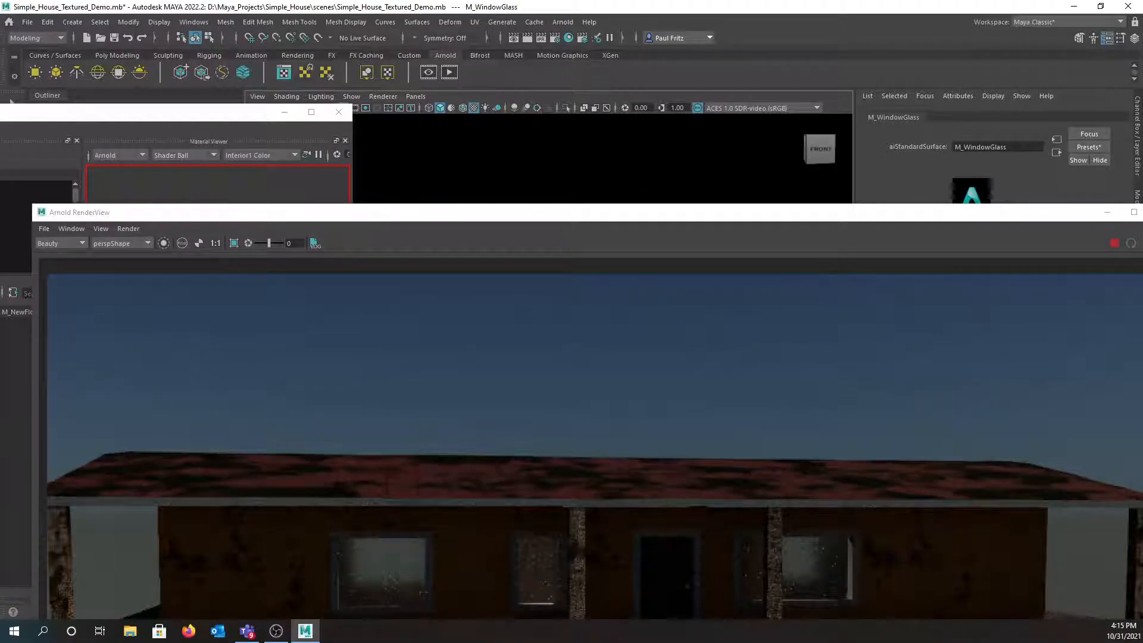
# - Set M_WindowGlass specular roughness to 0.014 after trying 0.706, then slide Hypershade off screen
pyautogui.click(235, 113)
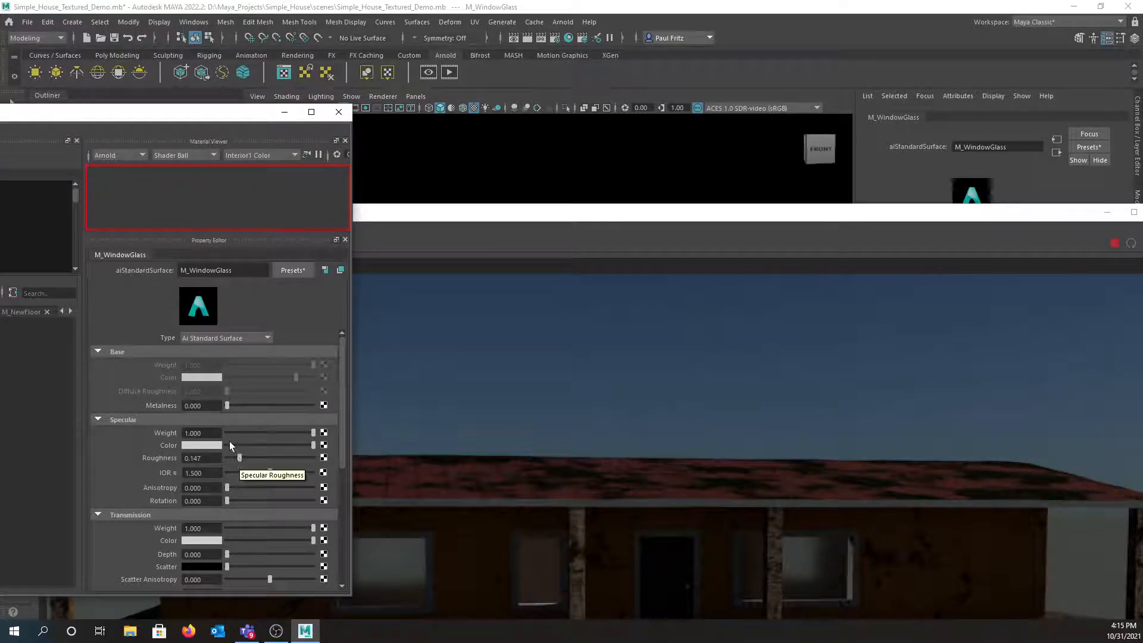
pyautogui.moveTo(238, 455); pyautogui.dragTo(301, 452)
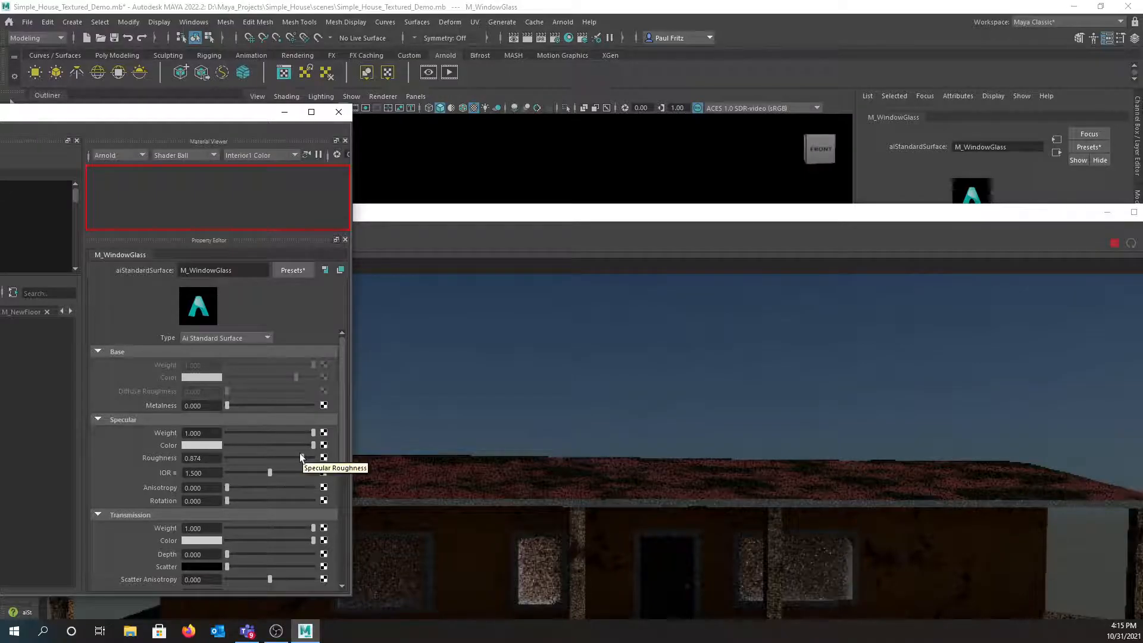
pyautogui.moveTo(299, 456); pyautogui.dragTo(227, 456)
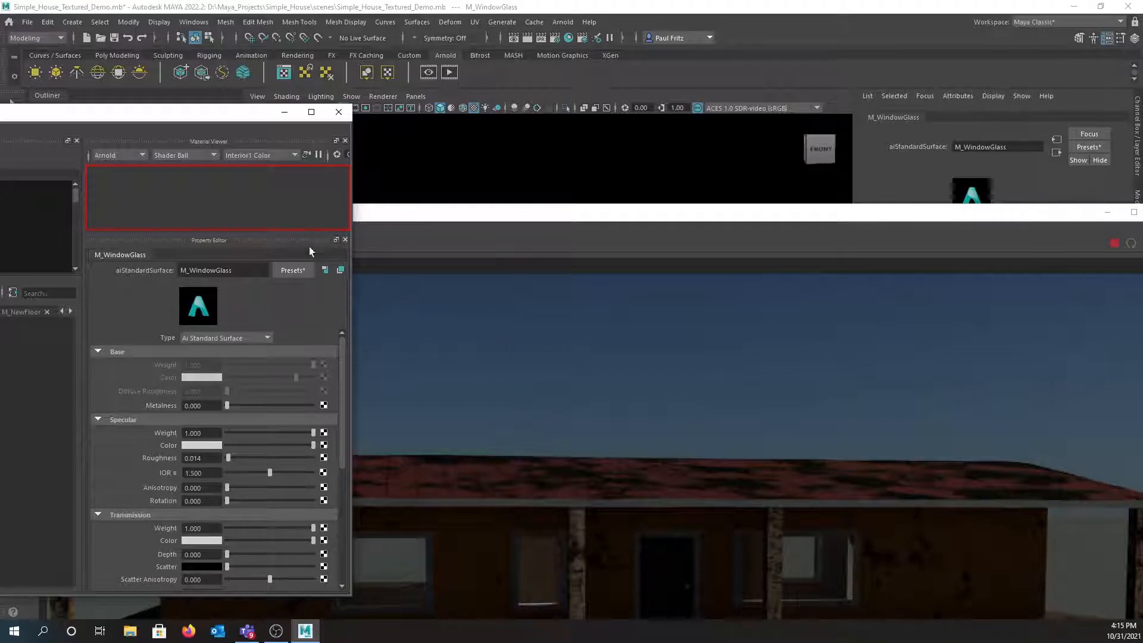
pyautogui.moveTo(174, 121); pyautogui.dragTo(0, 119)
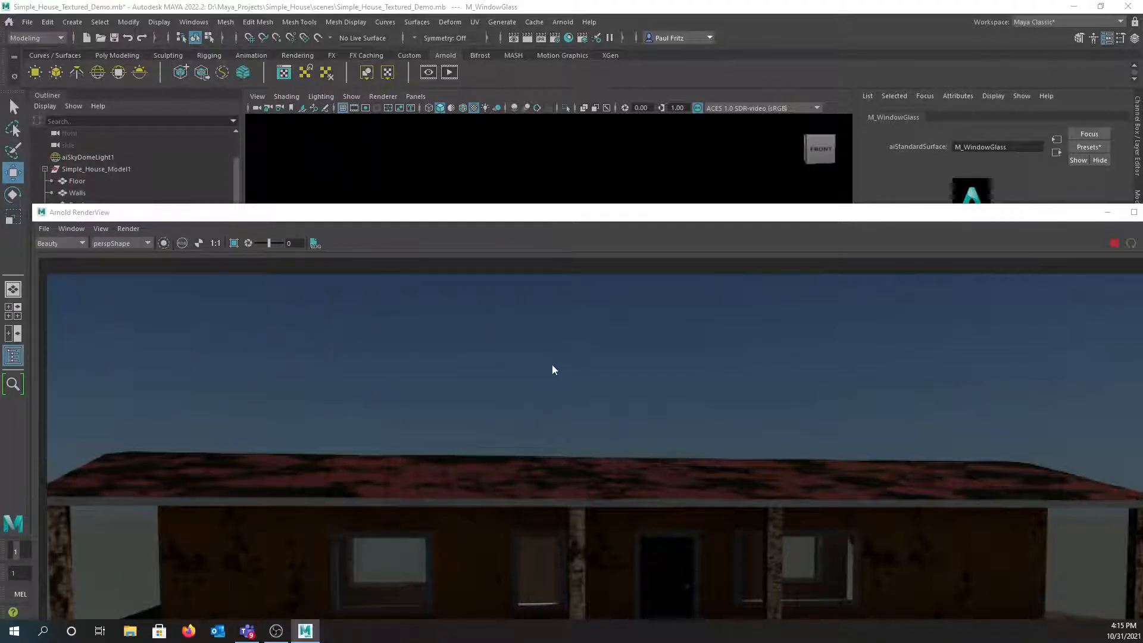
# - Zoom out in Arnold RenderView and move the window higher to see the whole house front
pyautogui.scroll(-2, 512, 369)
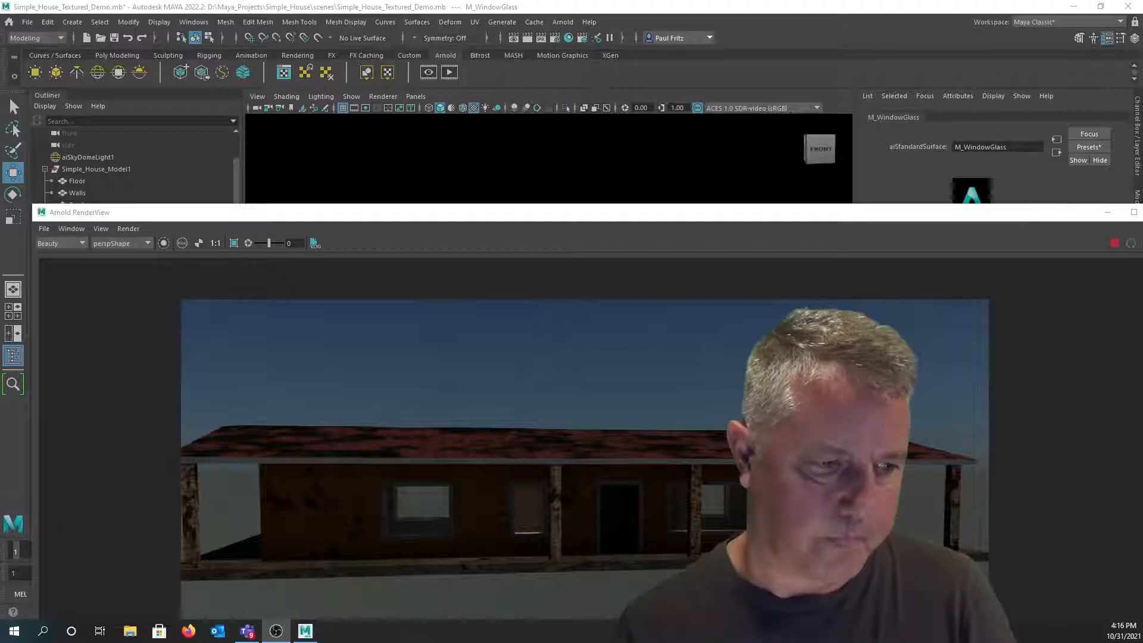
pyautogui.moveTo(466, 219); pyautogui.dragTo(424, 126)
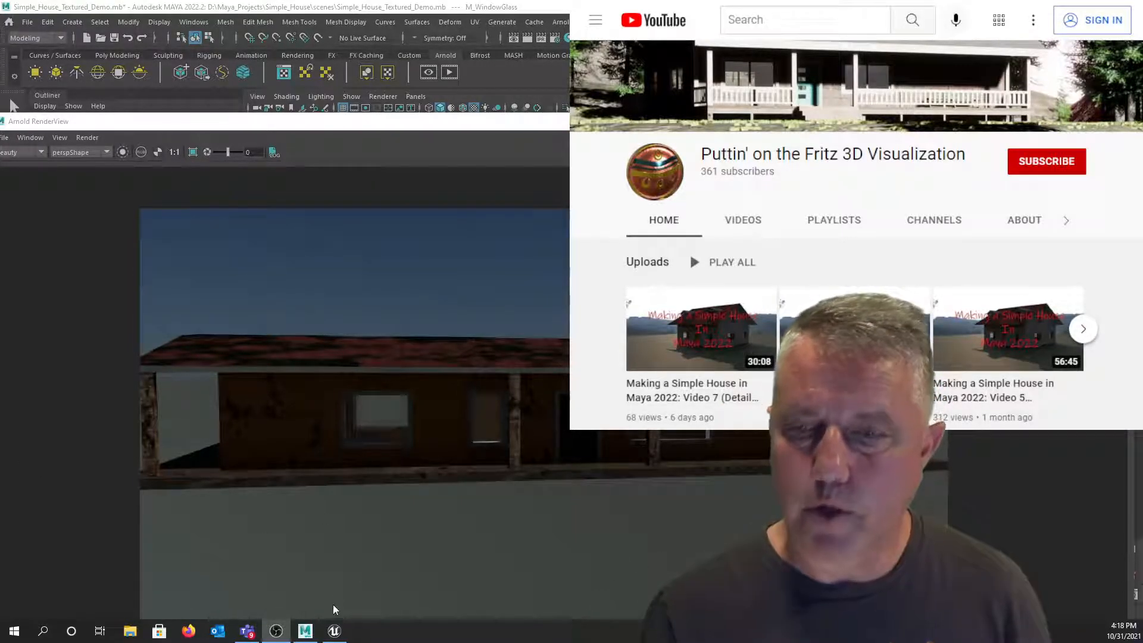
# - Switch to the Unreal Engine editor showing the Landscape_Demo level
pyautogui.click(334, 630)
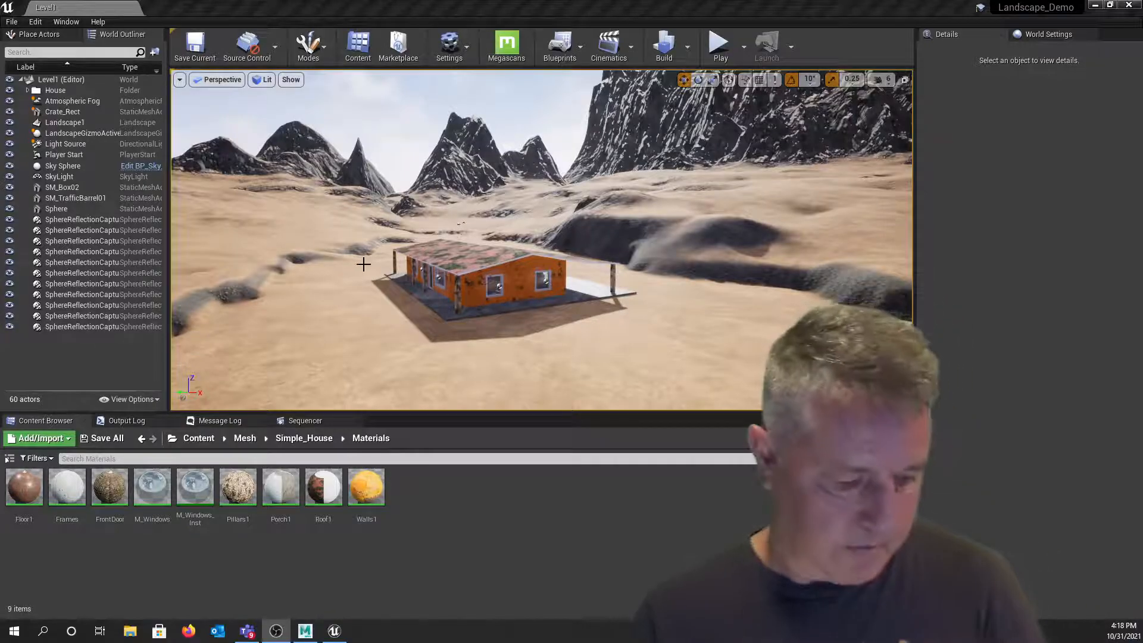
# - Orbit the Perspective viewport to face the house's windows, wooden door and porch crate
pyautogui.keyDown('alt'); pyautogui.moveTo(368, 266); pyautogui.dragTo(271, 215); pyautogui.keyUp('alt')
pyautogui.moveTo(378, 265); pyautogui.dragTo(590, 319, button='right')
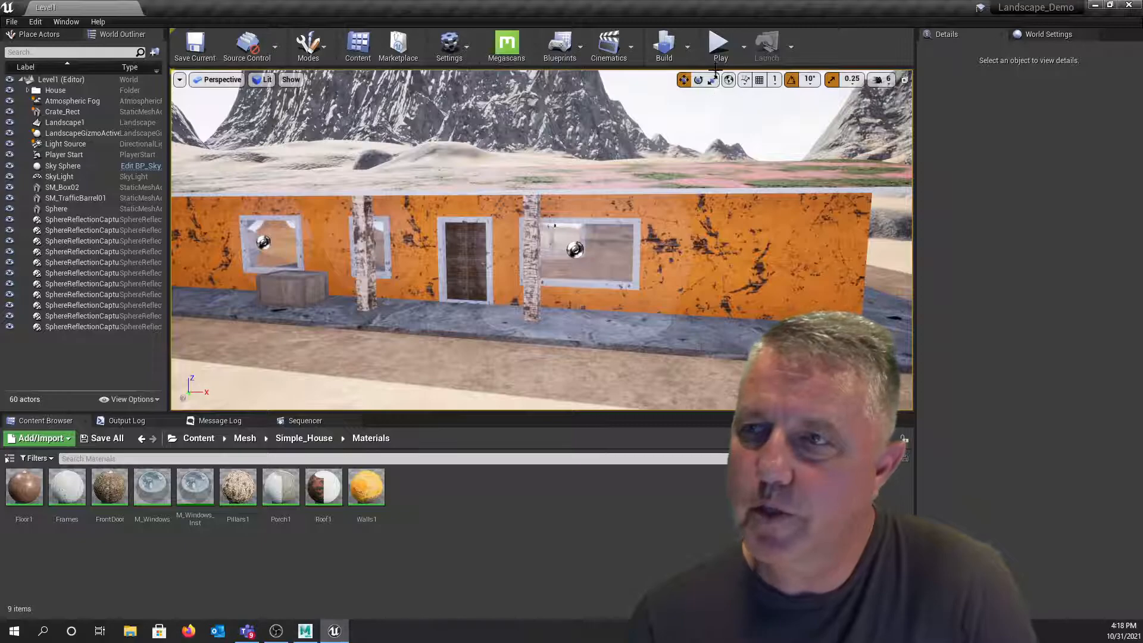
# - Play the level, run the character along the porch and past the corner, then stop with Esc
pyautogui.click(719, 45)
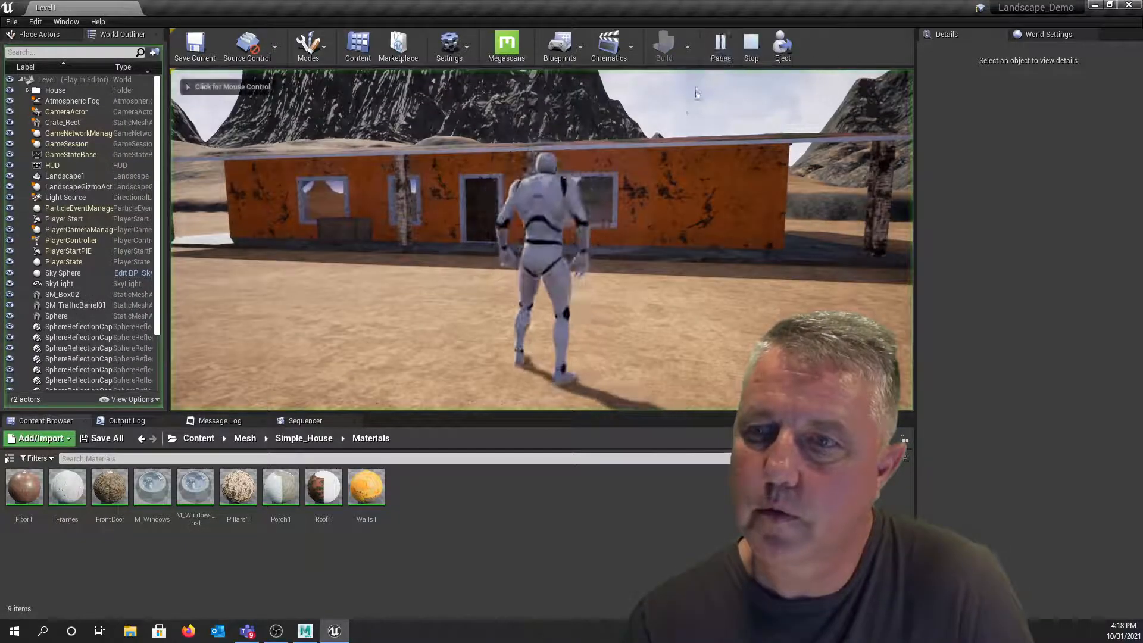
pyautogui.press('w')
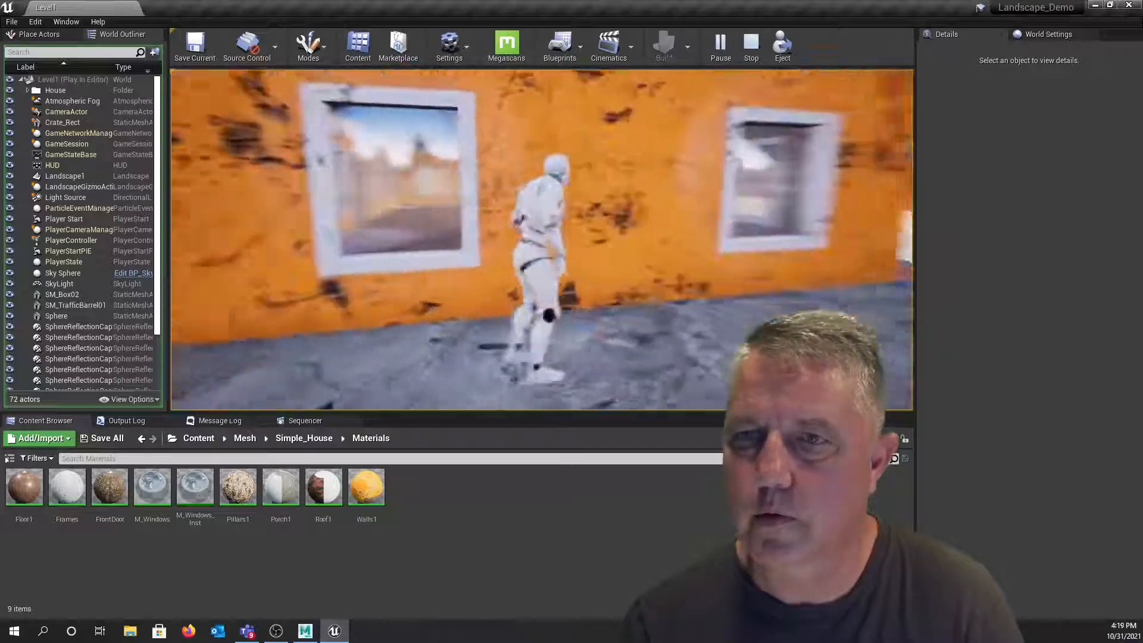
pyautogui.press('w')
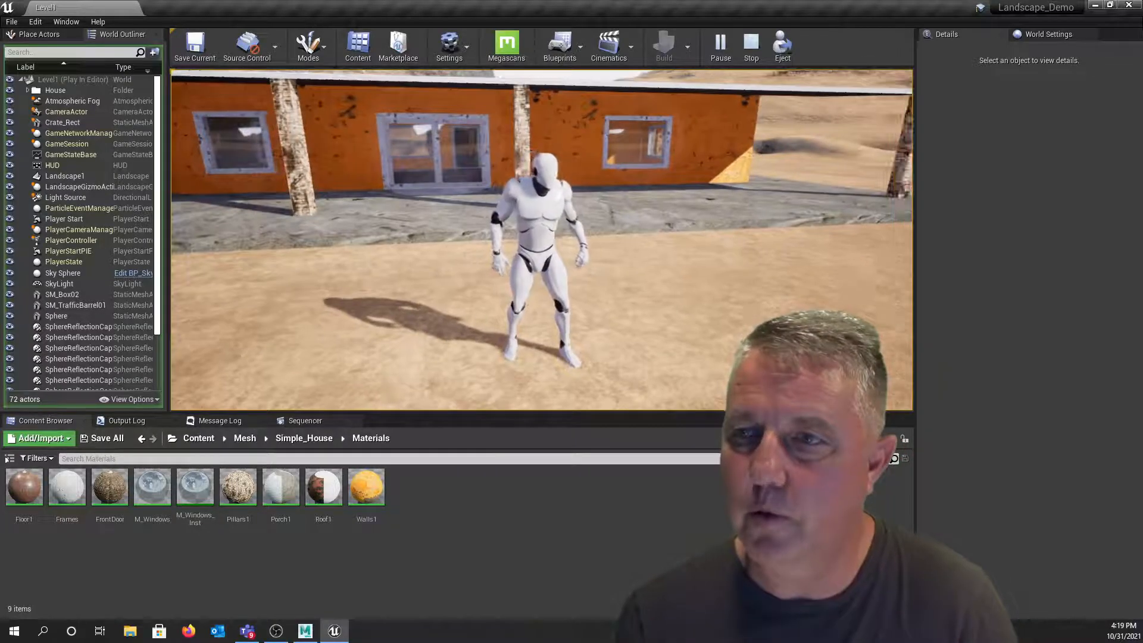
pyautogui.press('w')
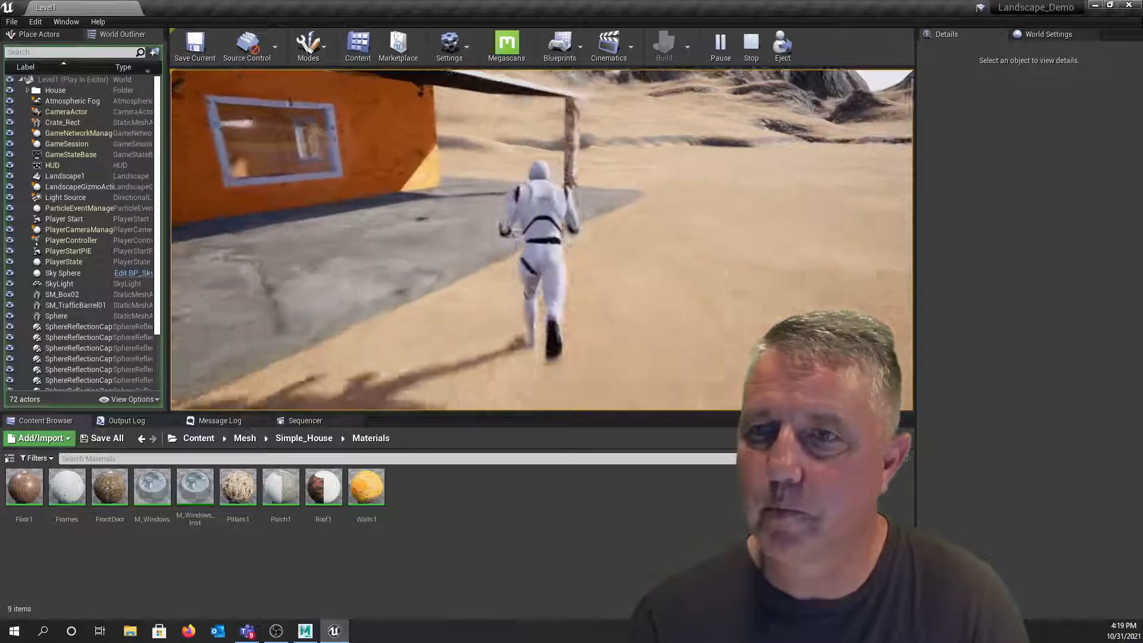
pyautogui.press('Escape')
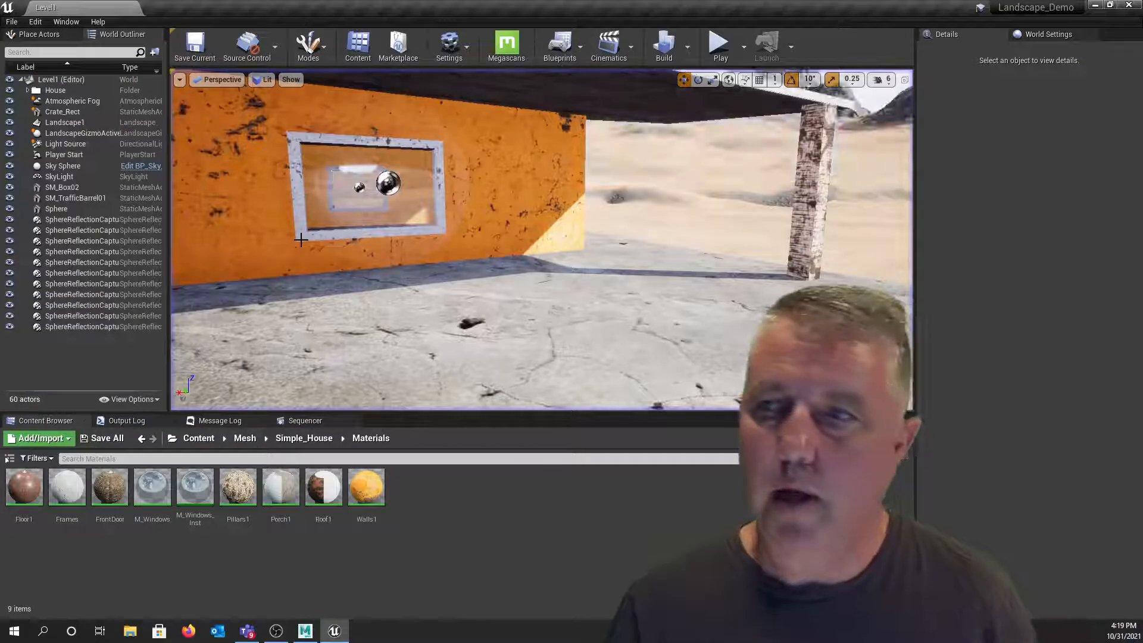